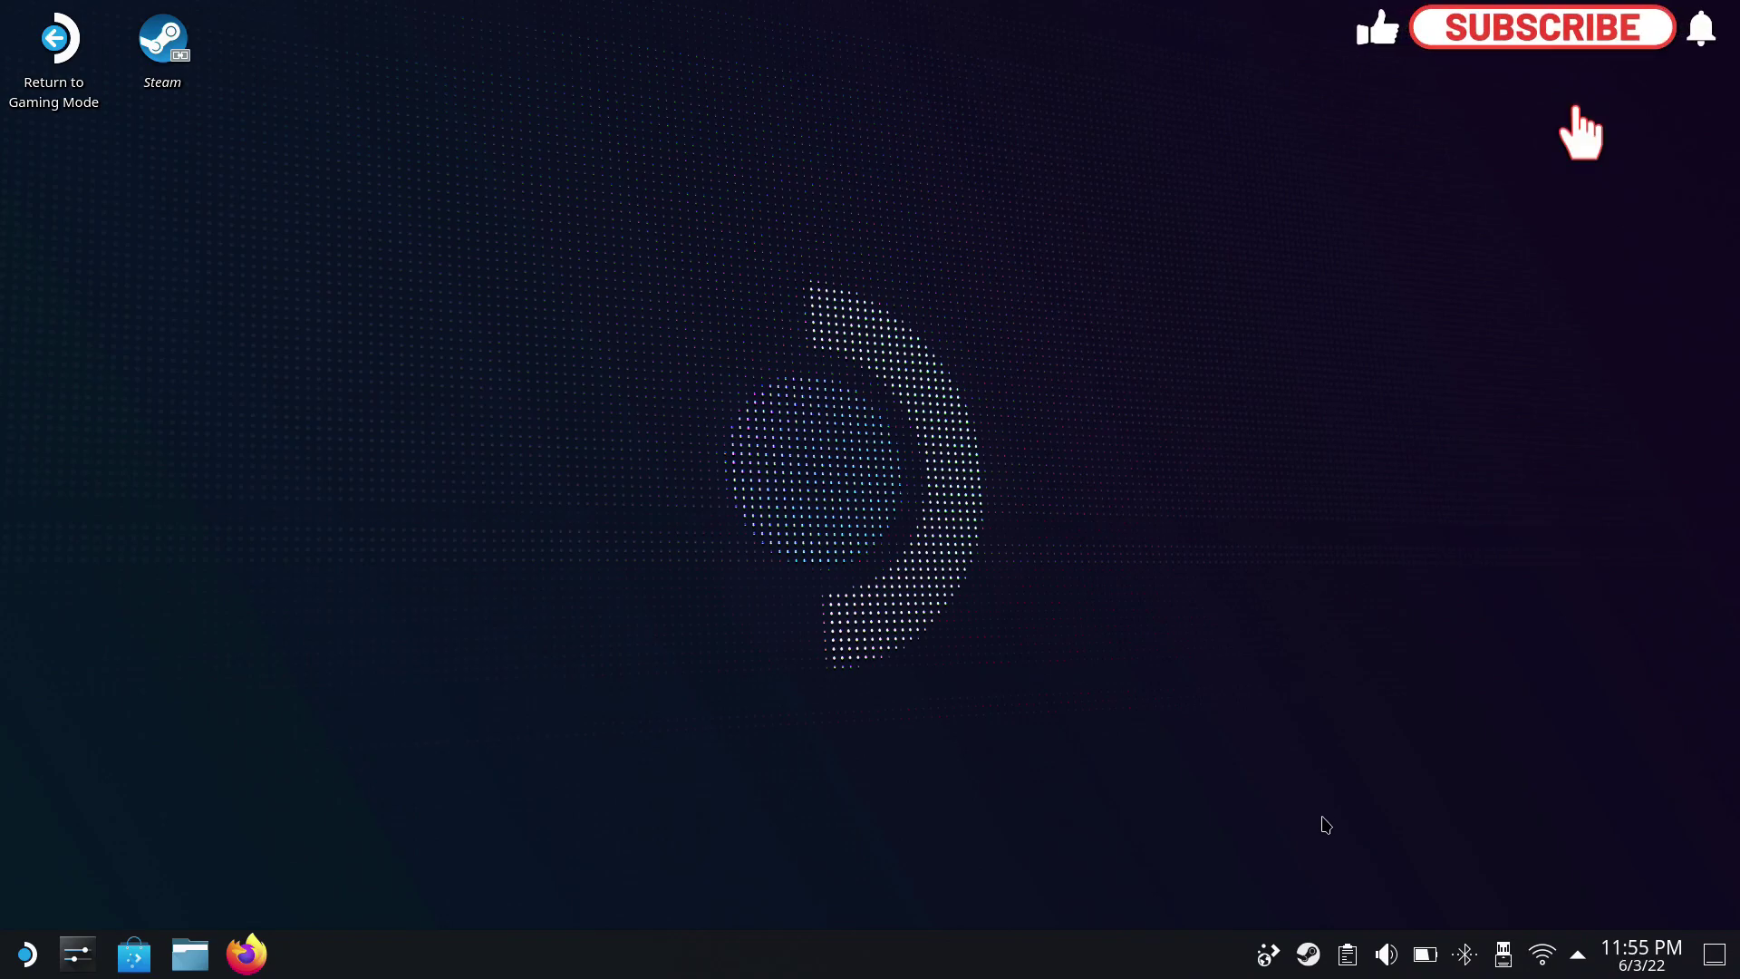
Step: Open Firefox and go to battle.net to reach the Battle.net desktop app's download page
left_click(236, 958)
left_click(516, 82)
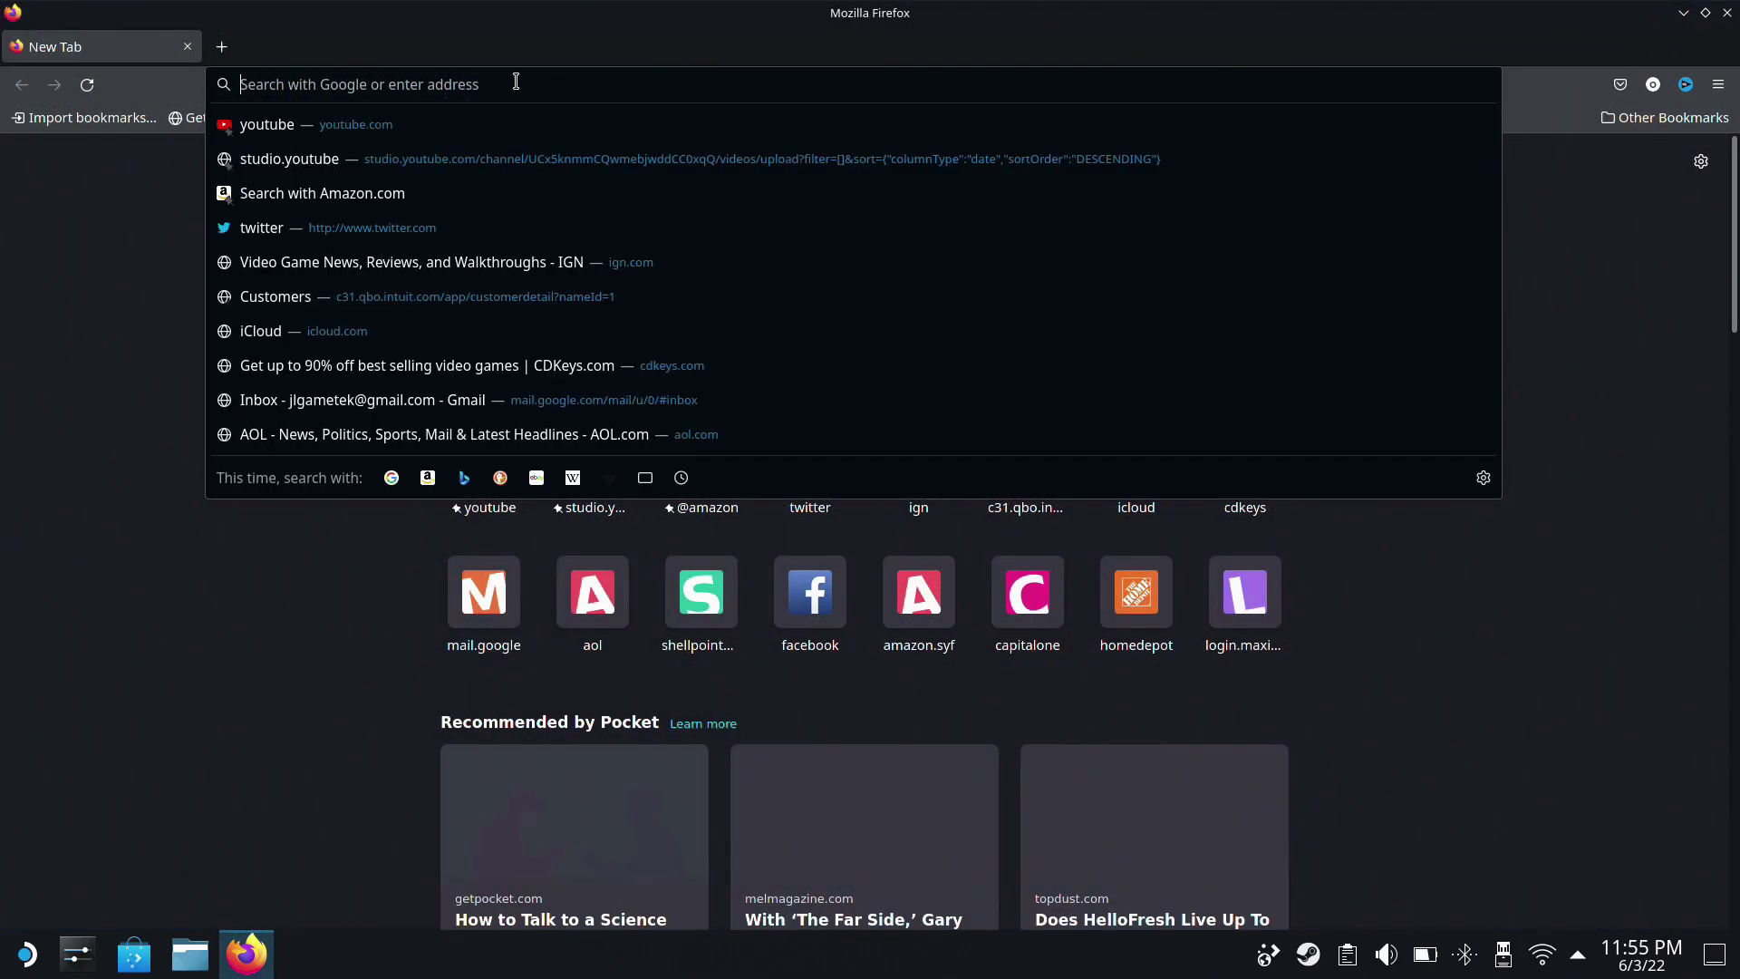
type("battle")
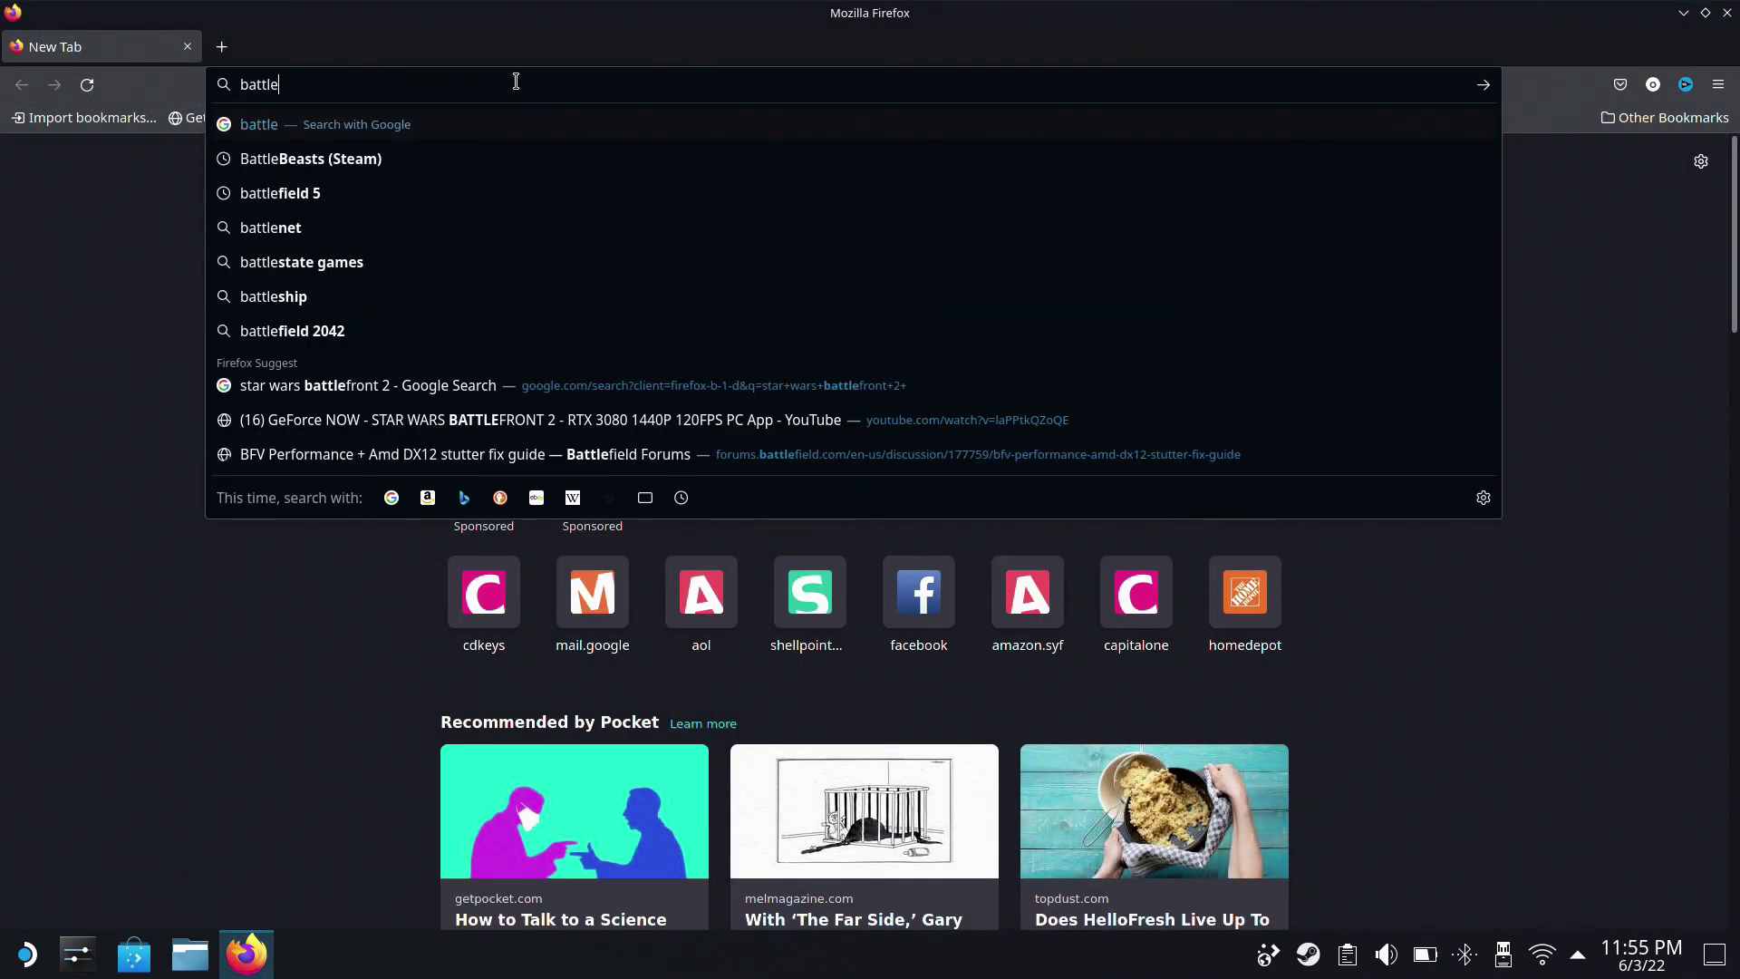
type(".net")
key("Return")
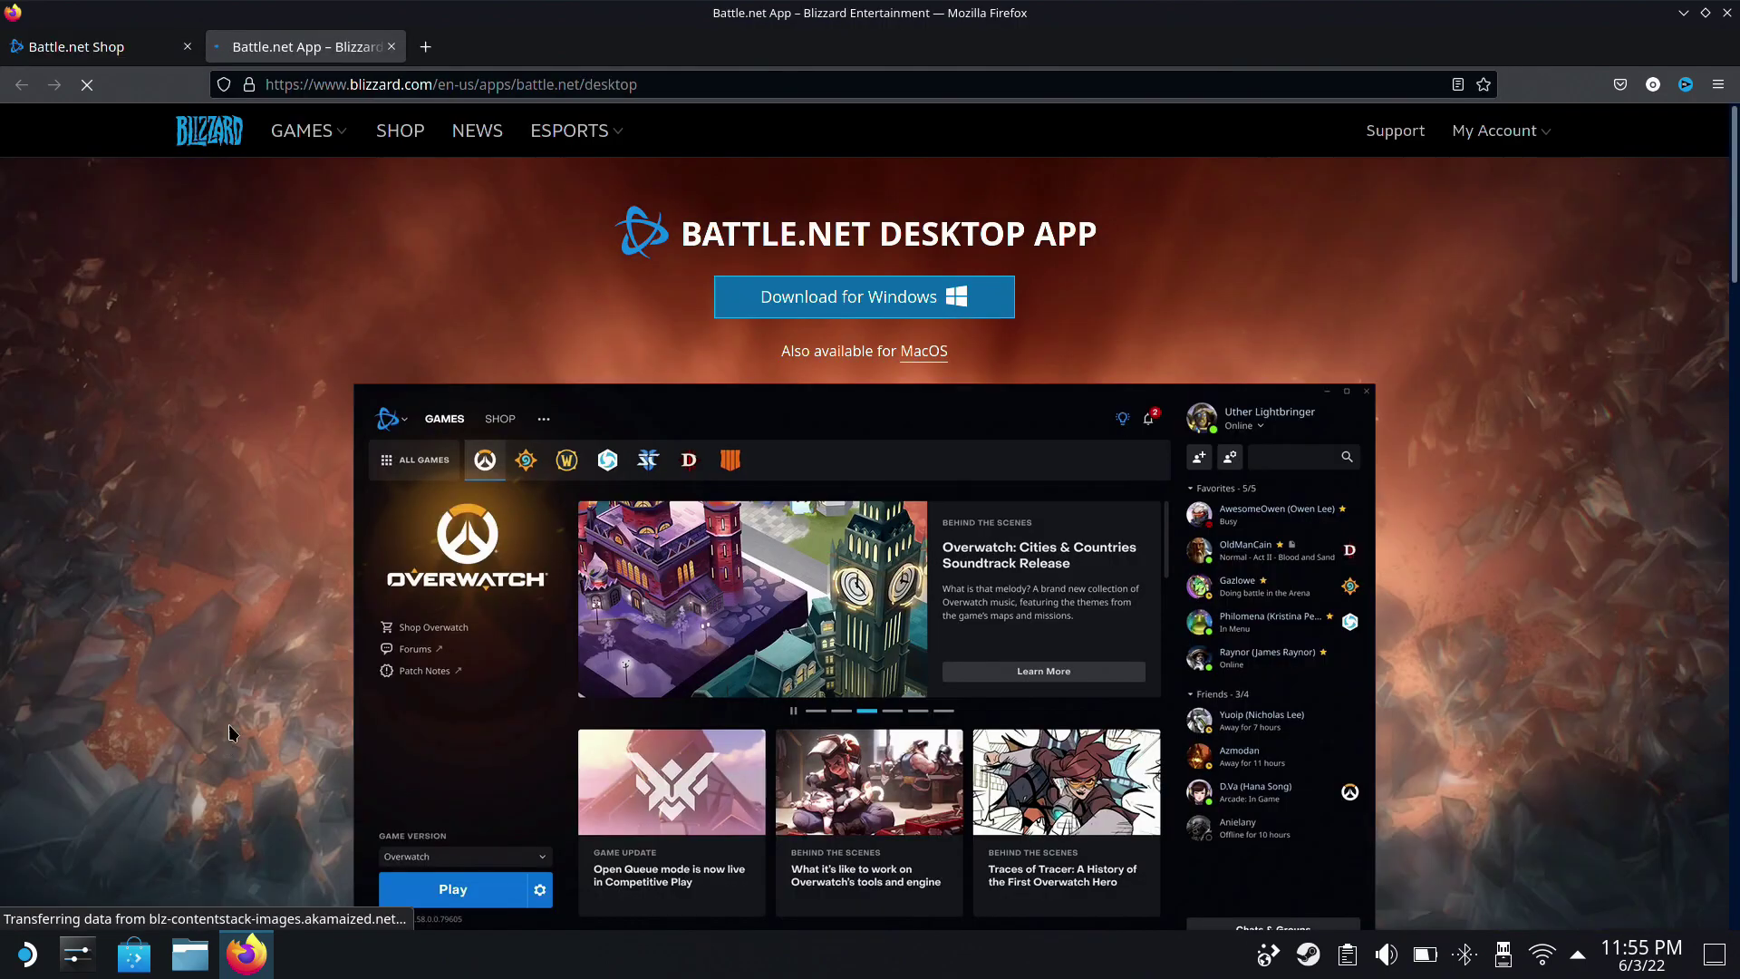
Step: Download the Windows installer Battle.net-Setup.exe, check that the download has completed, and close the browser
left_click(838, 292)
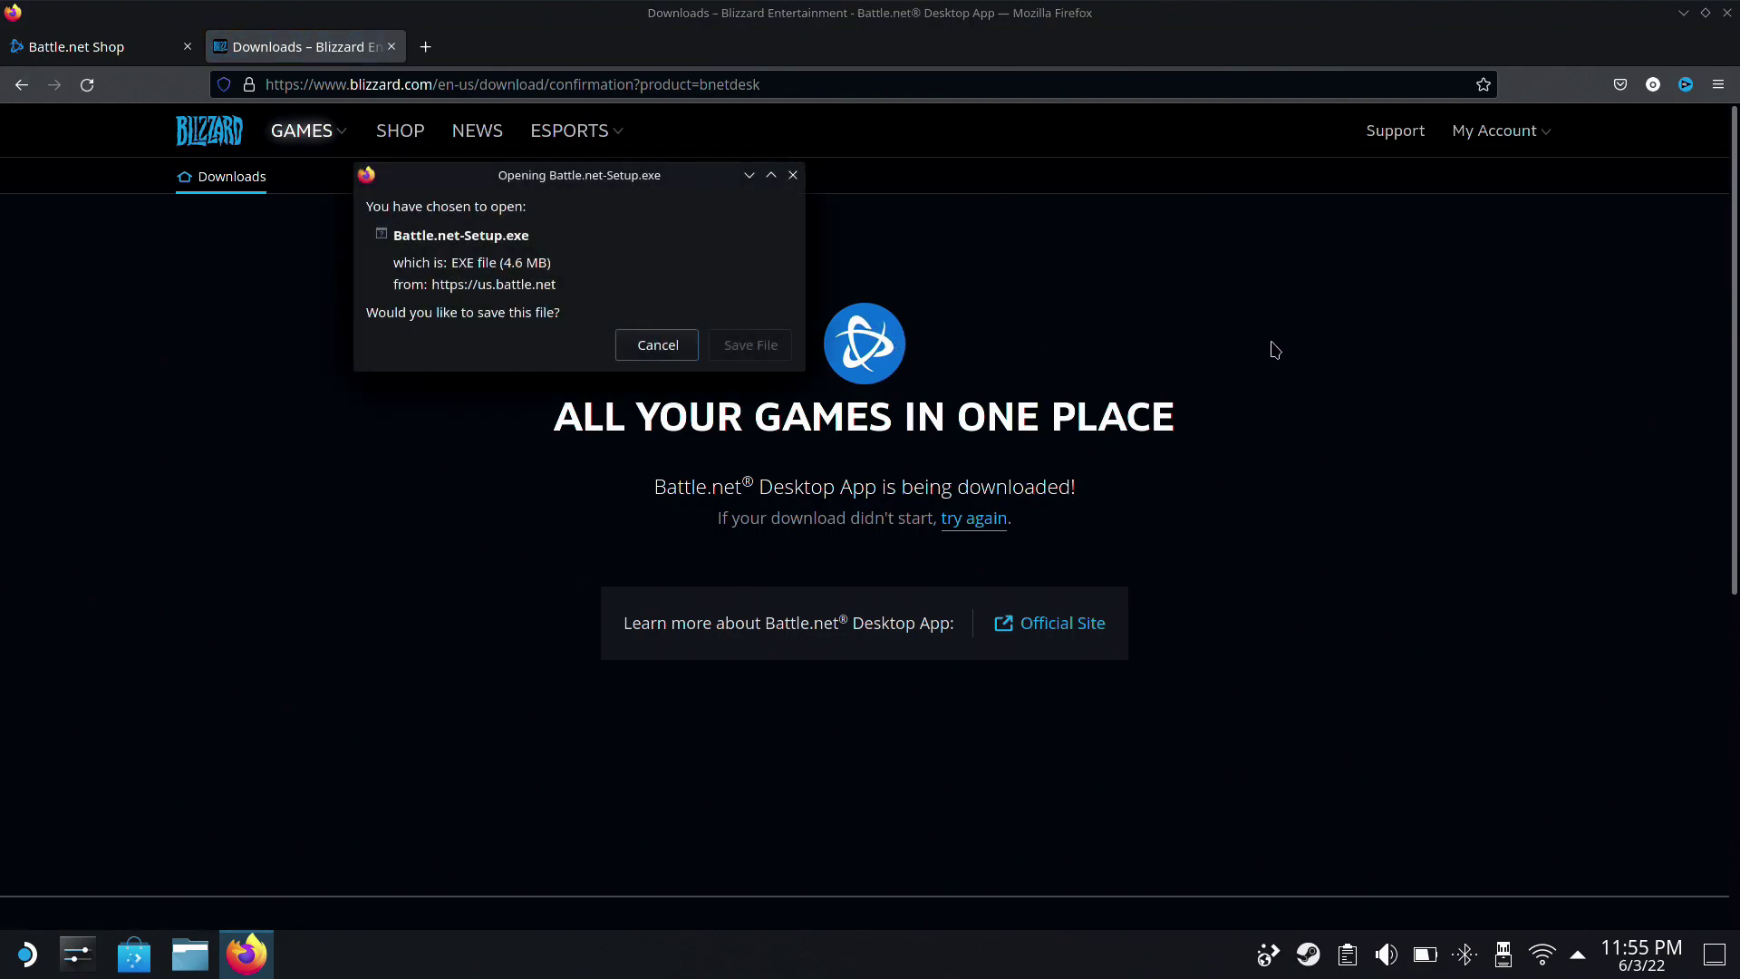
left_click(745, 347)
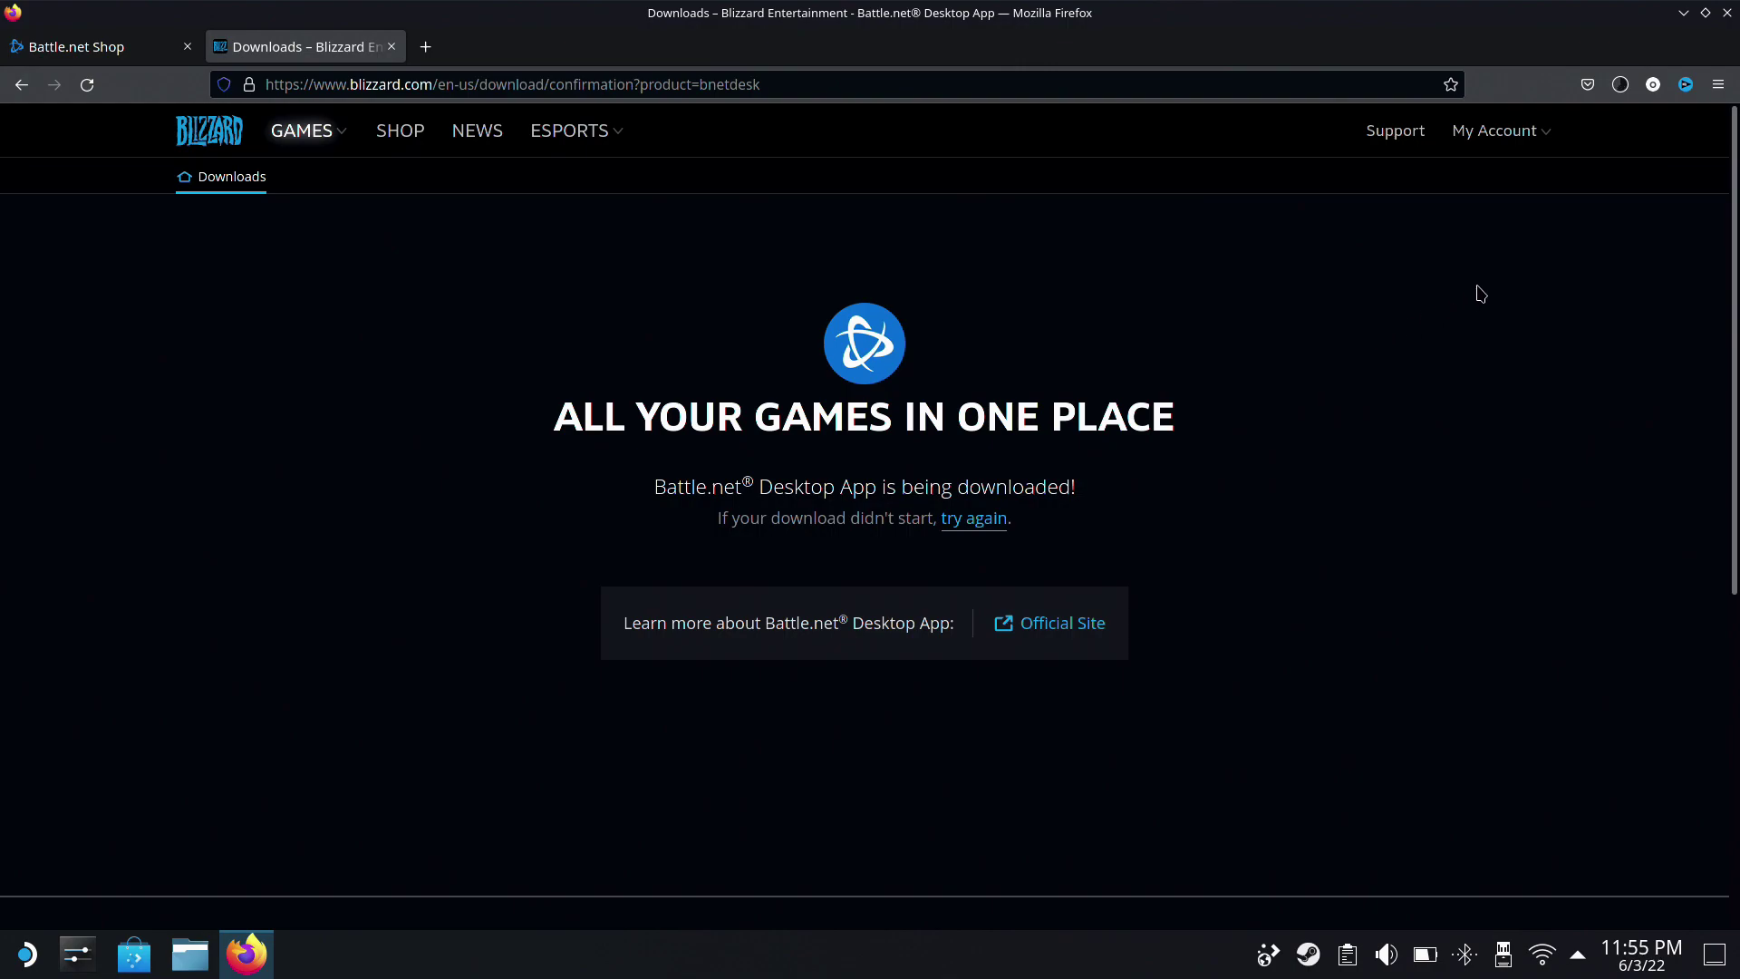
left_click(1622, 86)
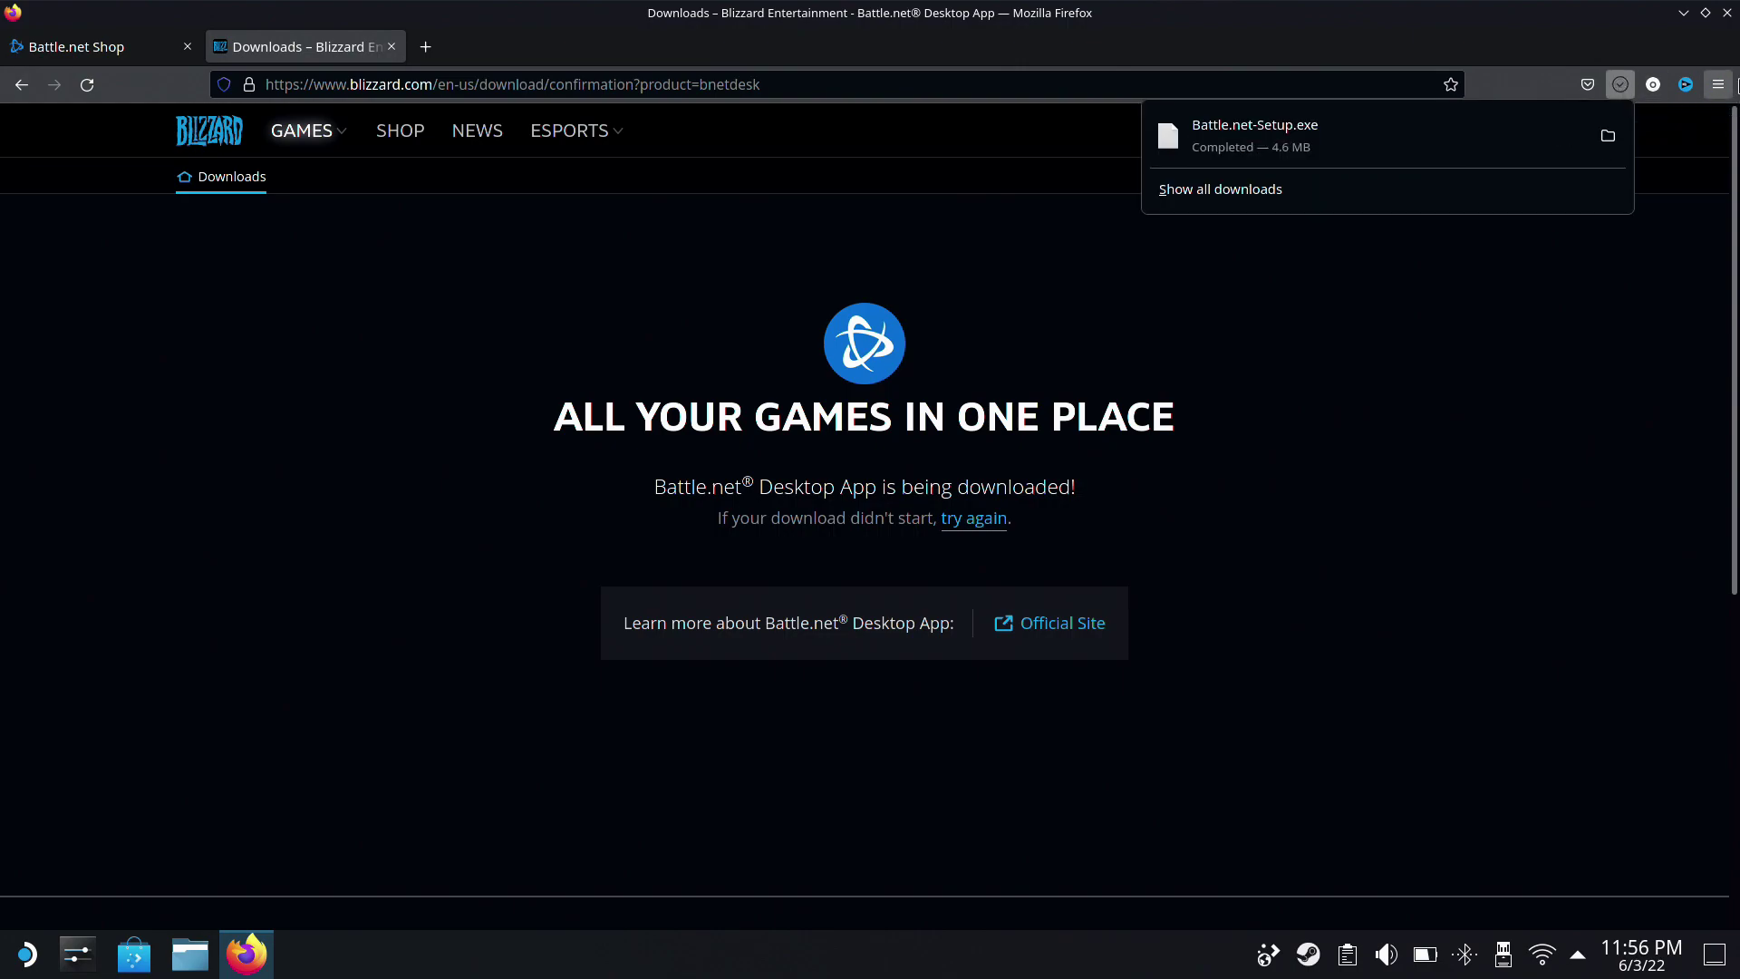
left_click(1728, 13)
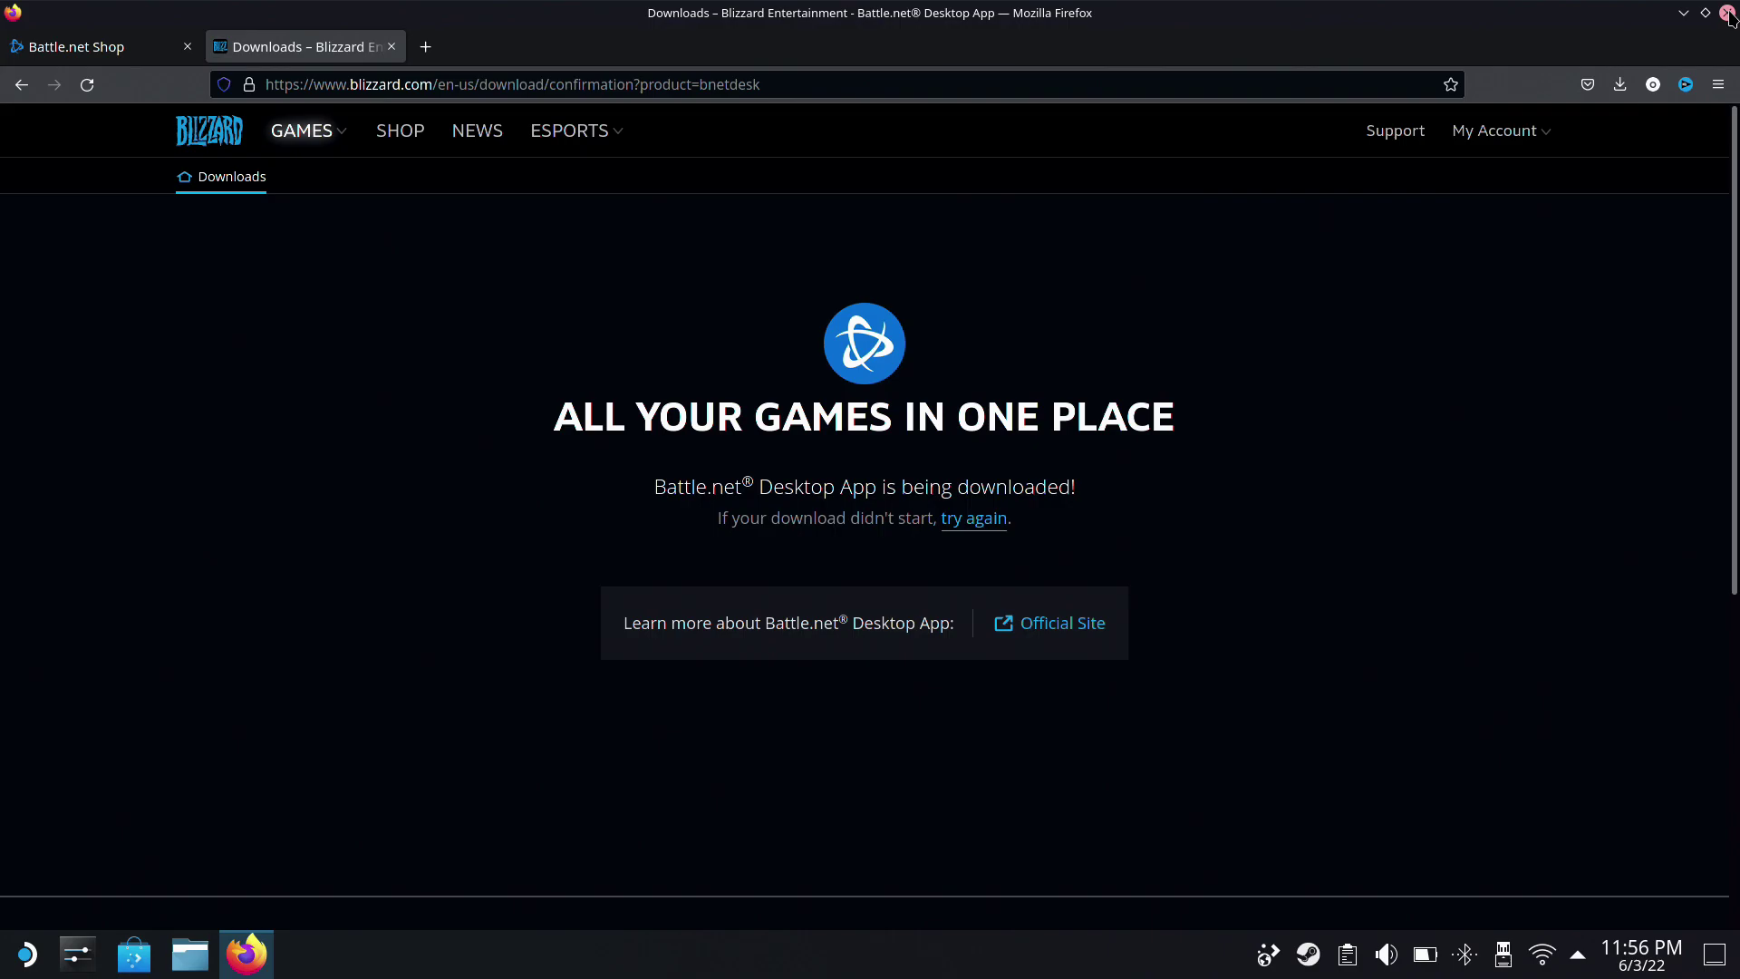
left_click(1728, 14)
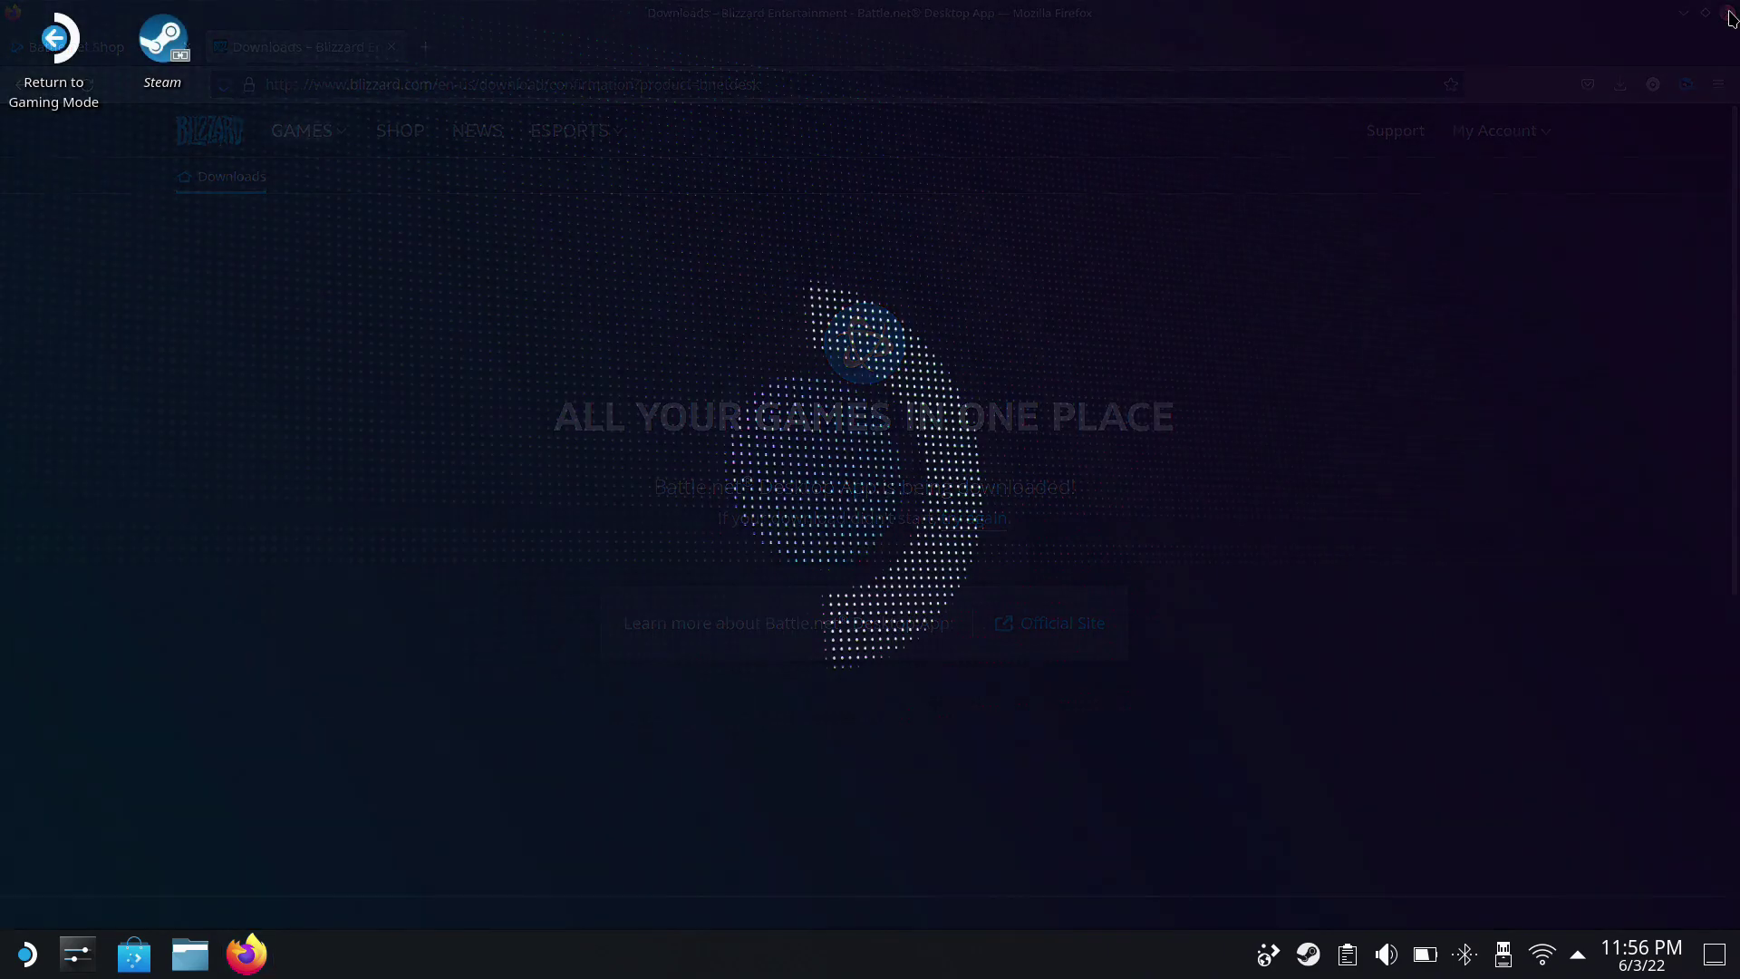
Step: Switch to the Steam library and start adding a non-Steam game by browsing for its file
right_click(1310, 959)
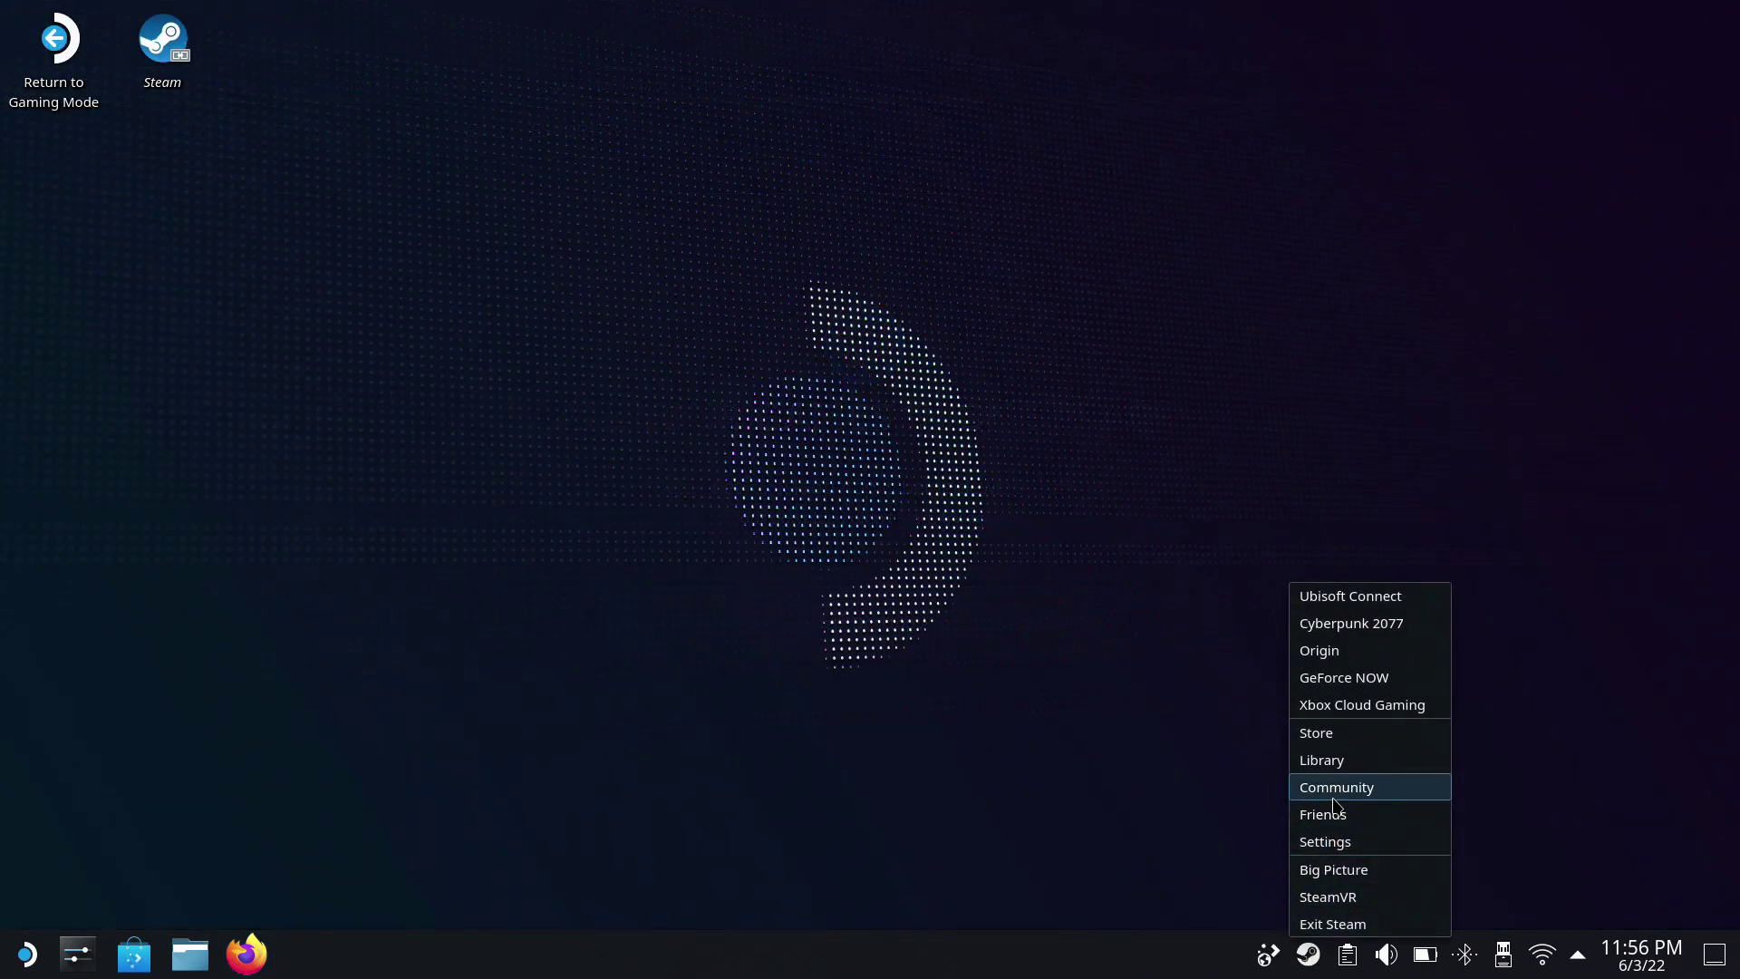
left_click(1337, 762)
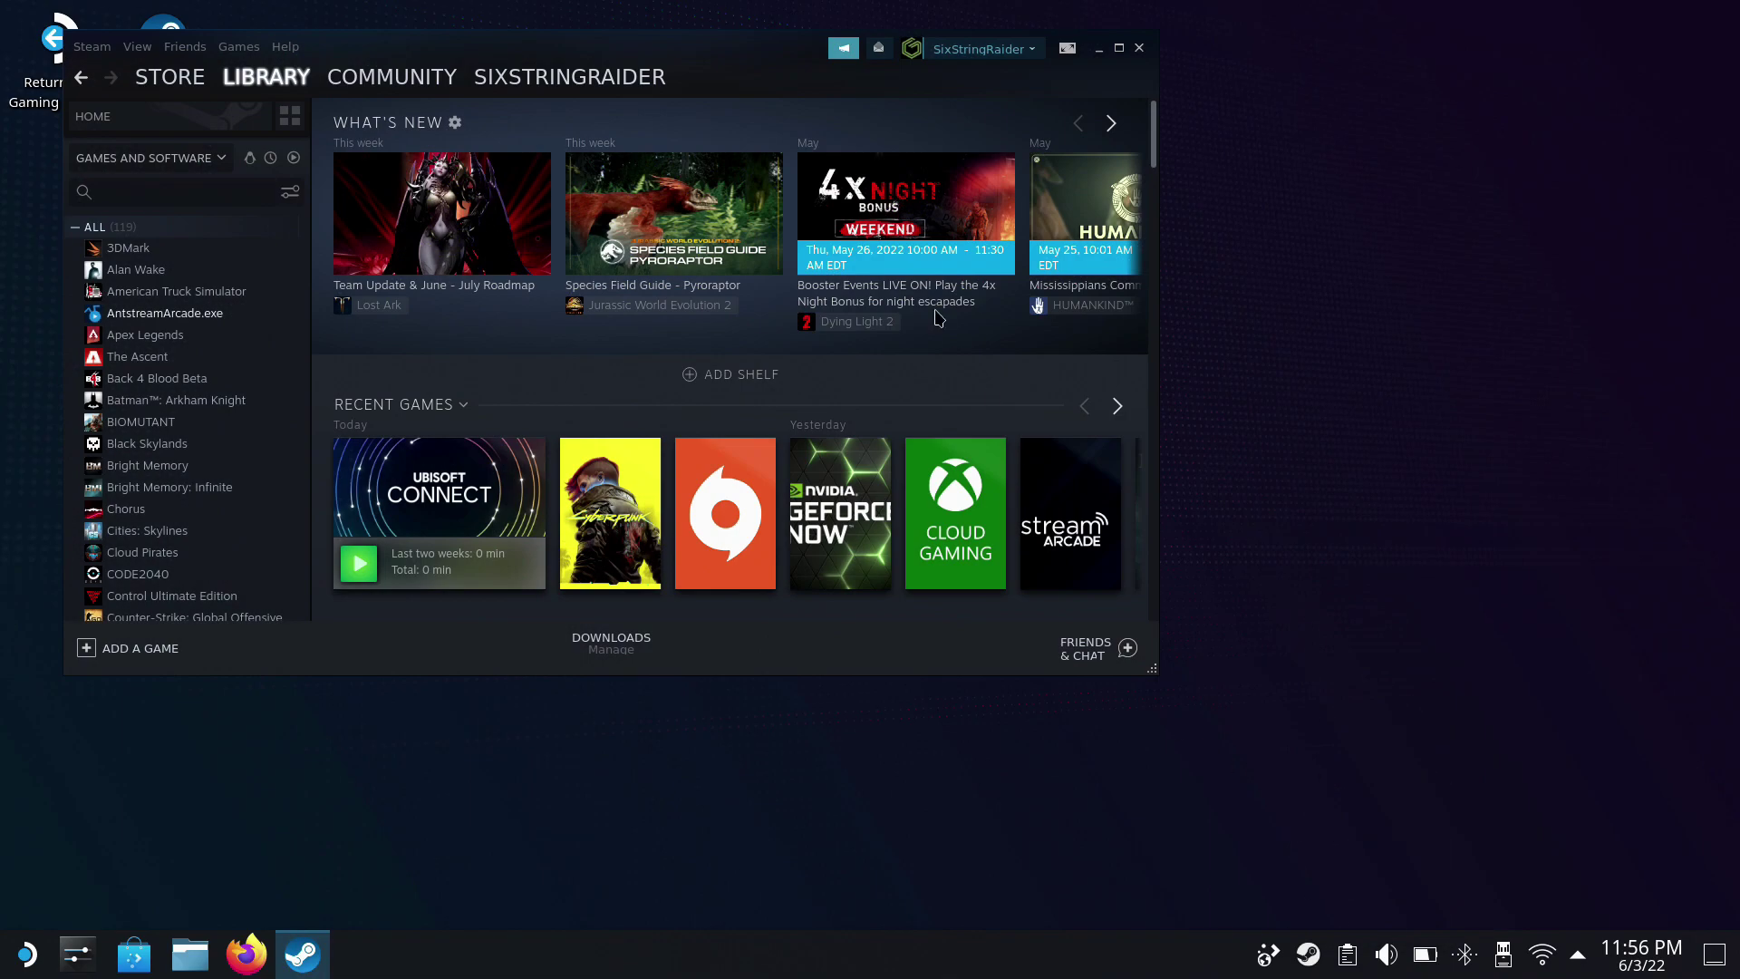
left_click_drag(745, 48, 965, 129)
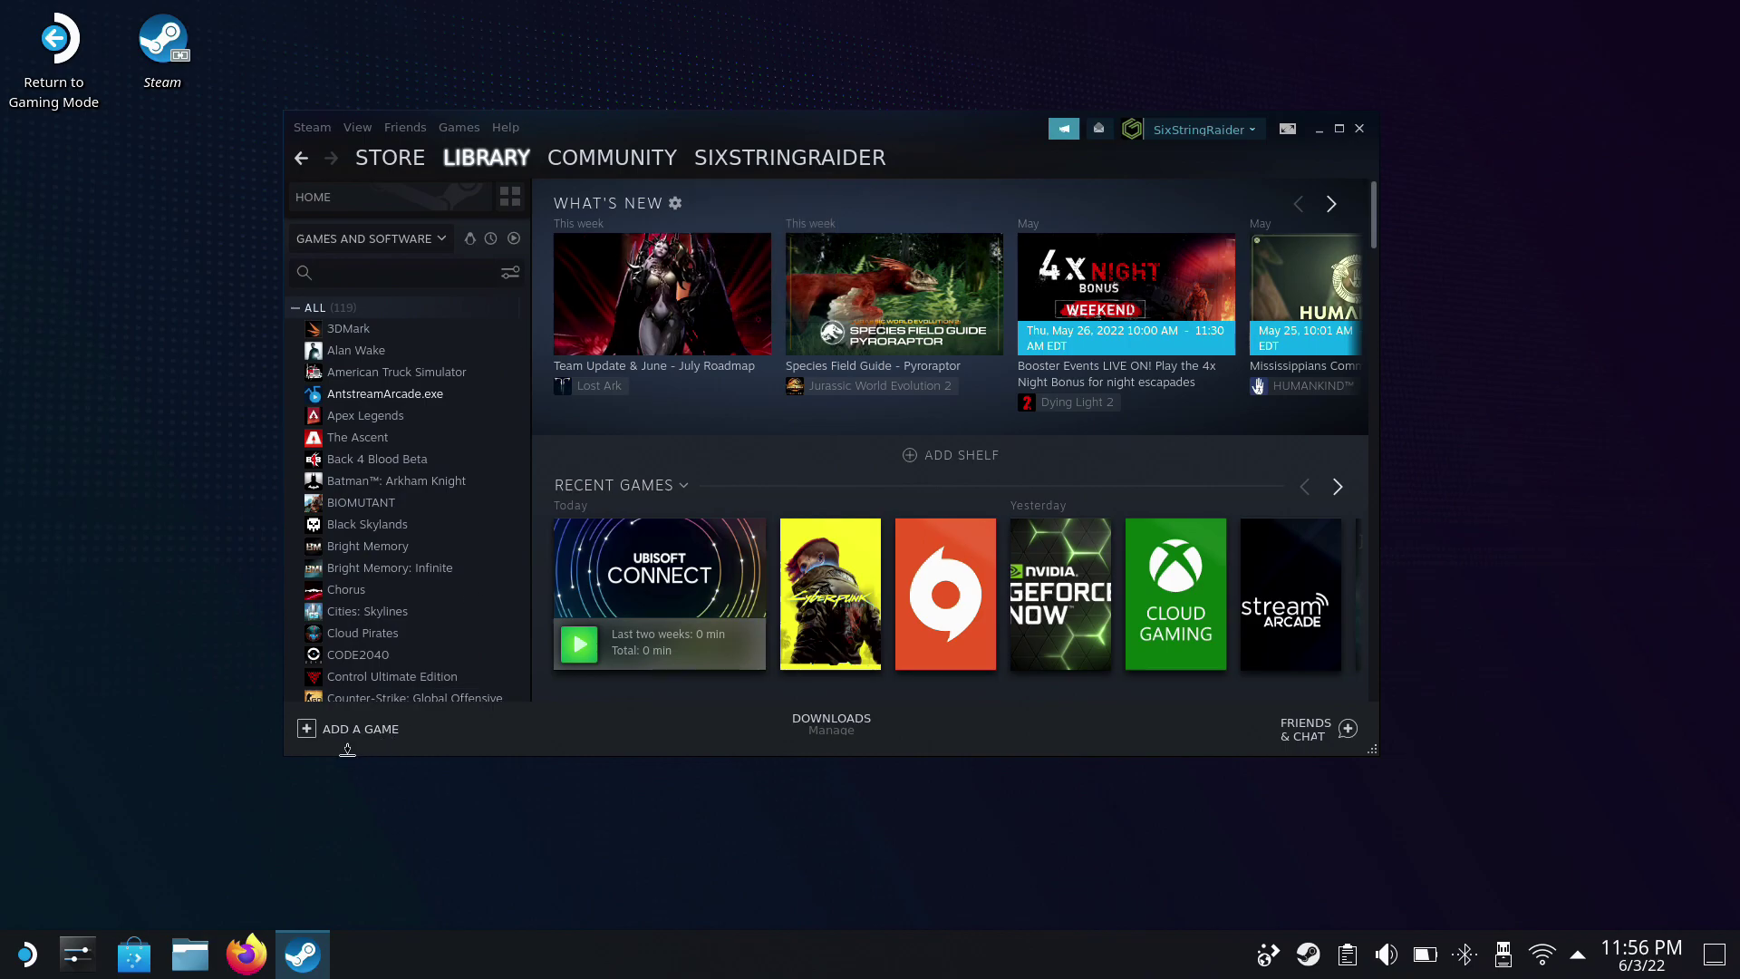
left_click(307, 739)
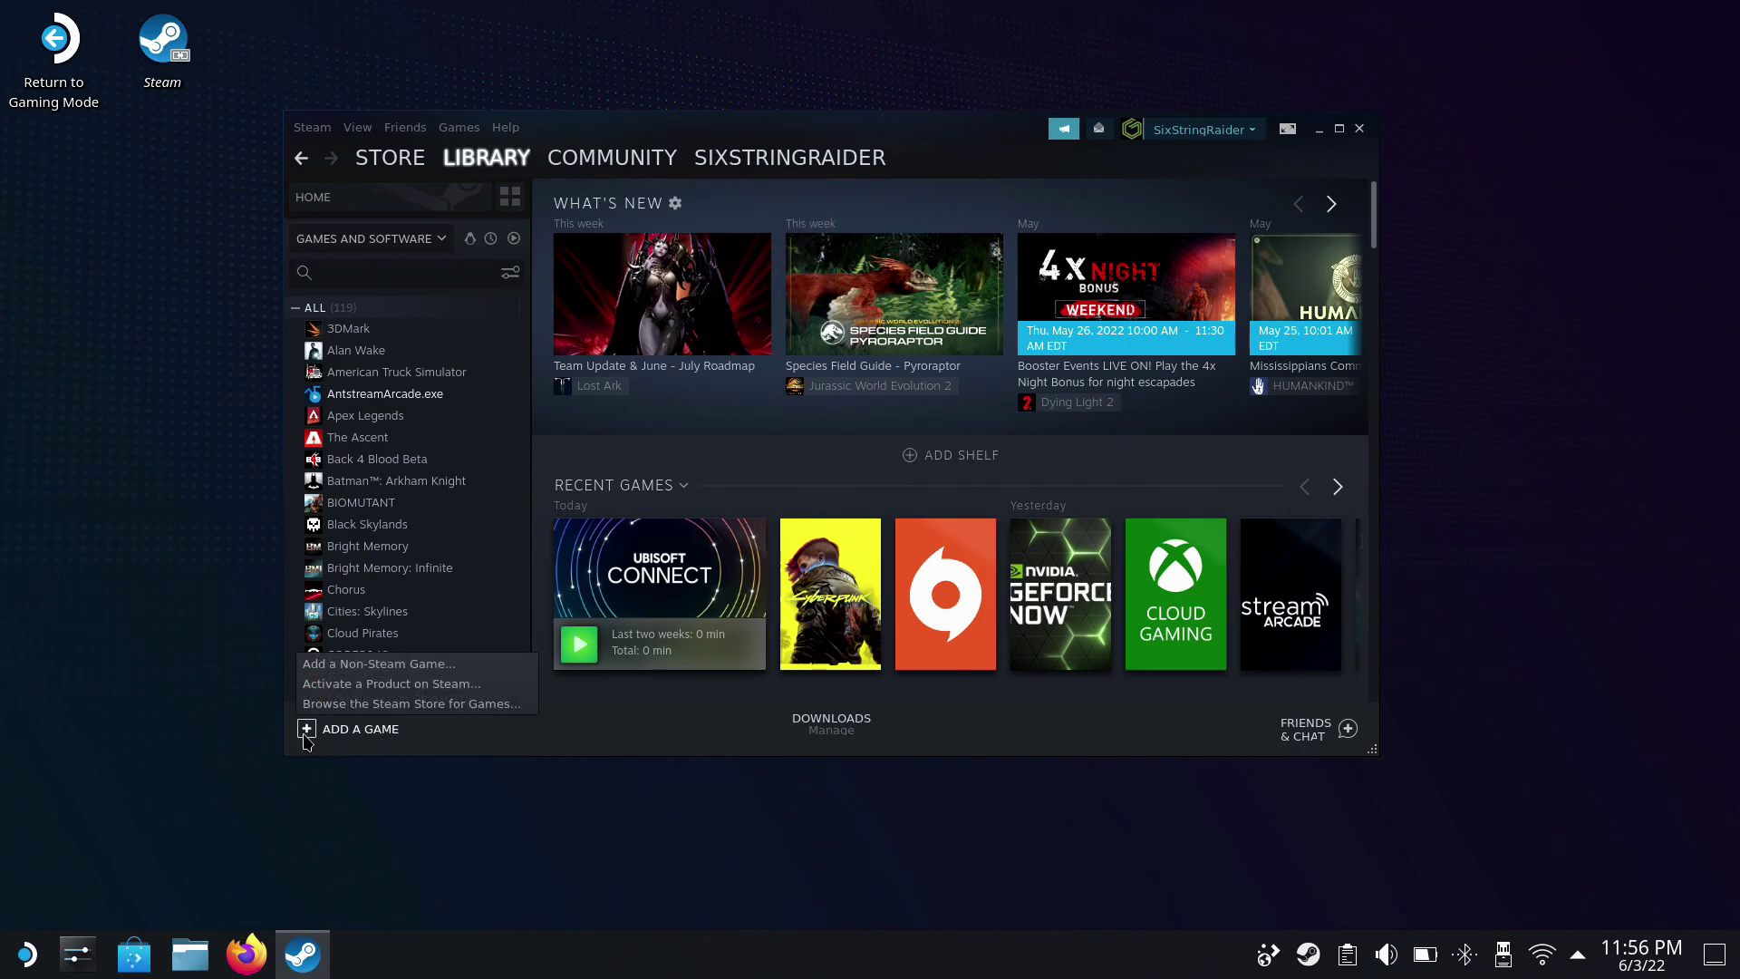
left_click(426, 665)
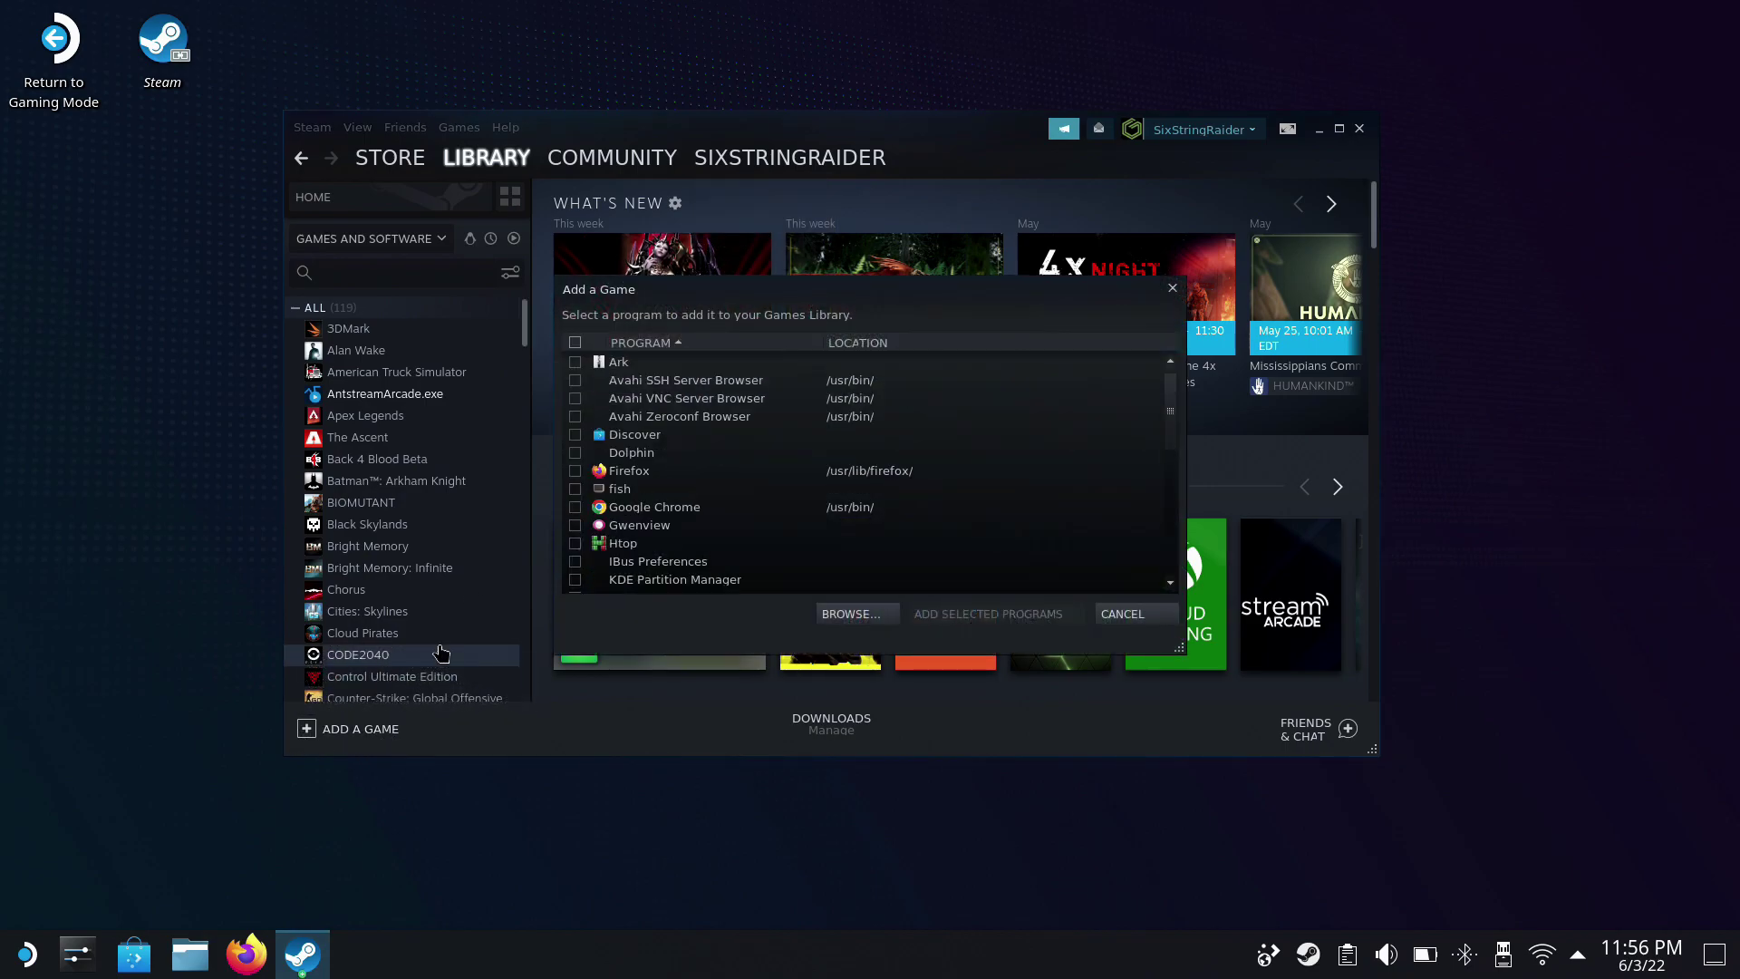
left_click(884, 614)
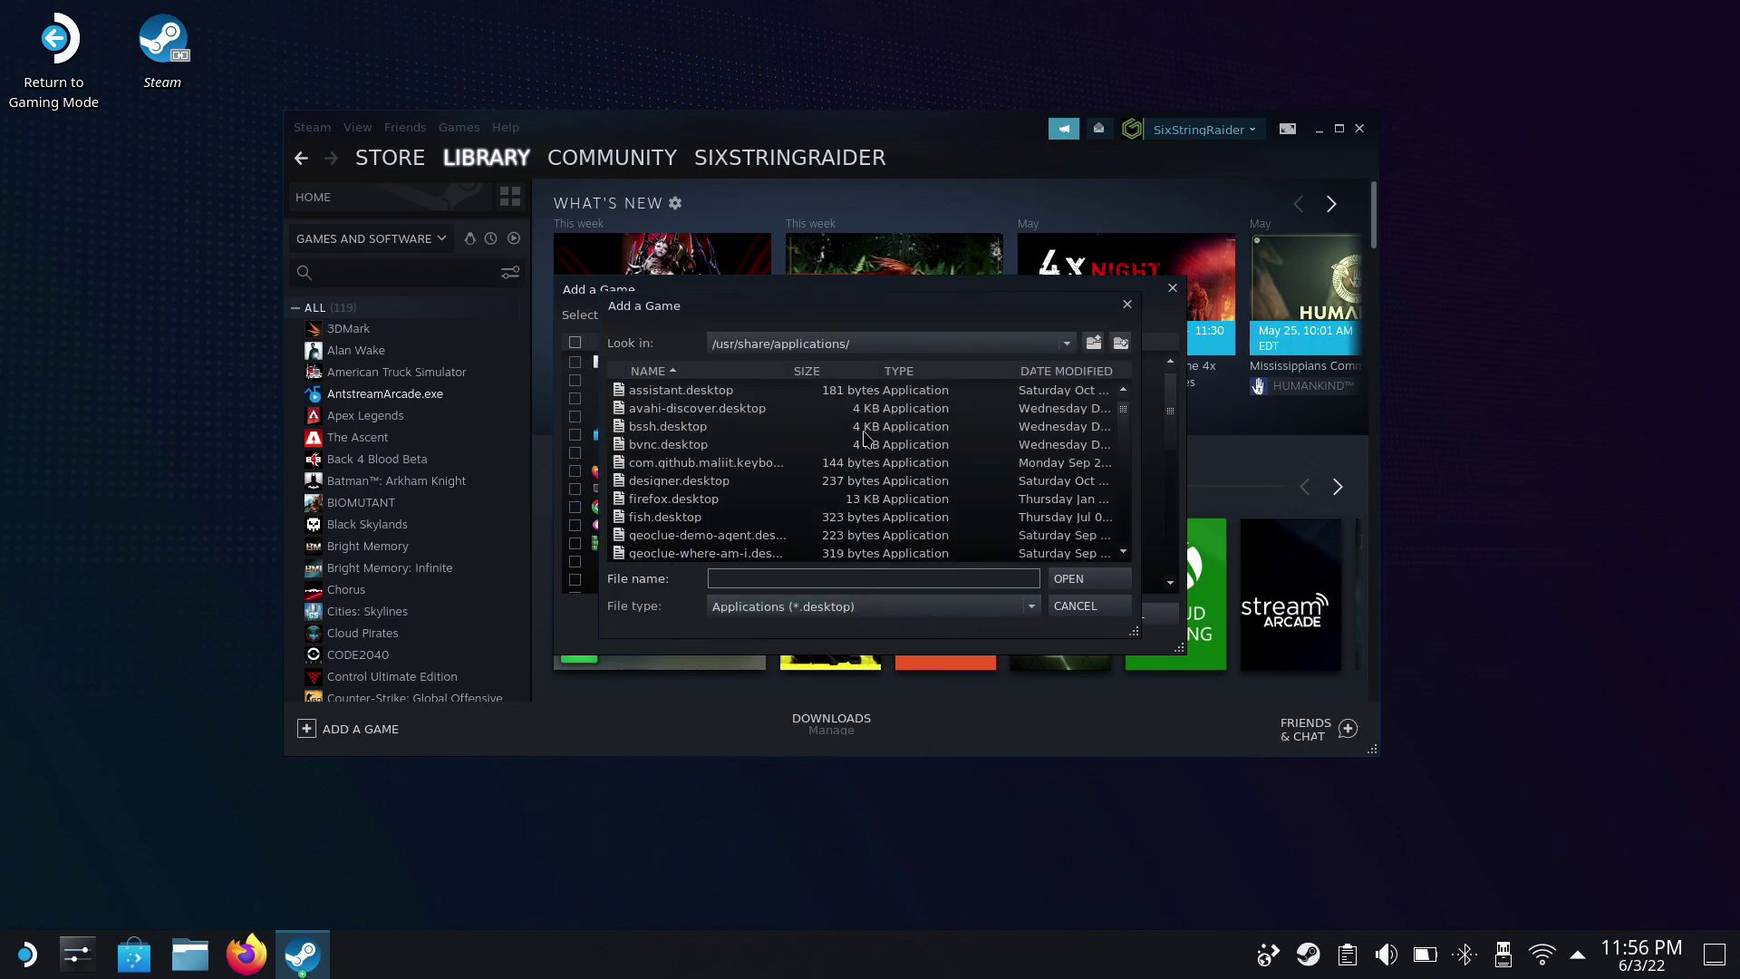
Step: Browse to the /home/deck/Downloads folder and set the file type to All Files
left_click(865, 351)
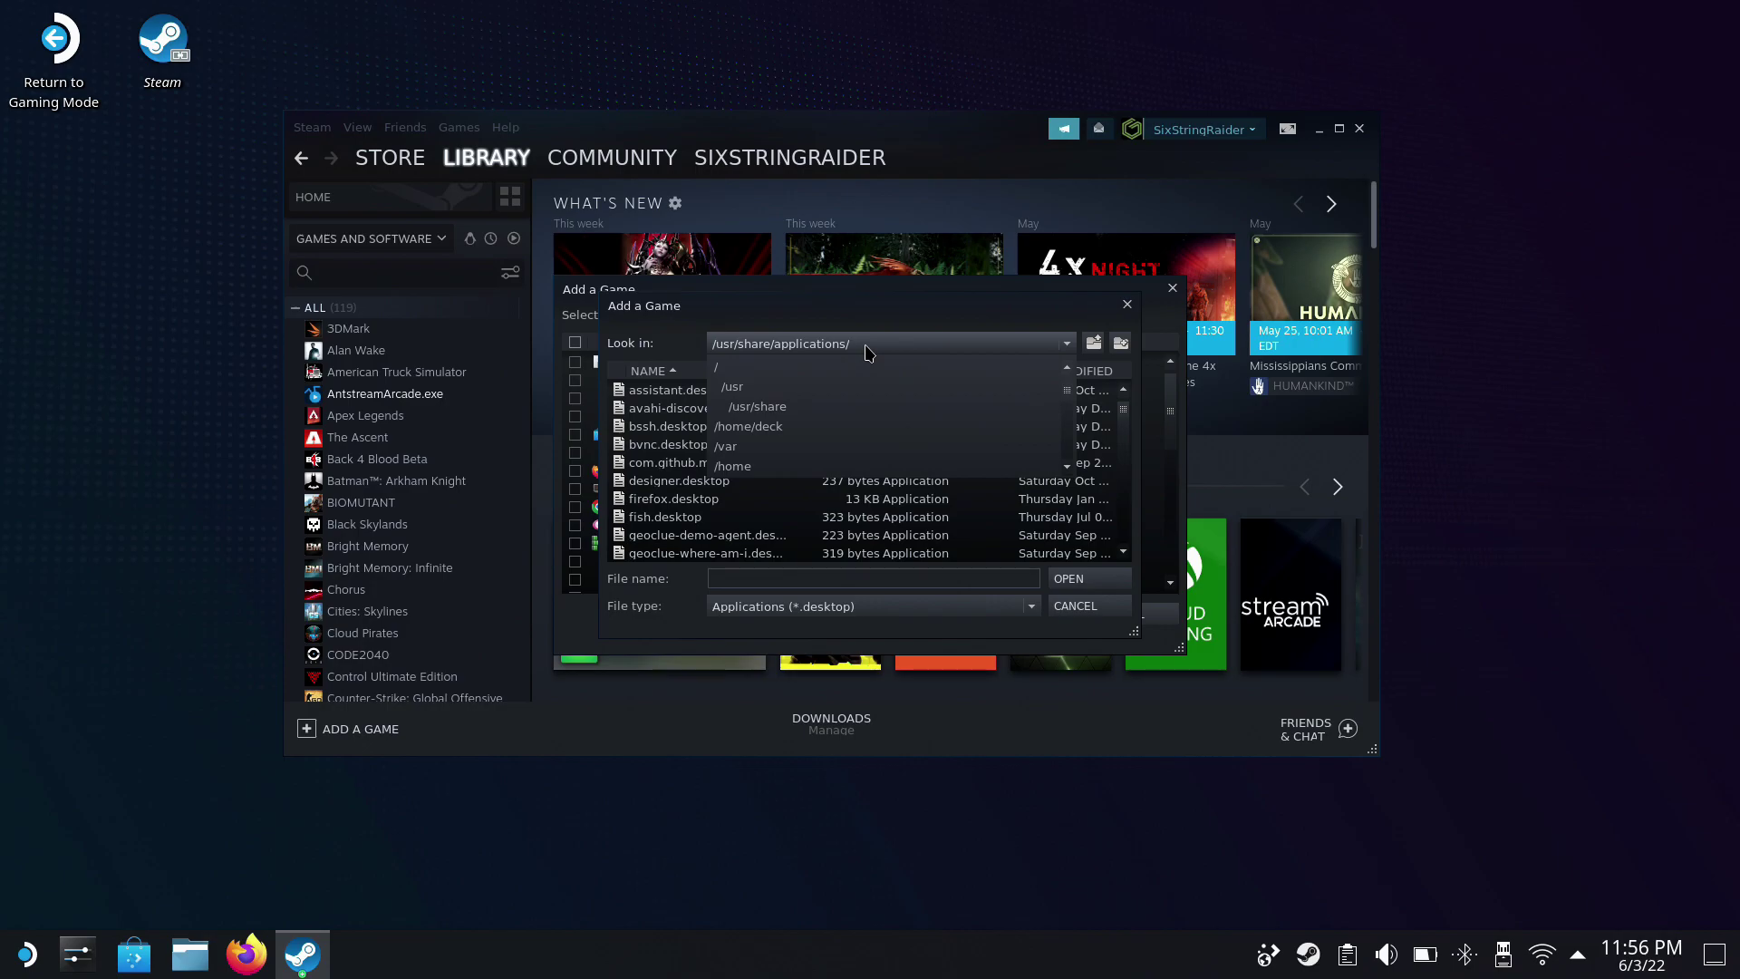
left_click(764, 435)
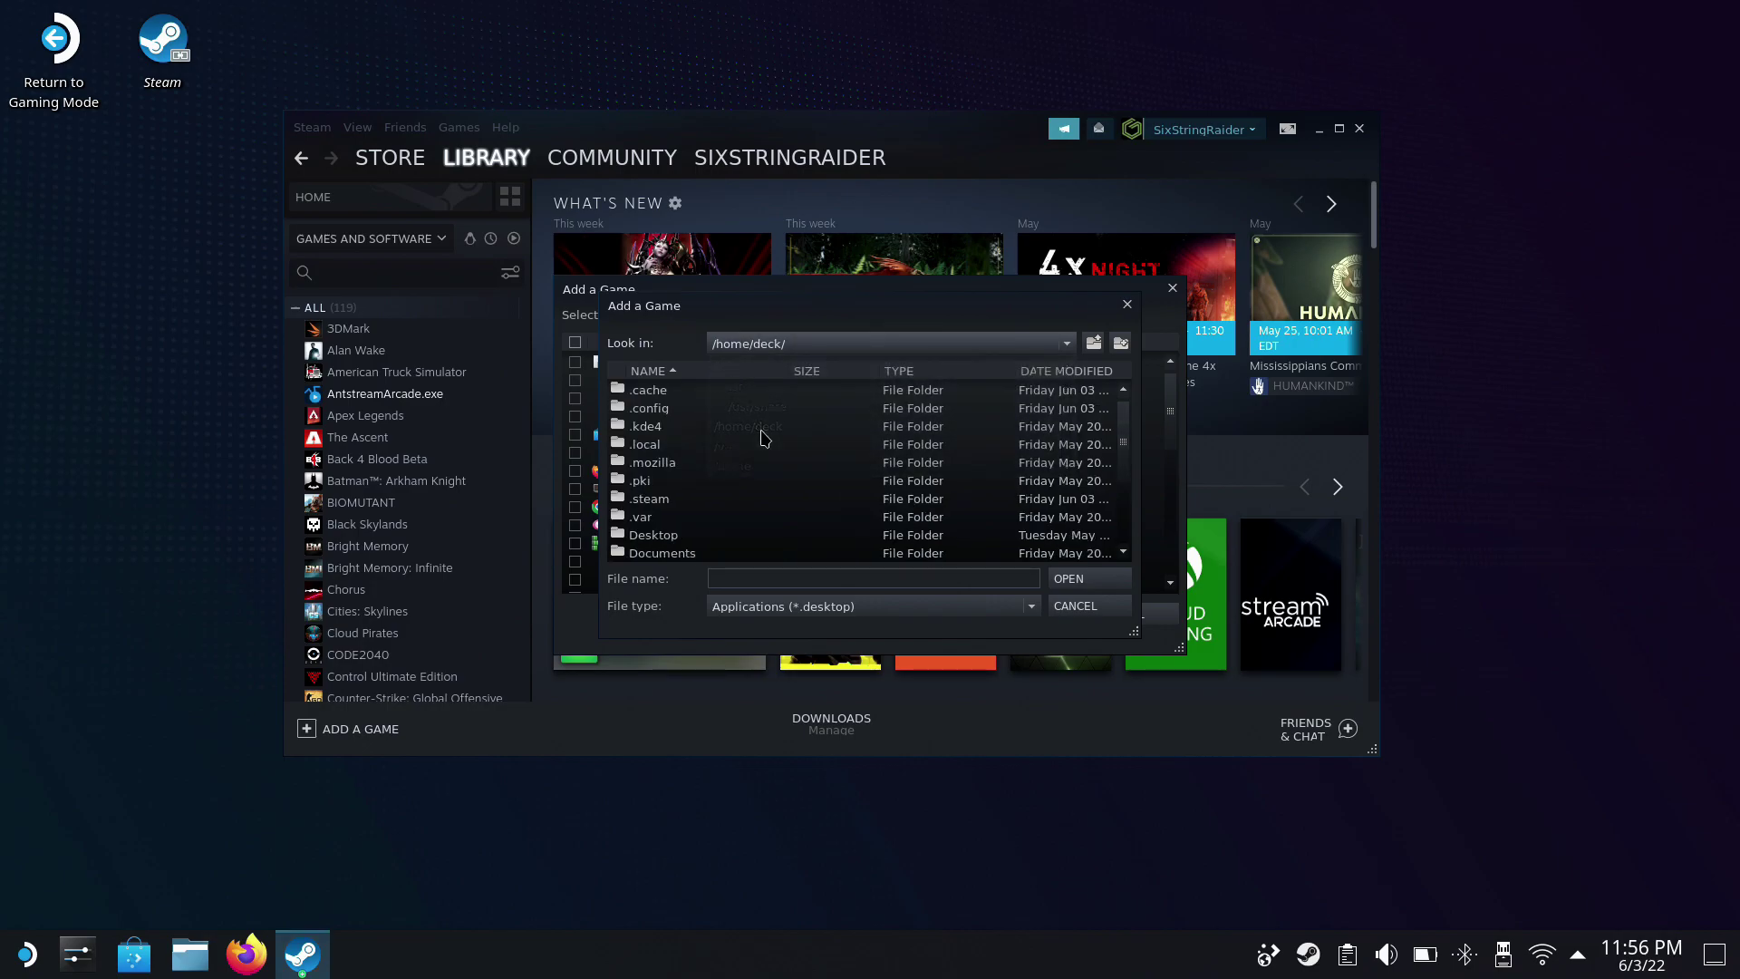
scroll(681, 496, "down", 1)
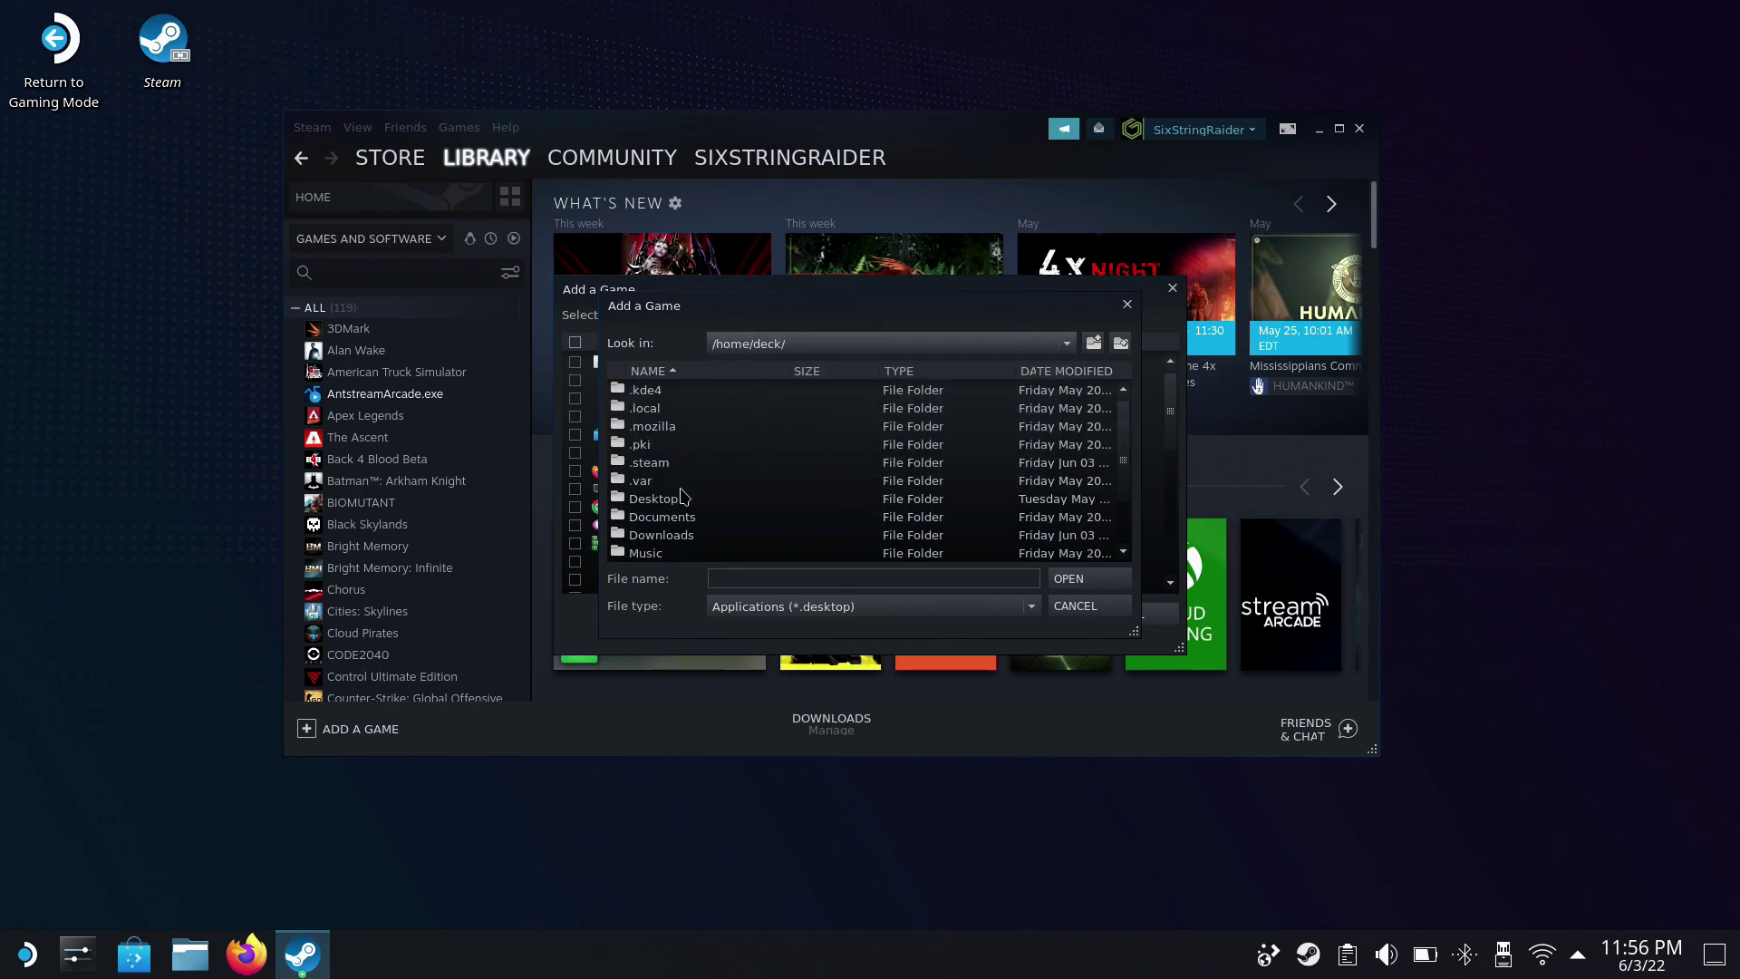
double_click(674, 538)
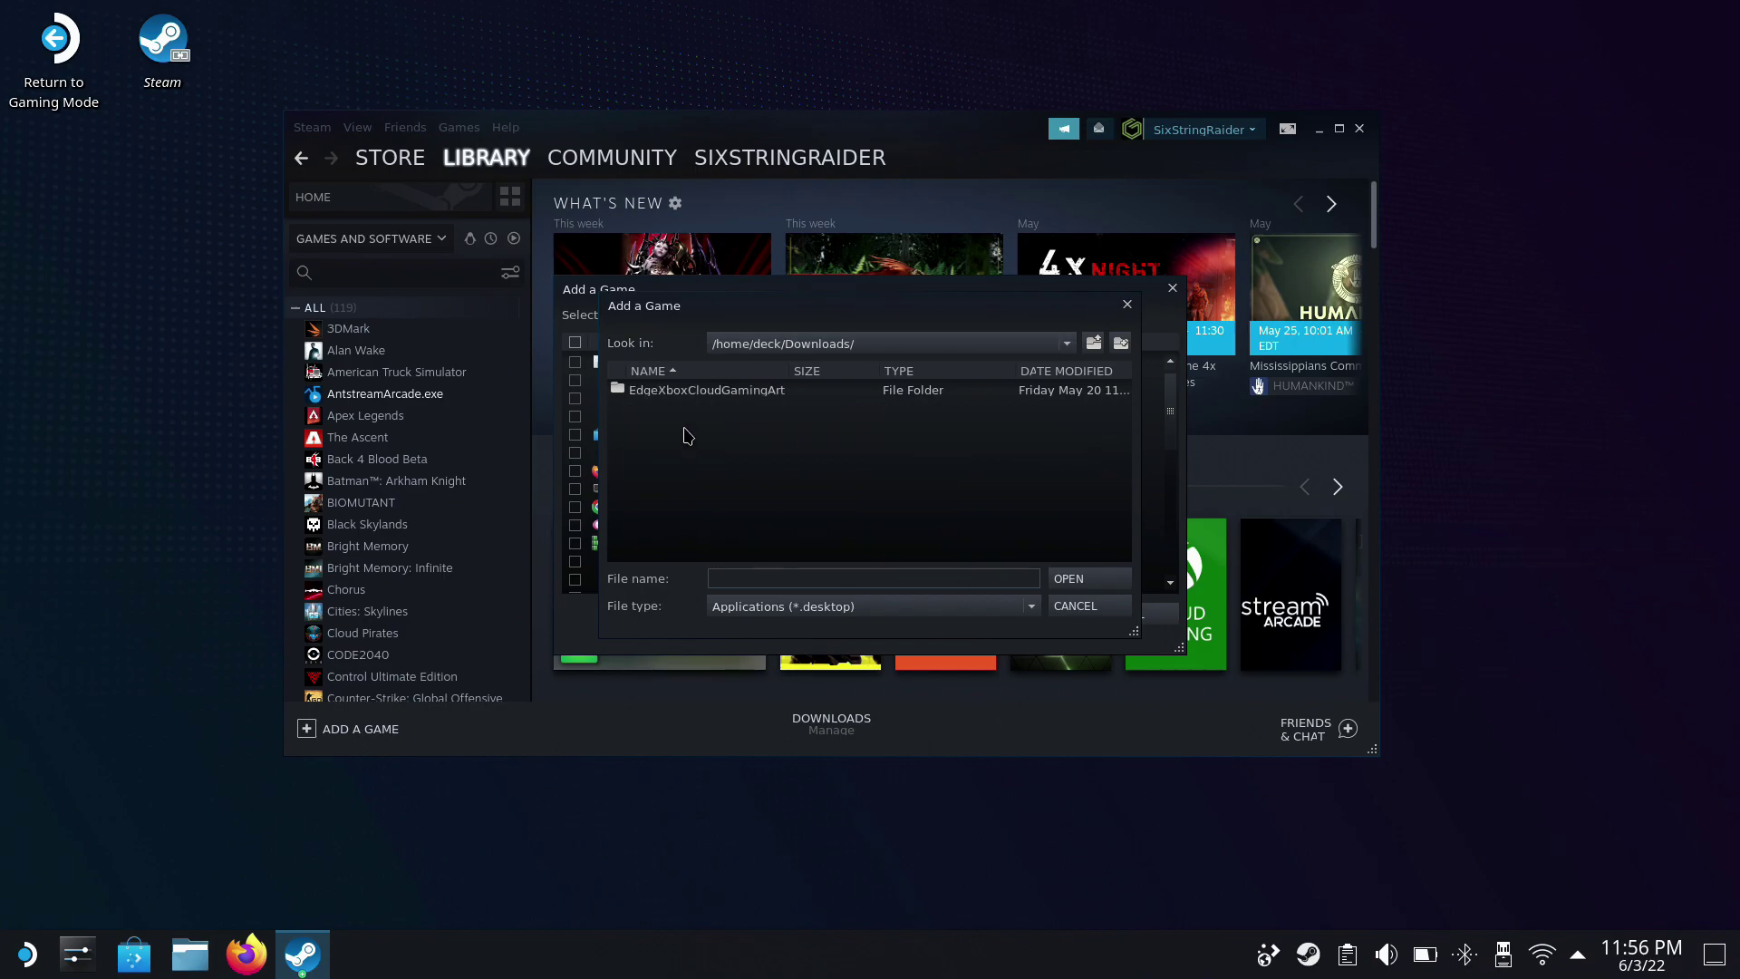
left_click(802, 607)
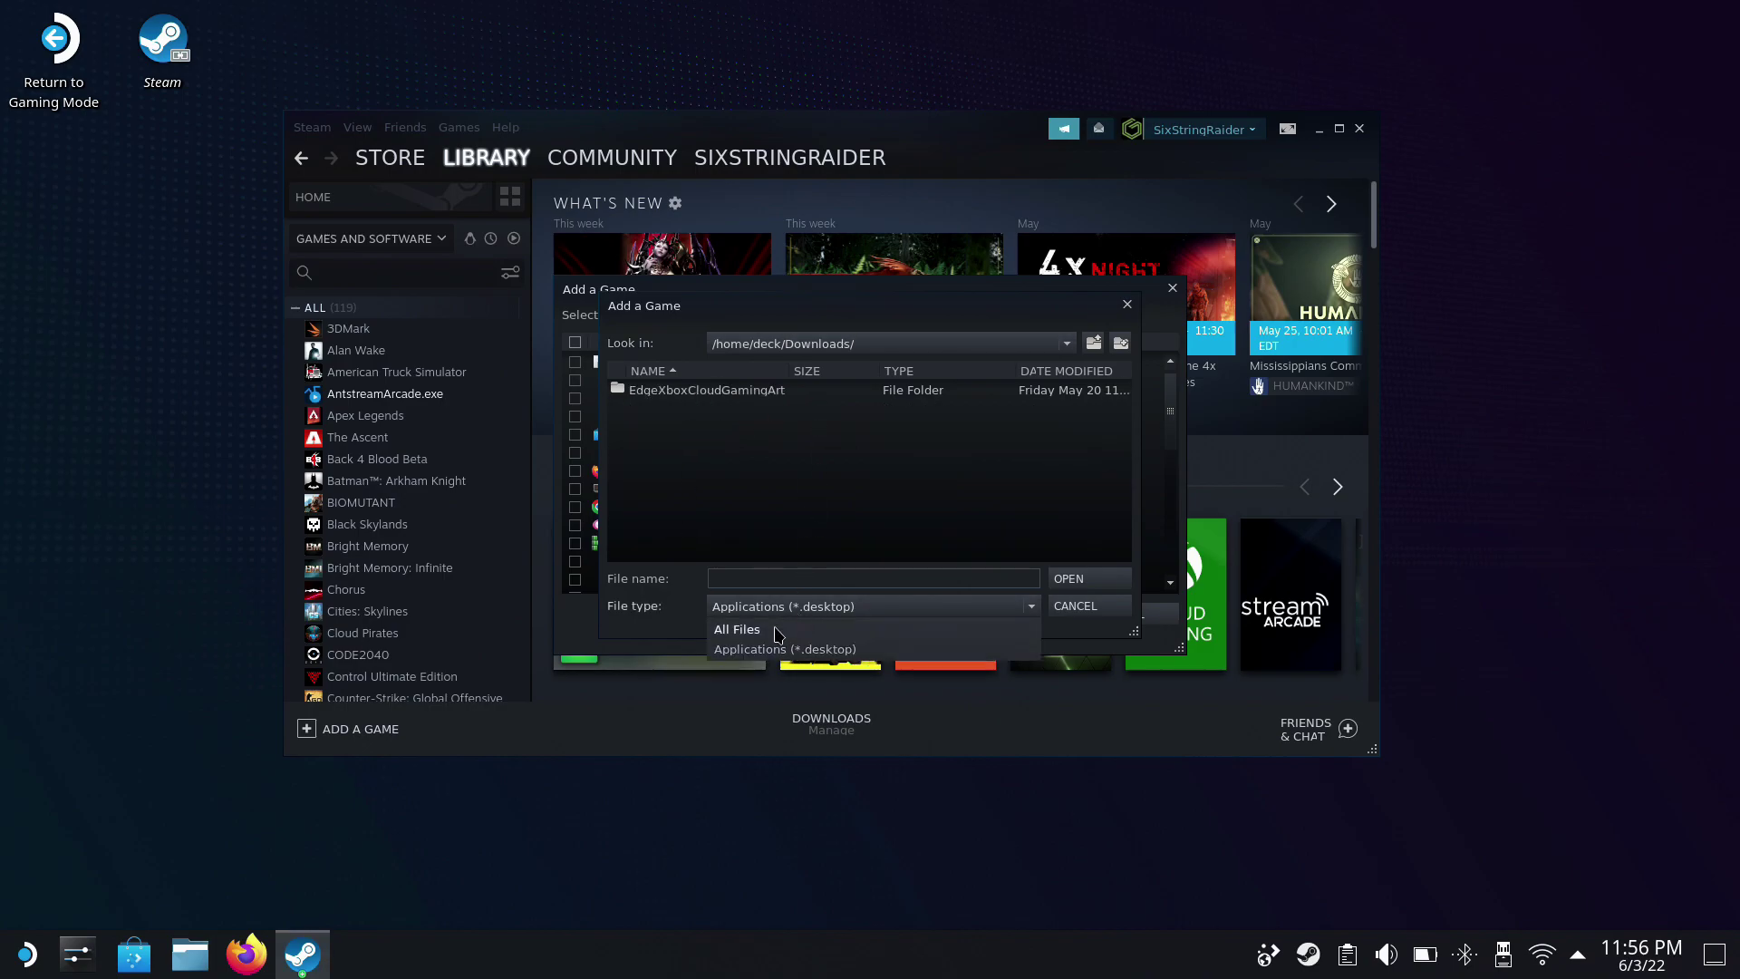
left_click(776, 632)
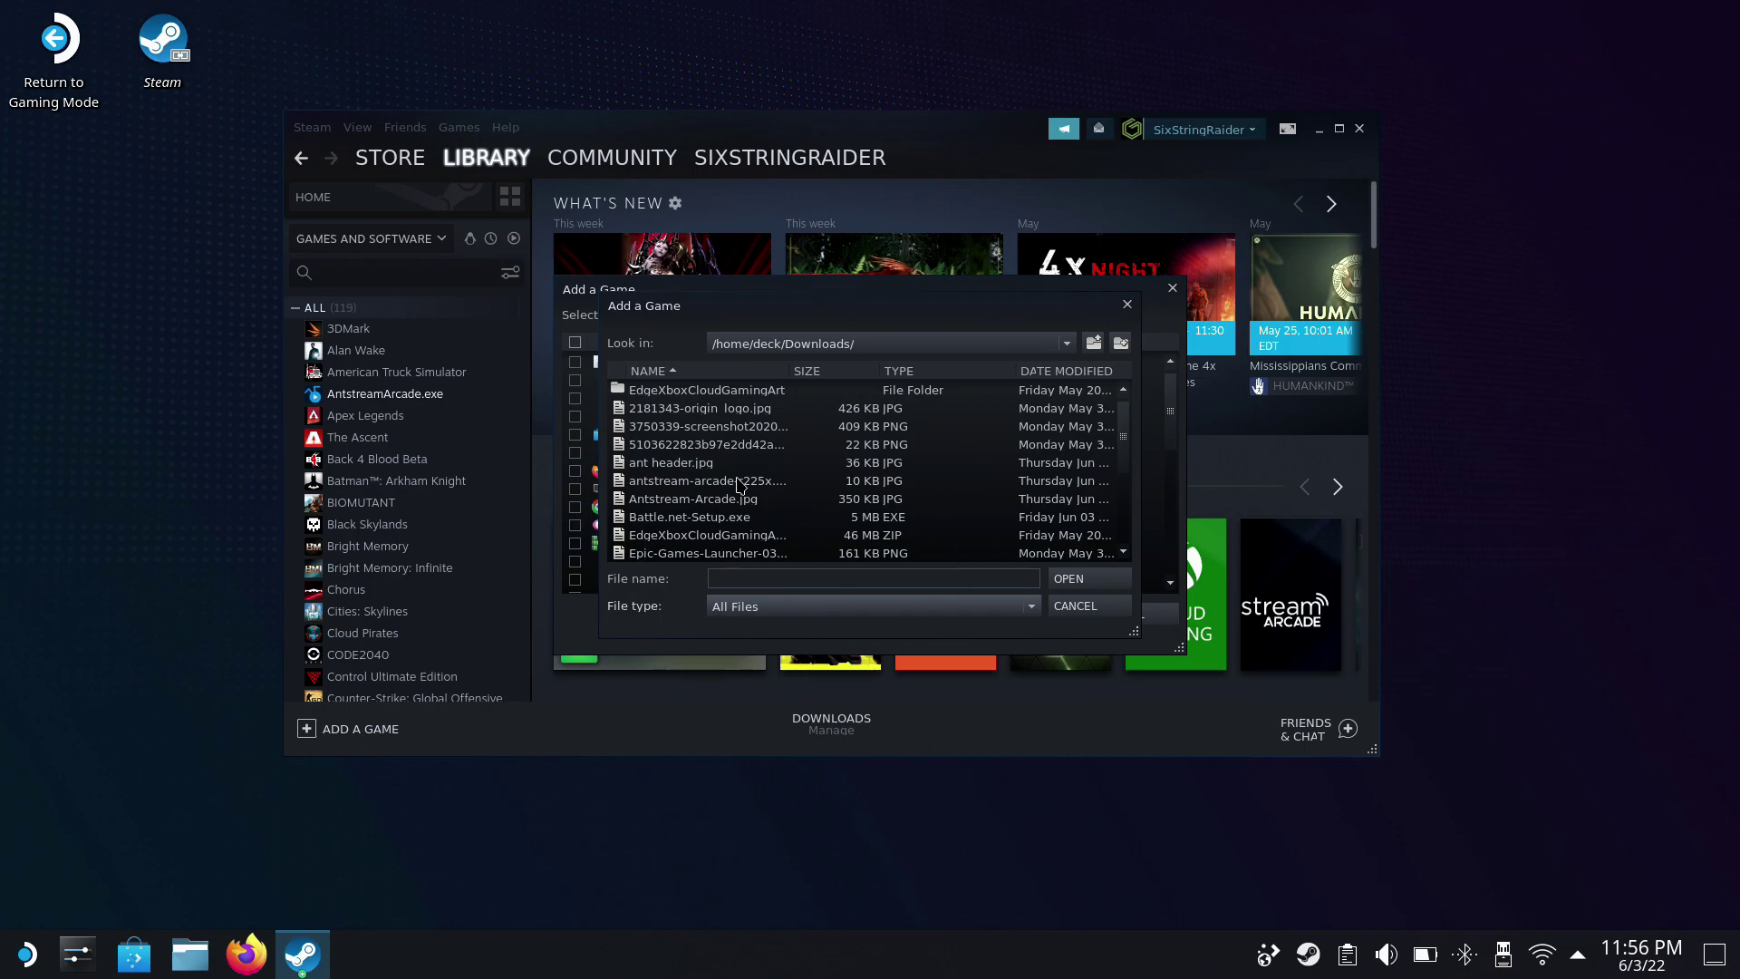
Step: Choose Battle.net-Setup.exe and add it to the Steam library as a non-Steam program
scroll(741, 487, "down", 1)
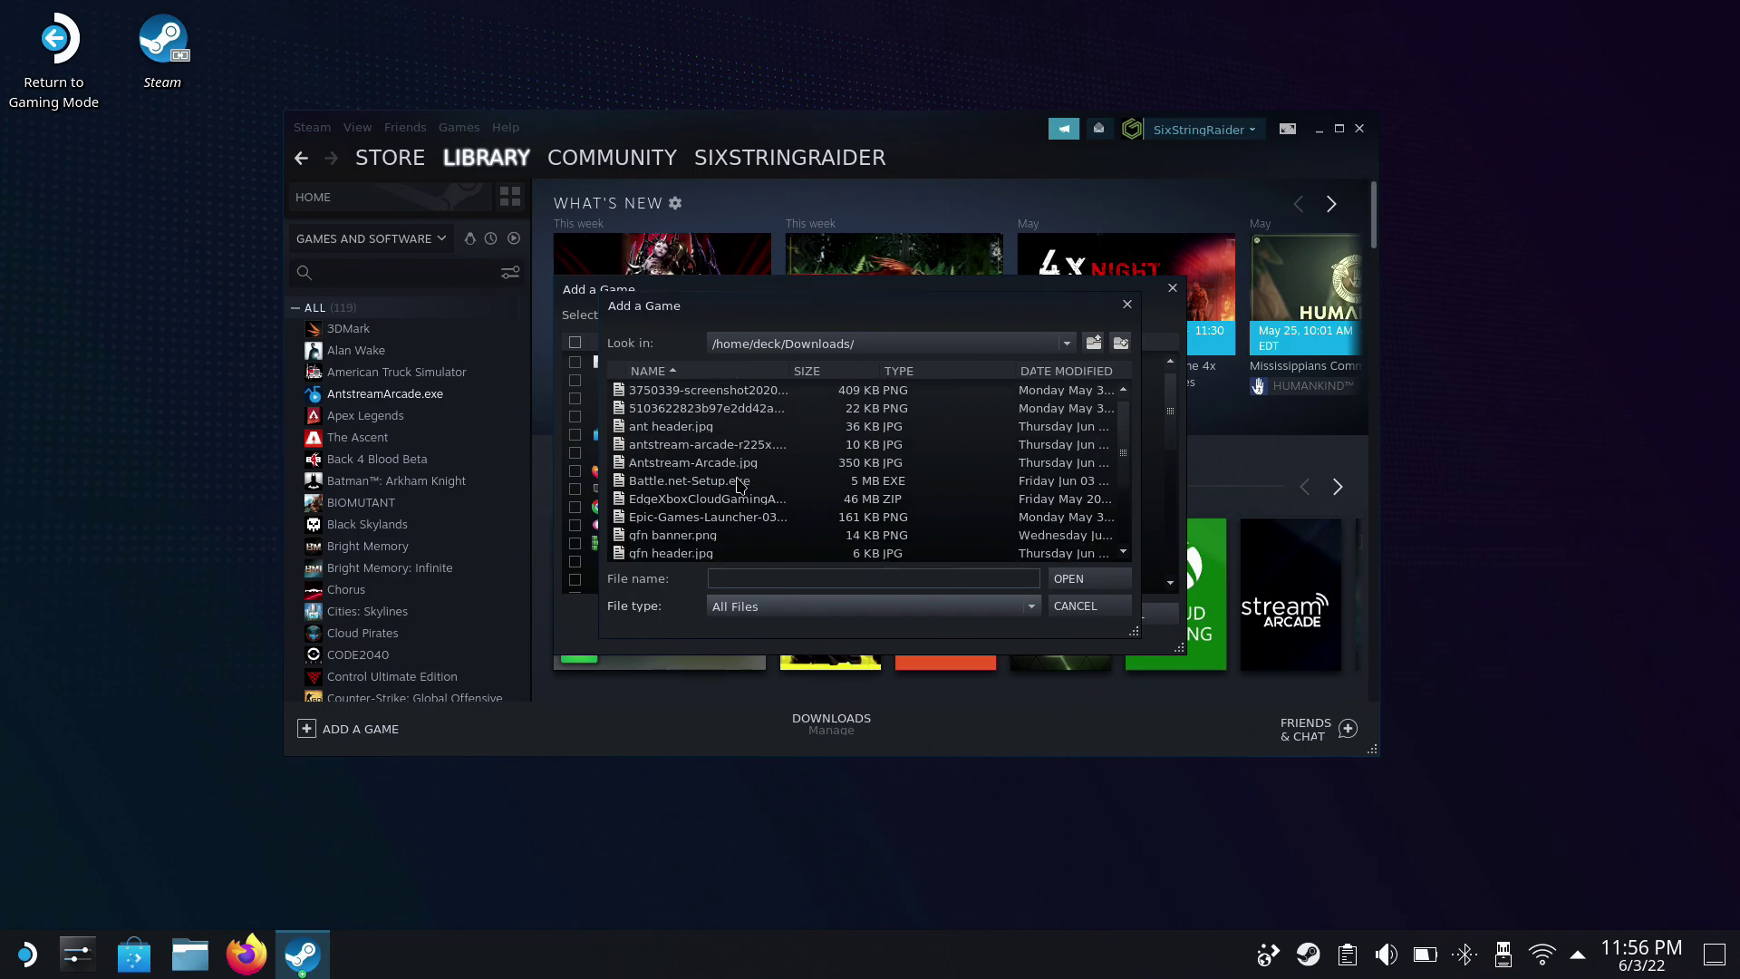
left_click(669, 481)
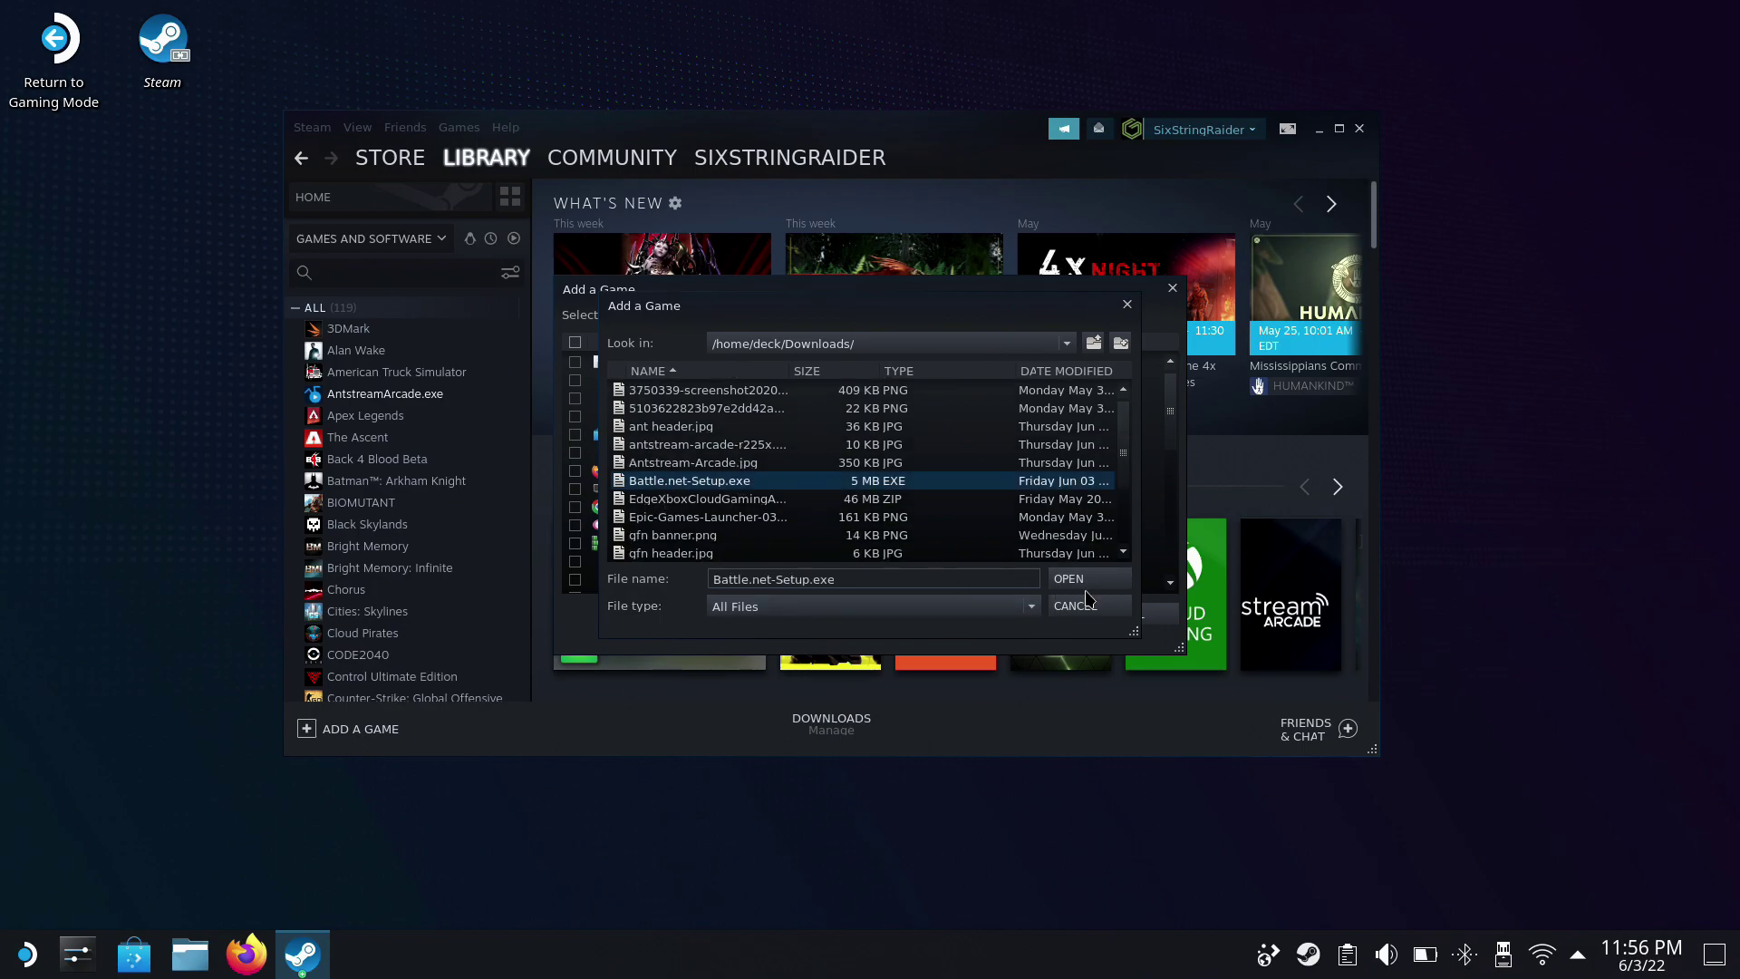
left_click(1072, 580)
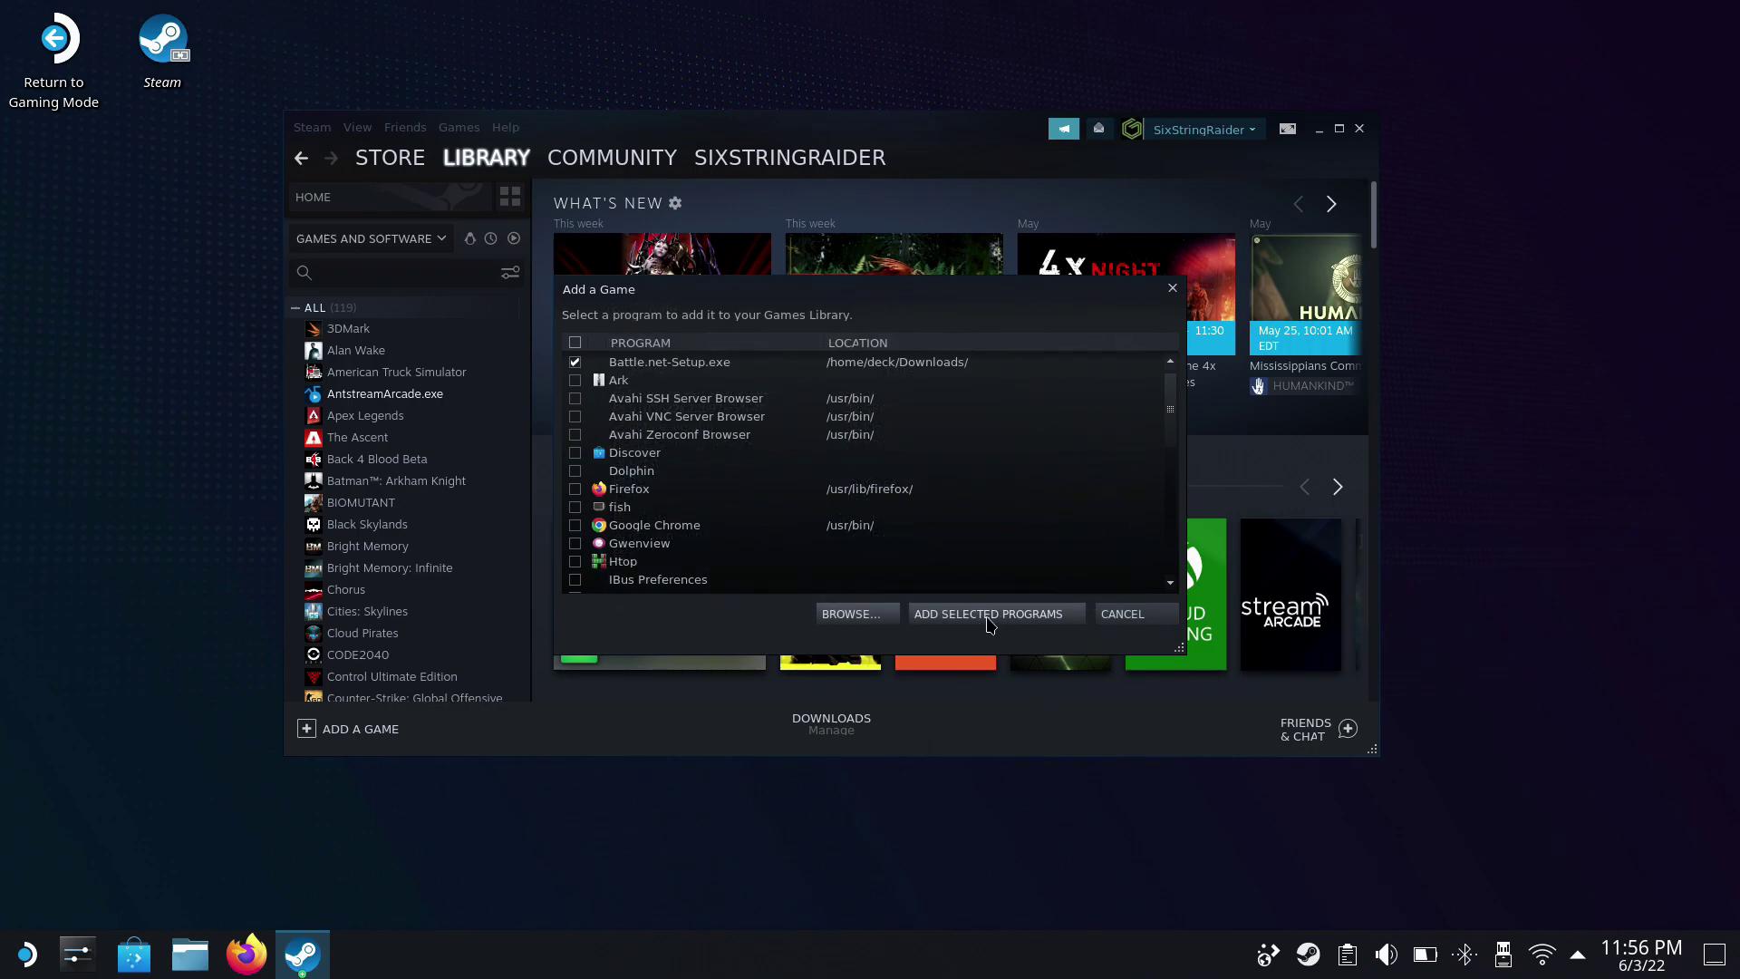
left_click(990, 618)
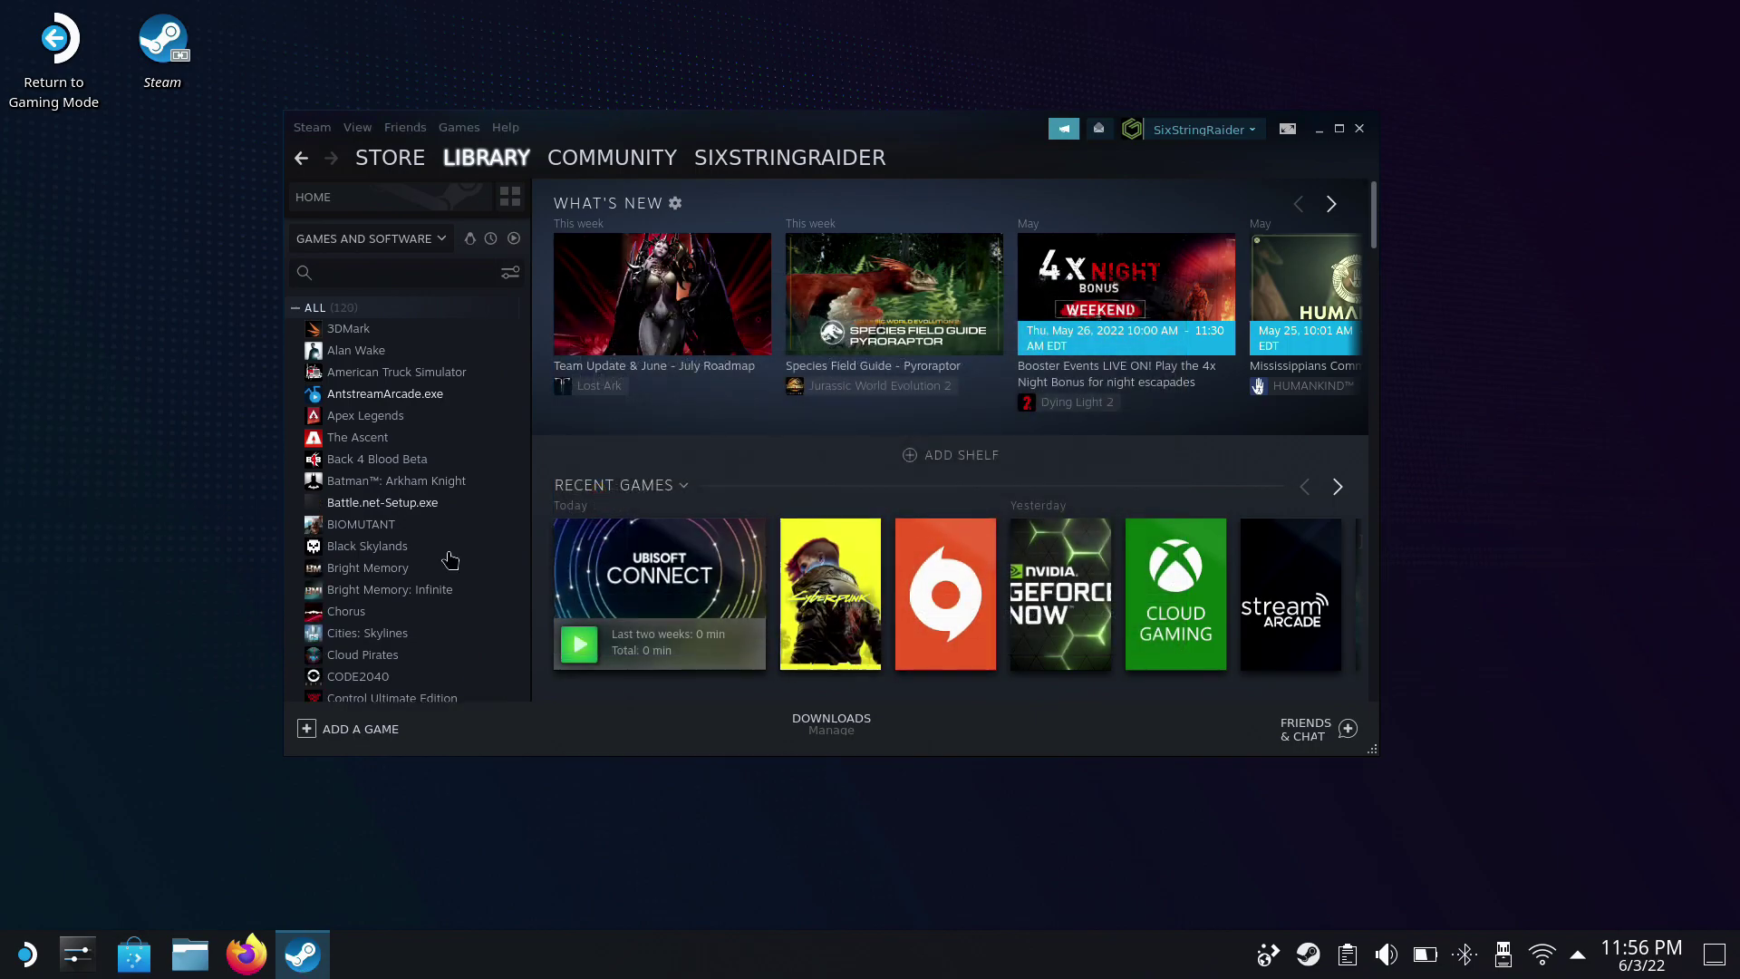
Step: Force Battle.net-Setup.exe to use the GE-Proton7-20 compatibility tool in its properties
left_click(421, 510)
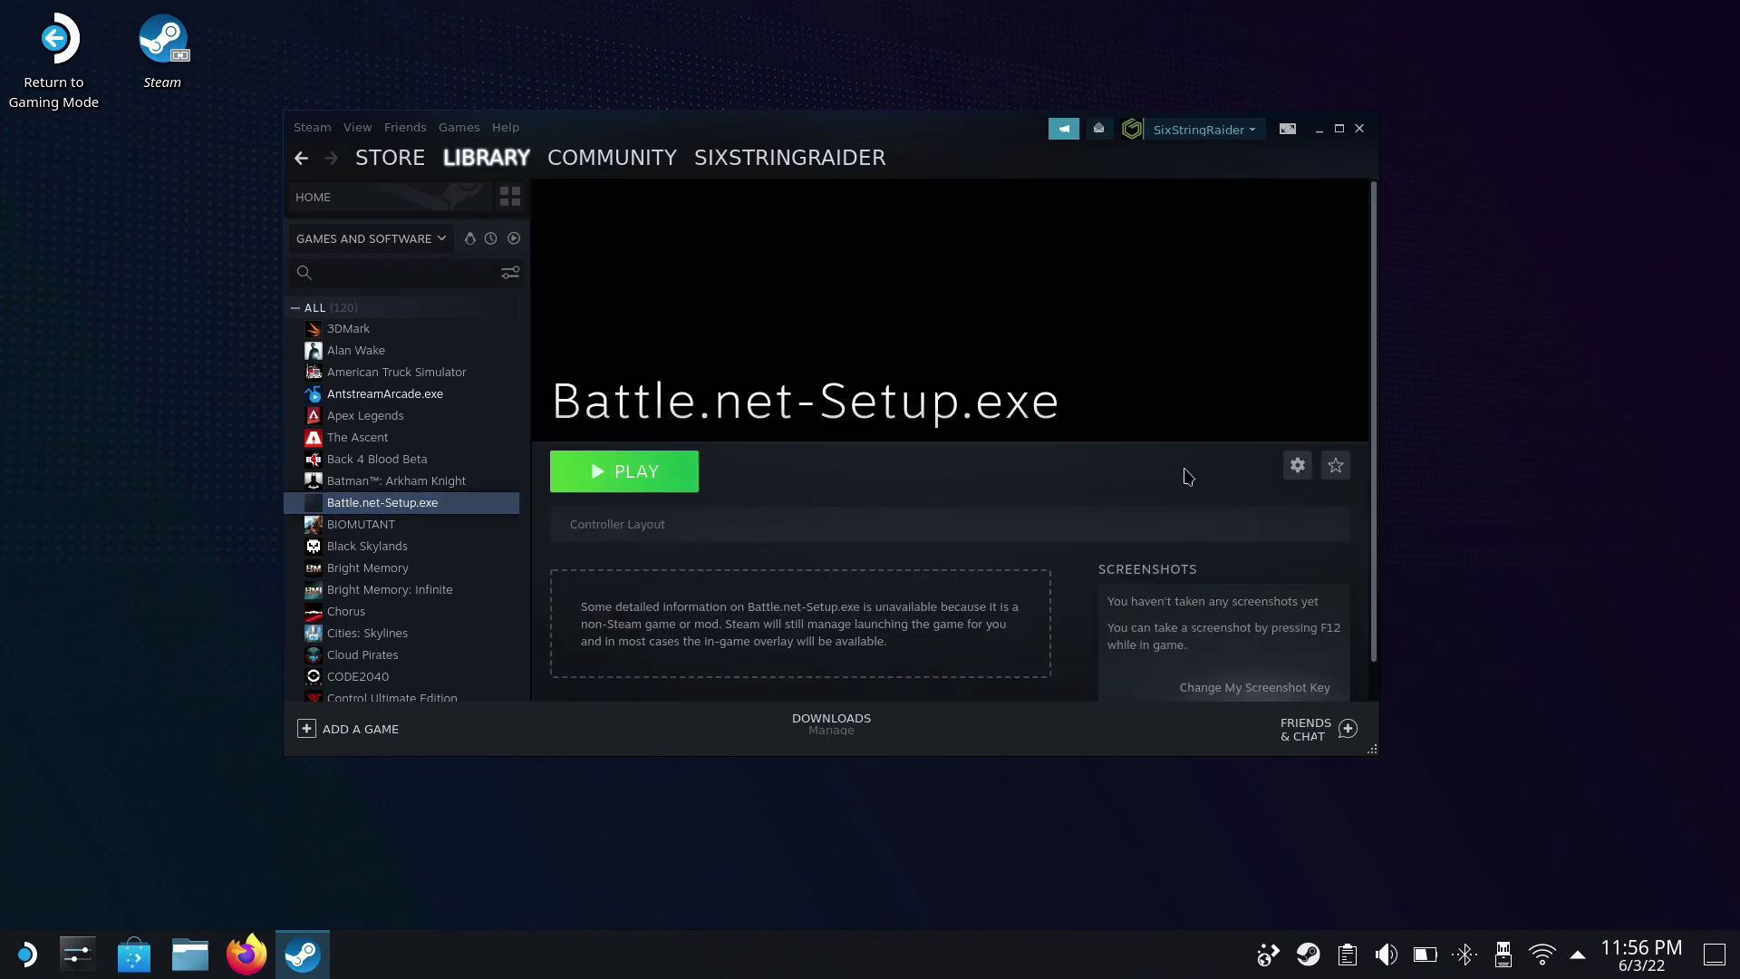
left_click(1298, 465)
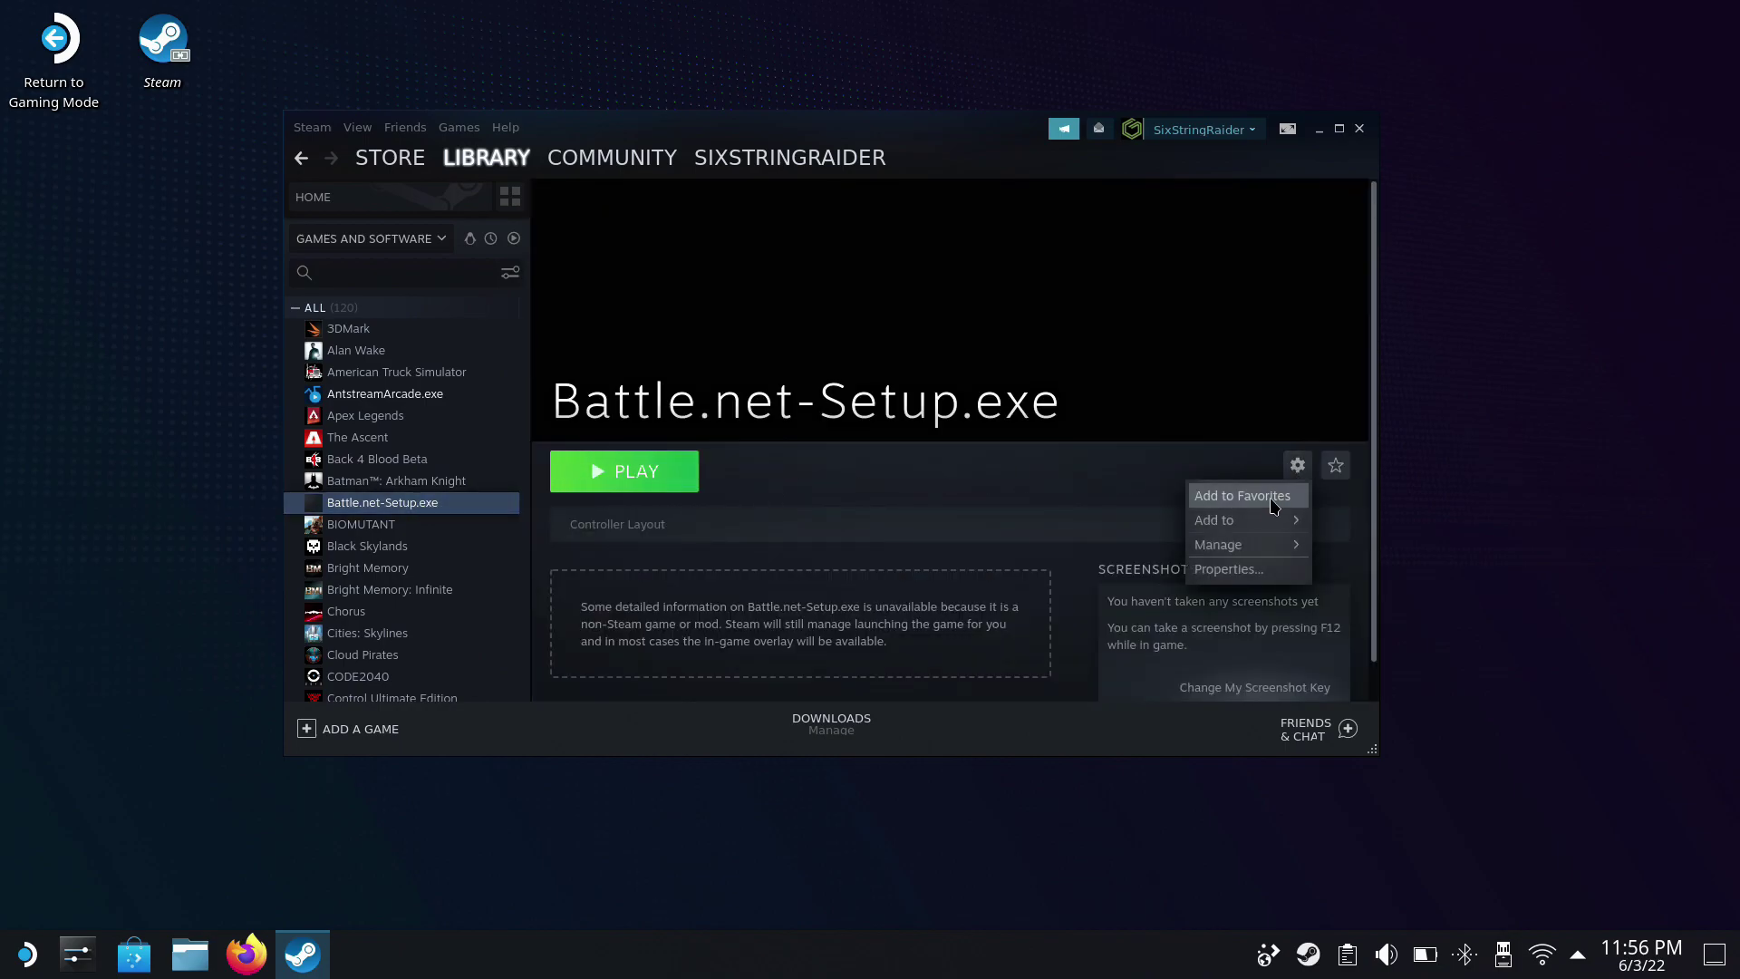
left_click(1219, 570)
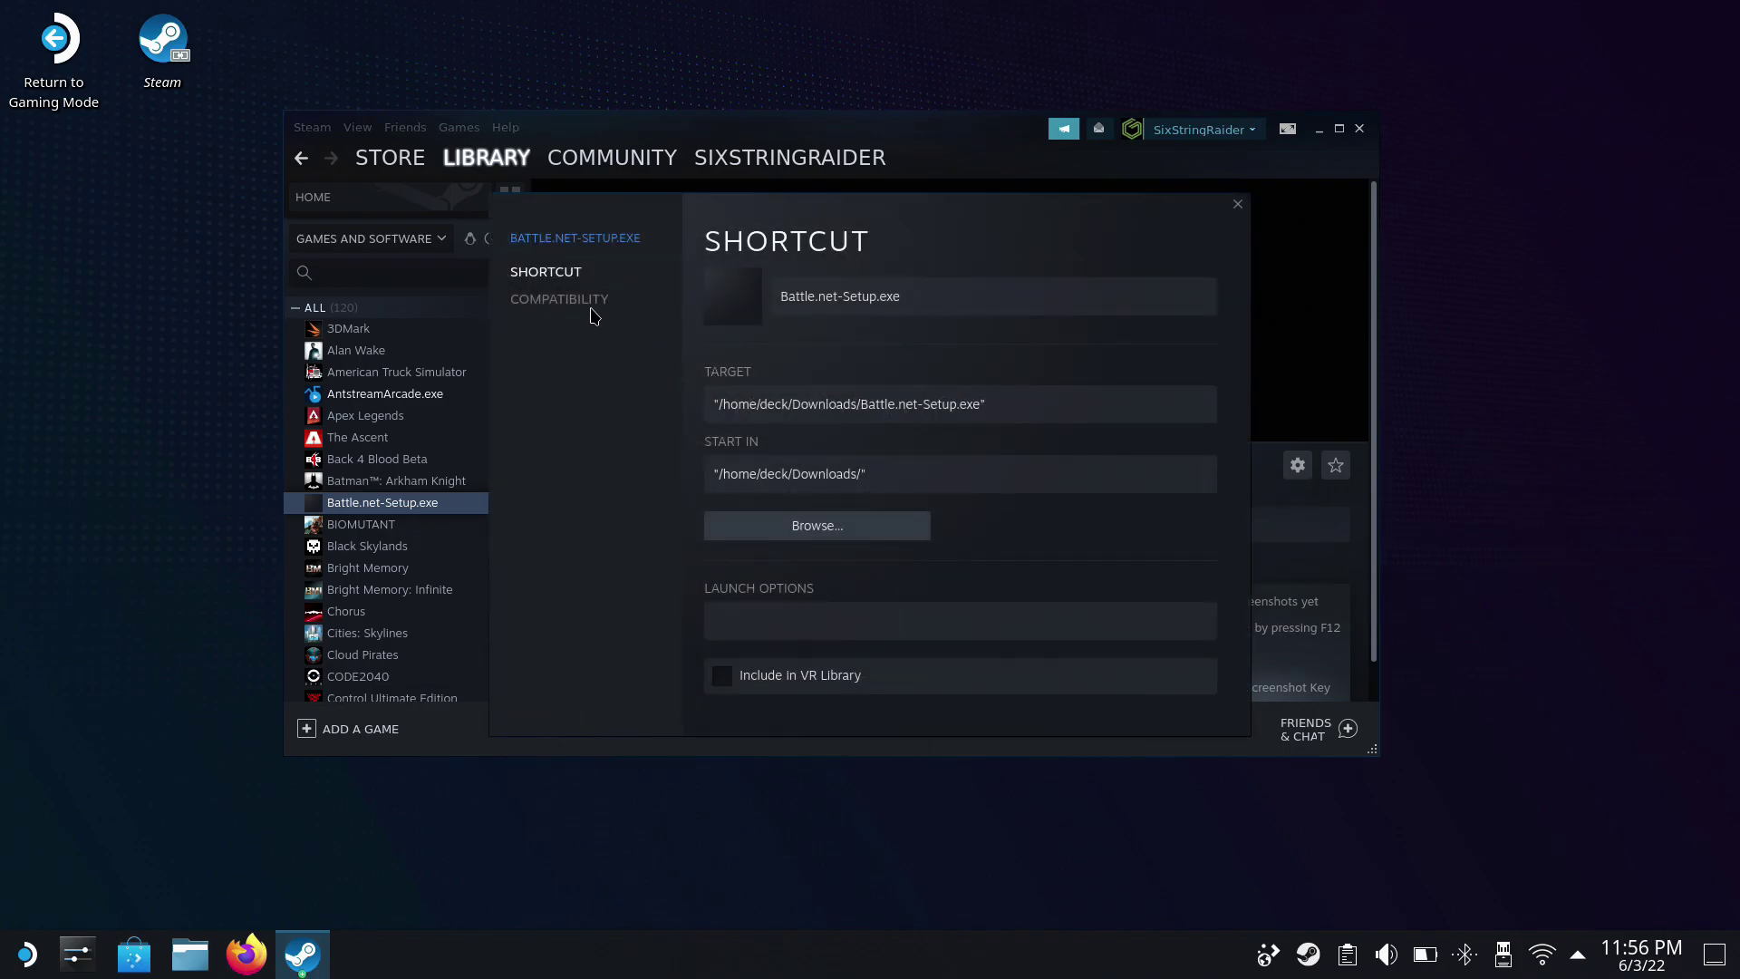
left_click(591, 305)
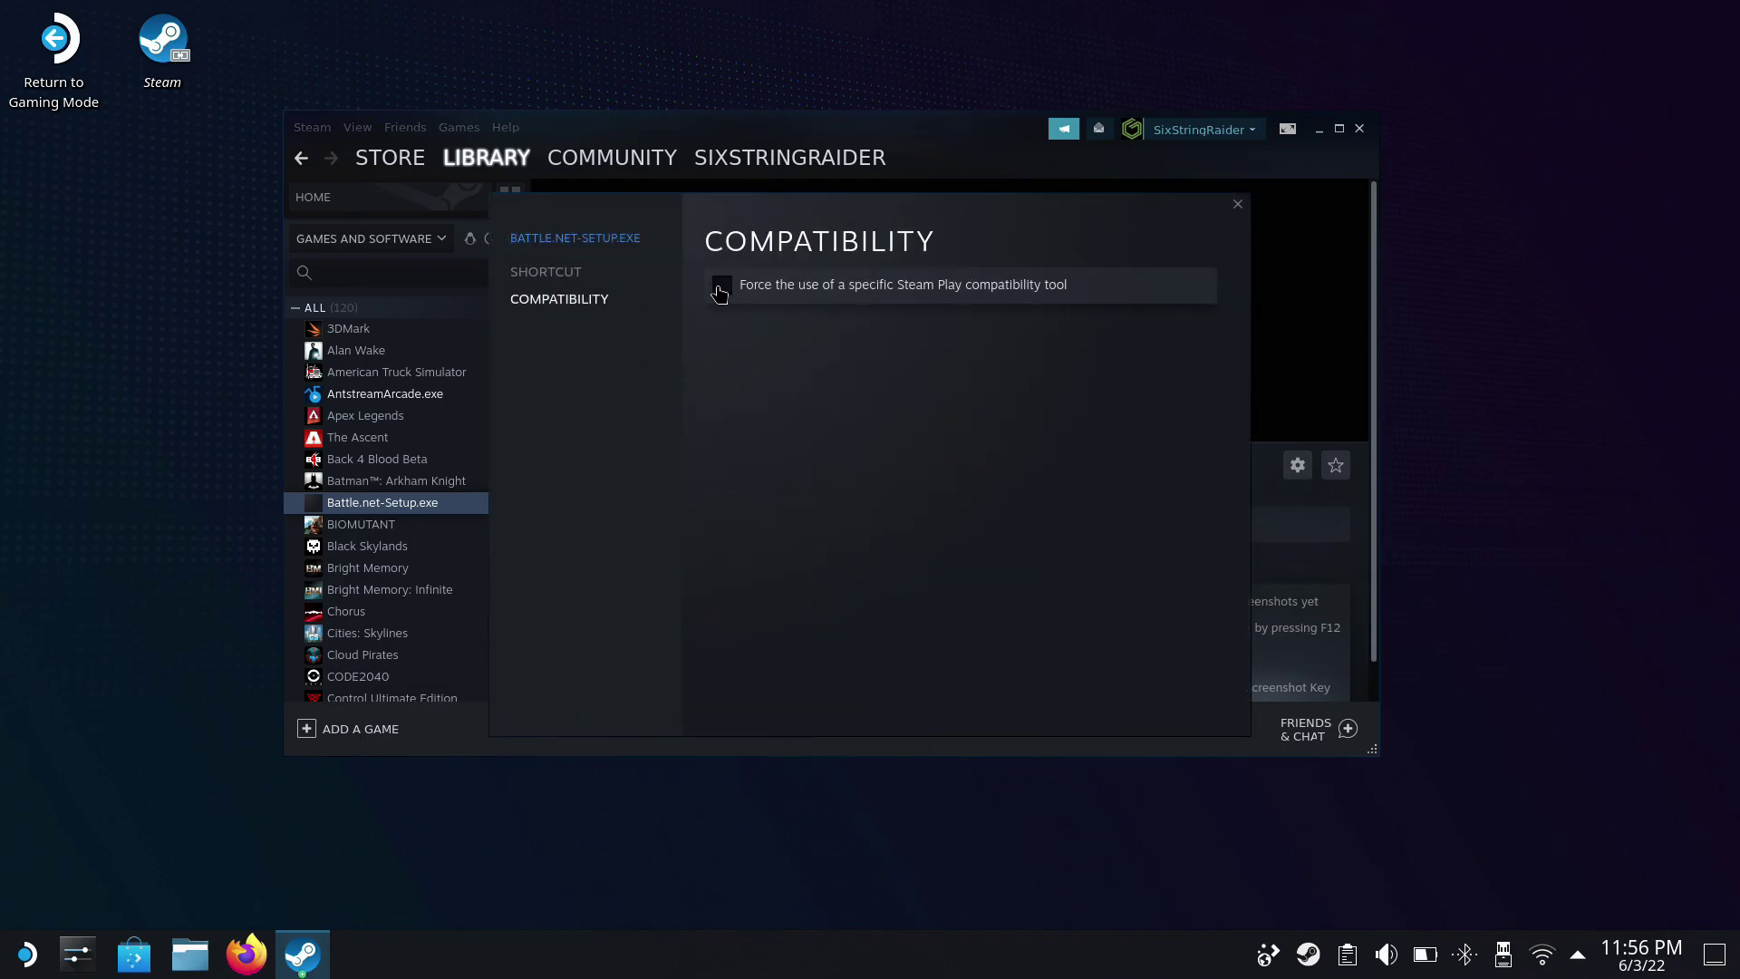
left_click(721, 287)
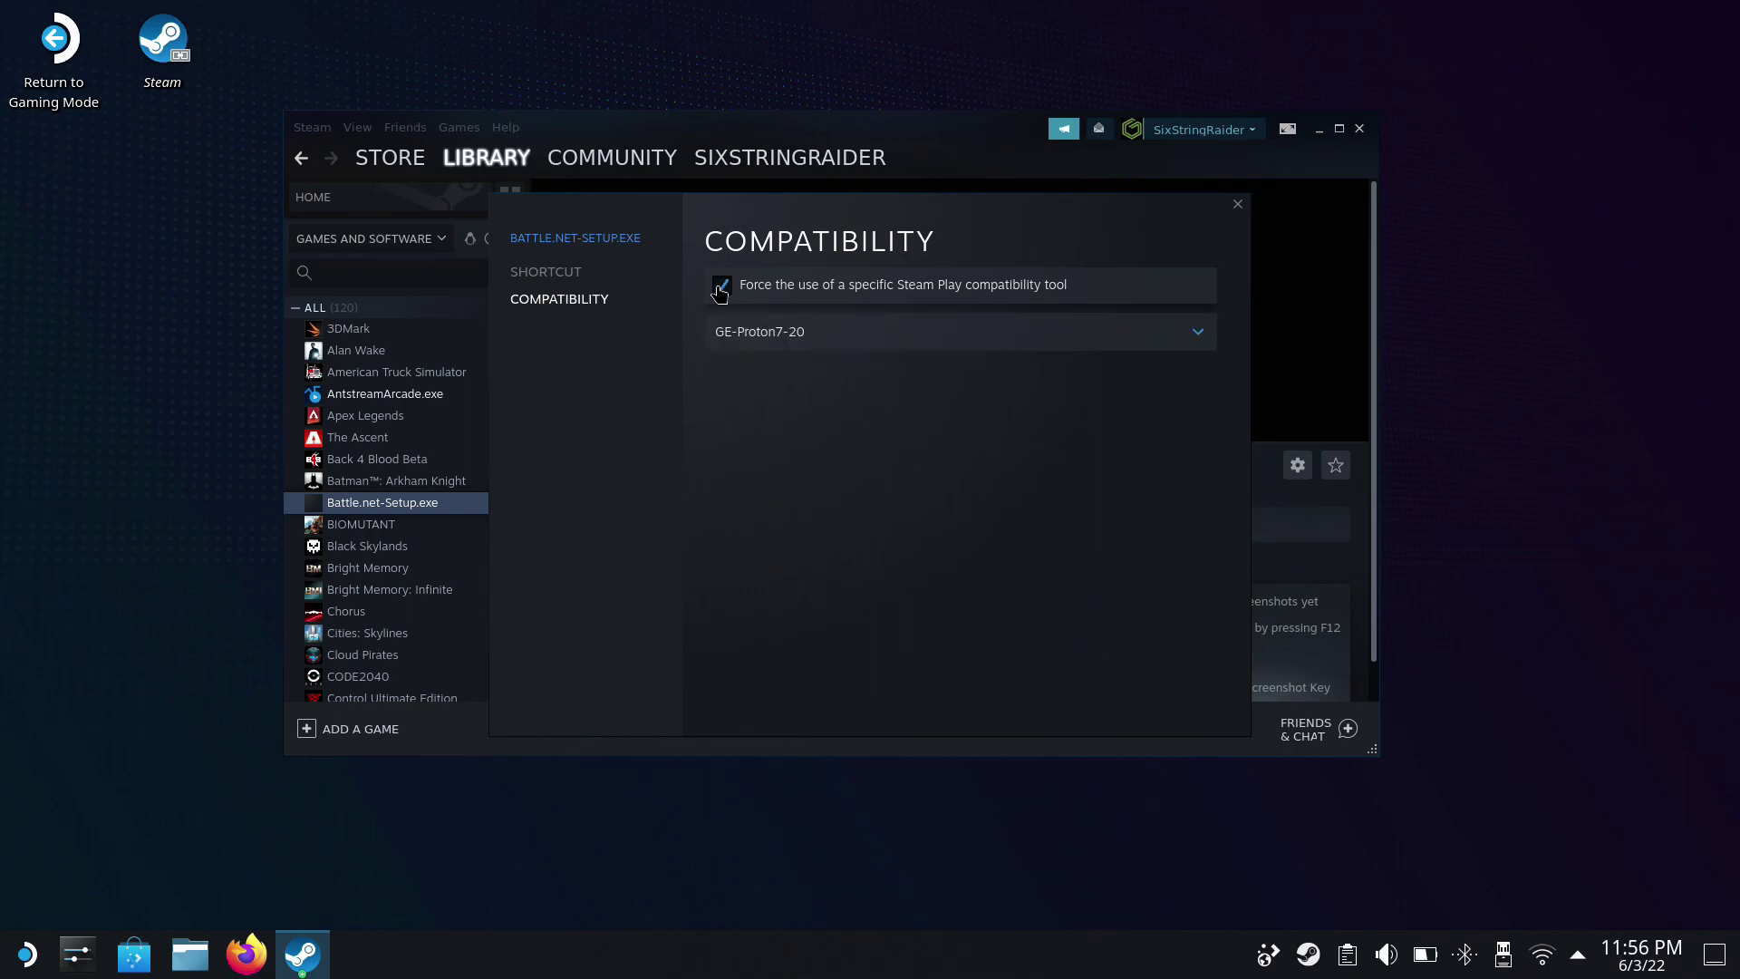
left_click(852, 332)
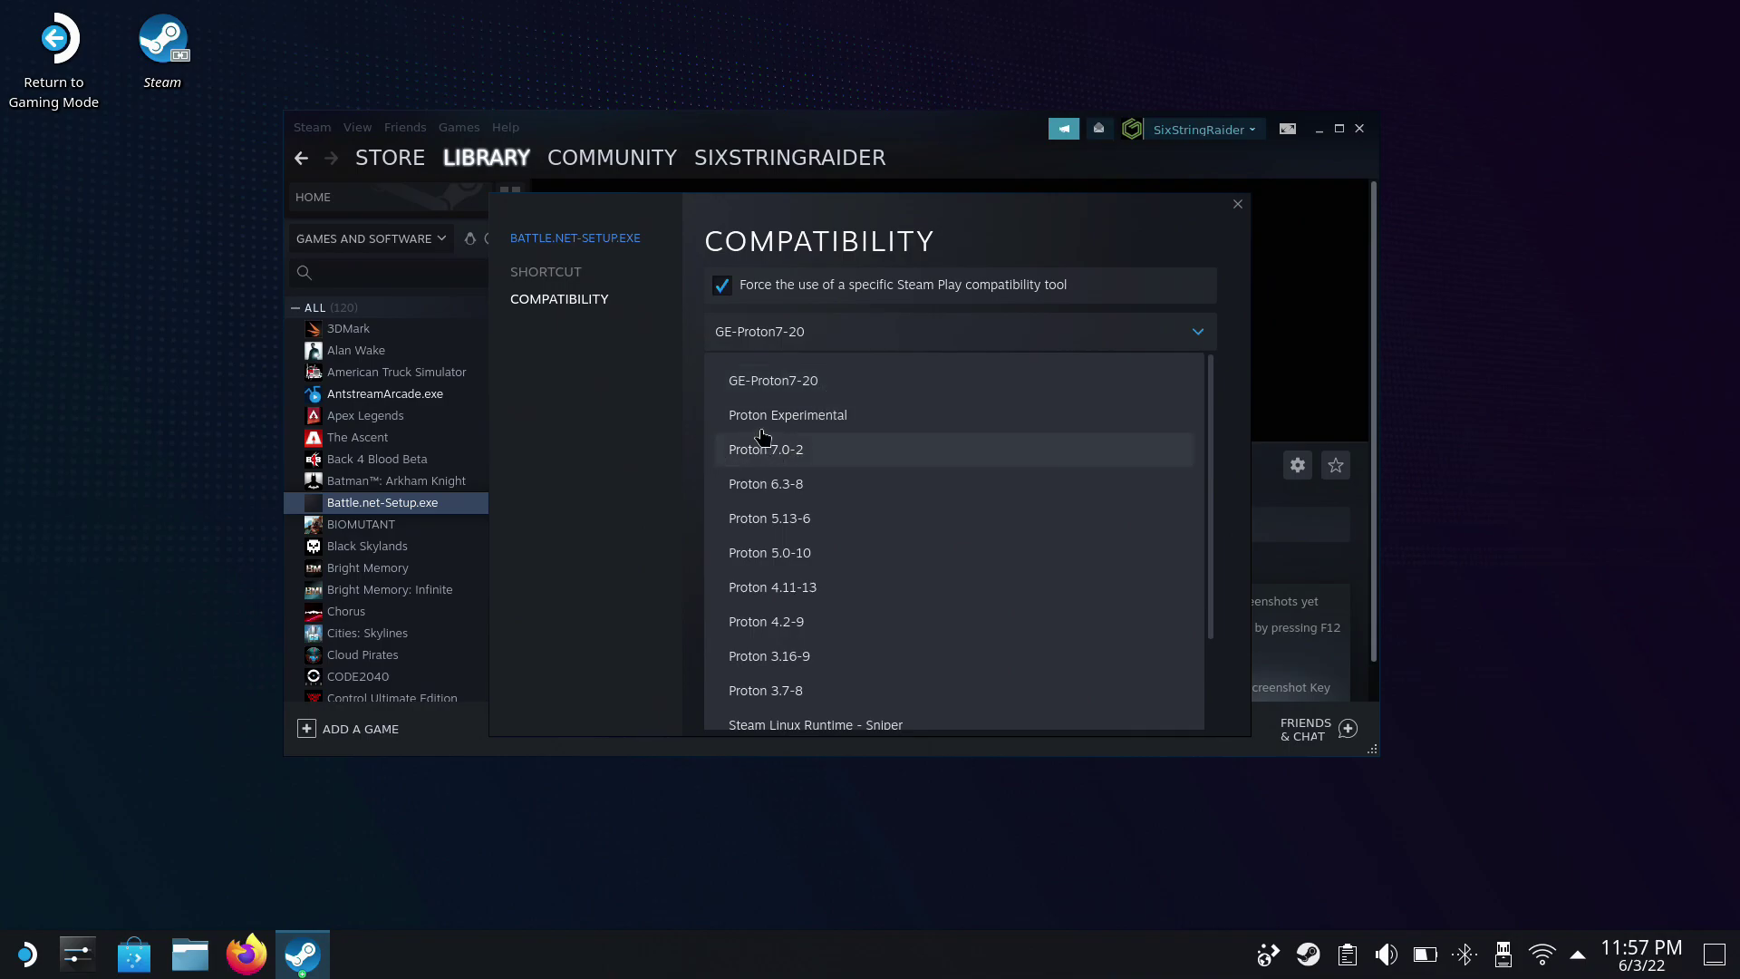
left_click(780, 395)
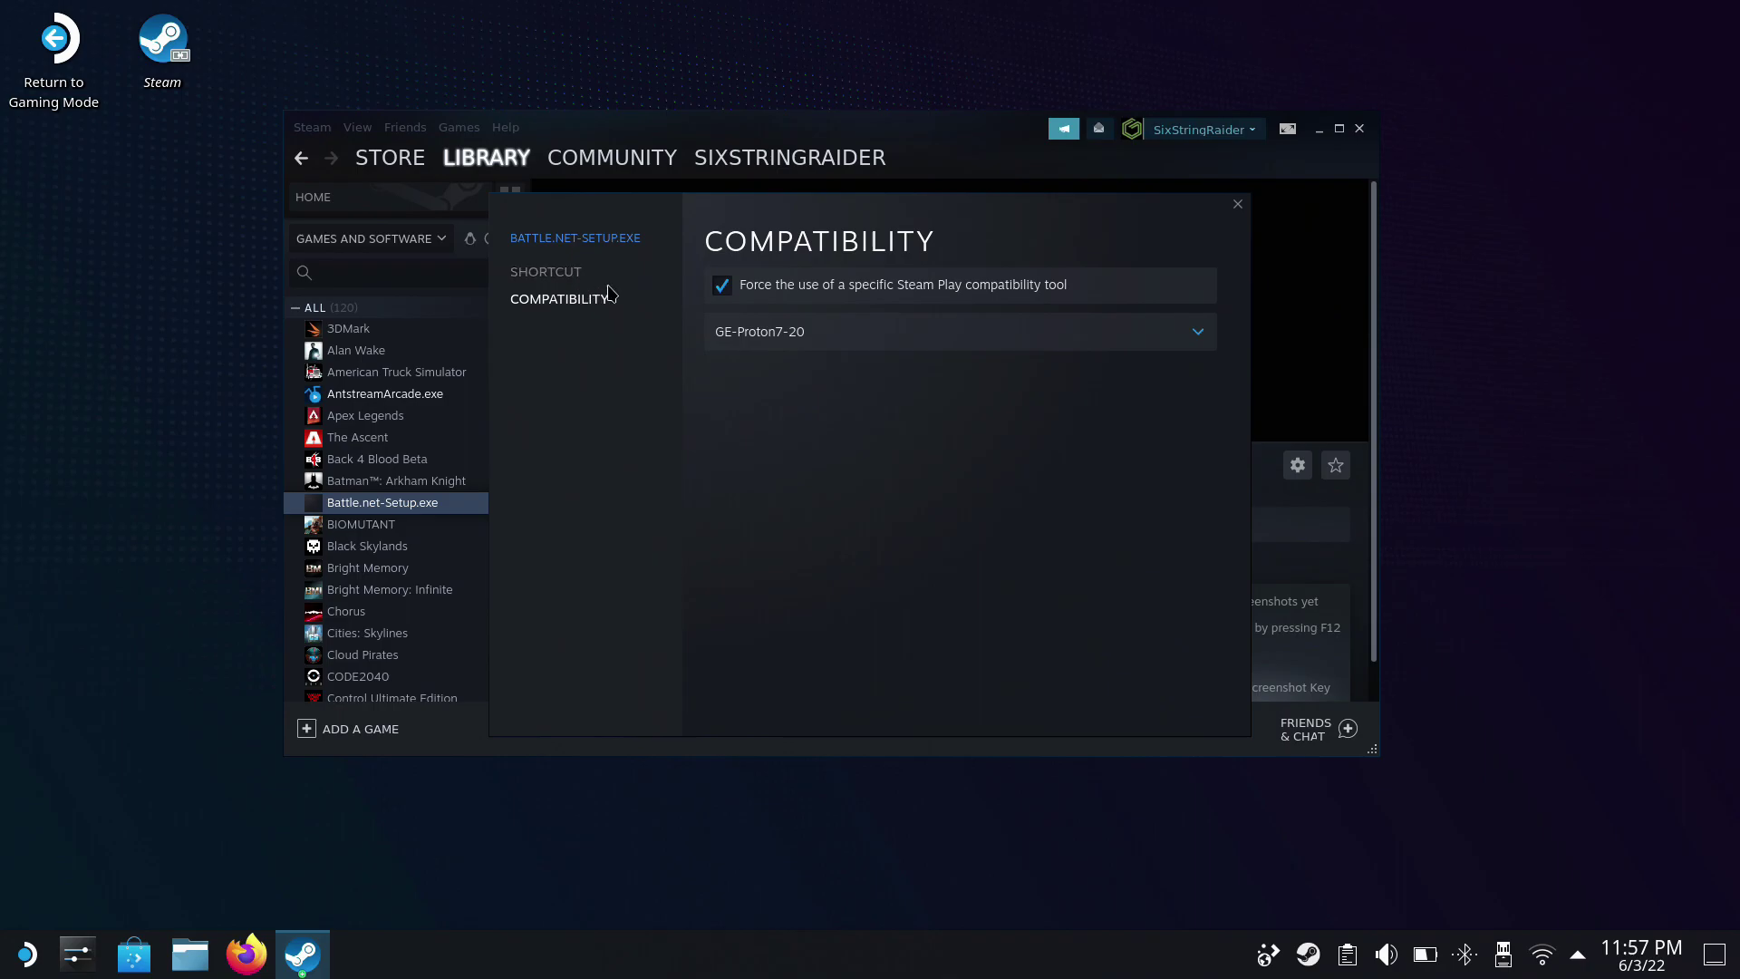
left_click(1238, 204)
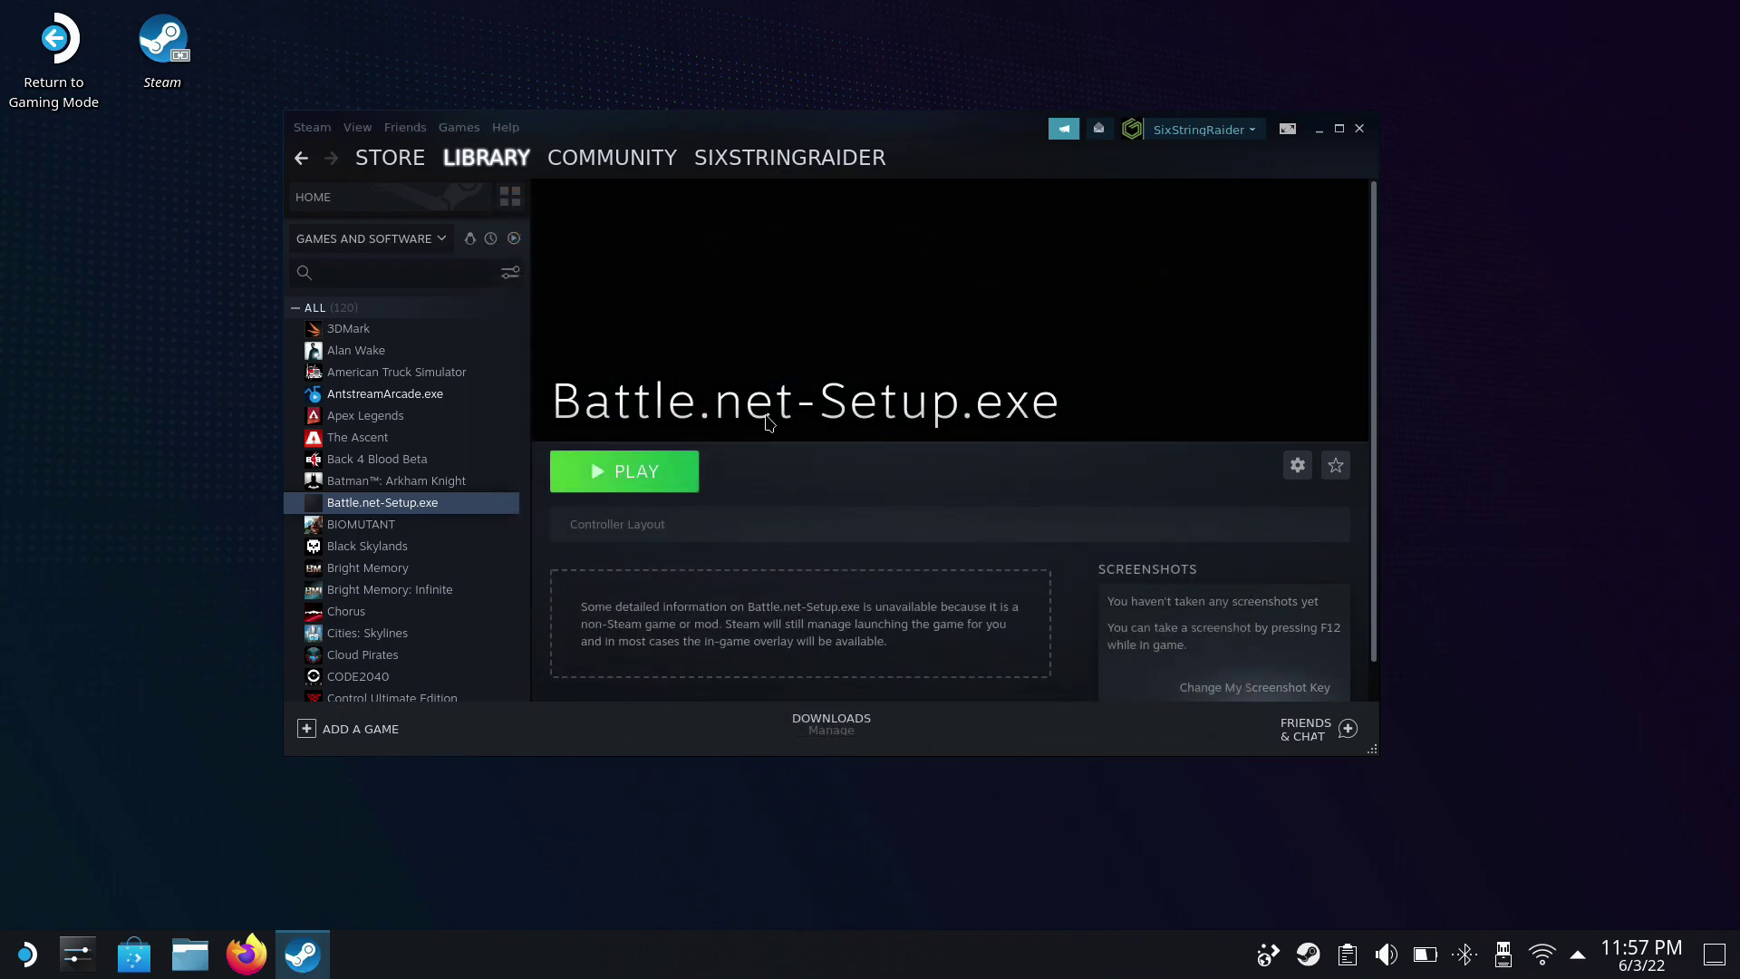
Step: Launch Battle.net-Setup.exe from Steam and continue the installation with English (US) as the language
left_click(651, 469)
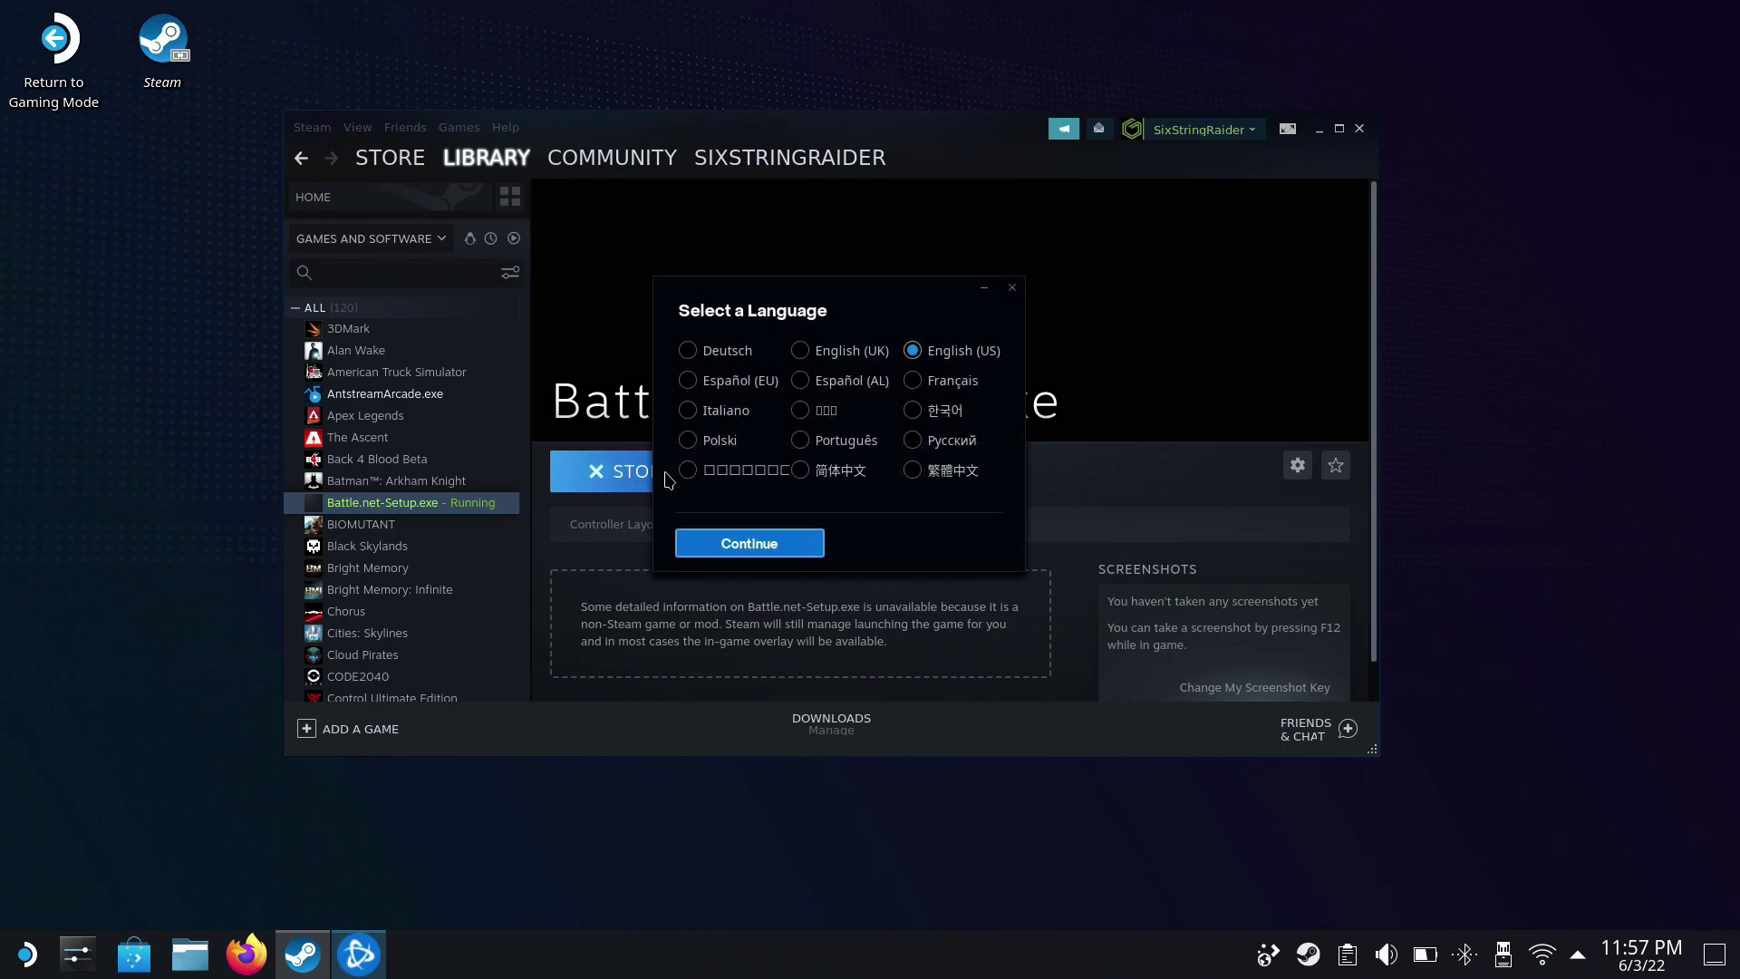
left_click(761, 542)
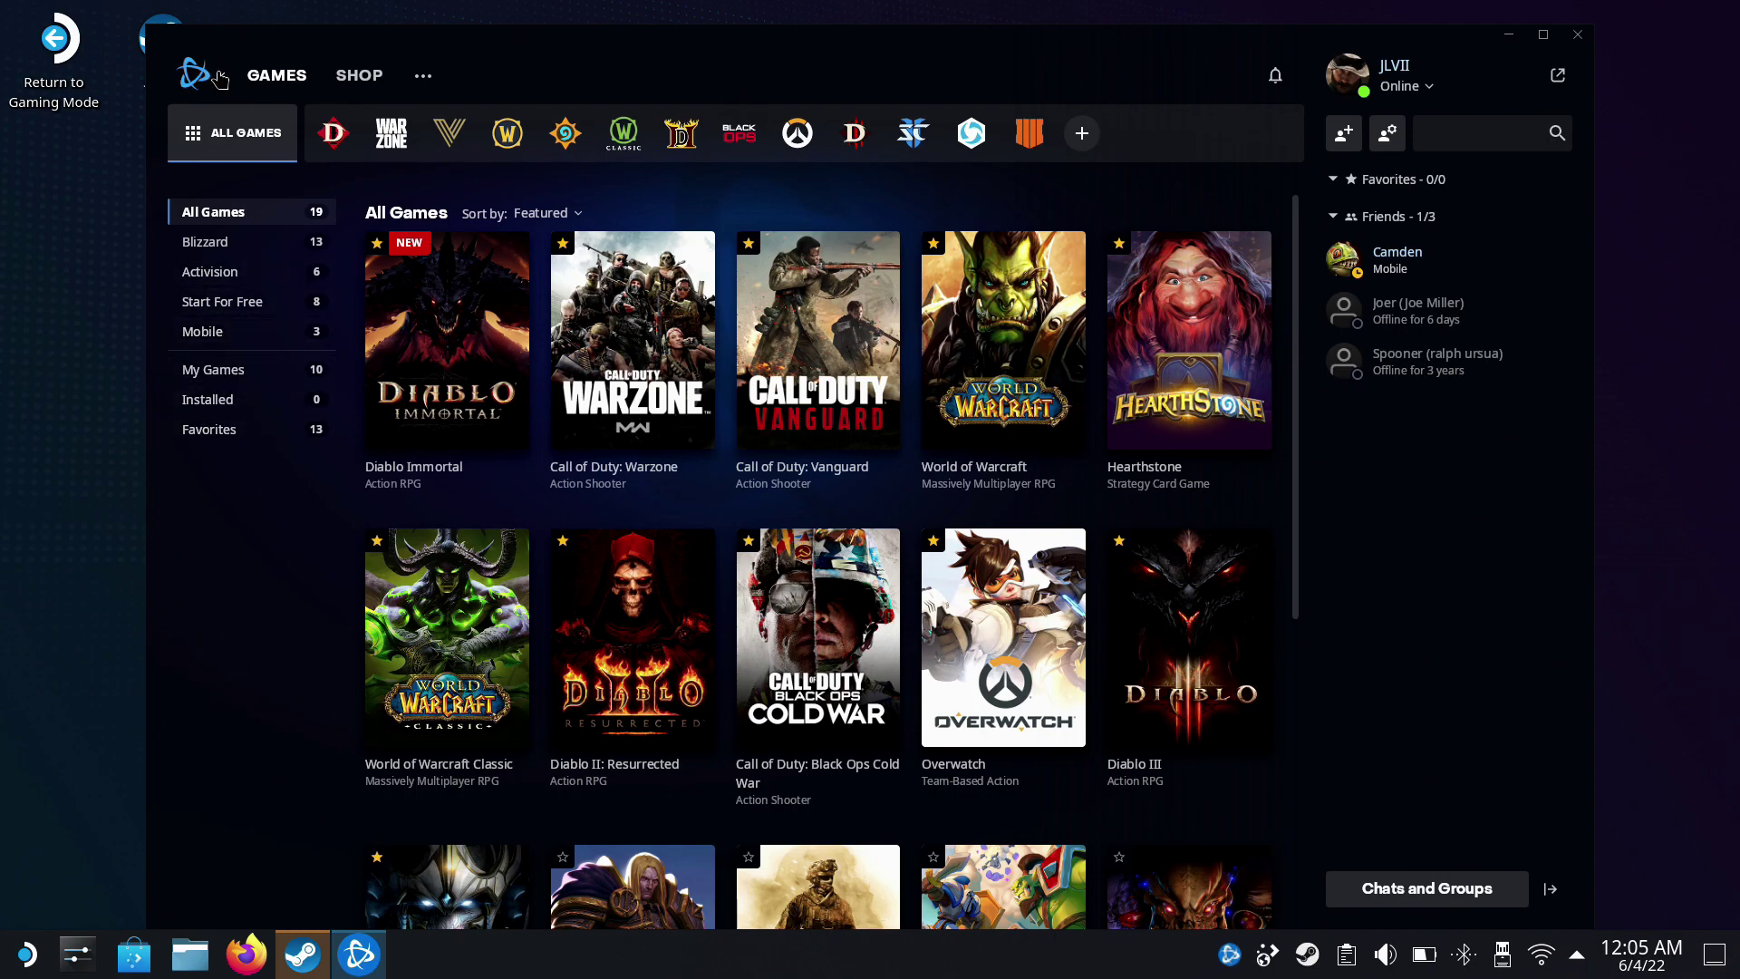
Step: Exit the Battle.net app and stop the Battle.net-Setup.exe entry still running in the Steam library
left_click(219, 79)
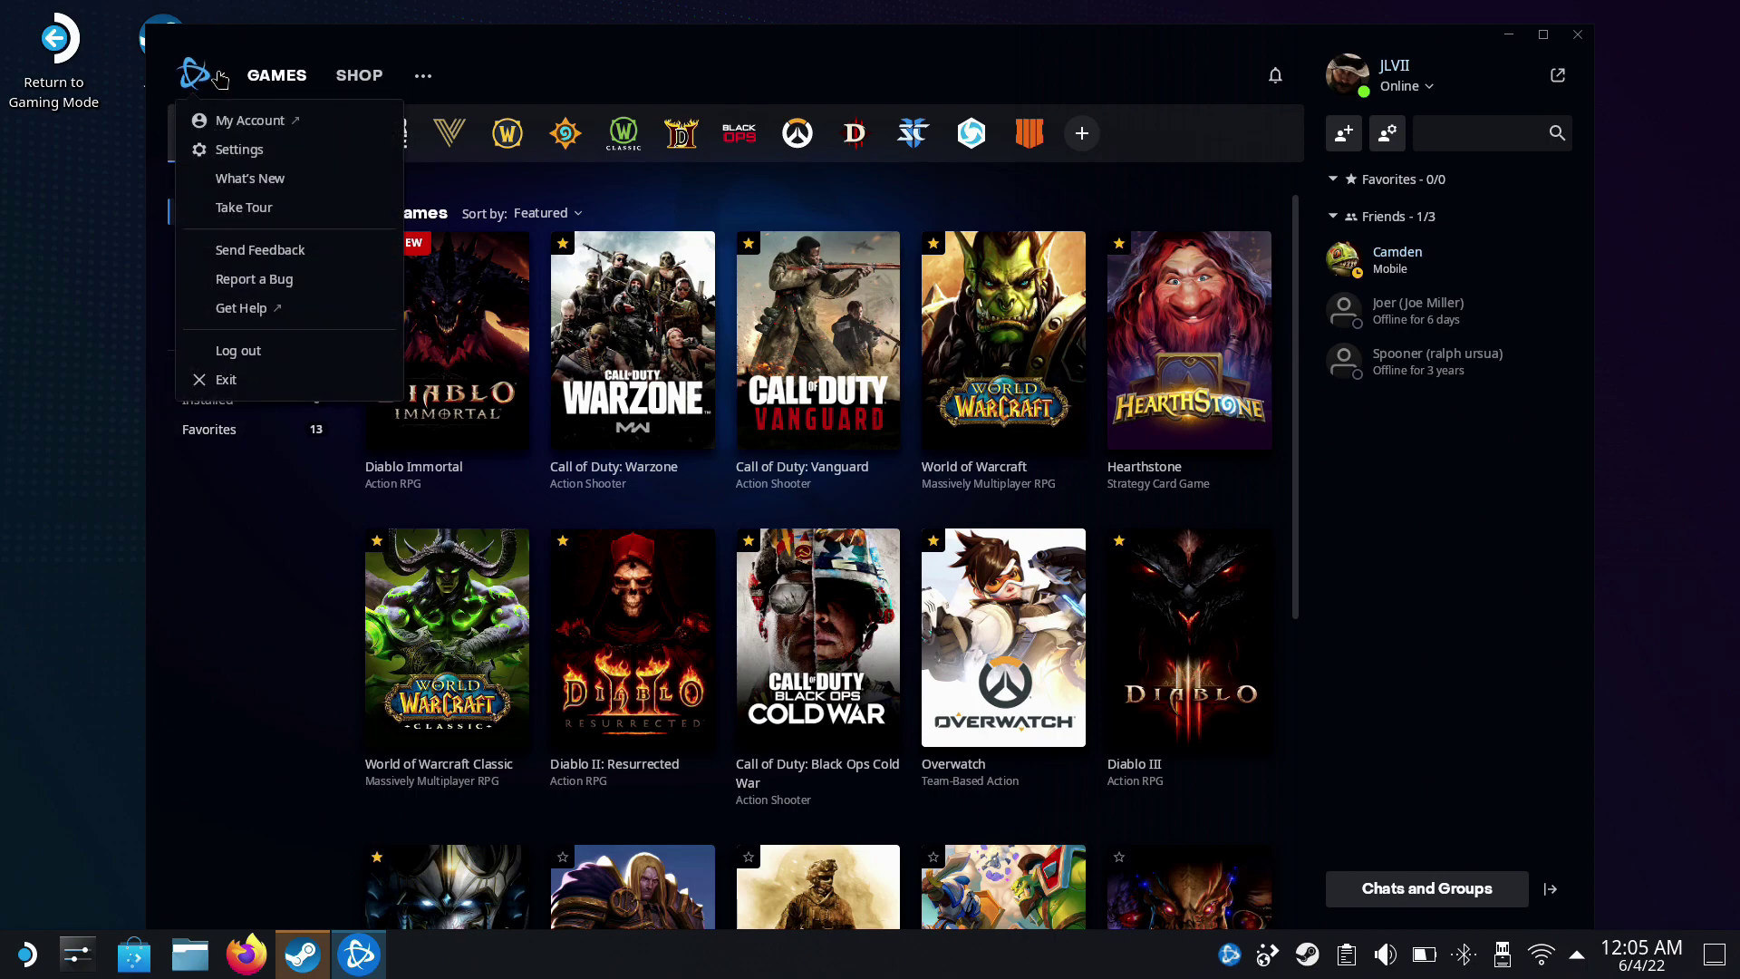
left_click(226, 380)
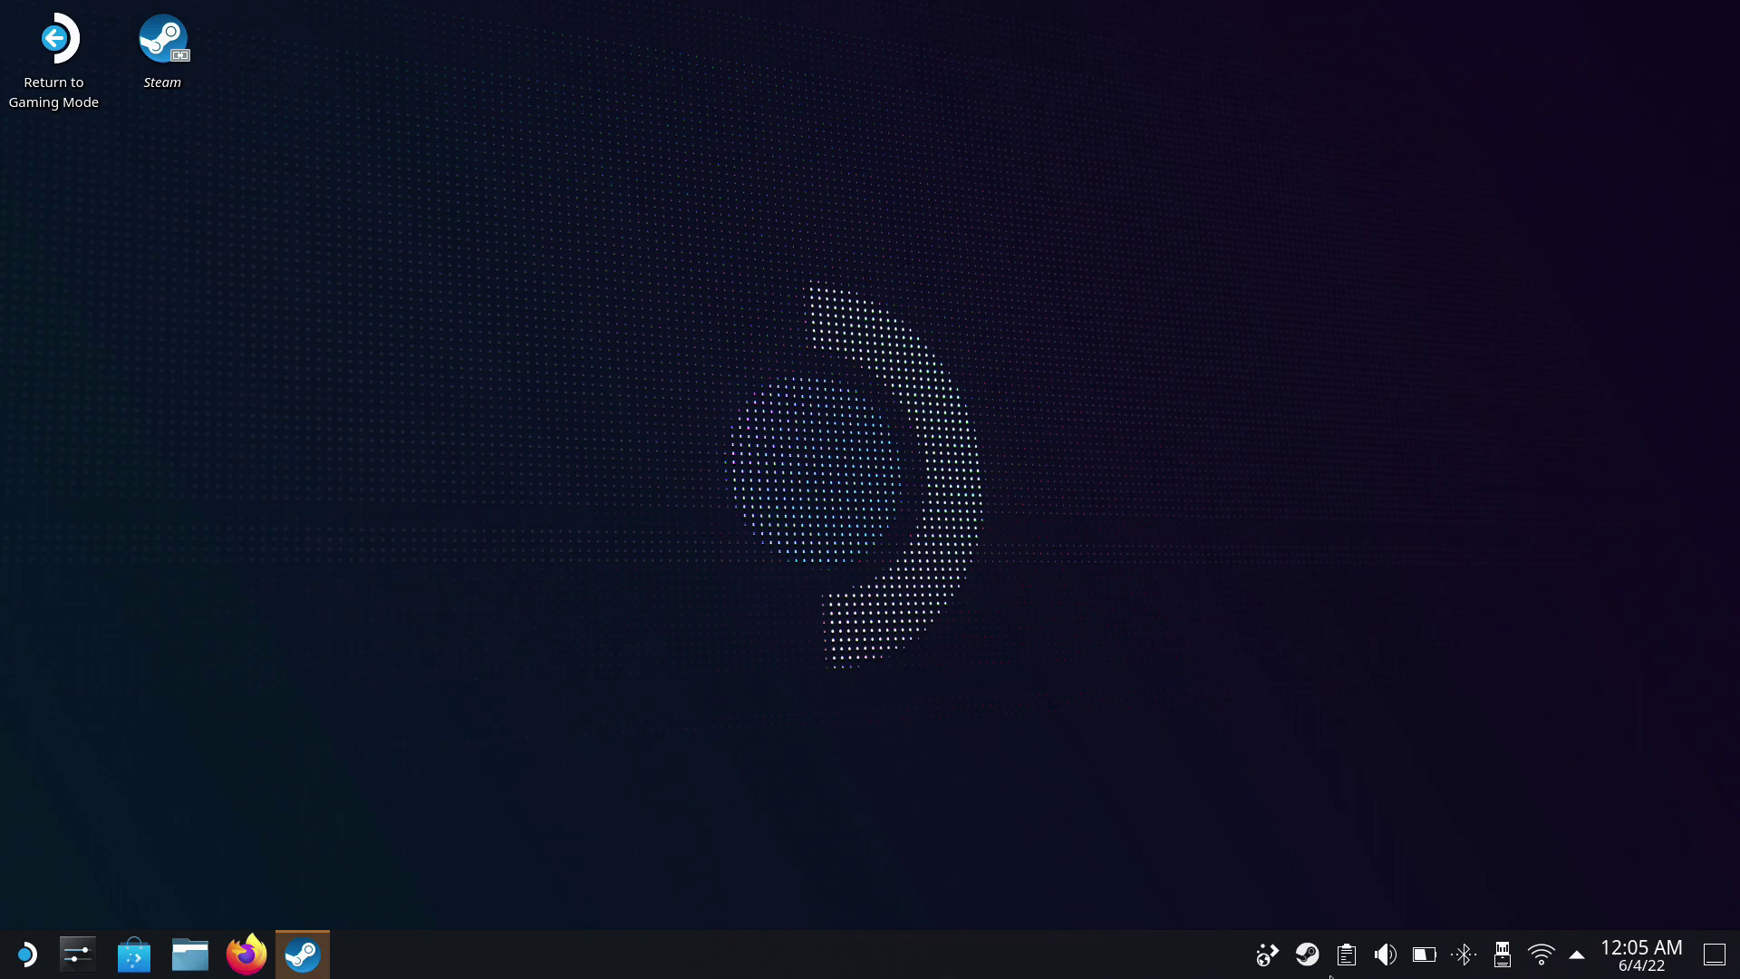
left_click(302, 955)
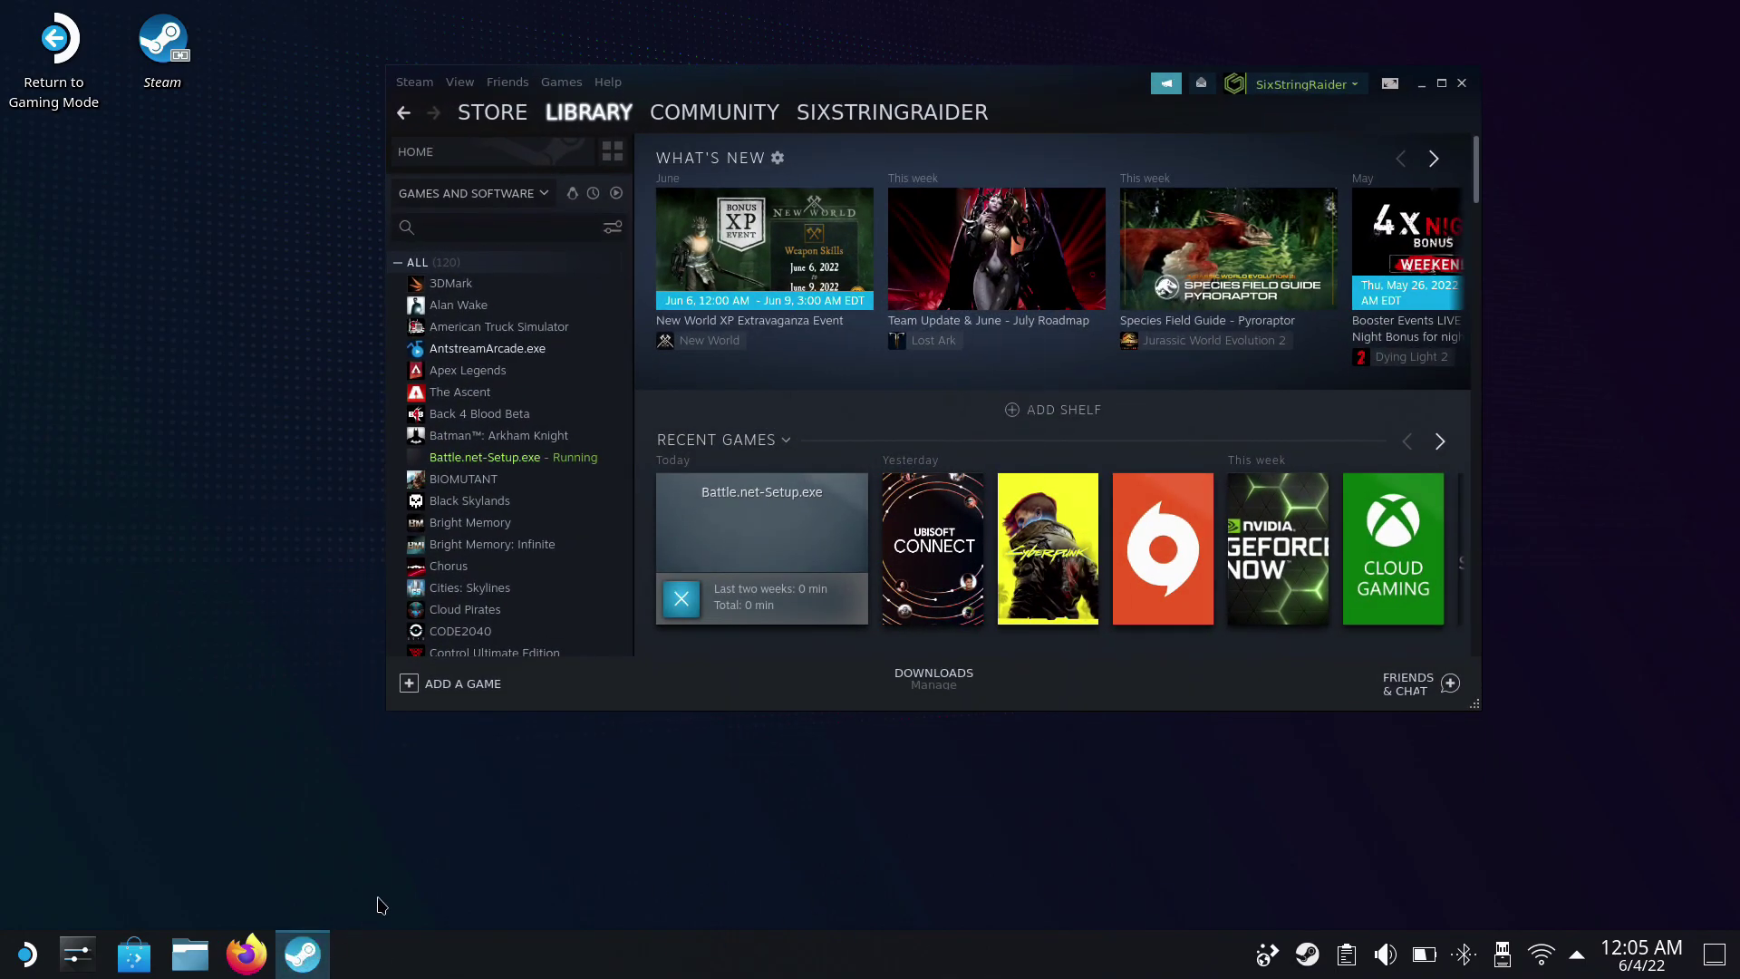
left_click(506, 462)
left_click(751, 426)
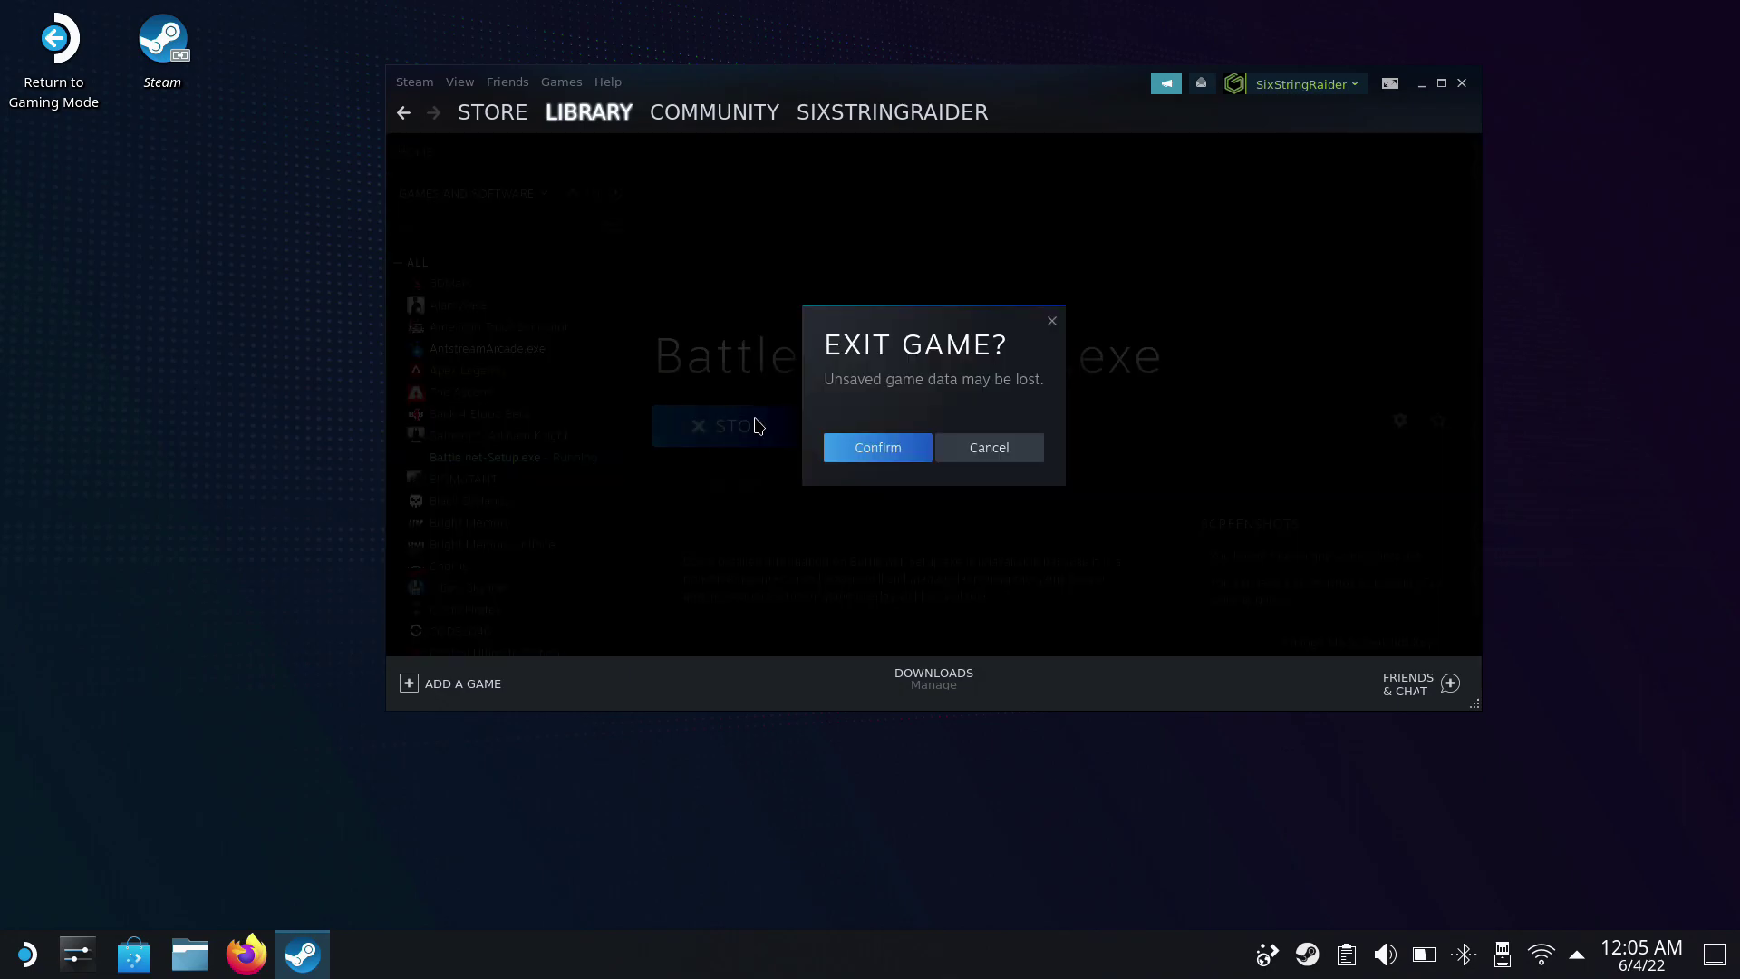
left_click(847, 444)
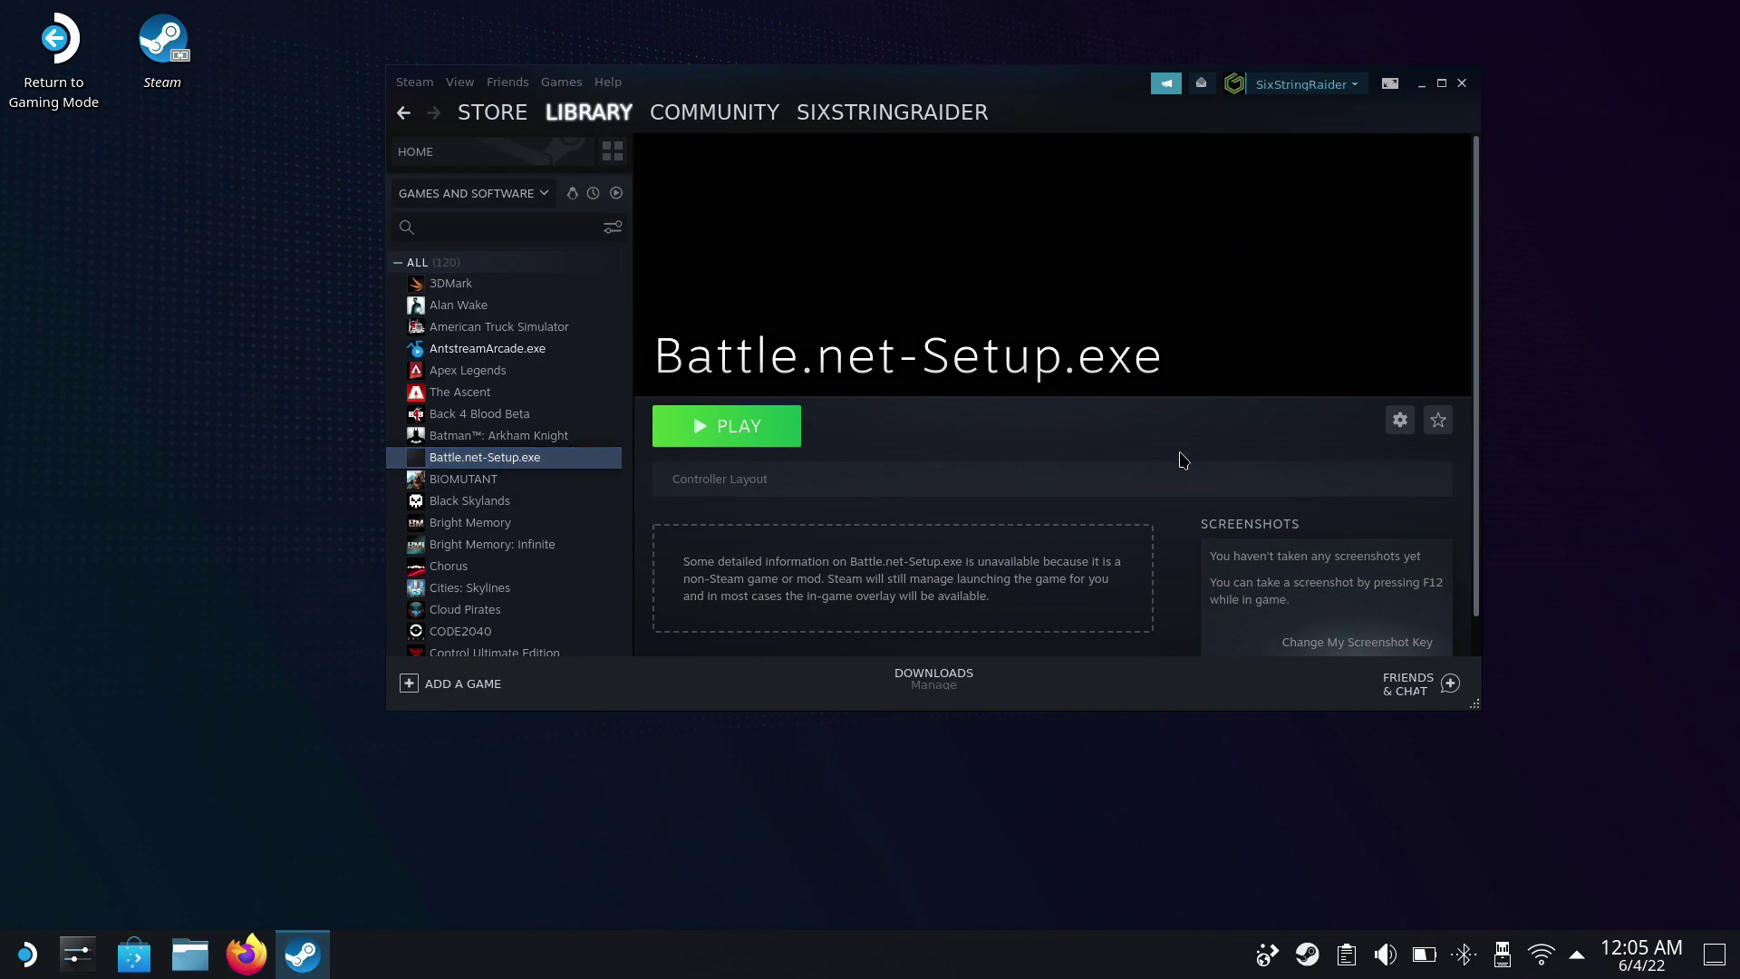
Step: Remove the non-Steam program Battle.net-Setup.exe from the Steam library
right_click(559, 464)
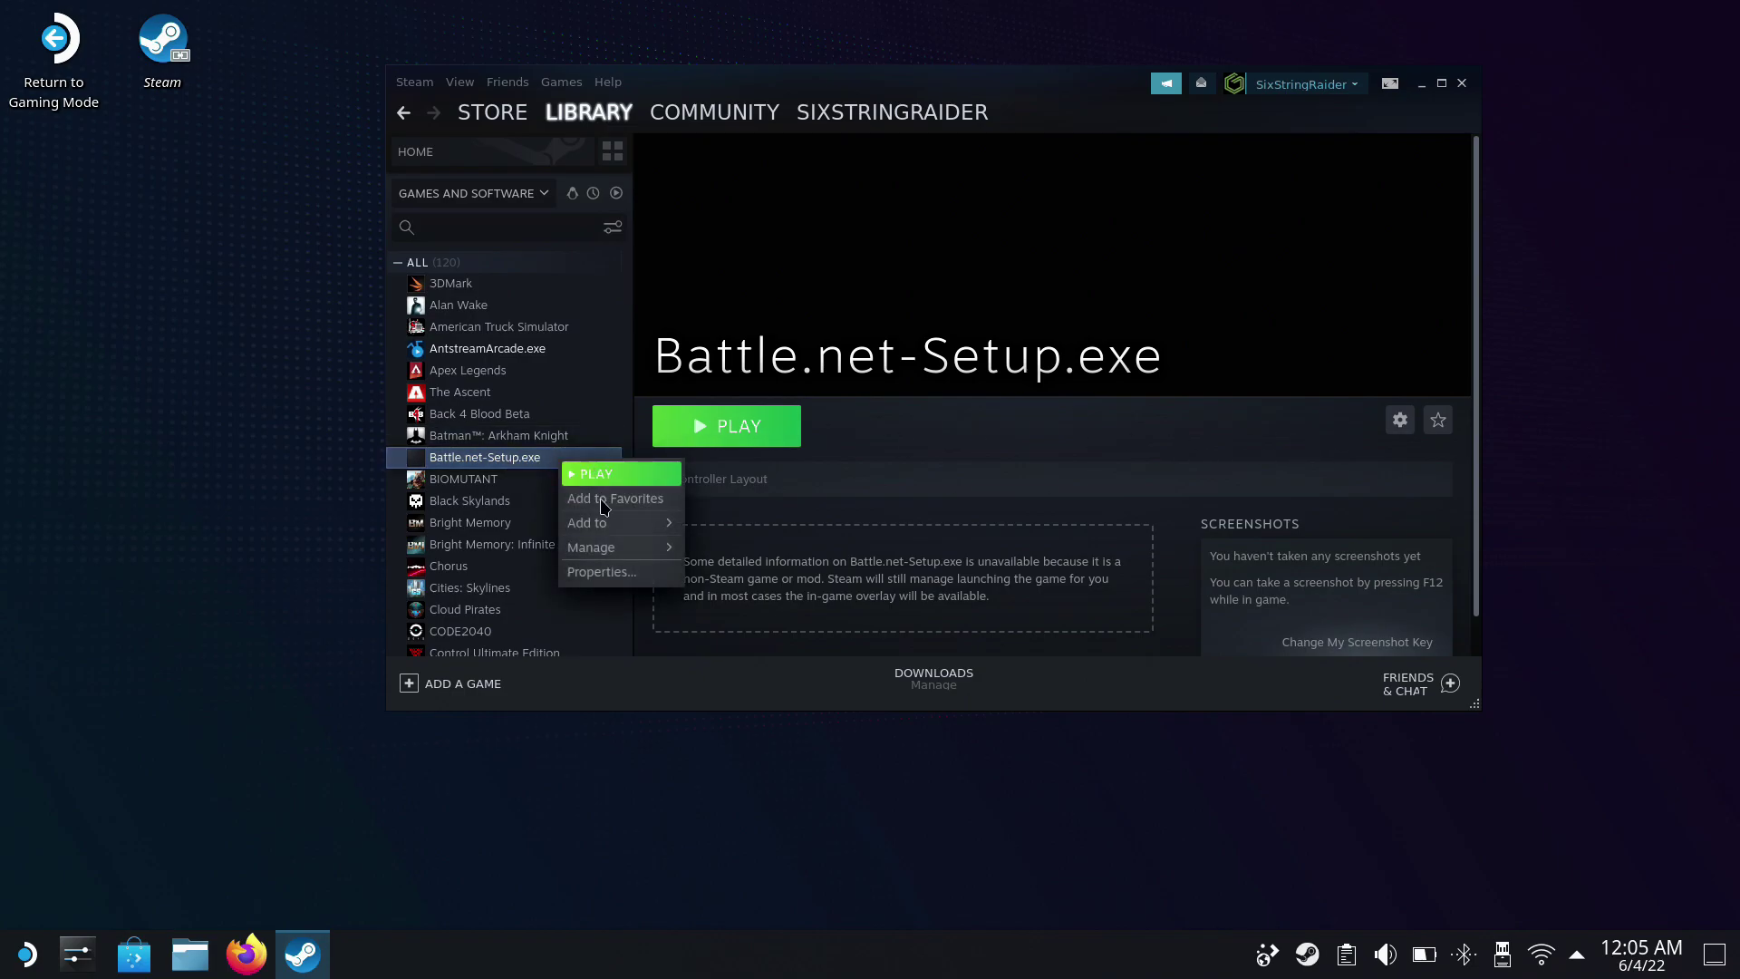
mouse_move(602, 545)
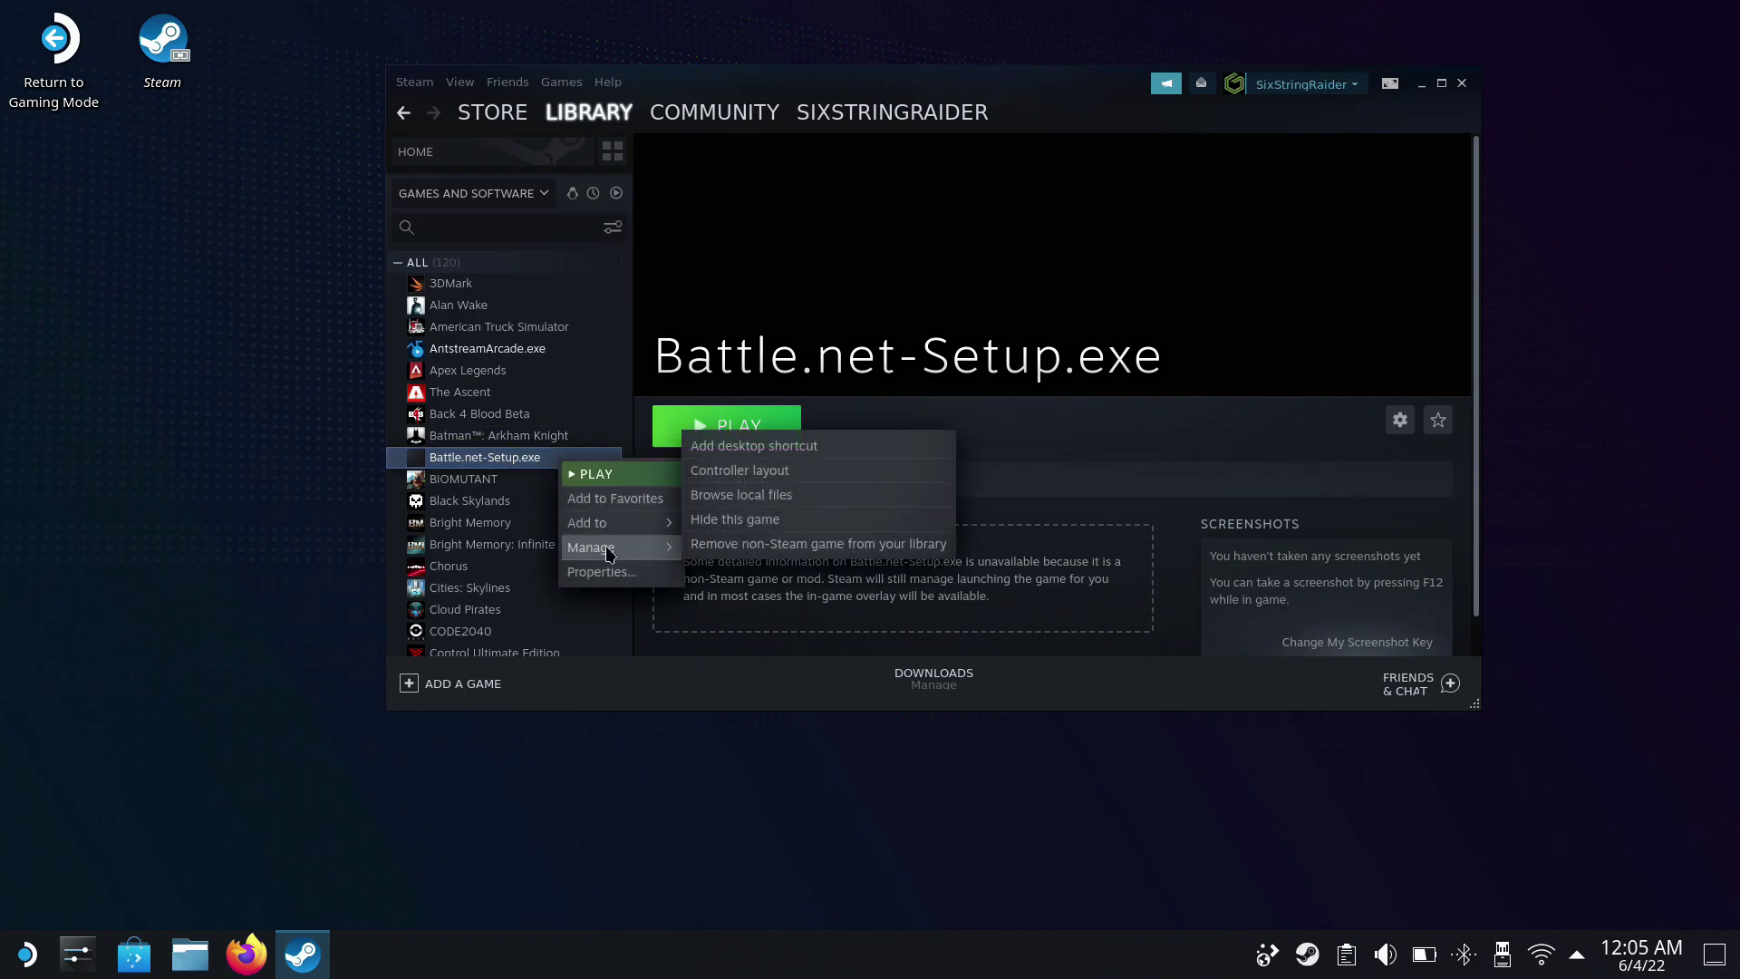
left_click(742, 547)
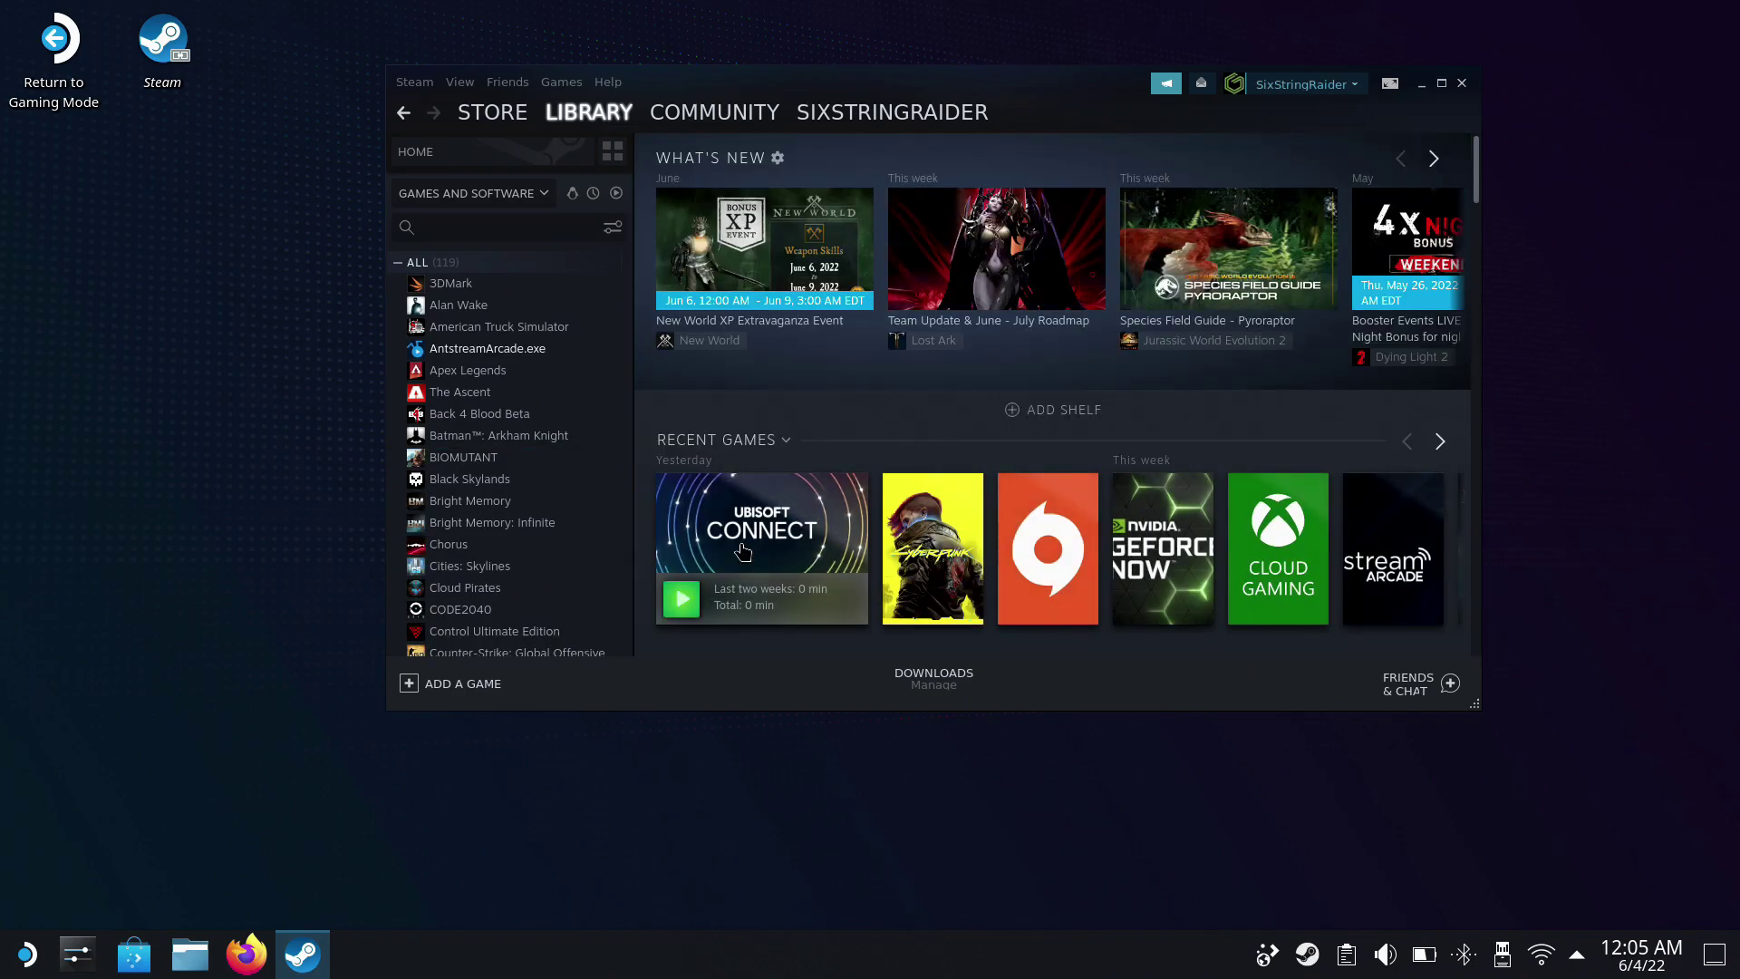
Step: Start adding a non-Steam game to the library and browse to the /home/deck/.local/share folder
left_click(470, 700)
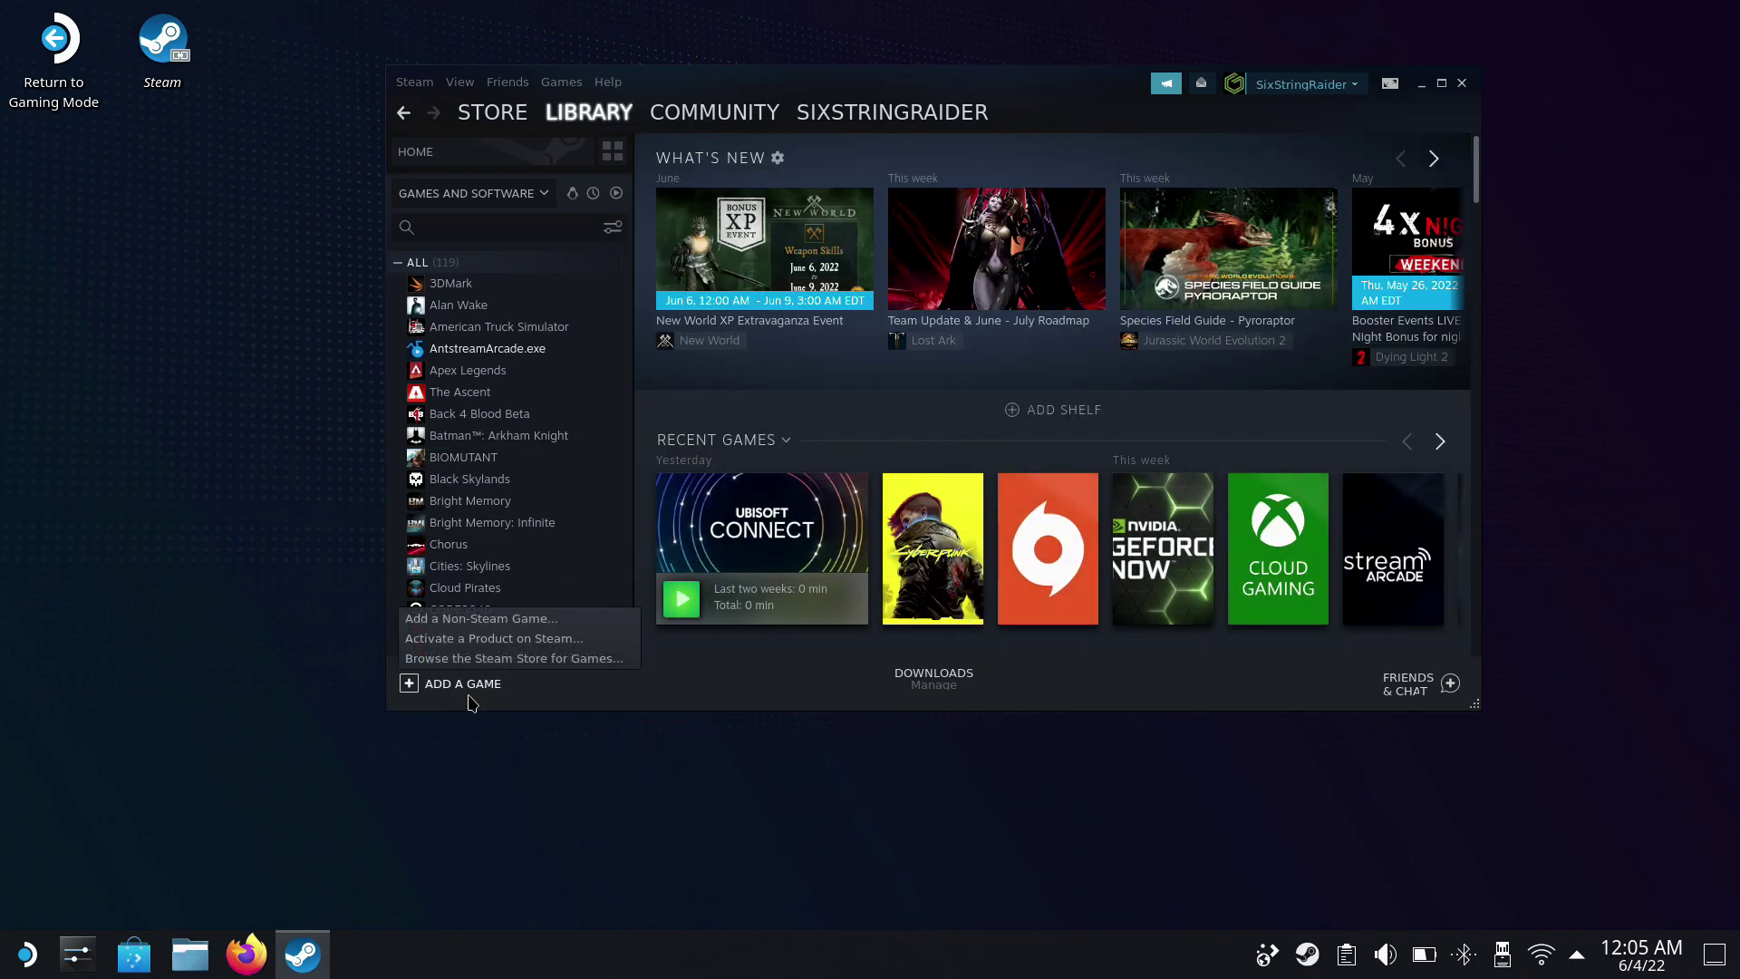
left_click(480, 619)
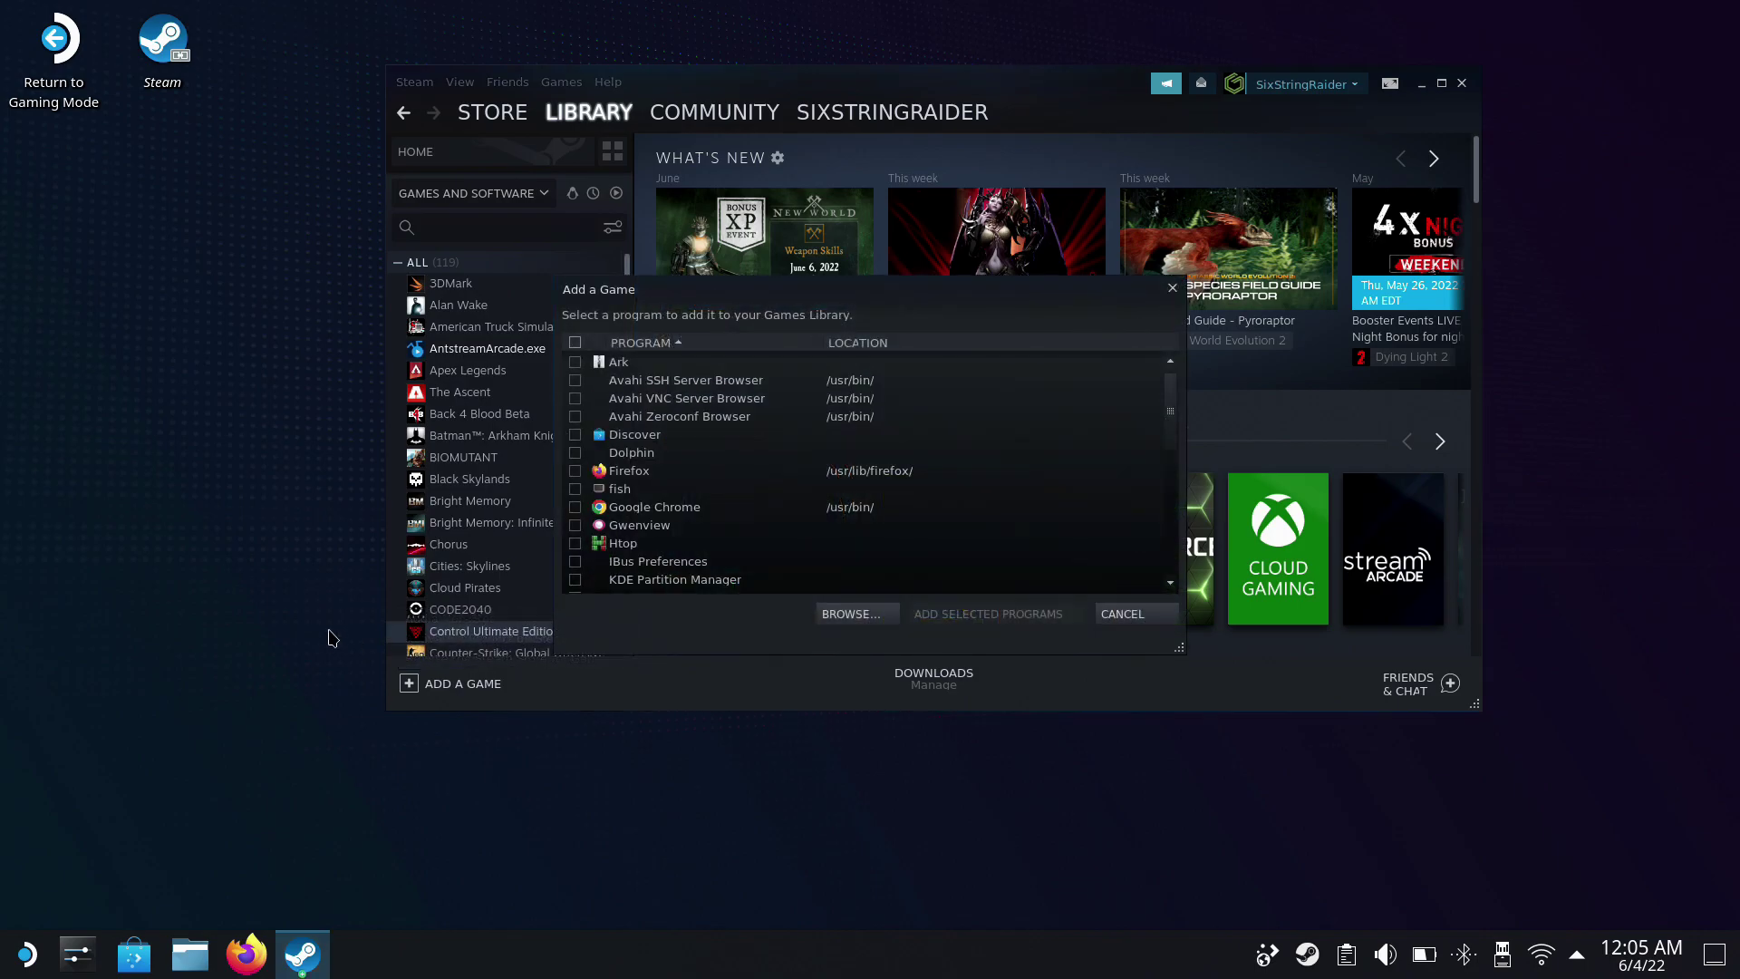
left_click(852, 616)
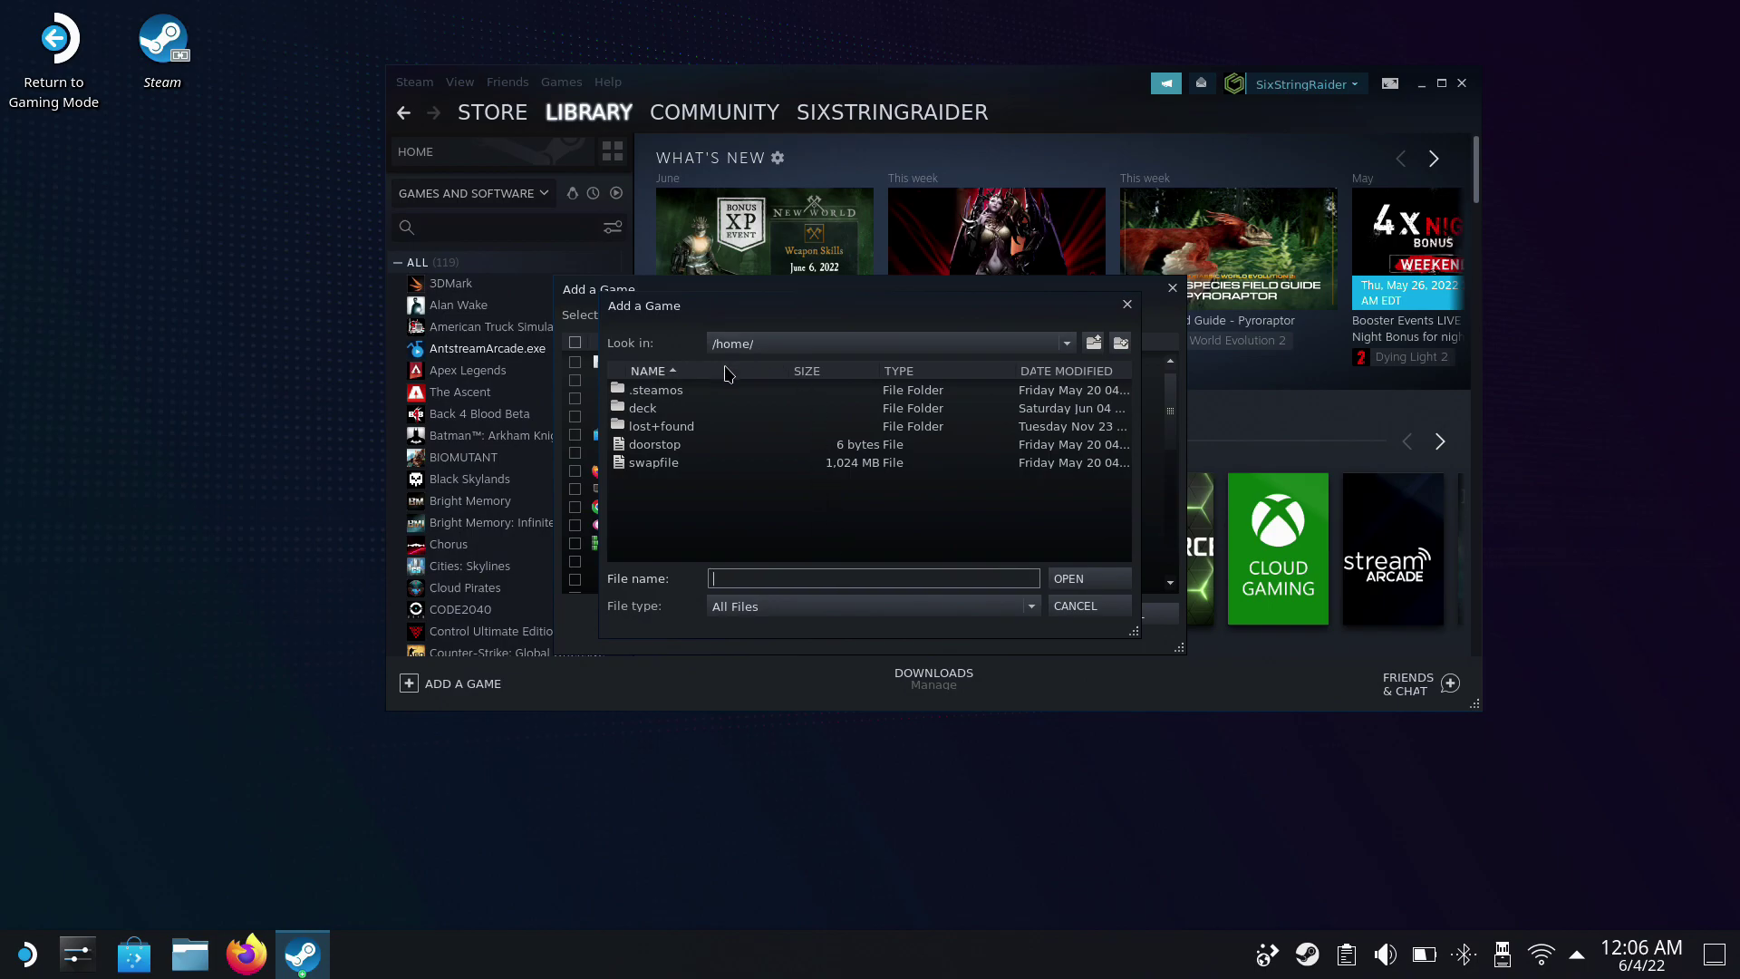
left_click(753, 344)
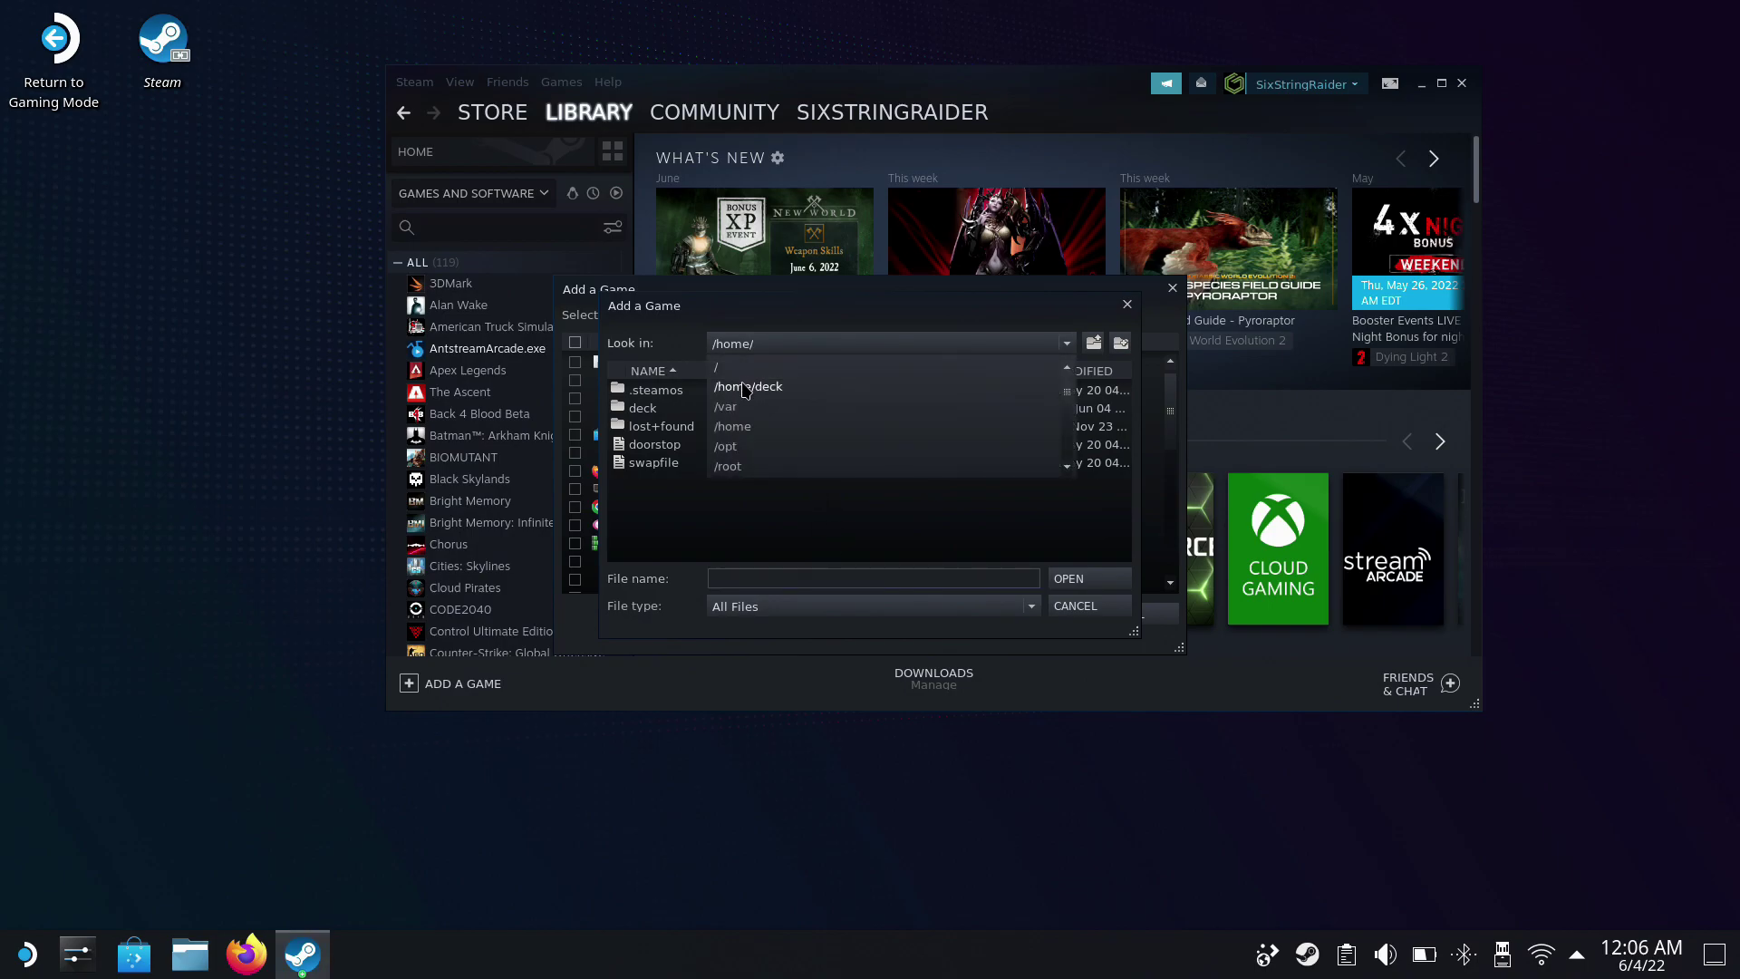
left_click(746, 387)
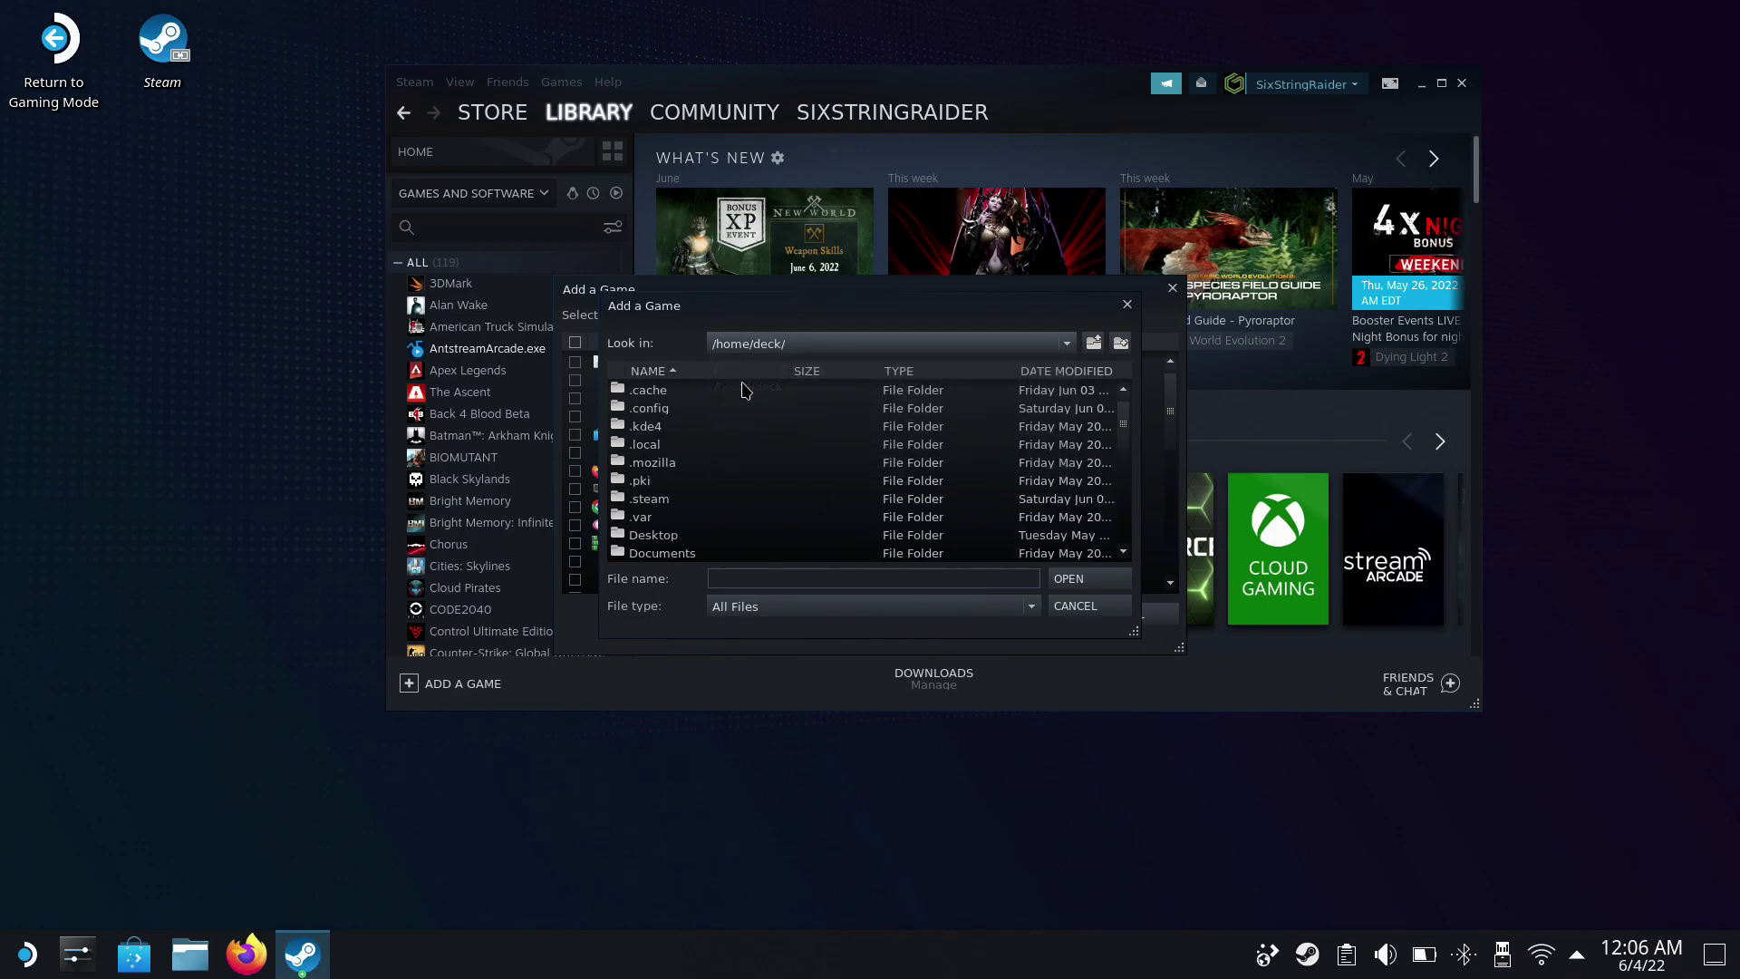
double_click(659, 445)
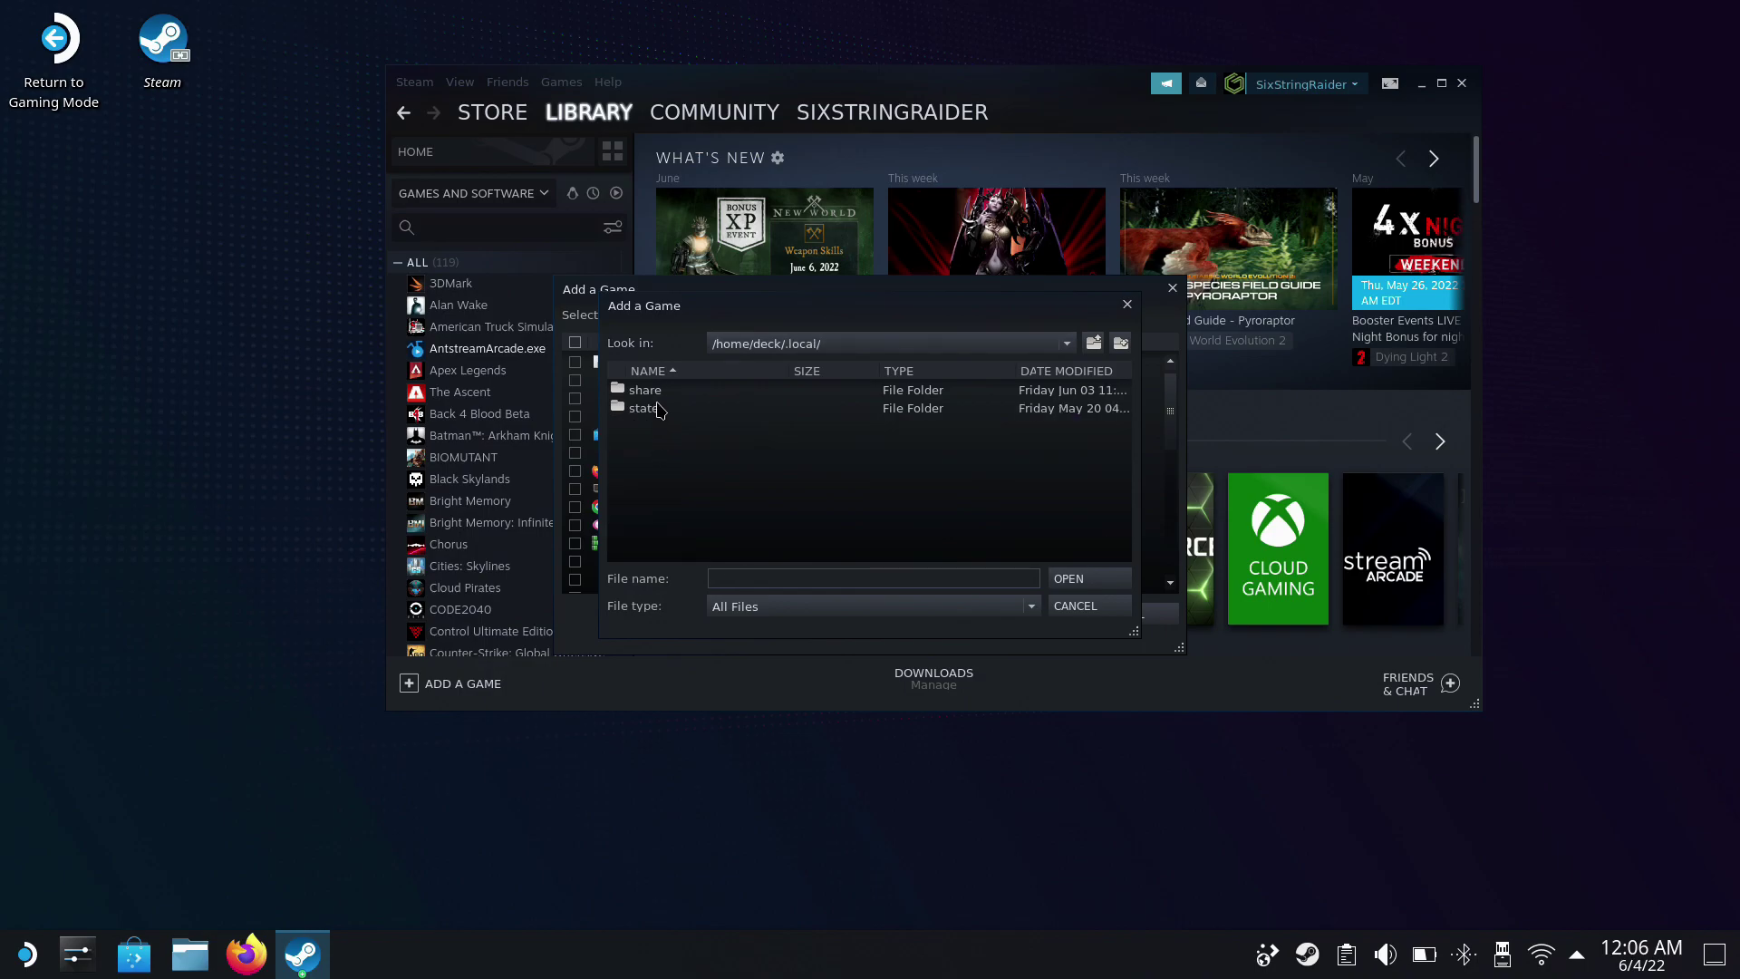
double_click(656, 392)
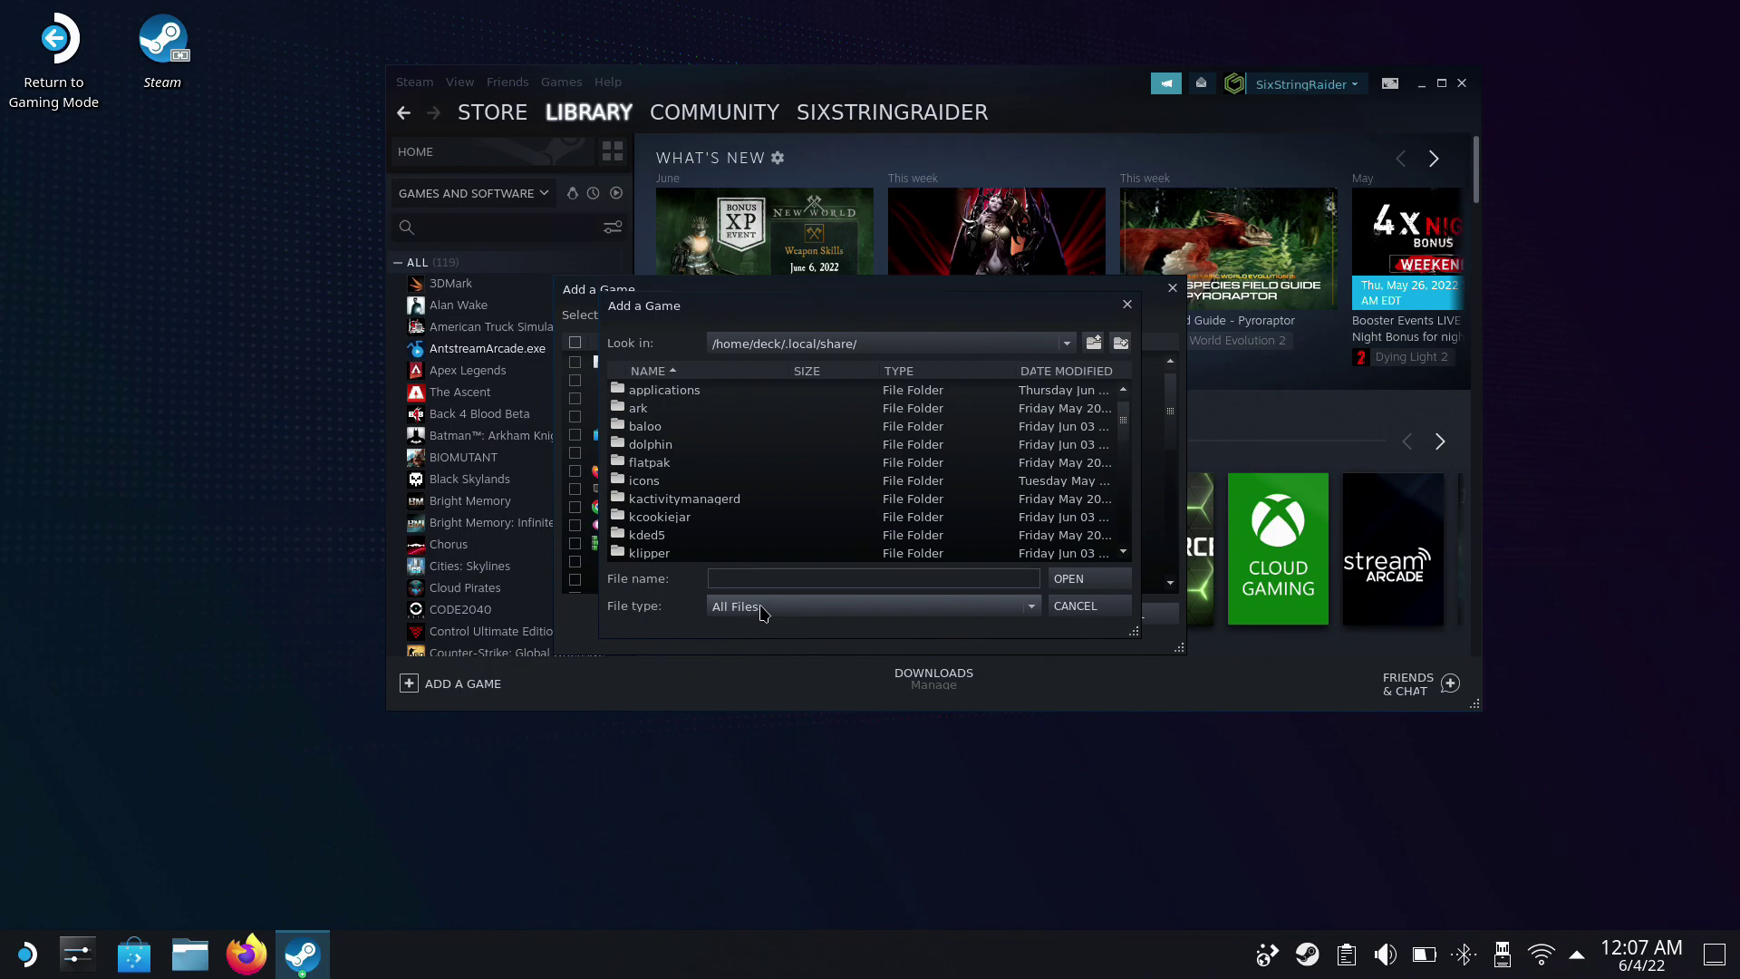
Step: Go into the Steam/steamapps/compatdata folder within the share folder
scroll(759, 464, "down", 4)
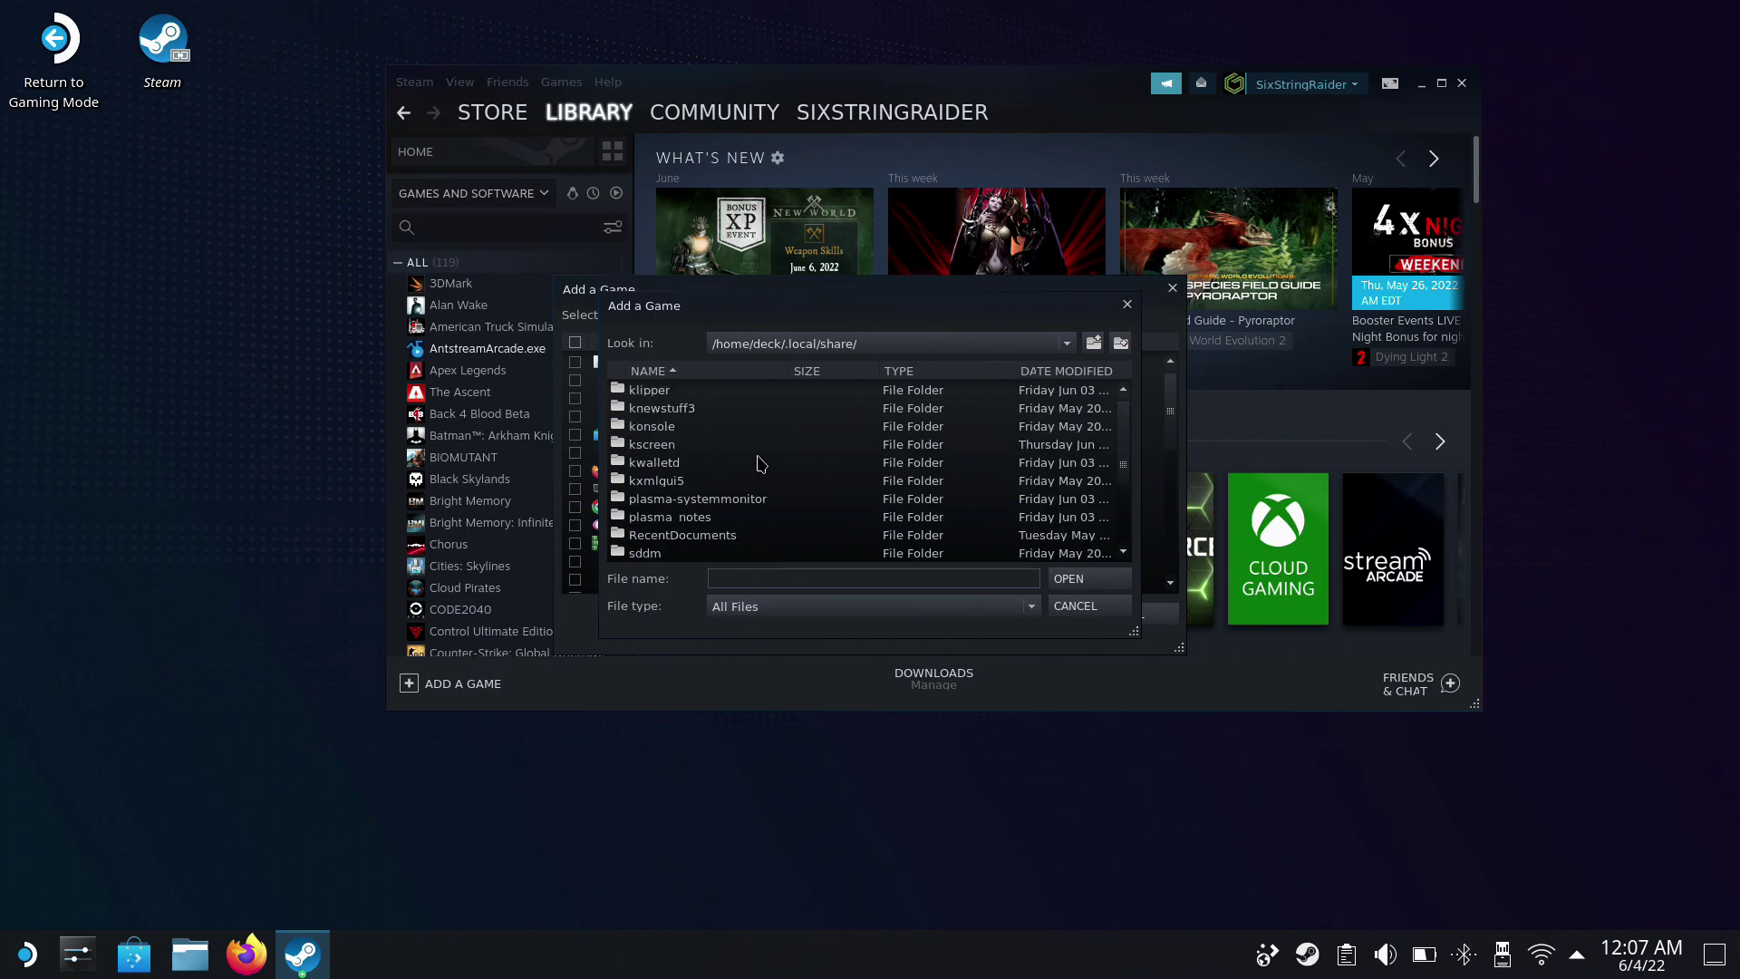
scroll(759, 463, "down", 1)
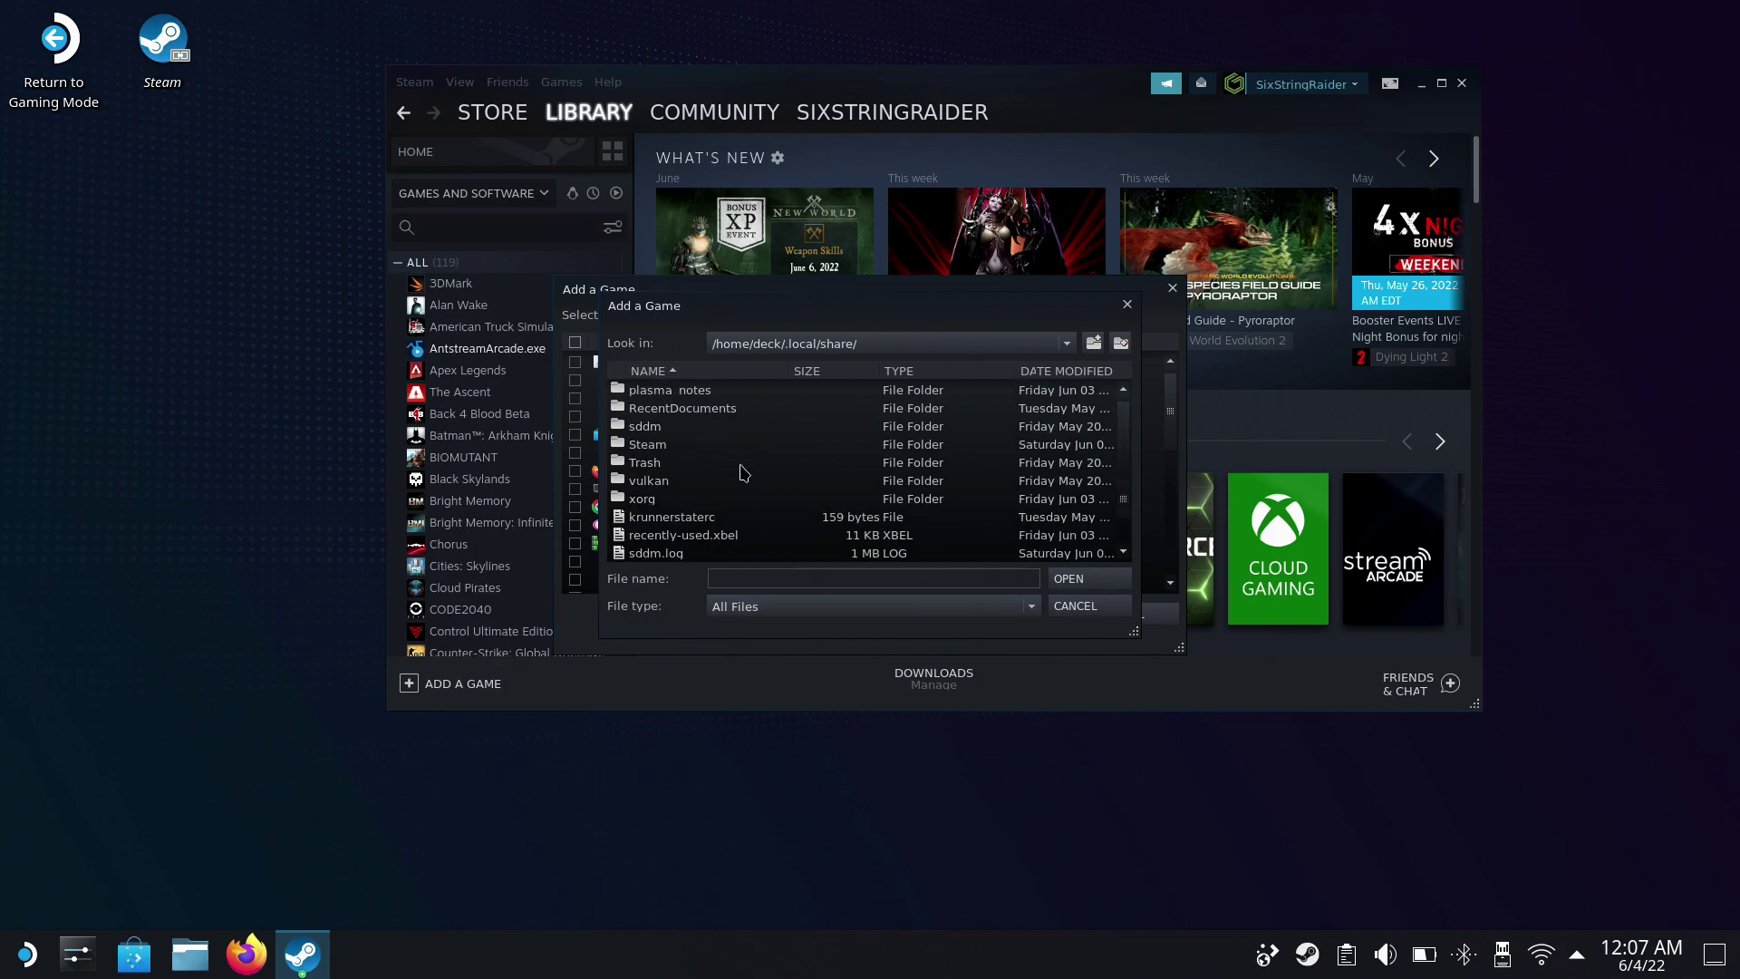
double_click(656, 445)
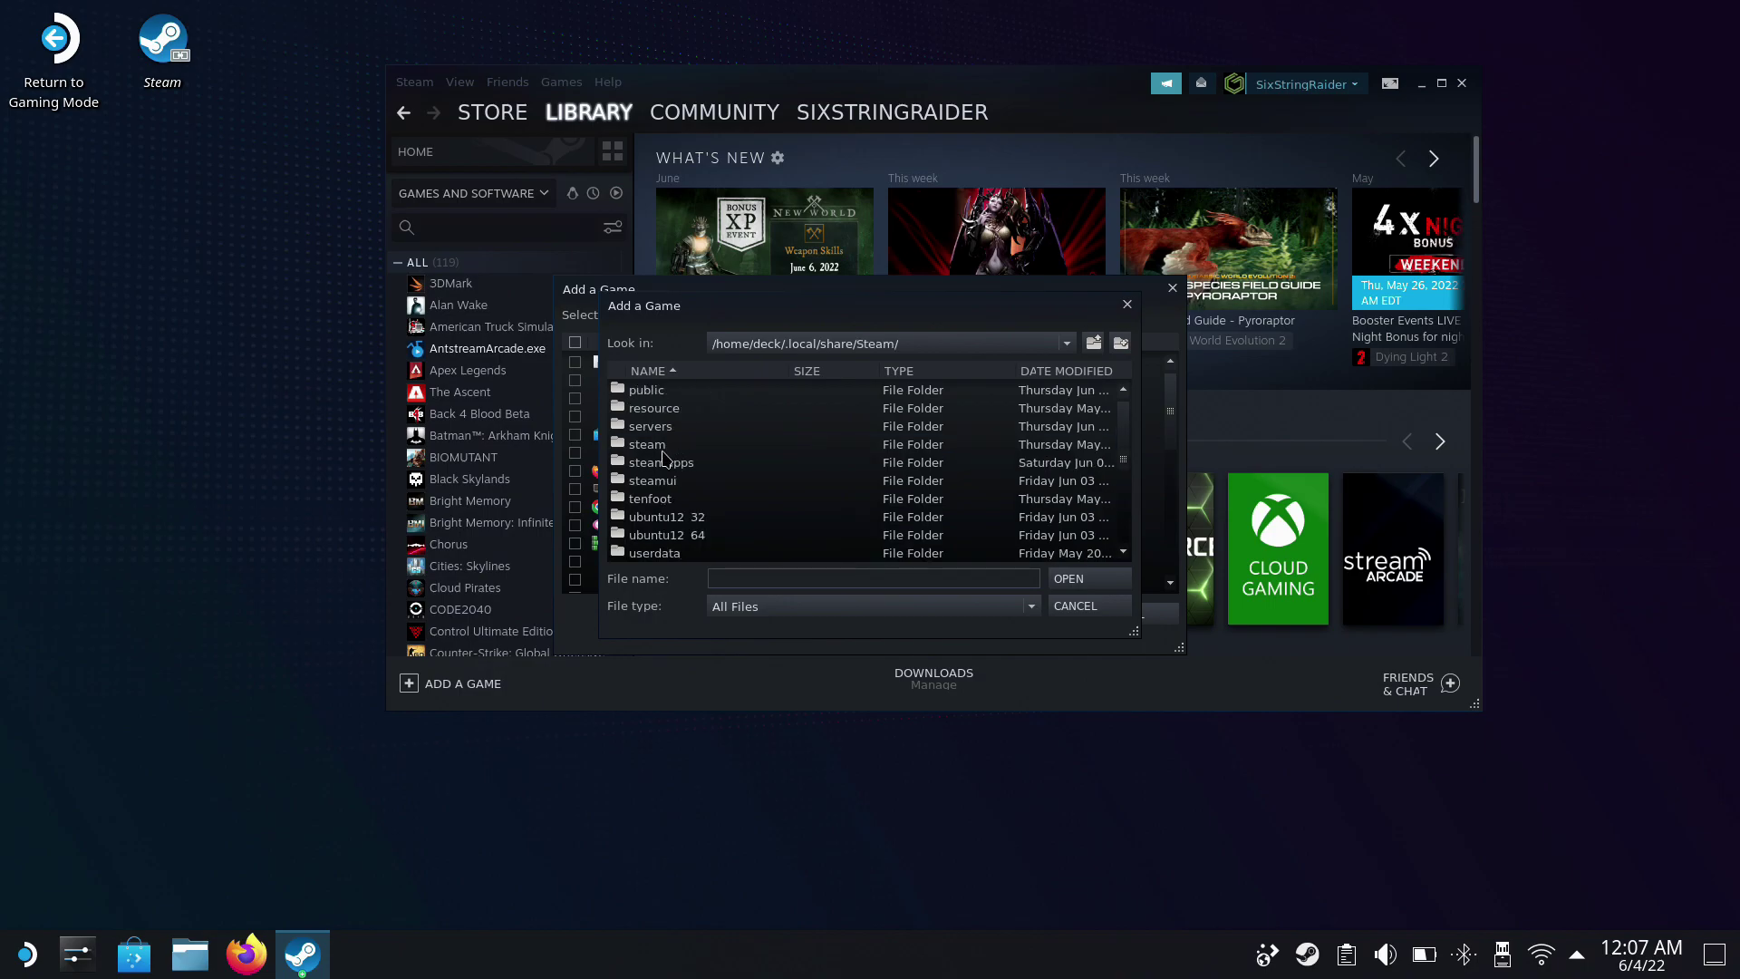
double_click(661, 463)
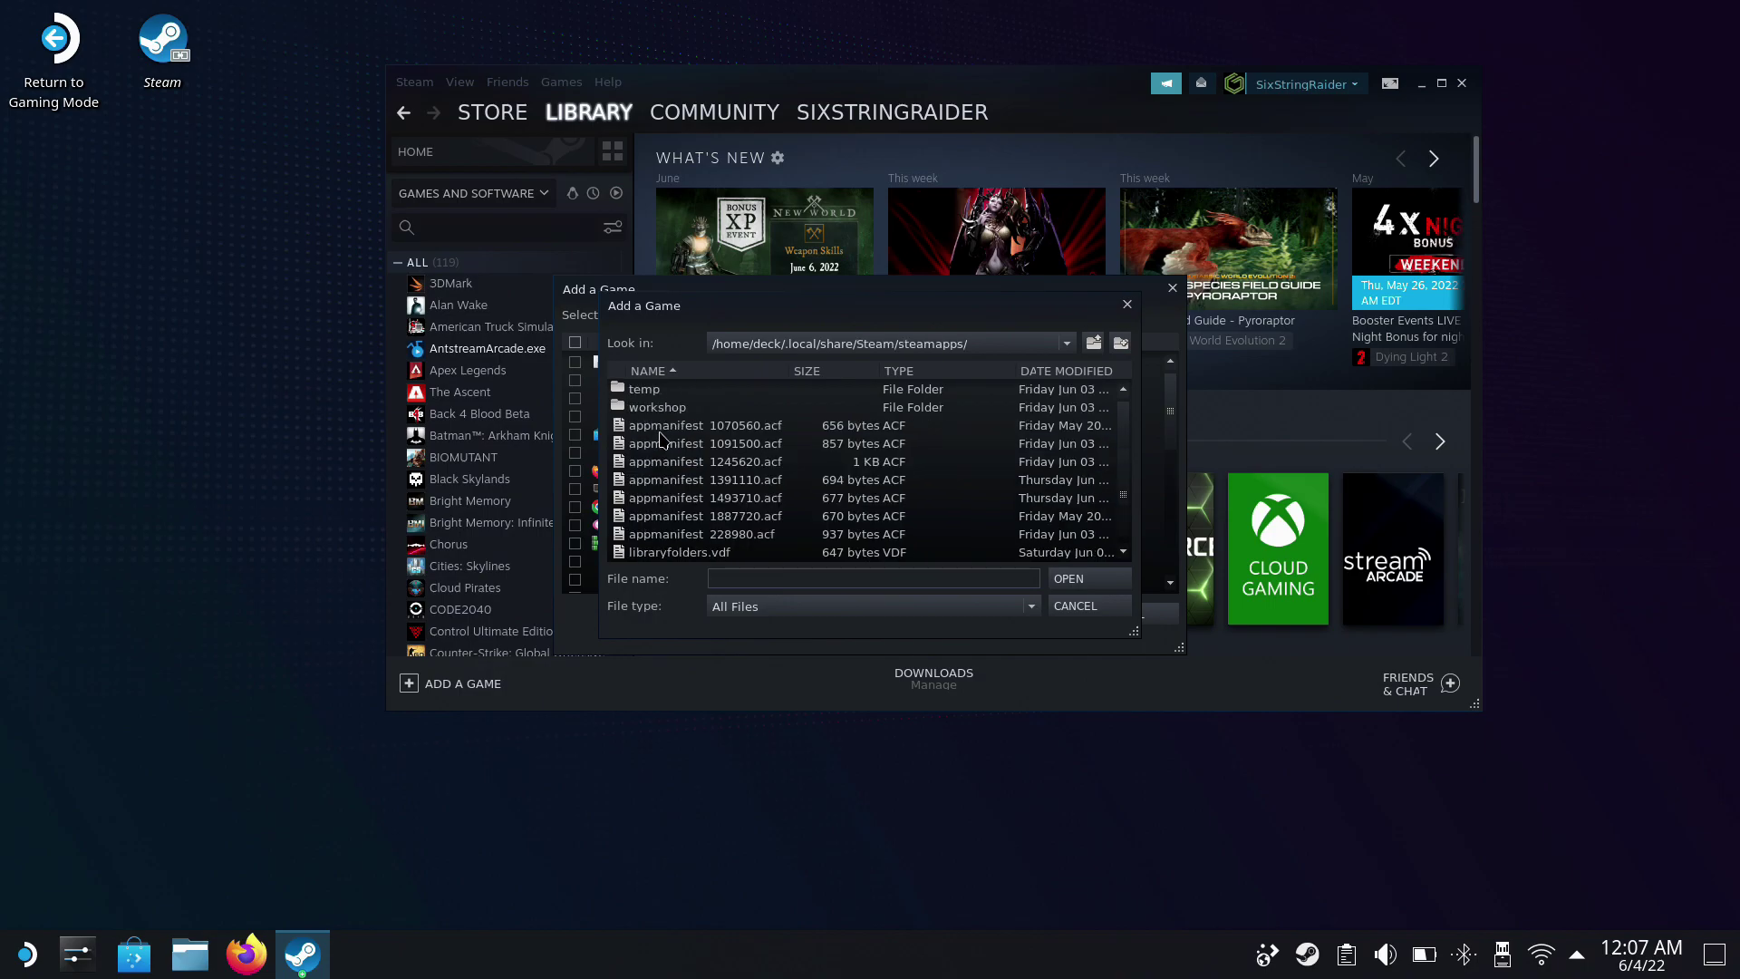
scroll(663, 440, "up", 2)
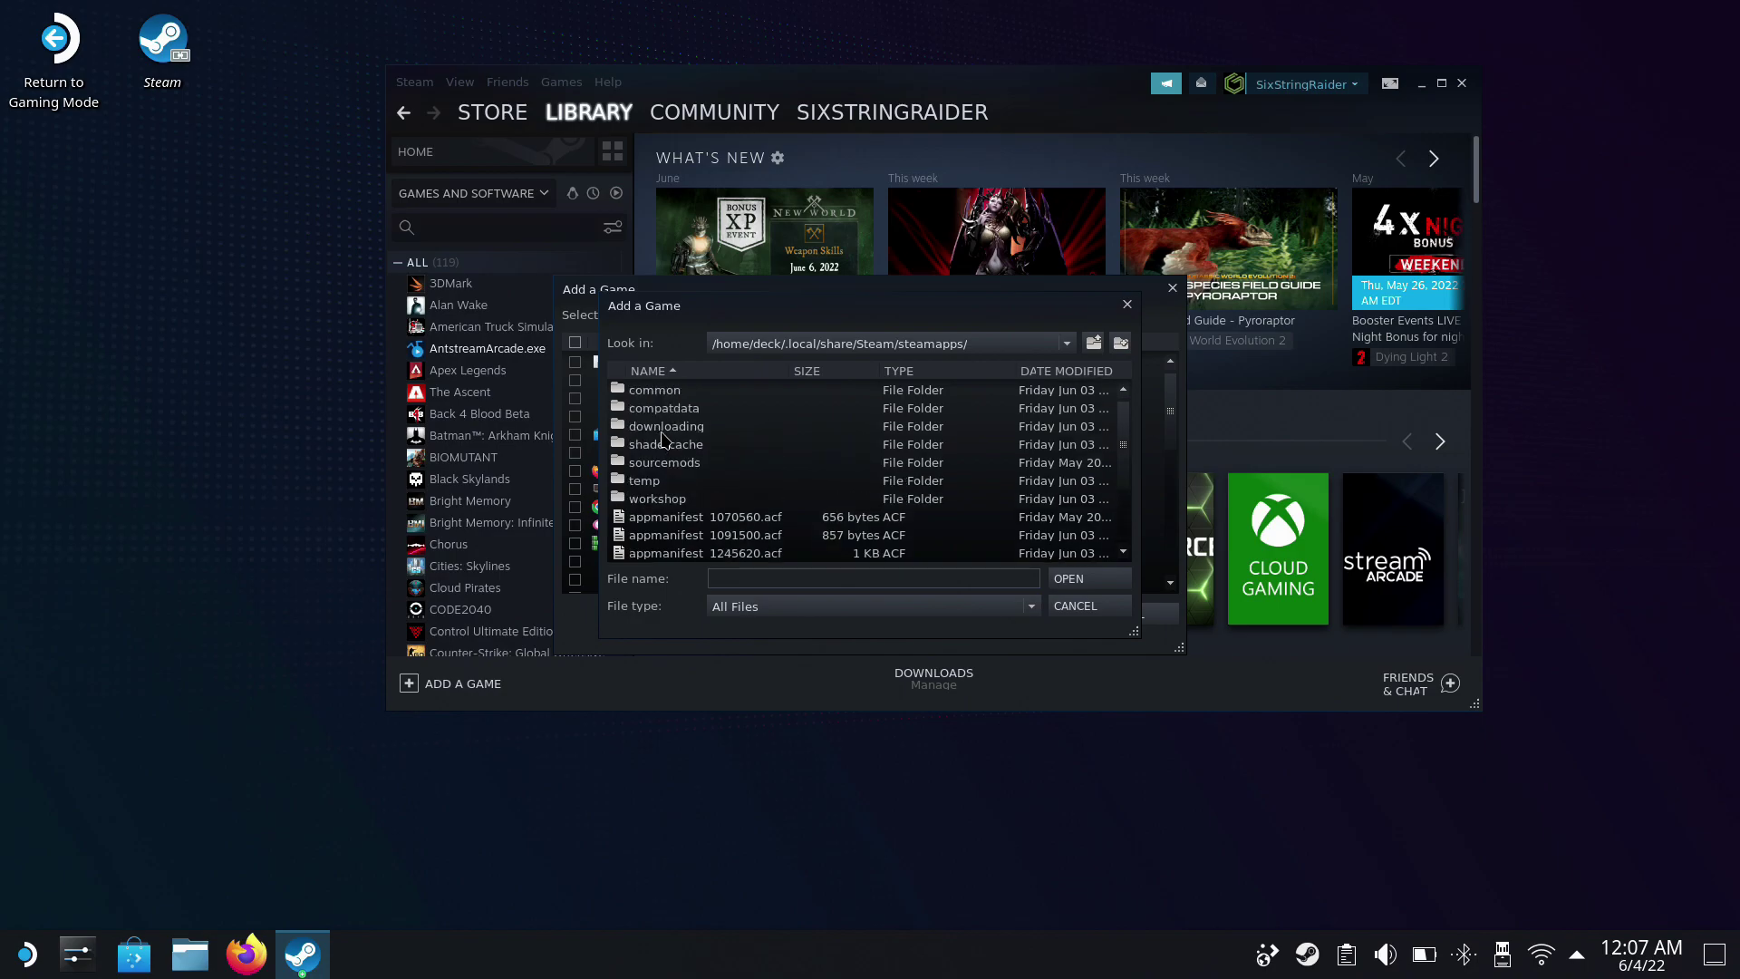
double_click(675, 410)
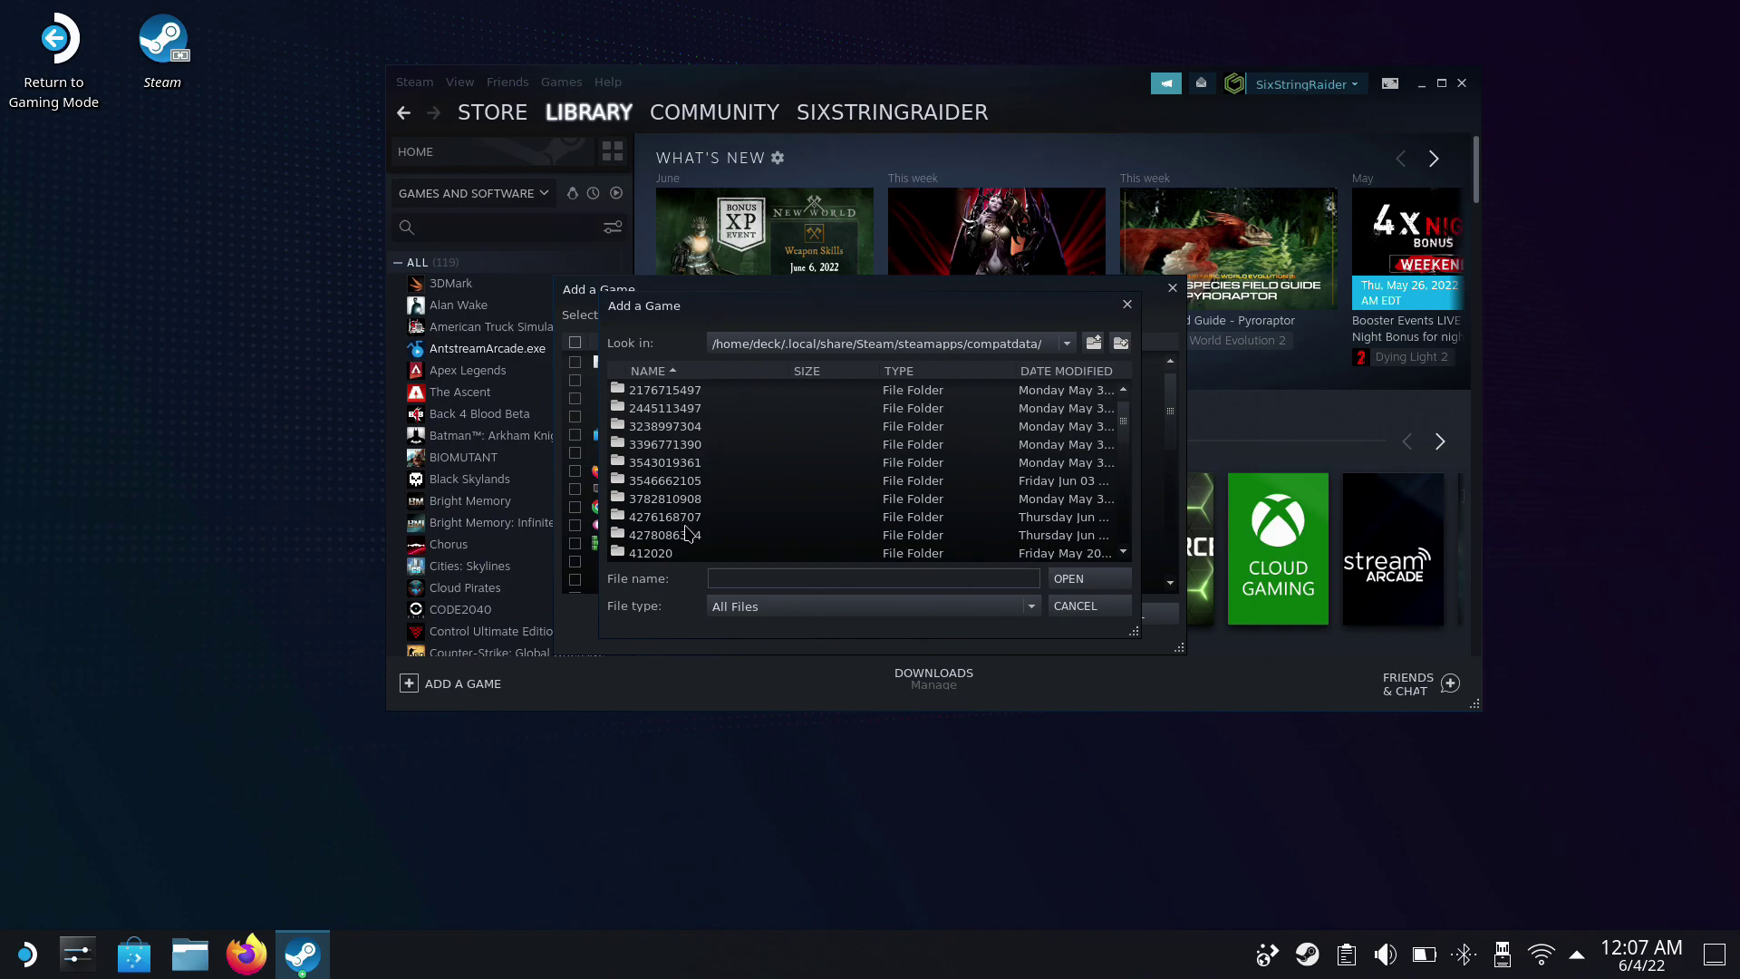
scroll(687, 528, "down", 1)
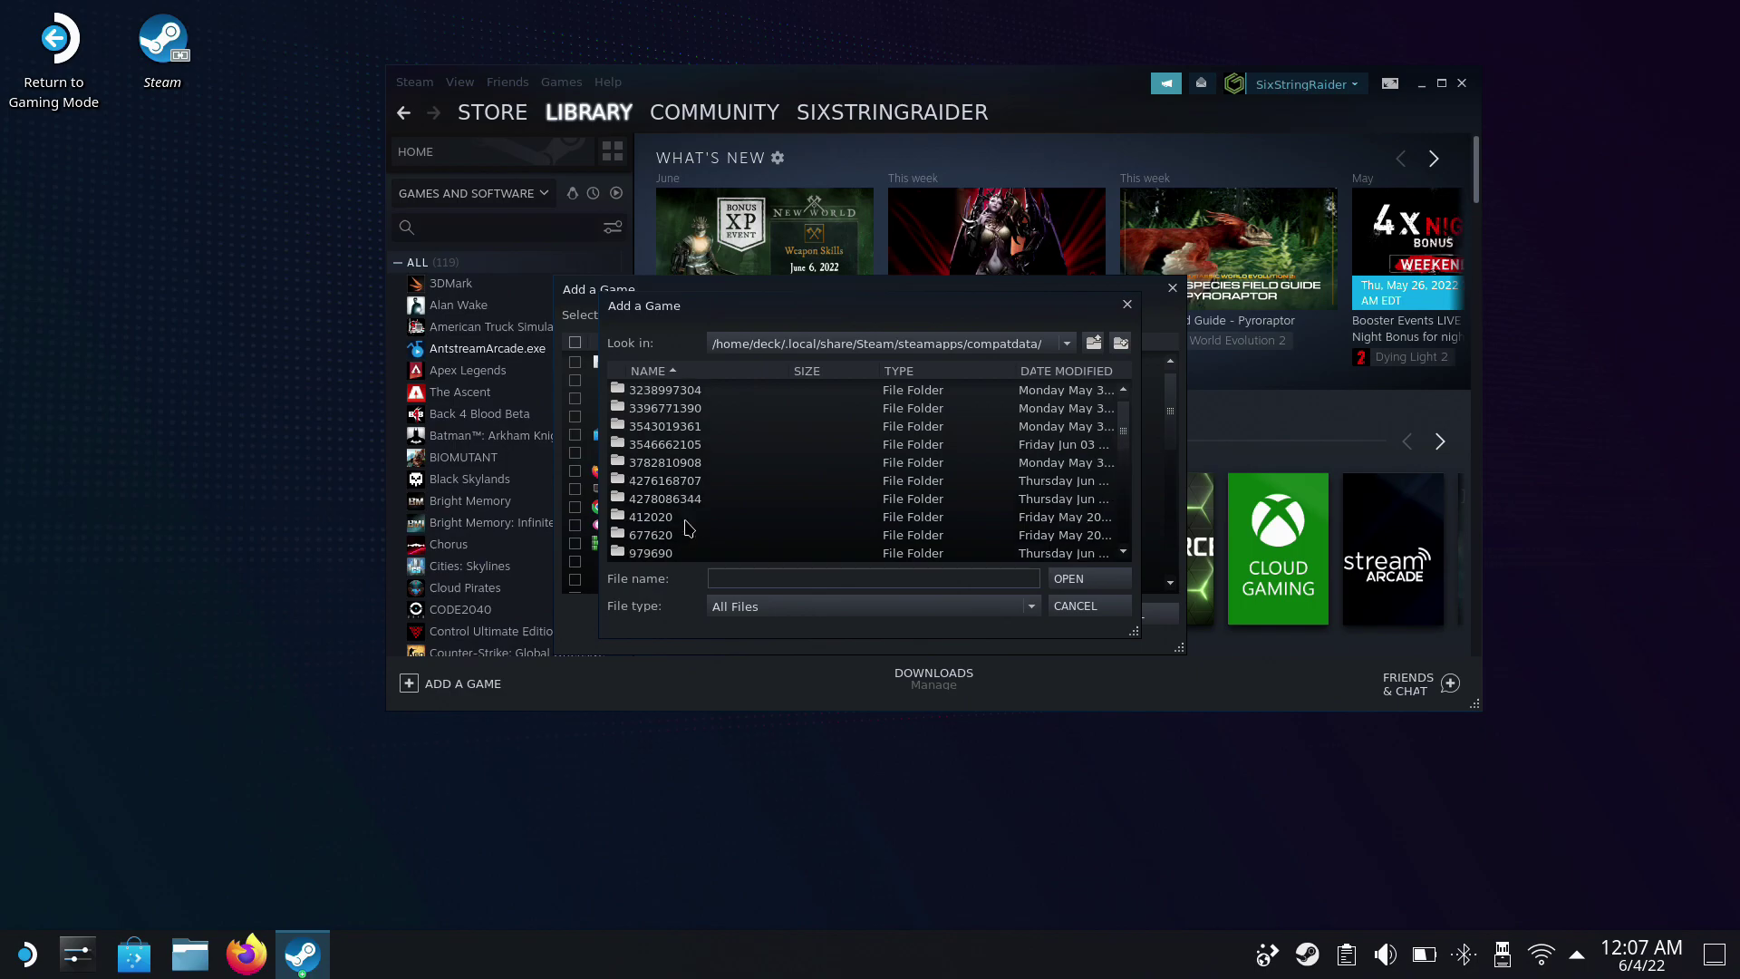
scroll(687, 527, "up", 1)
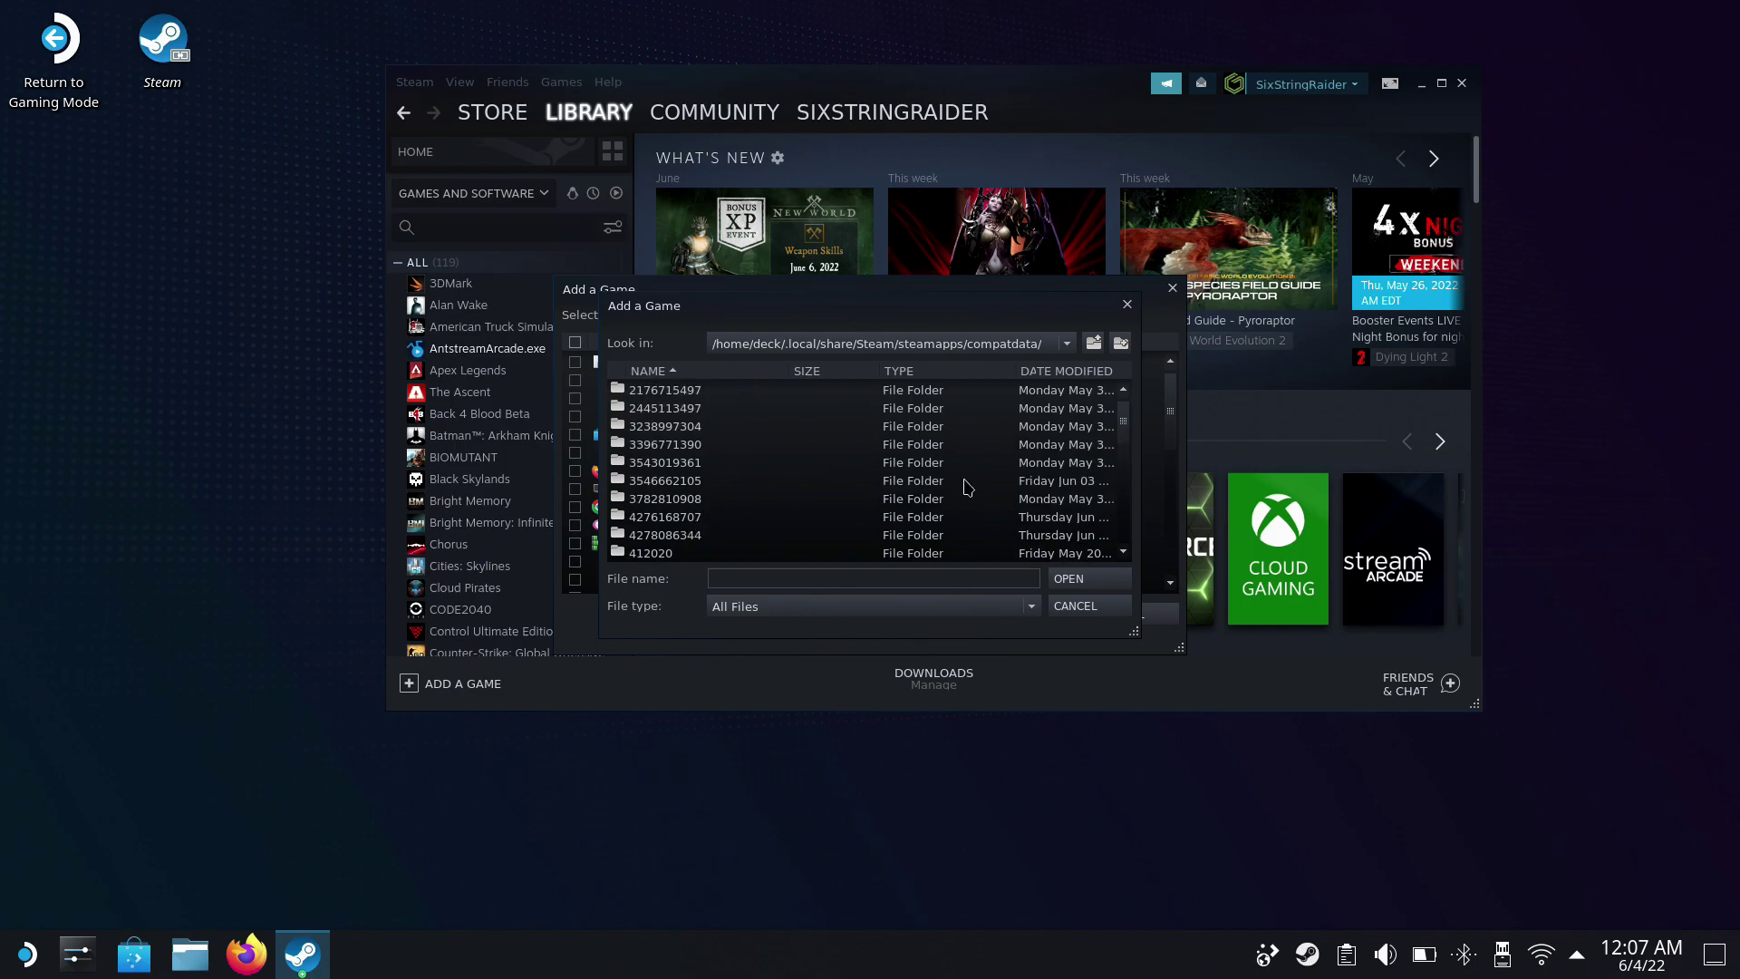
double_click(686, 486)
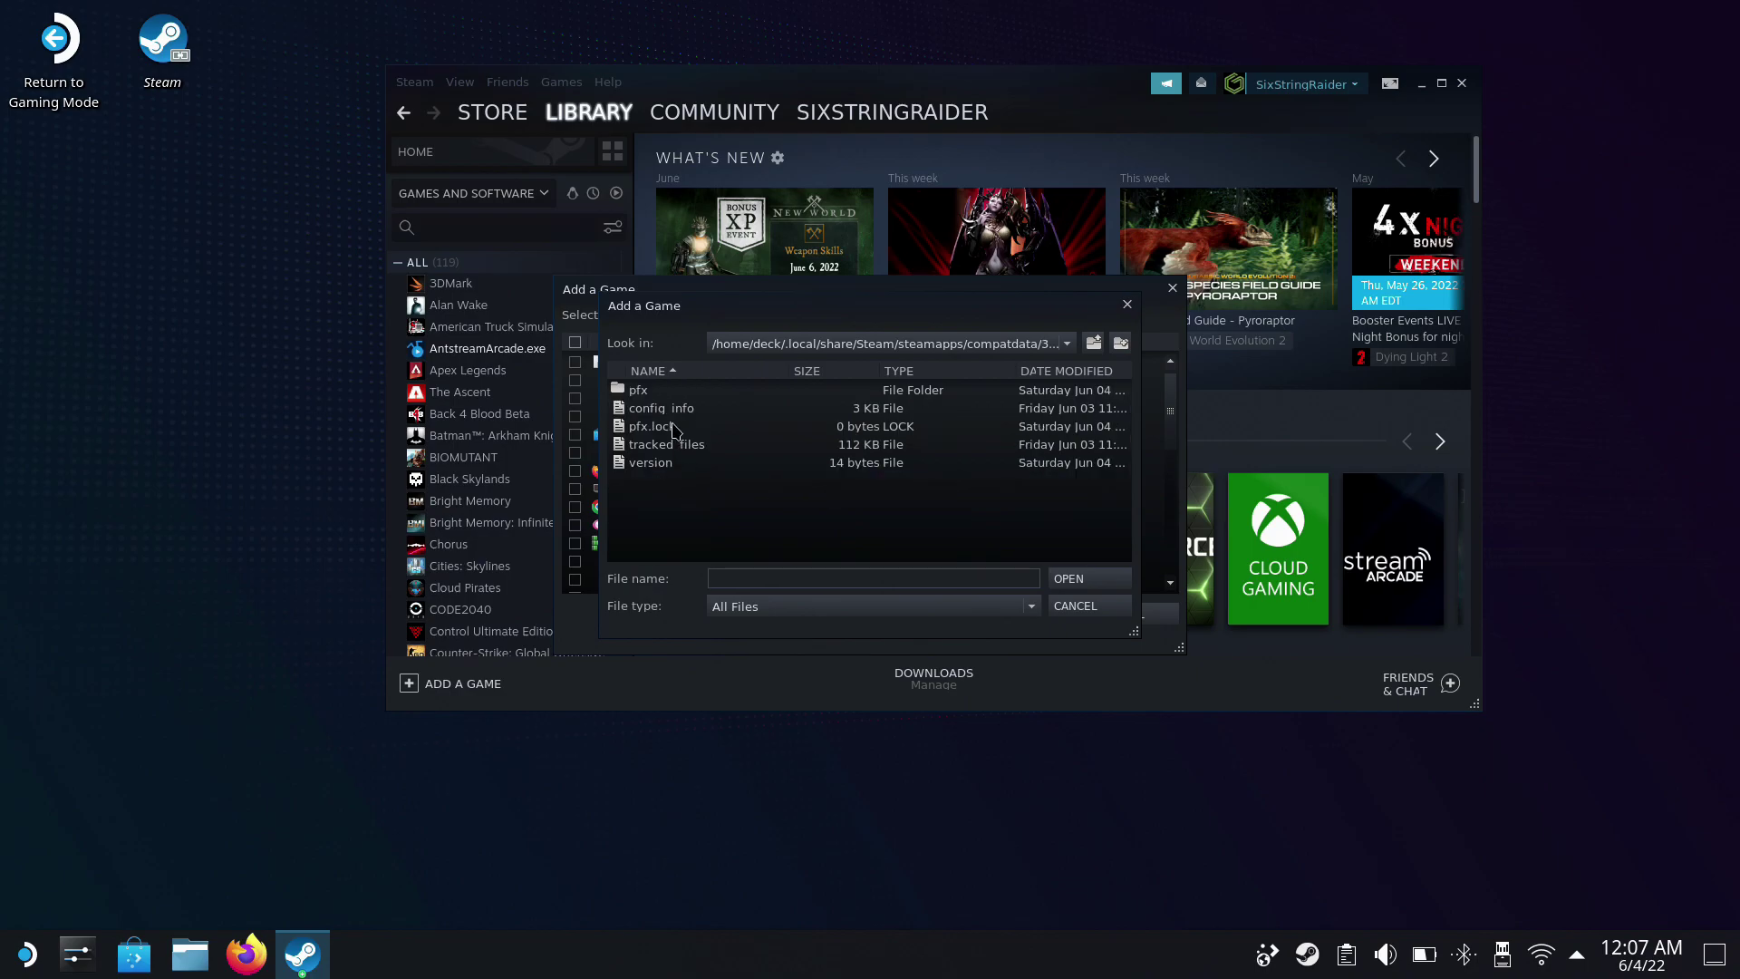
double_click(645, 393)
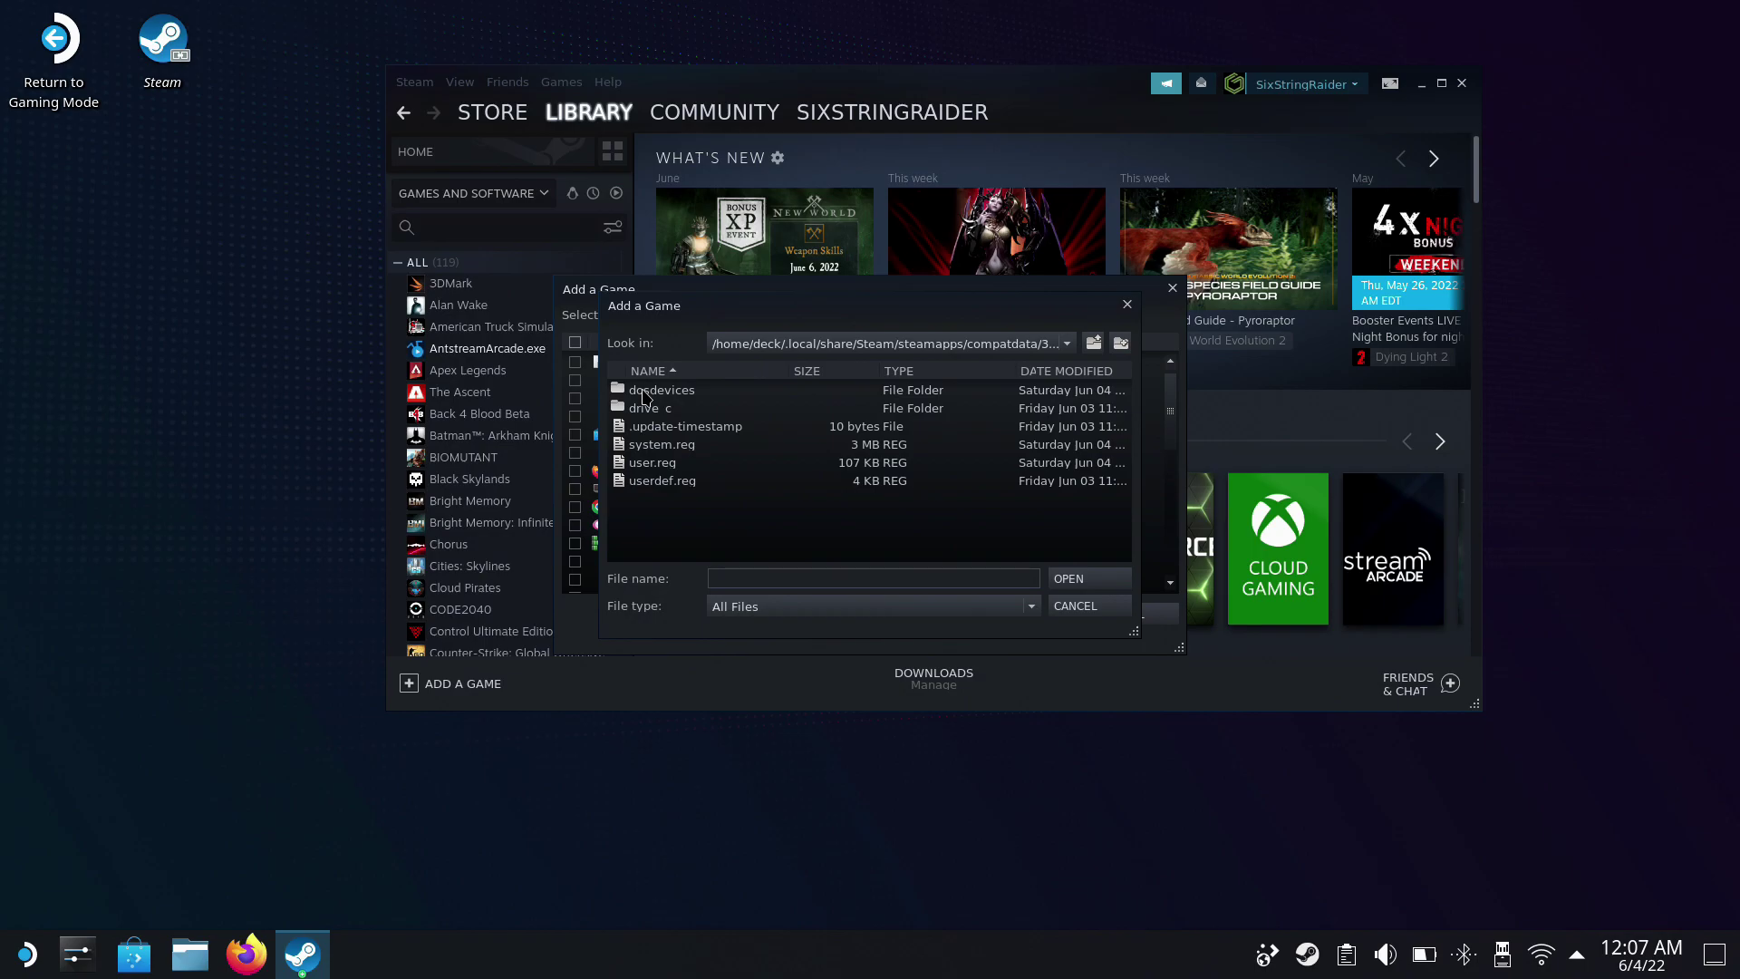
double_click(647, 409)
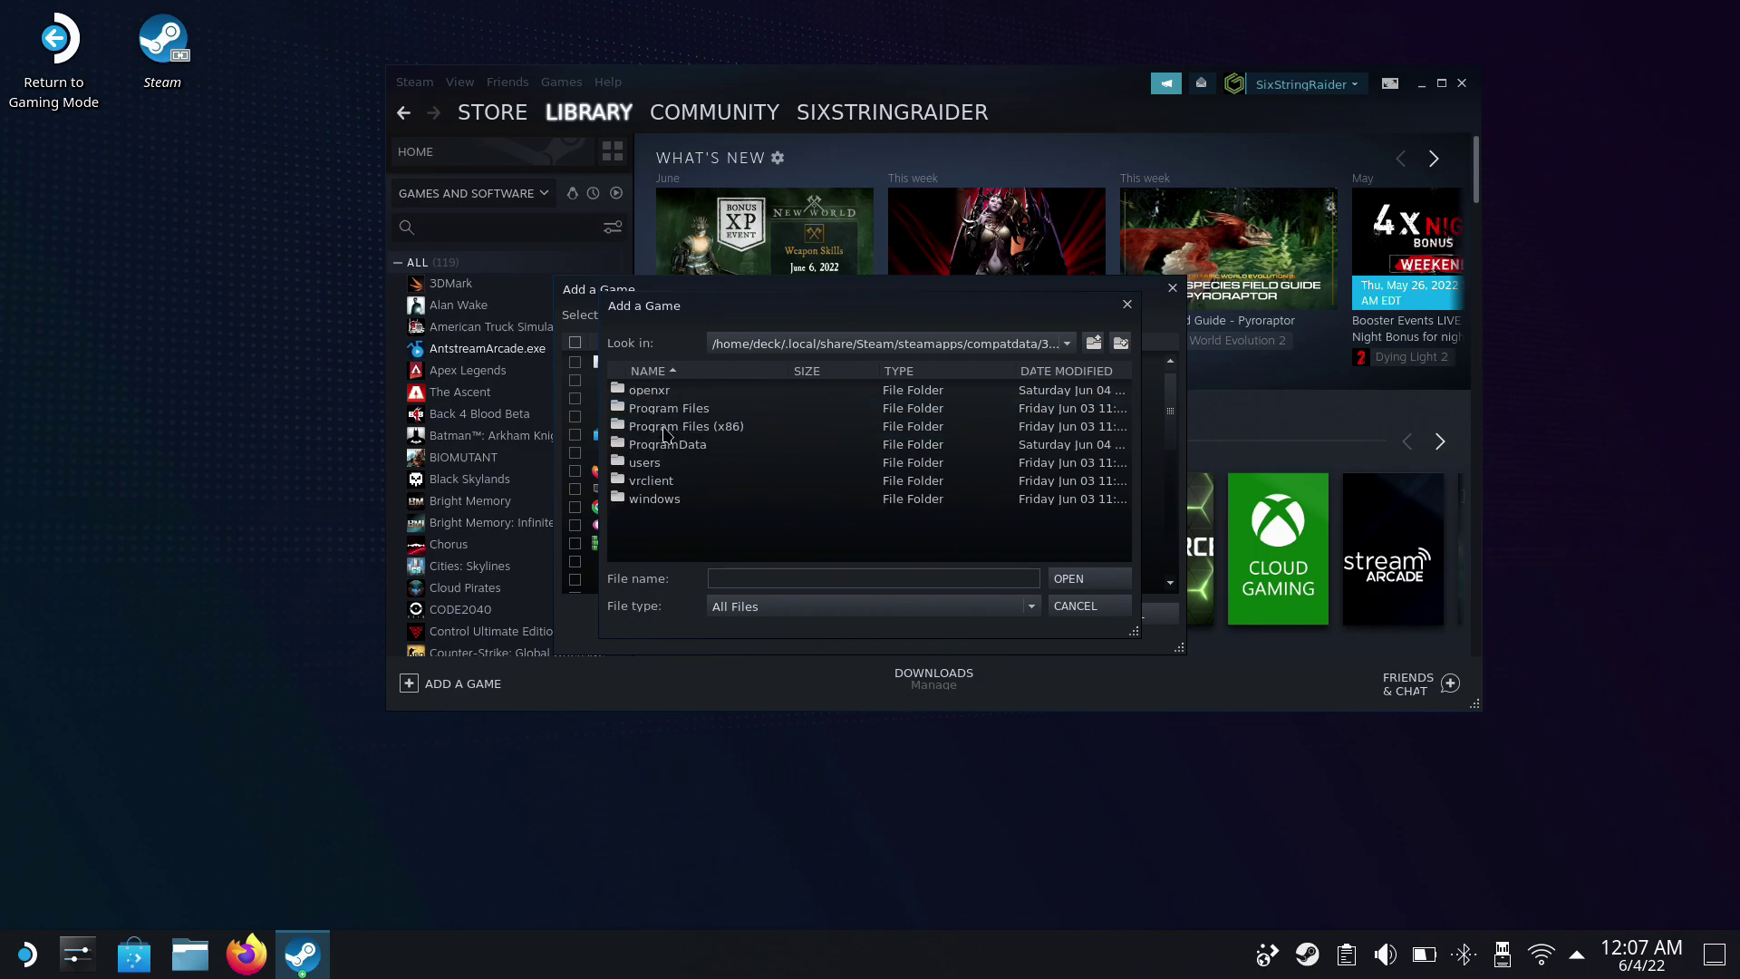
double_click(664, 428)
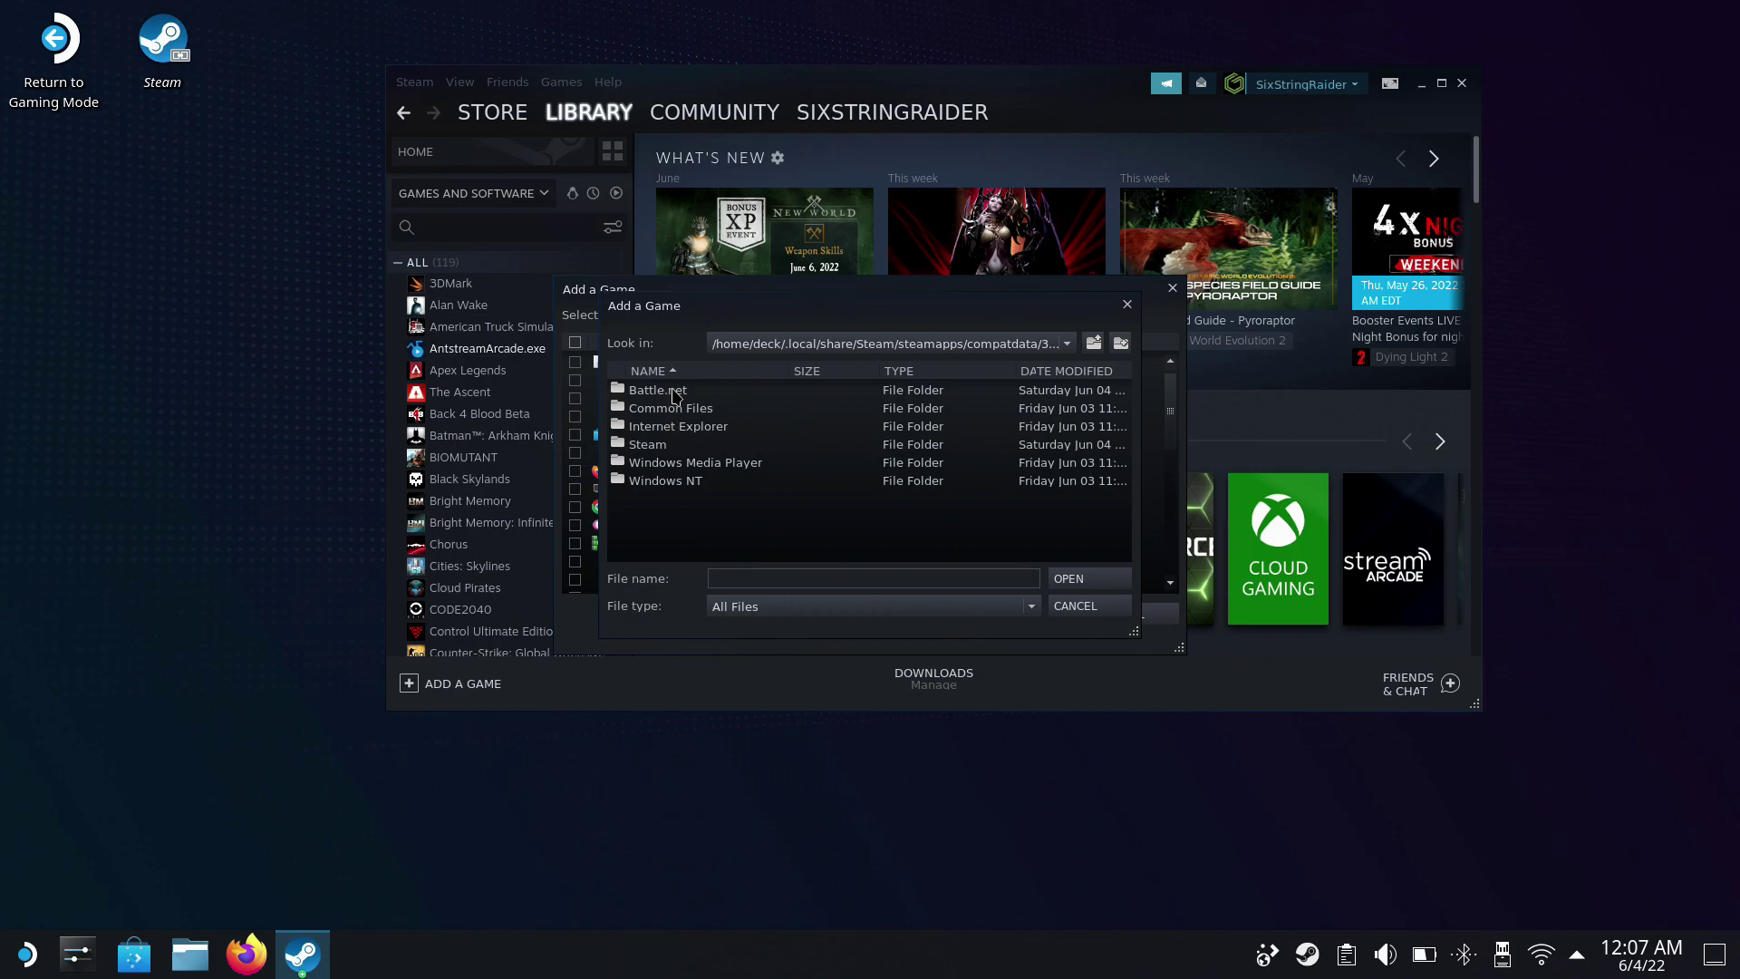
double_click(675, 392)
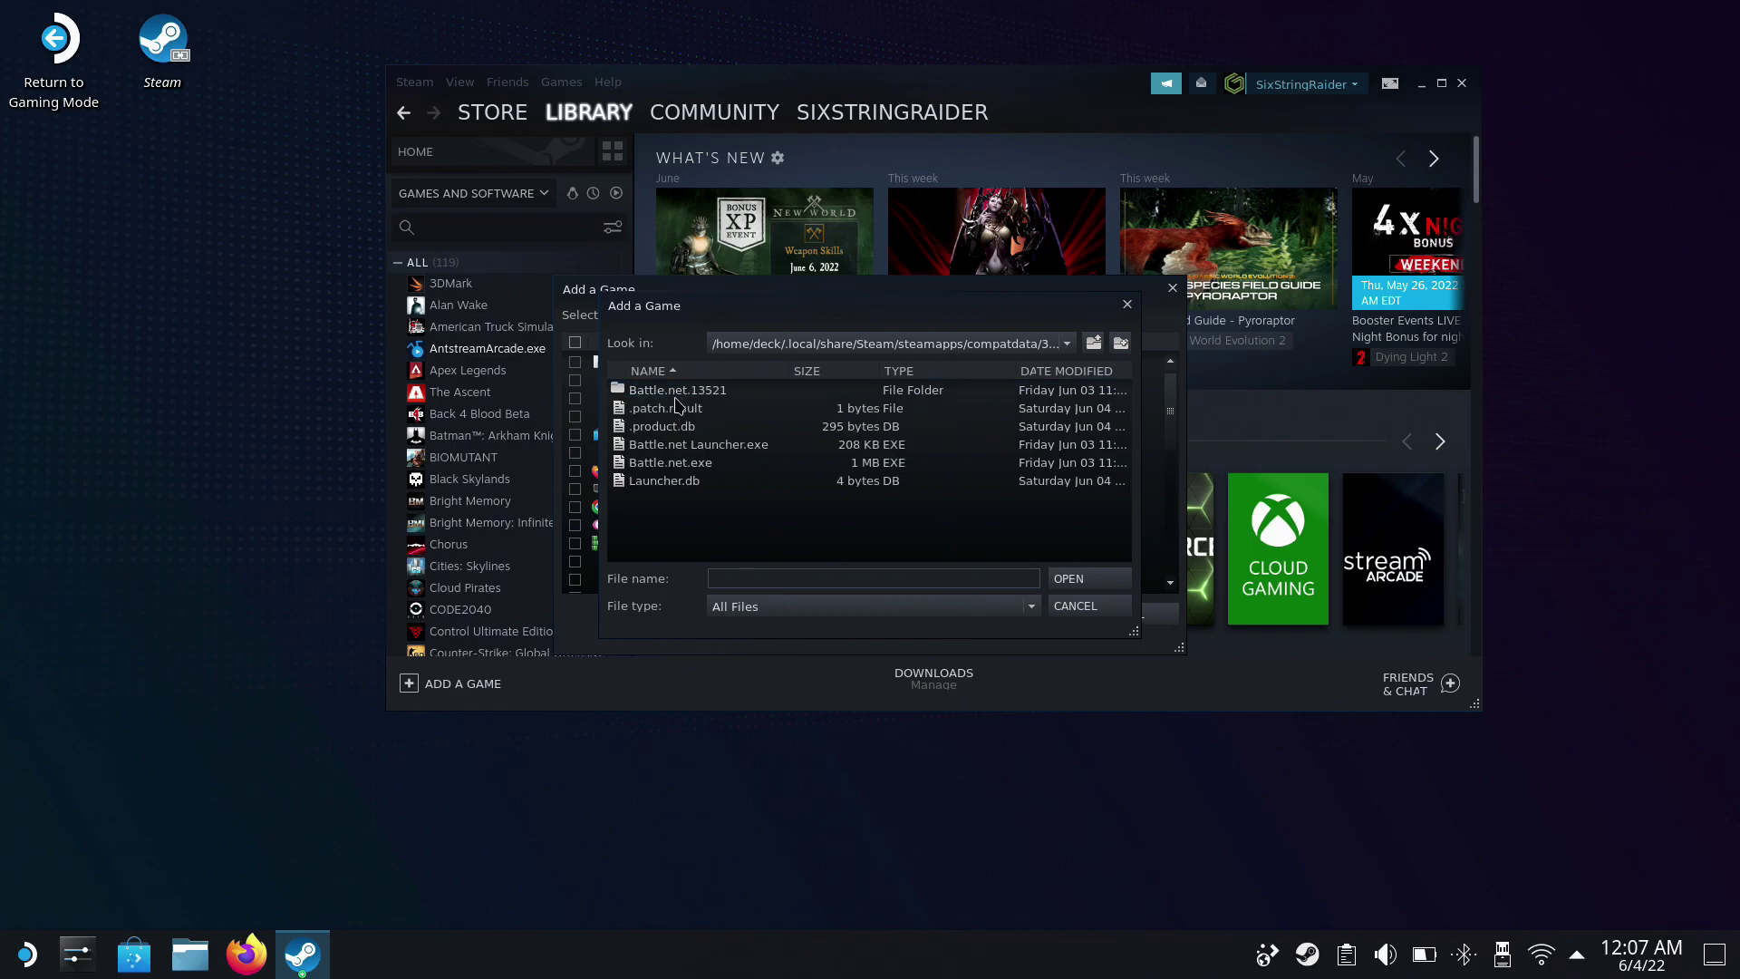
Step: Choose Battle.net Launcher.exe and add it to the Steam library as a non-Steam program
left_click(705, 446)
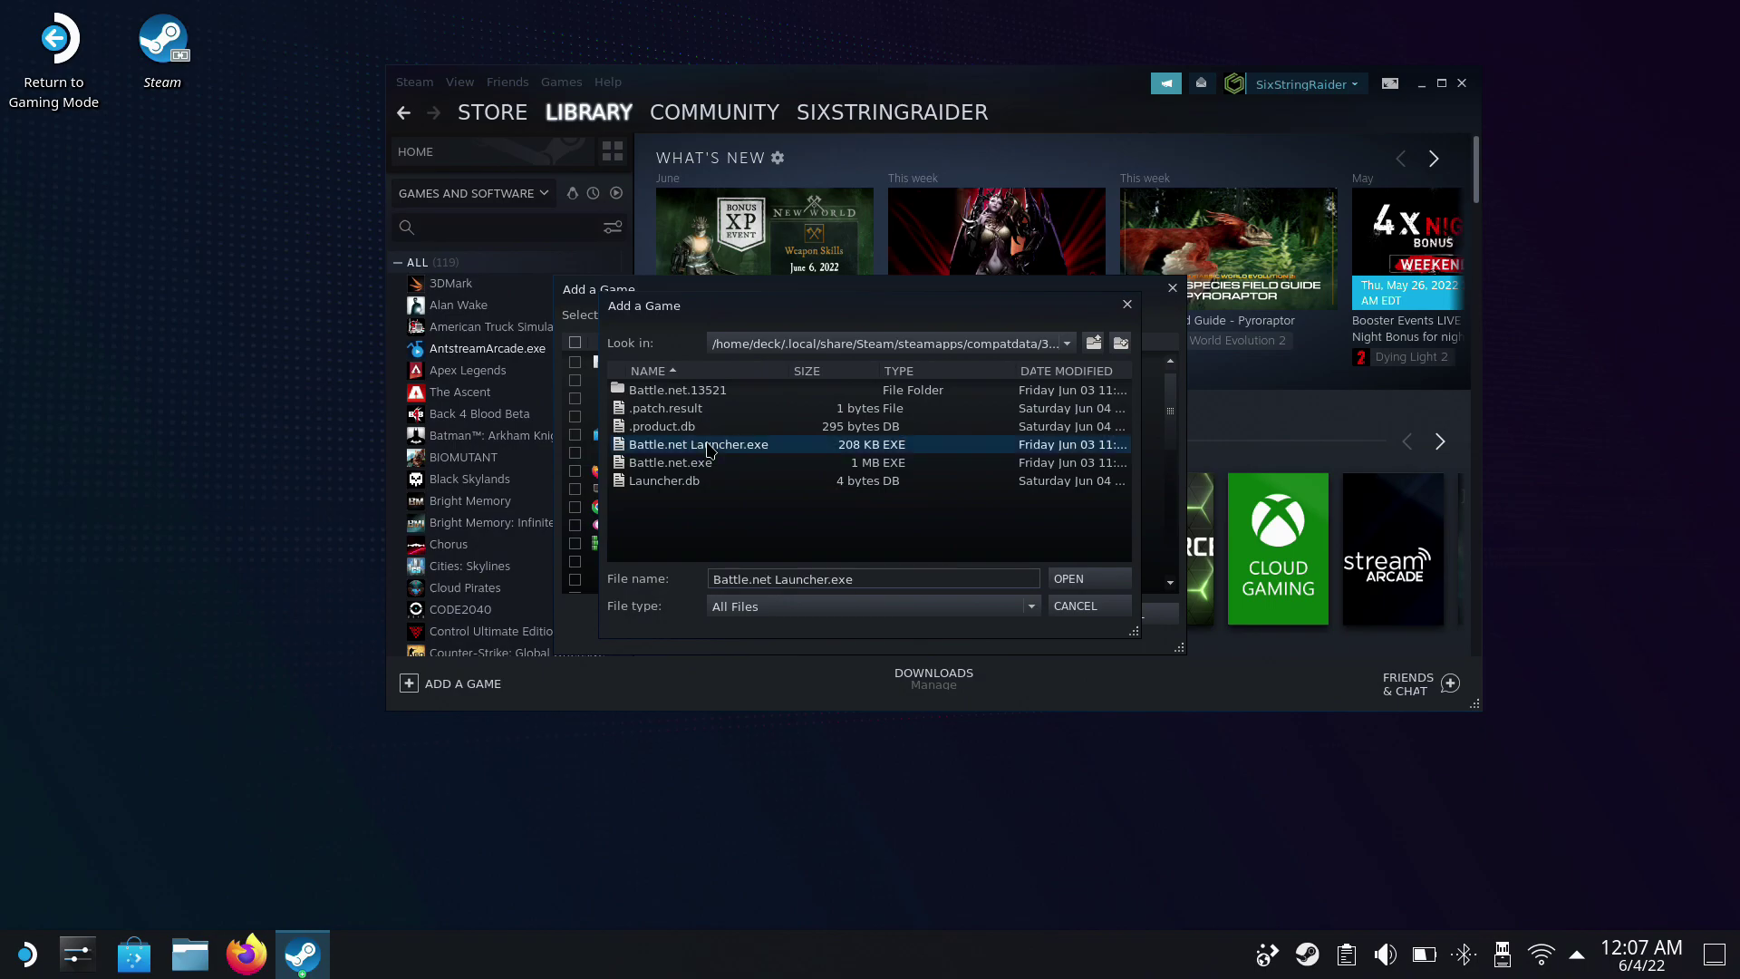
left_click(1085, 580)
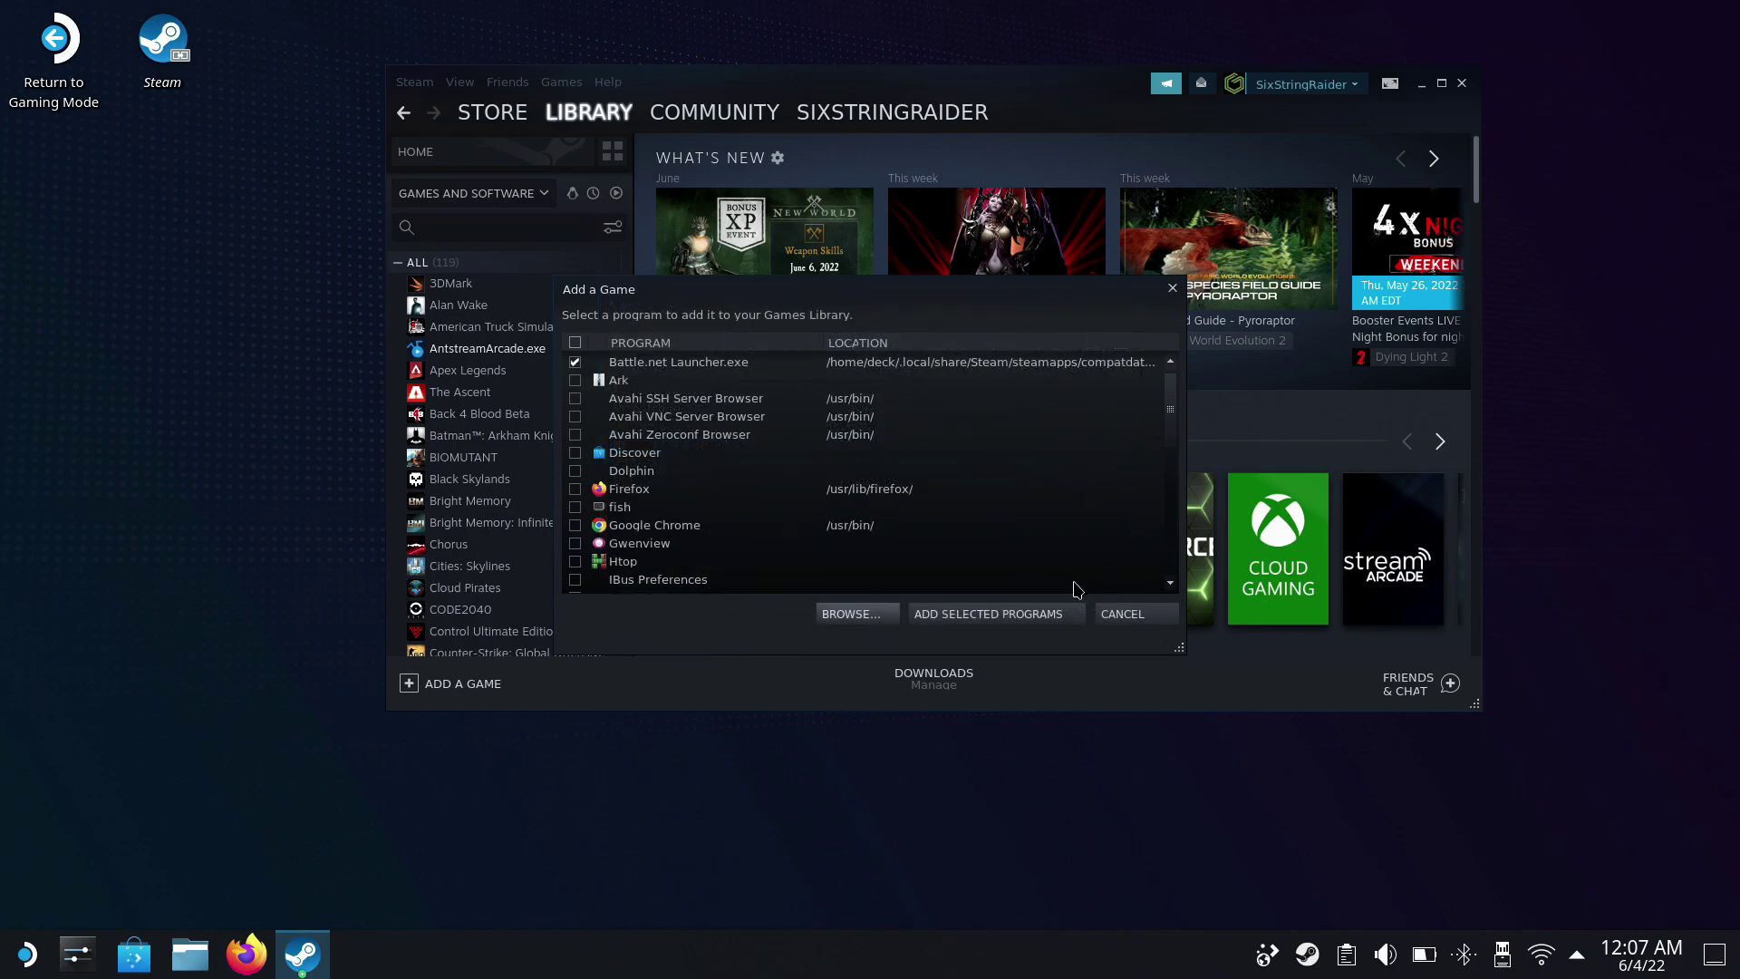
left_click(1019, 615)
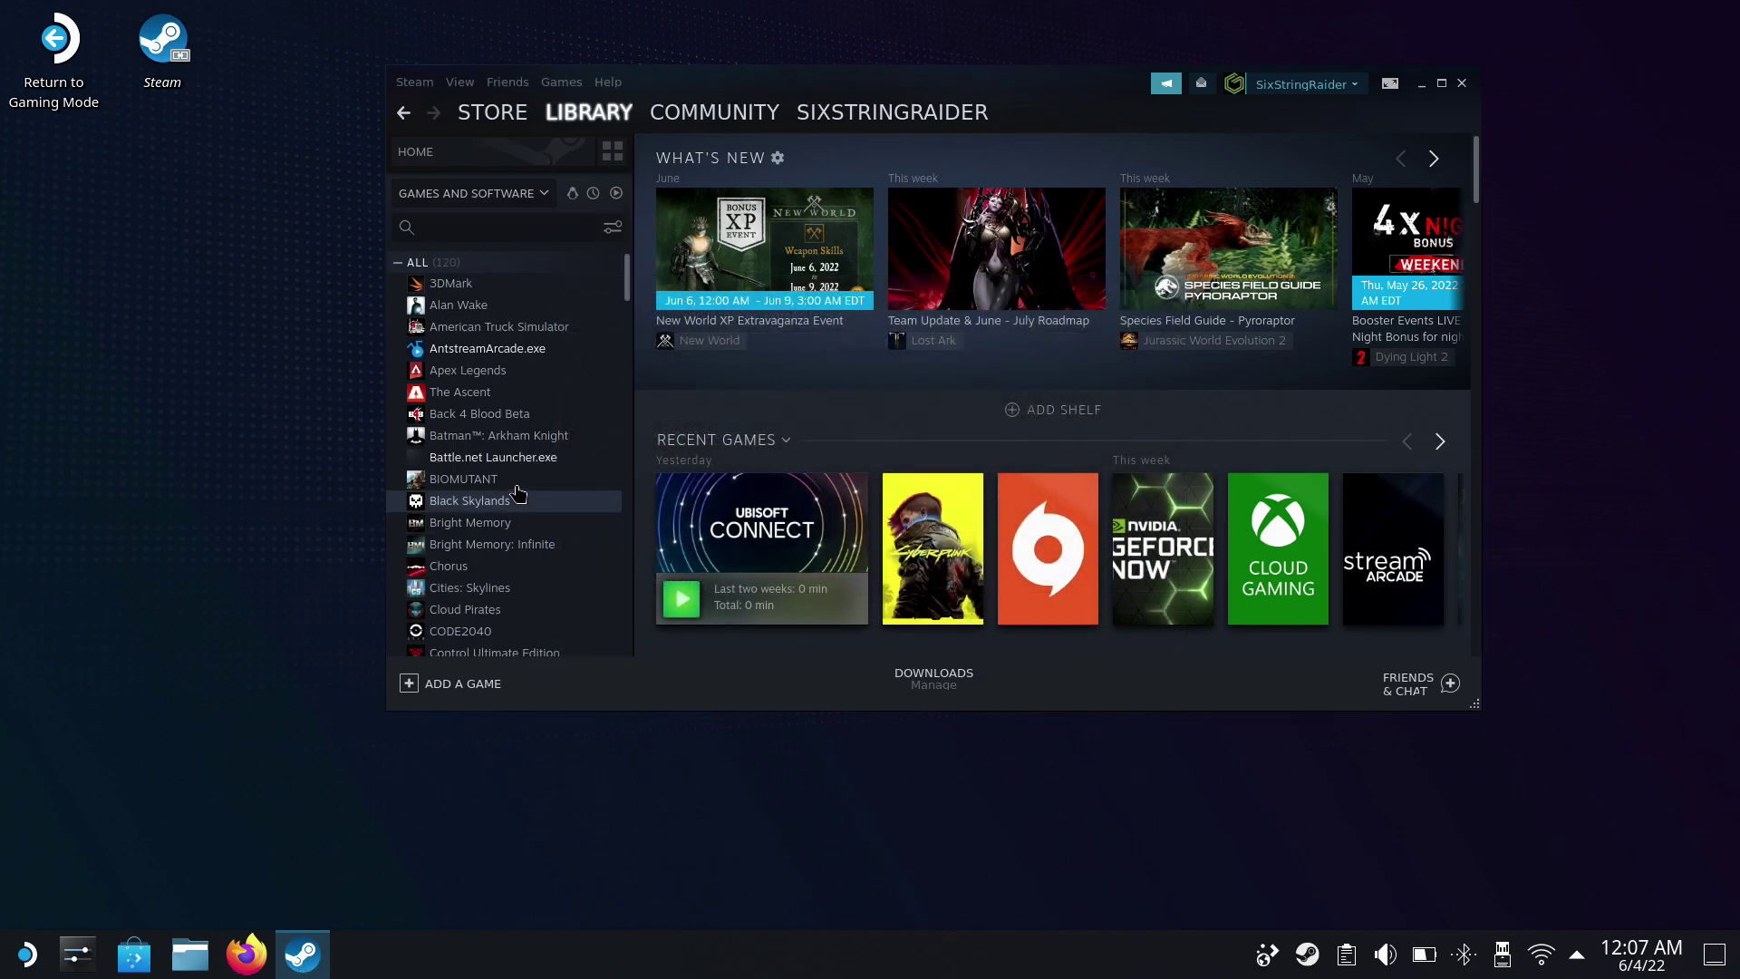
Step: Force Battle.net Launcher.exe to use the GE-Proton7-20 compatibility tool in its properties
left_click(506, 459)
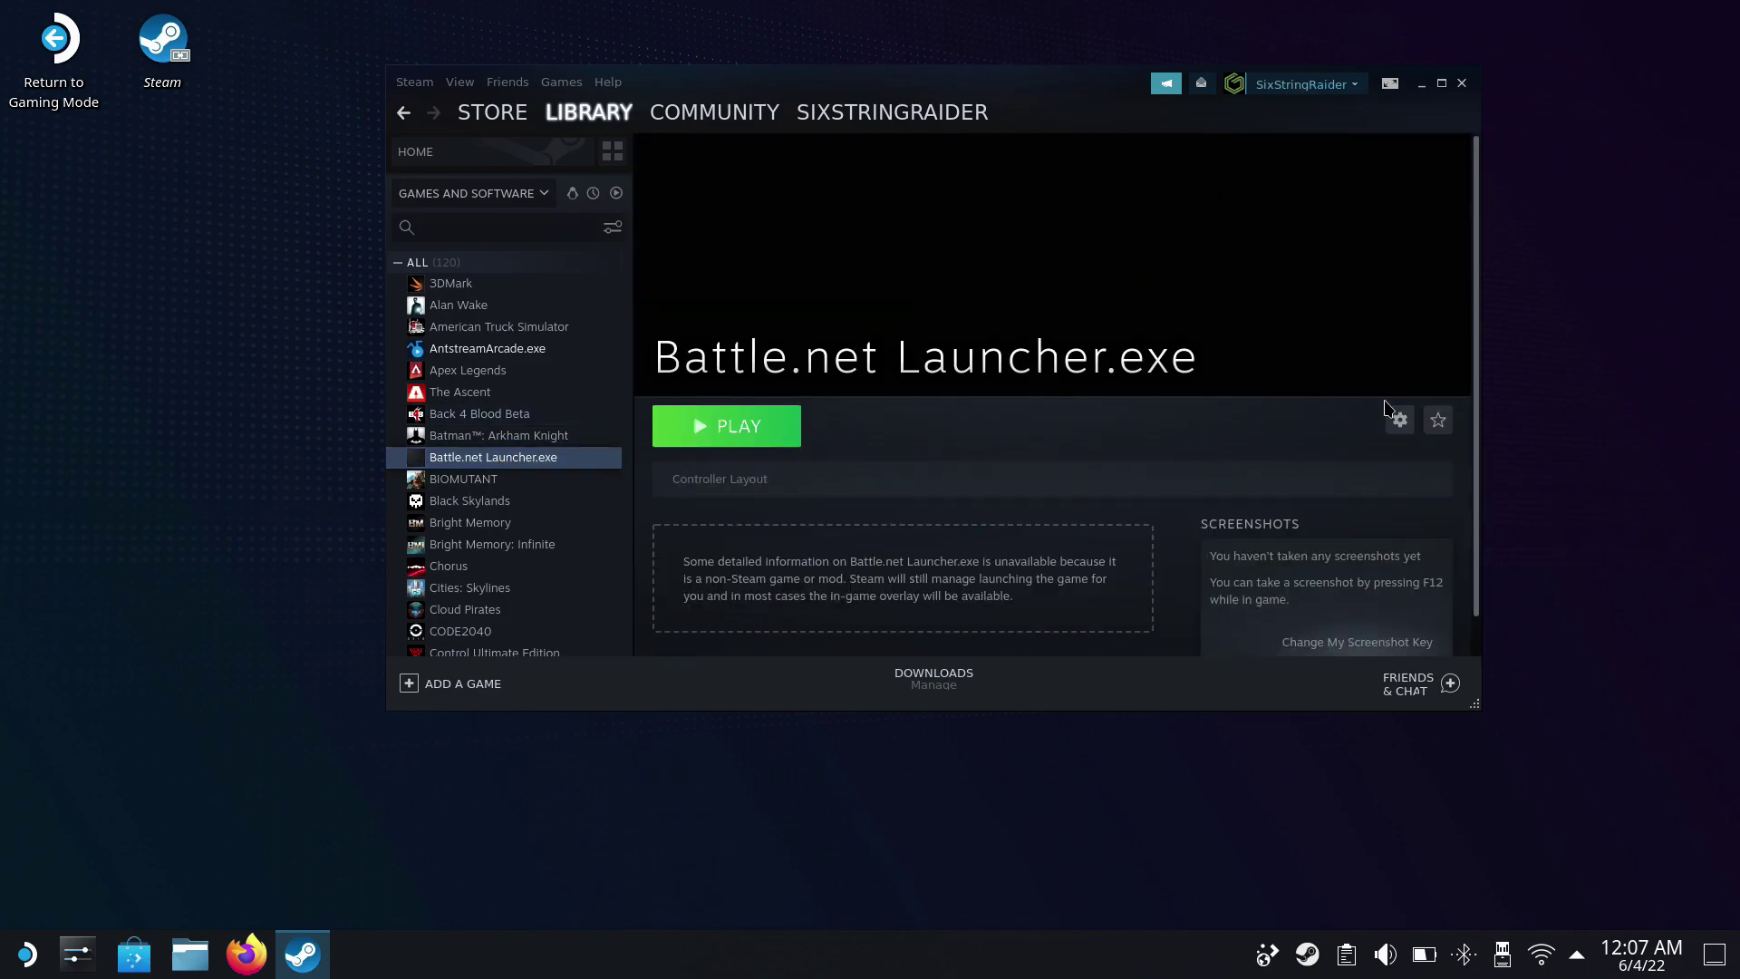
left_click(1400, 420)
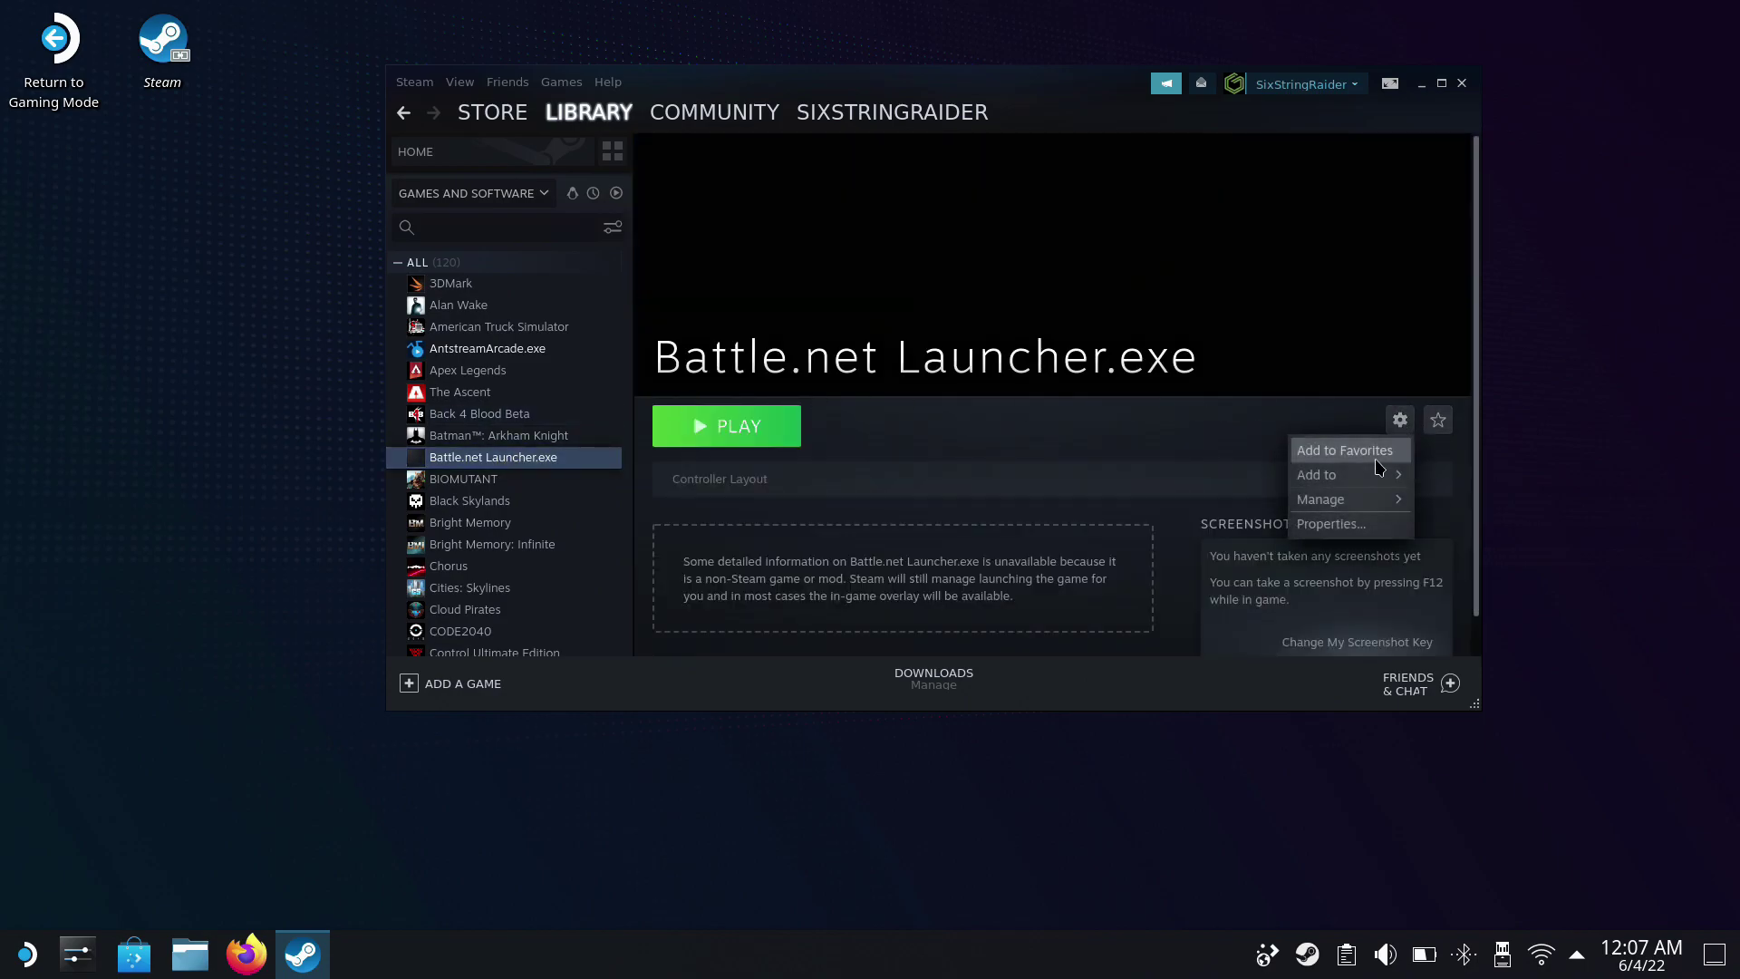
mouse_move(1369, 506)
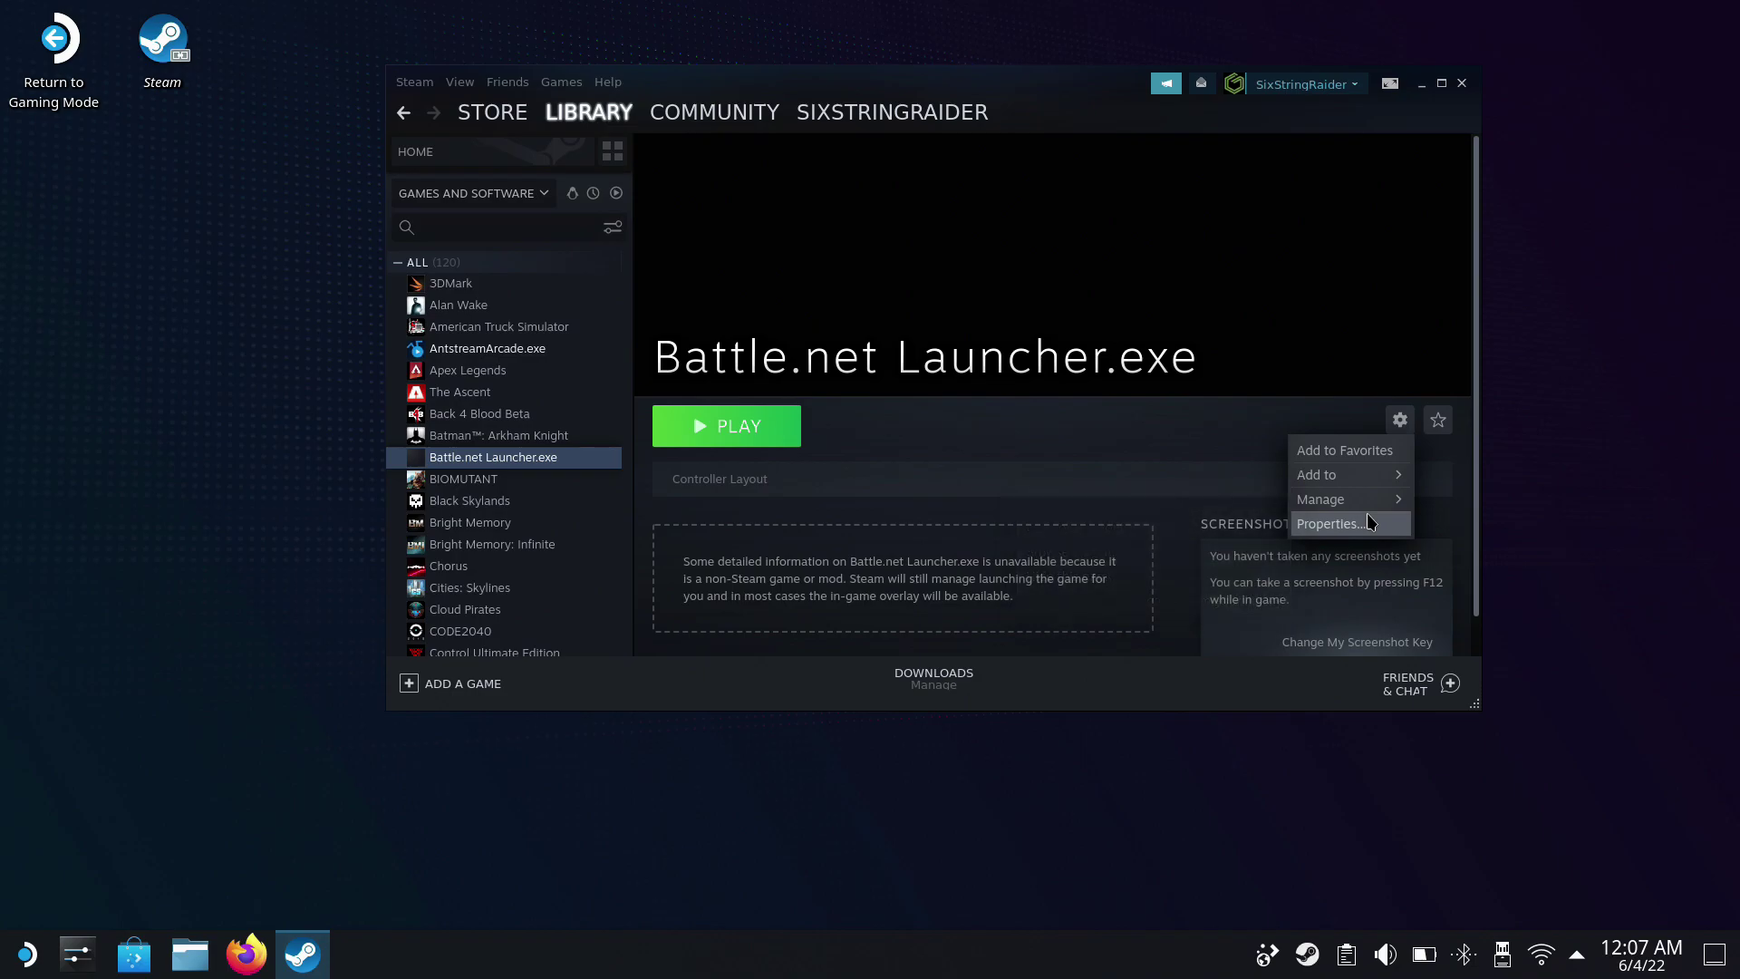
left_click(1368, 523)
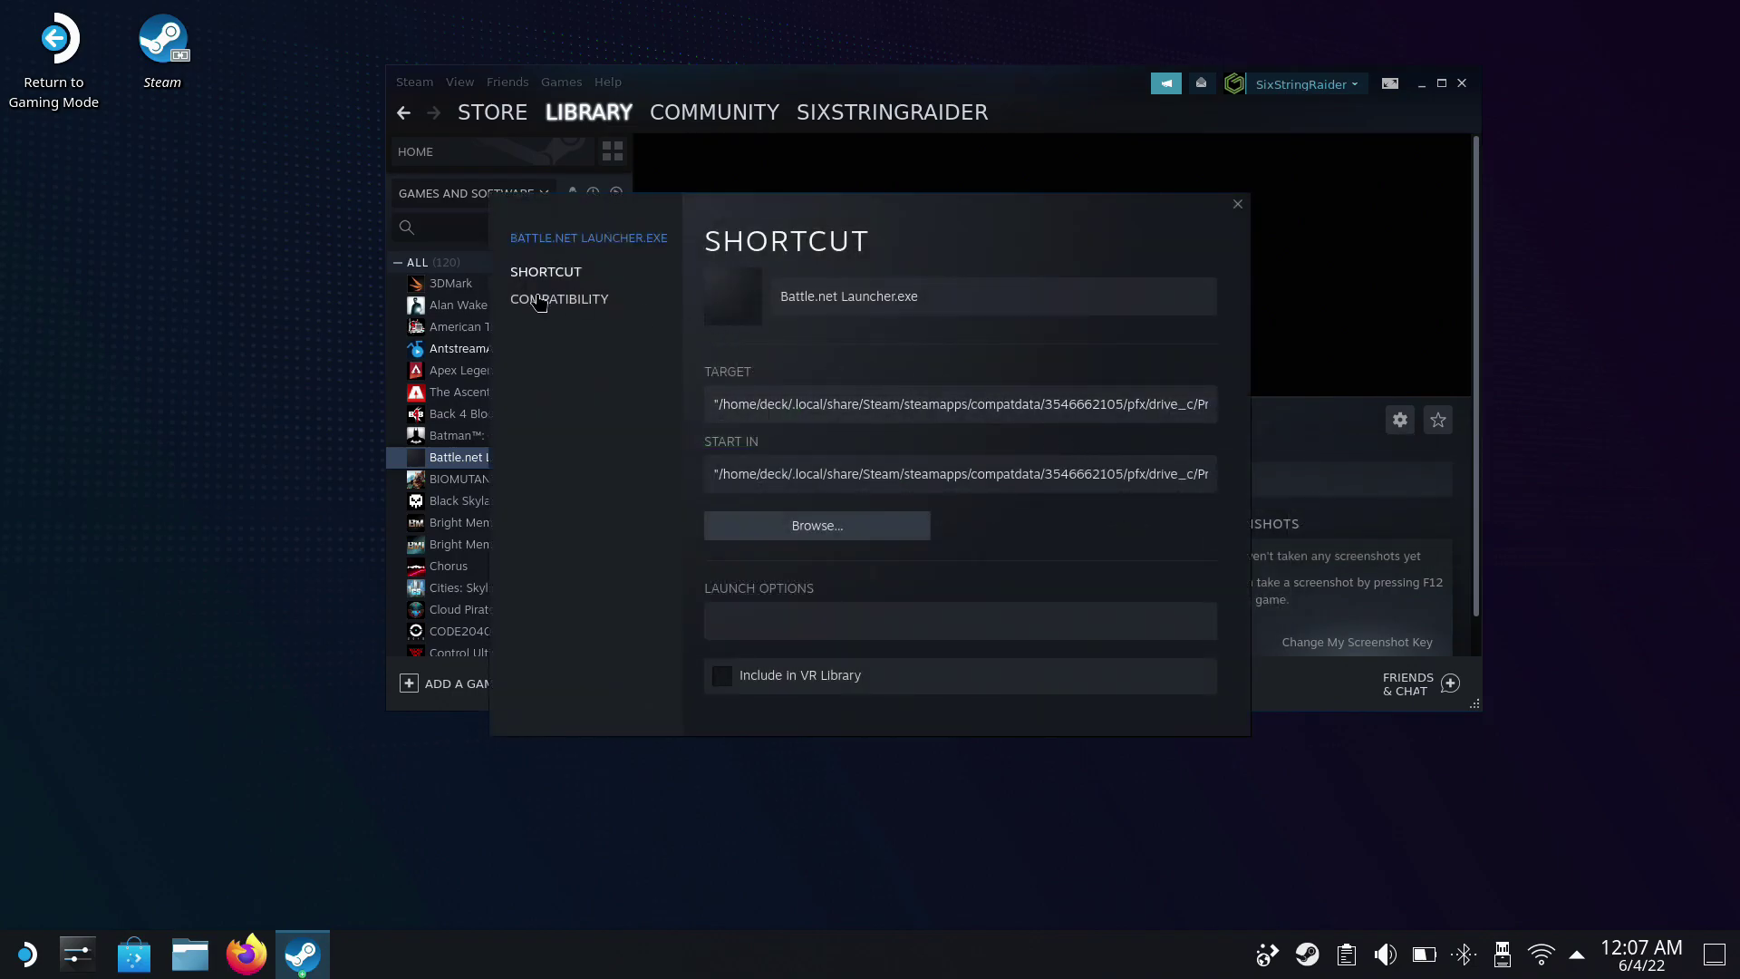
left_click(539, 301)
left_click(722, 284)
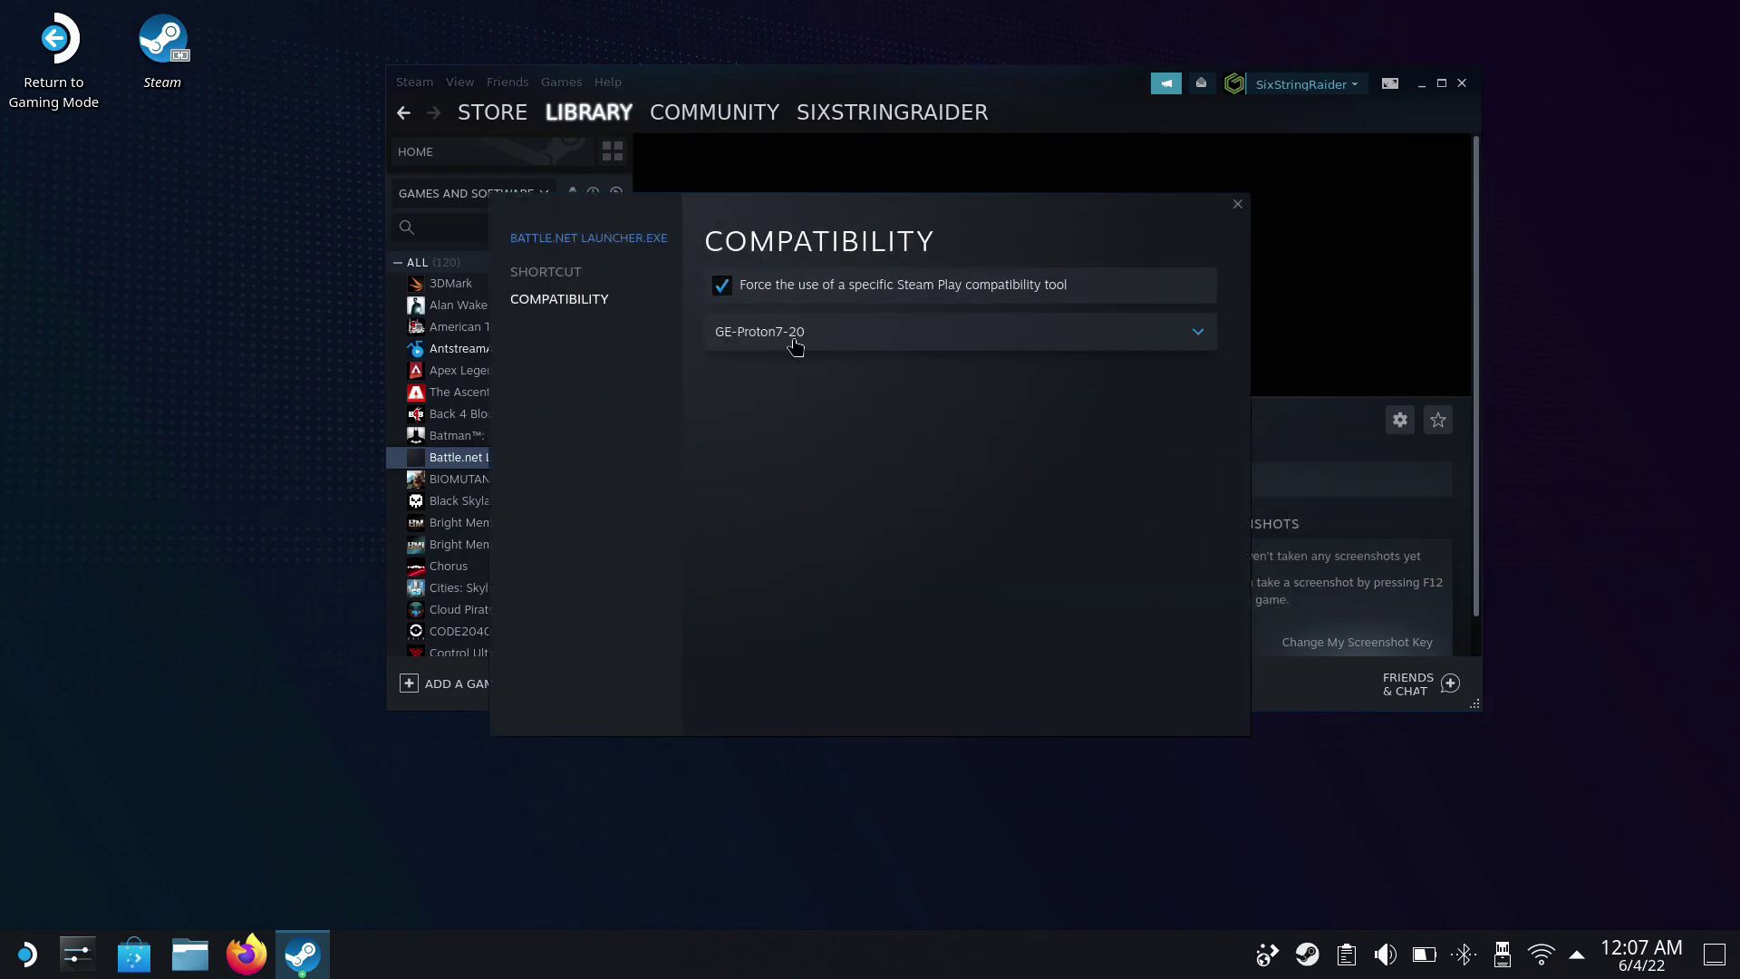
left_click(569, 277)
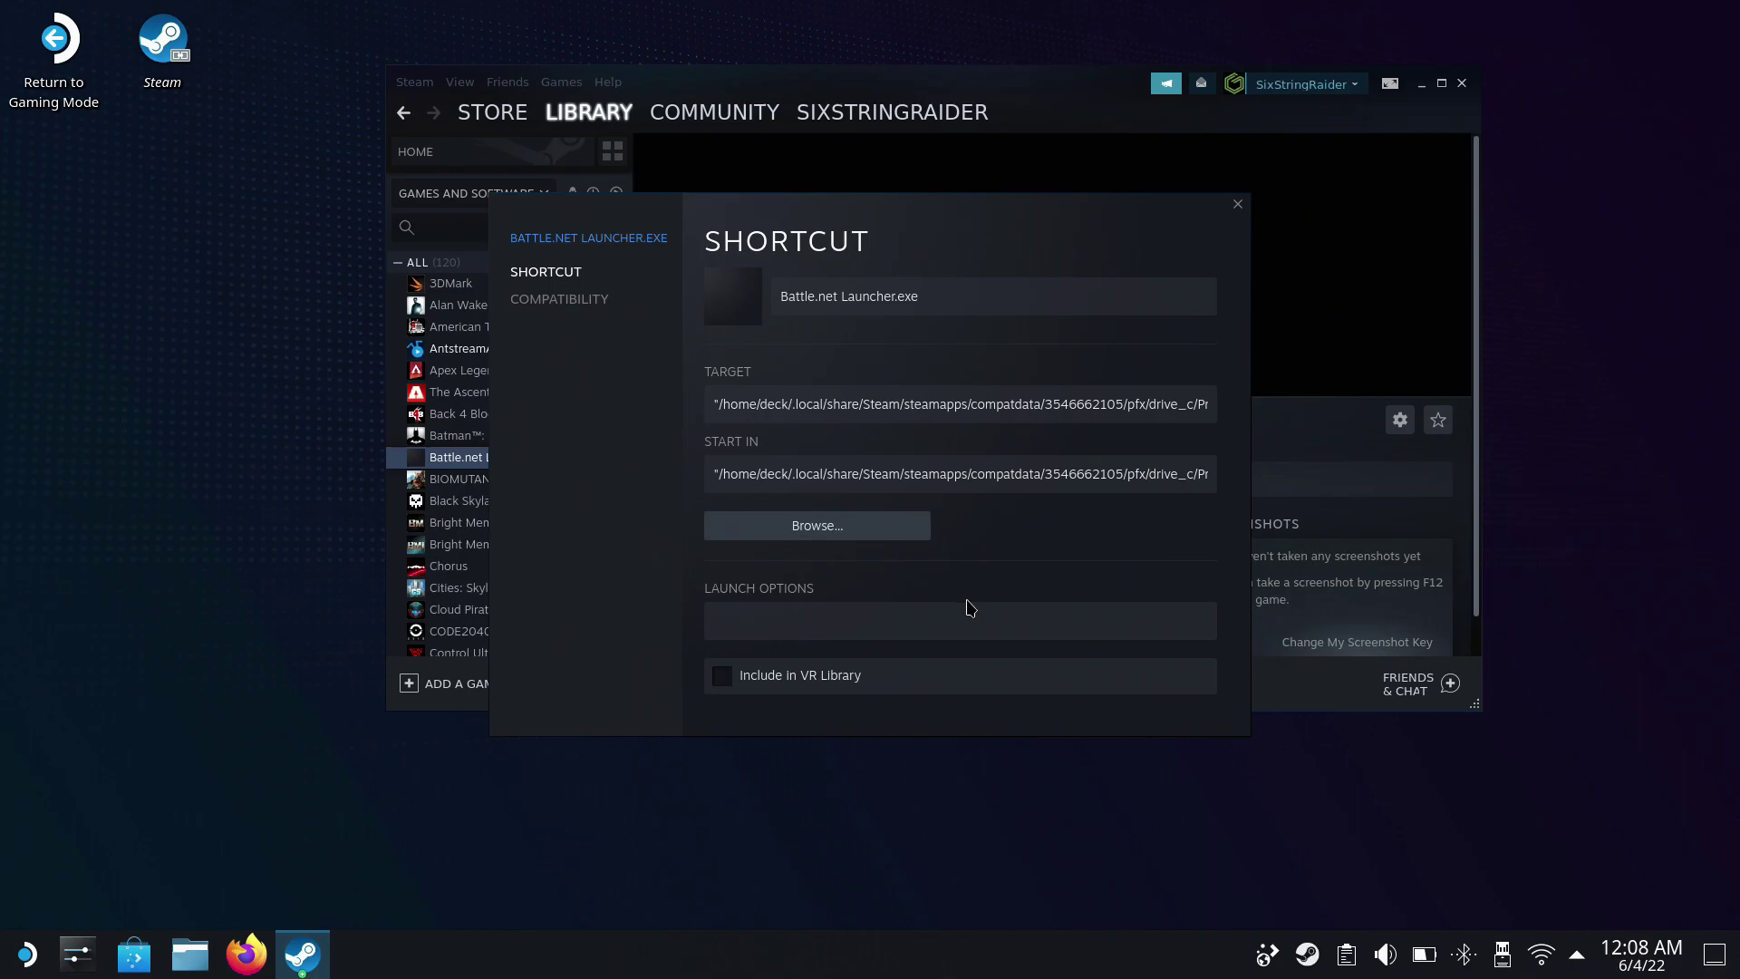
left_click(1237, 205)
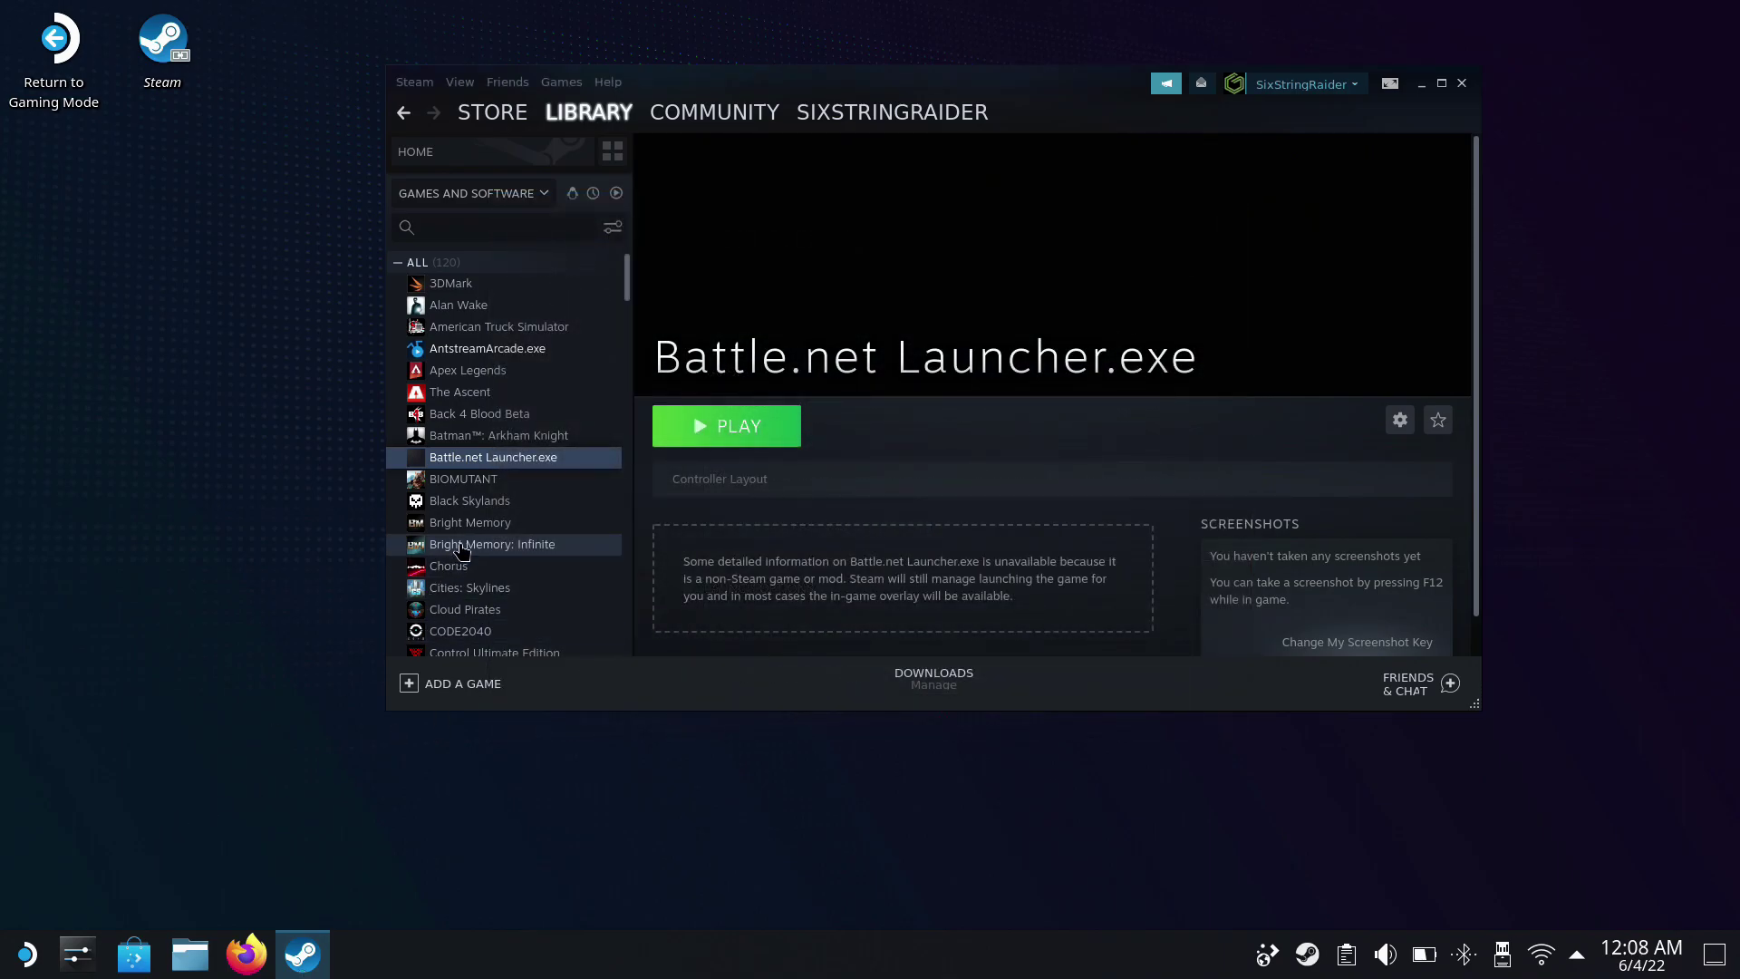
Step: Copy the launch options text from the Epic Games Launcher entry's shortcut properties
scroll(463, 550, "down", 6)
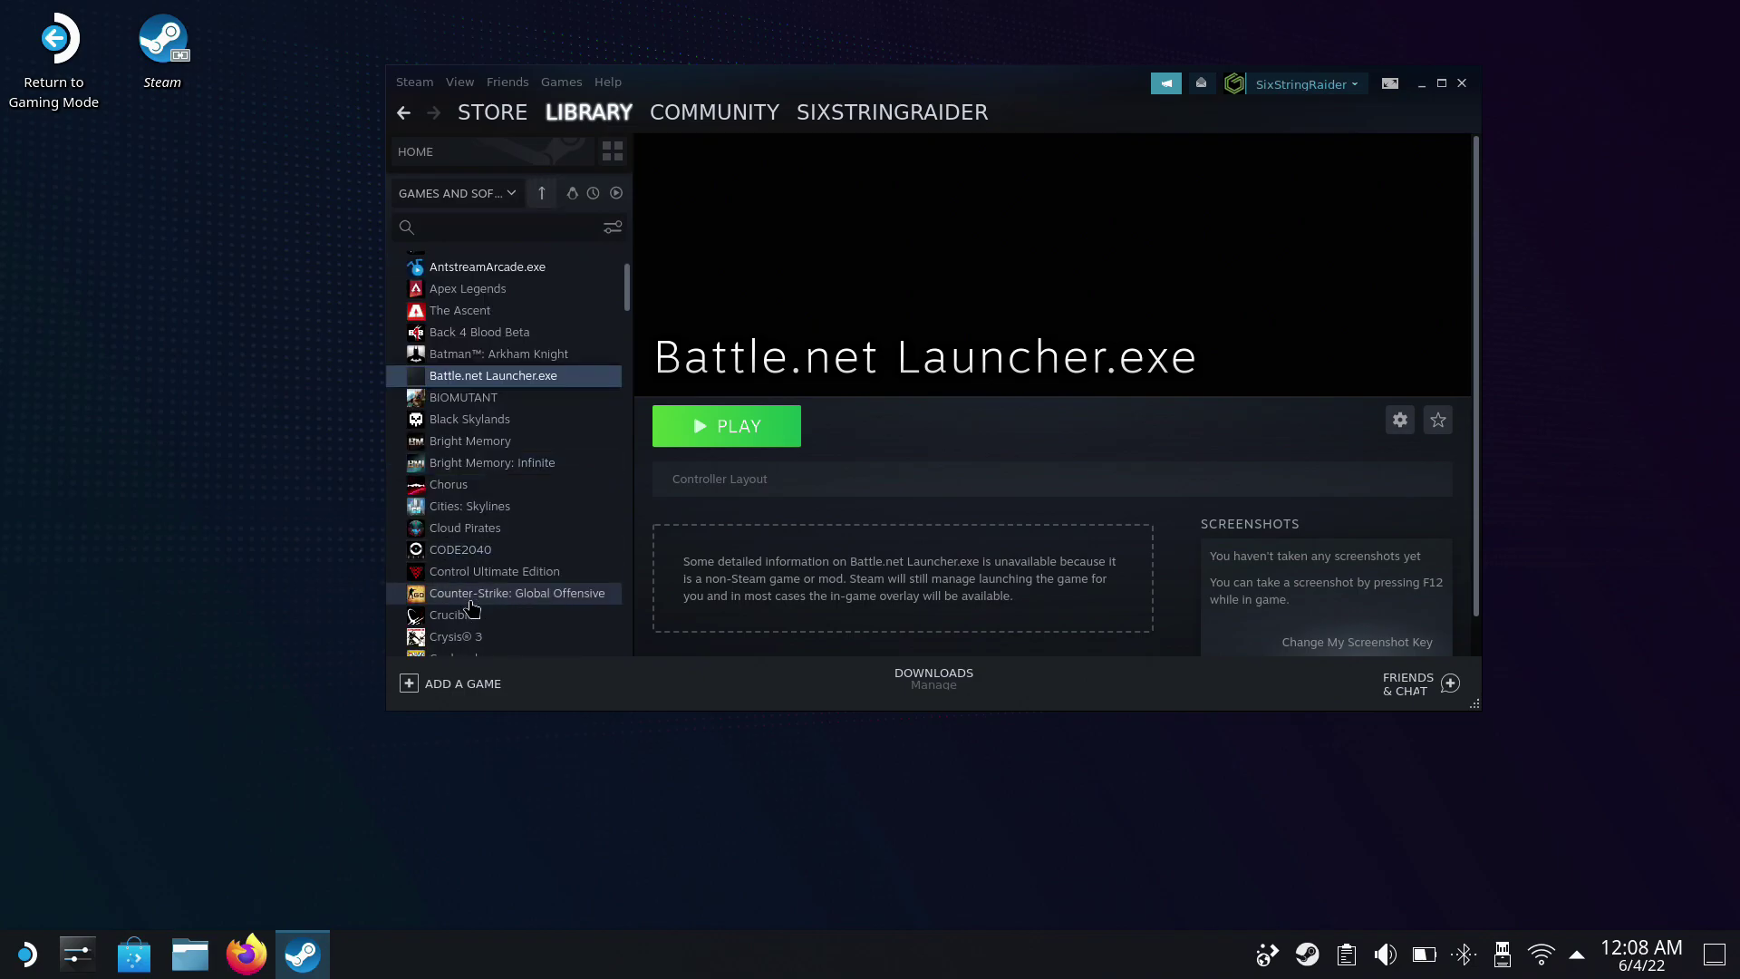
scroll(474, 589, "down", 3)
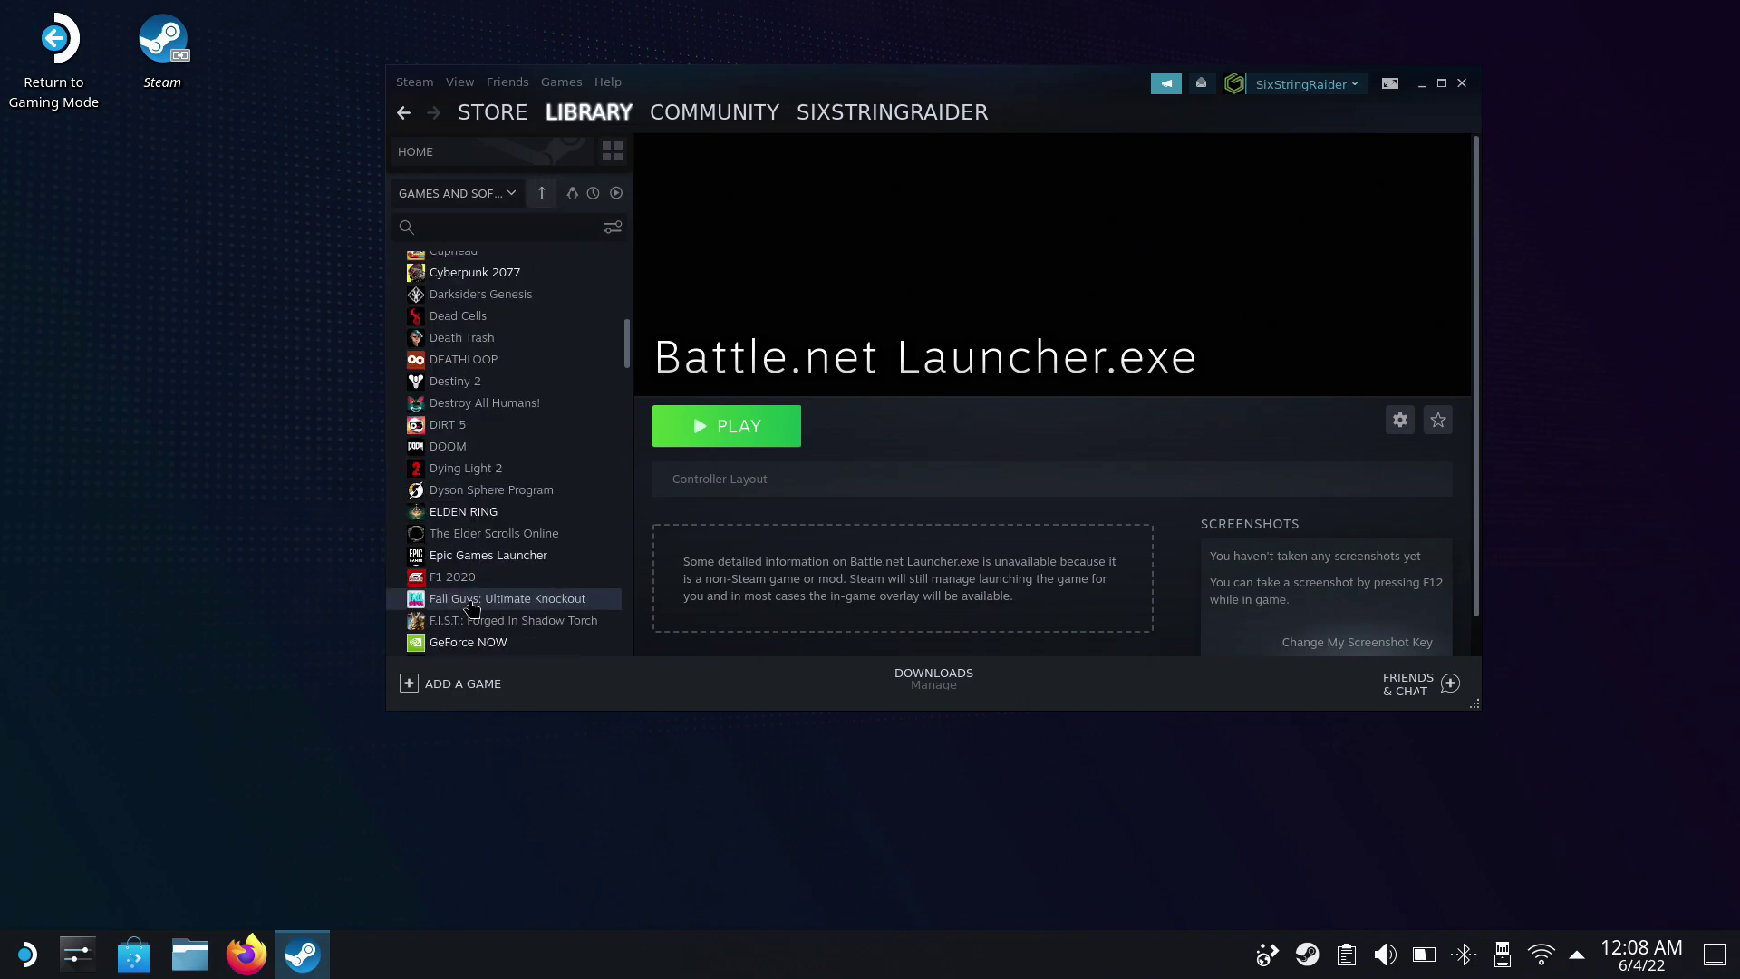
left_click(480, 562)
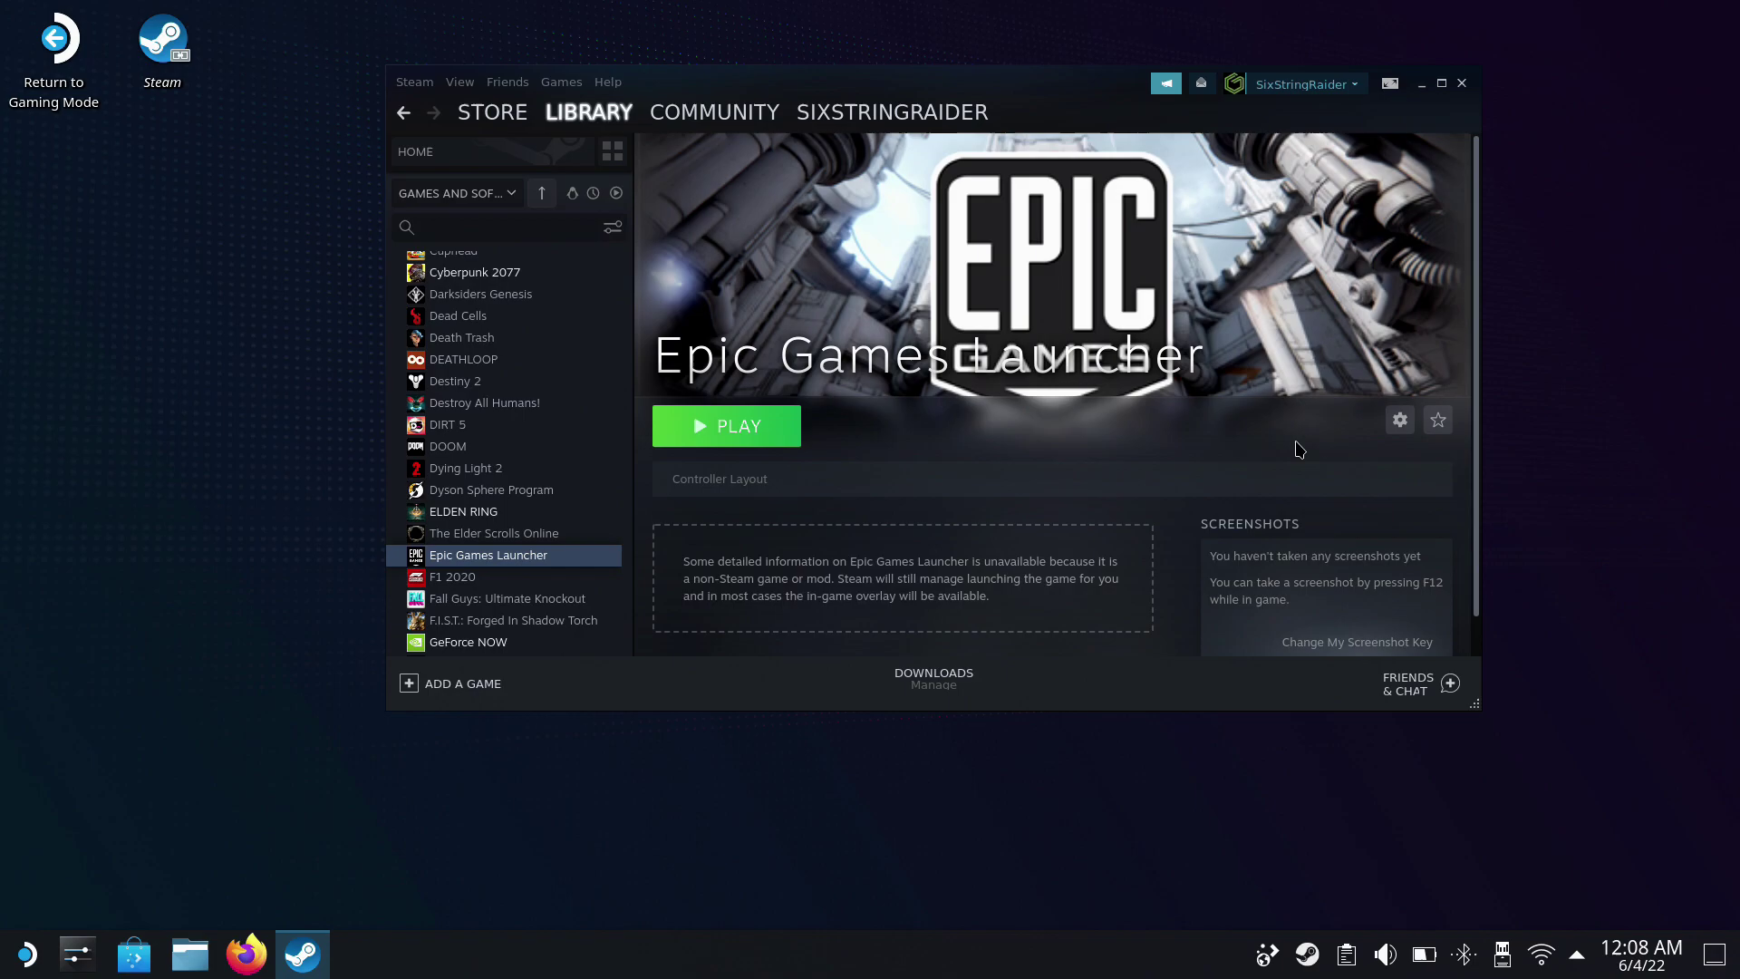
left_click(1400, 422)
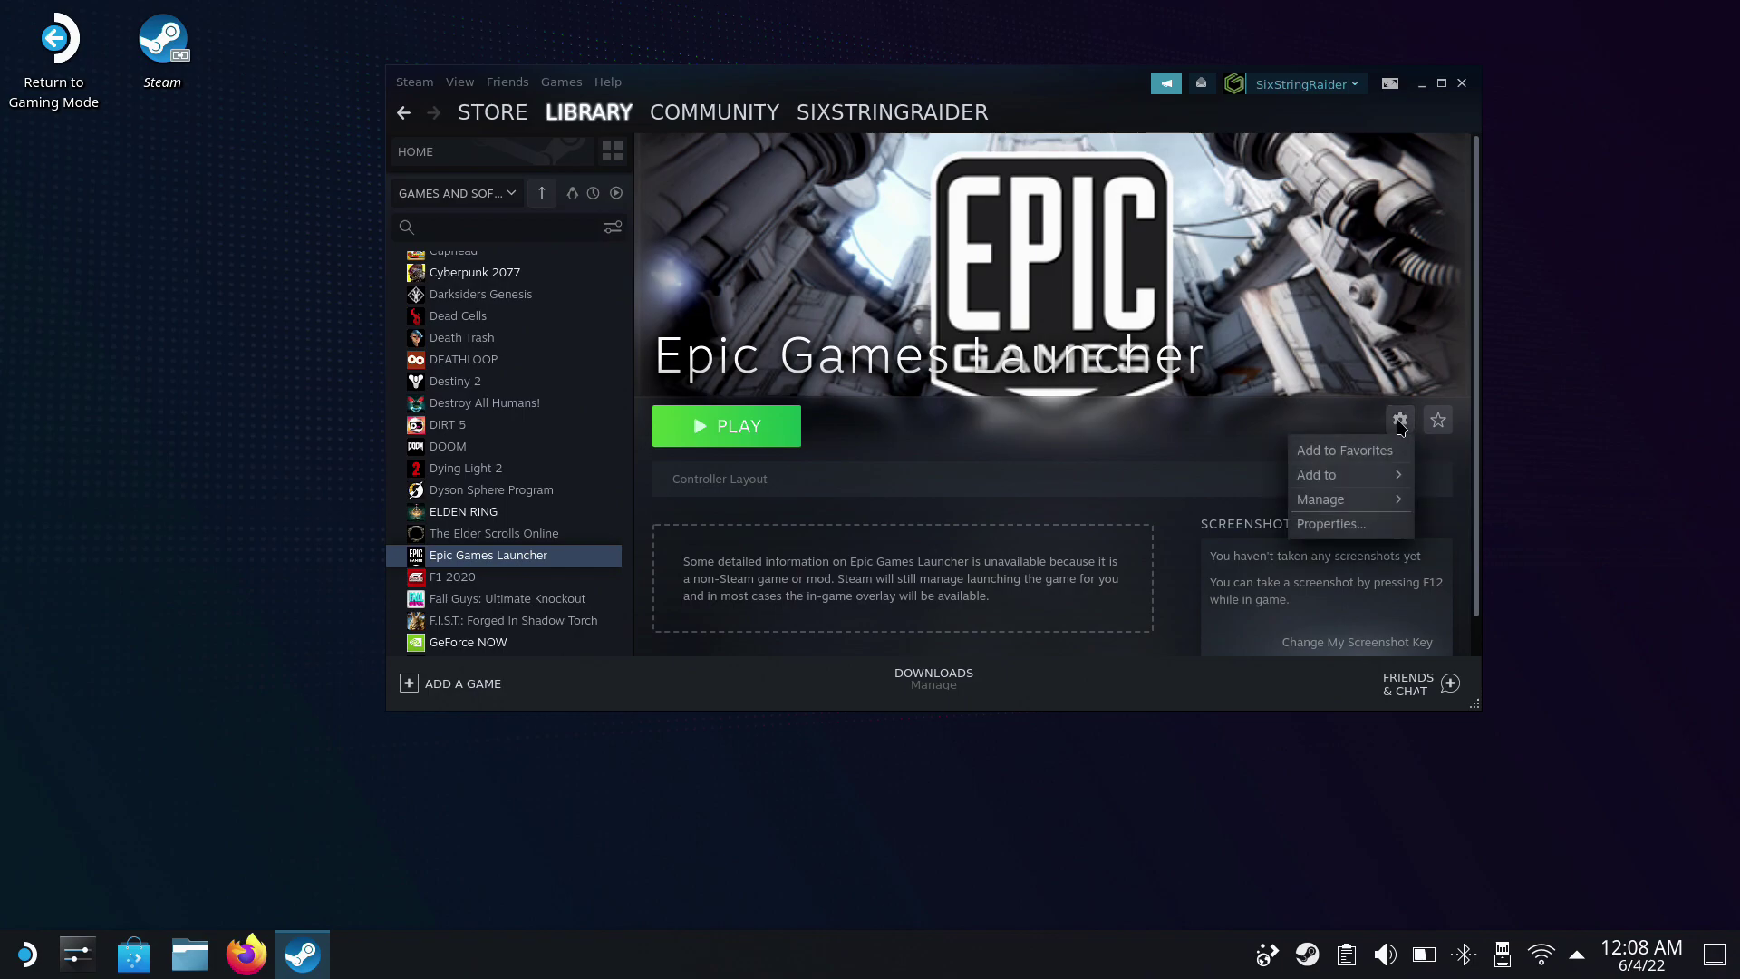
left_click(1328, 524)
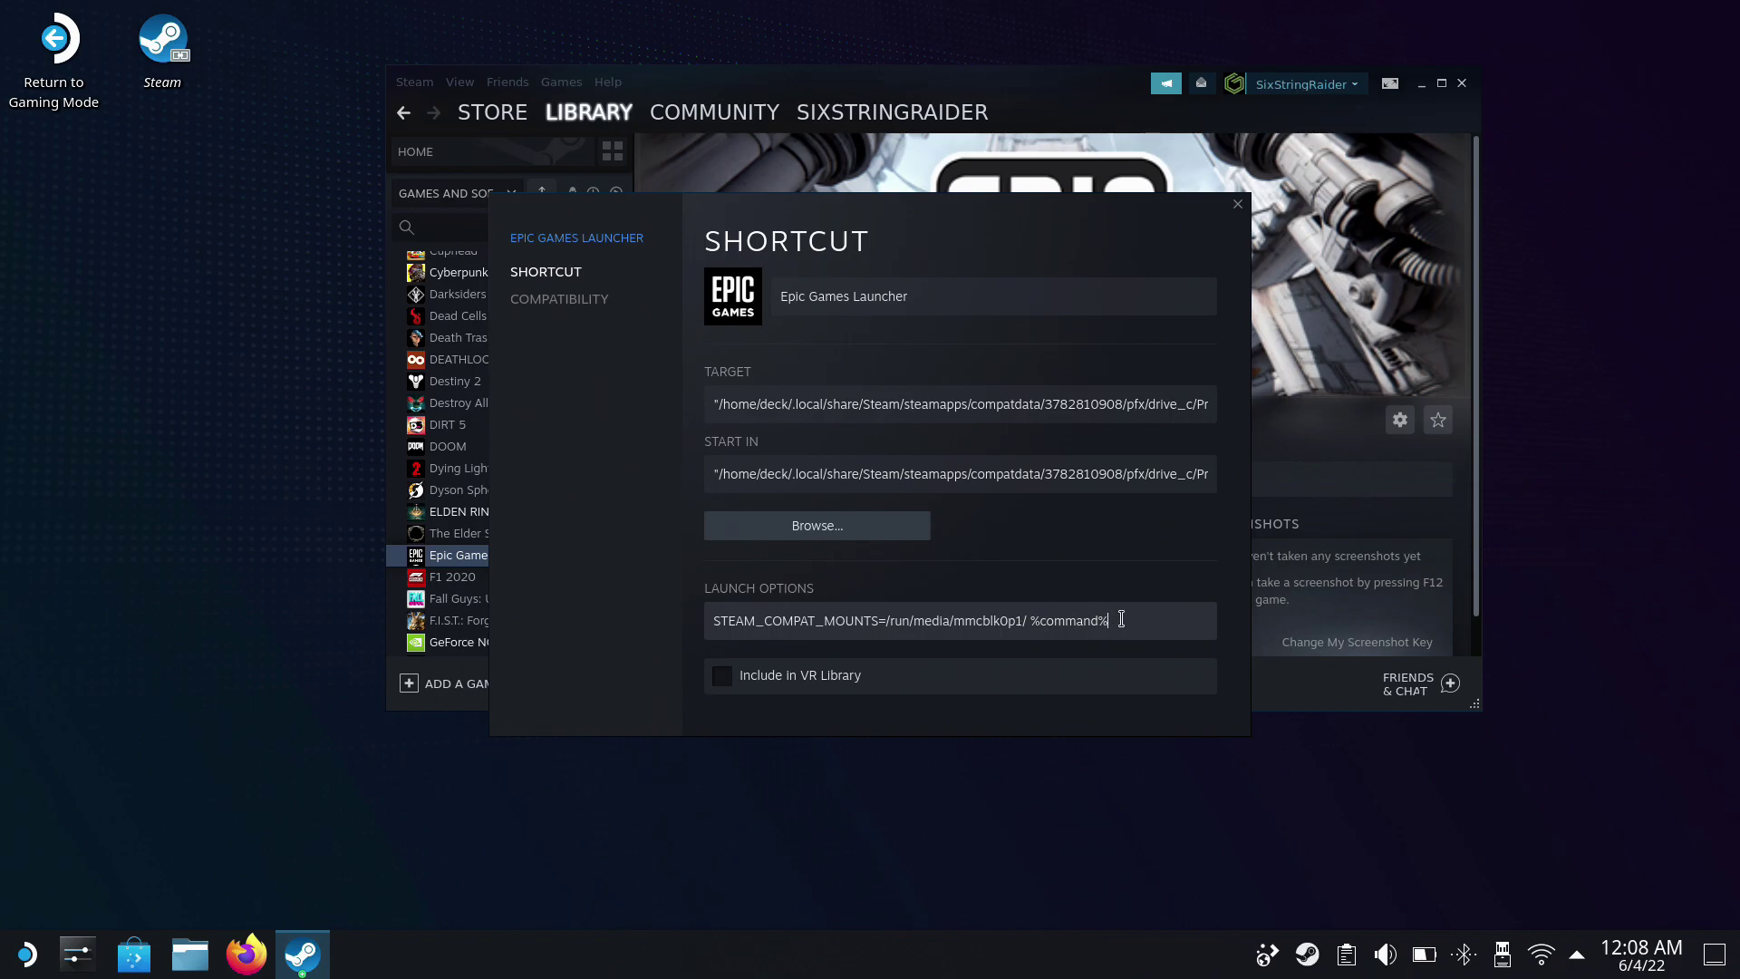
left_click_drag(1121, 619, 727, 625)
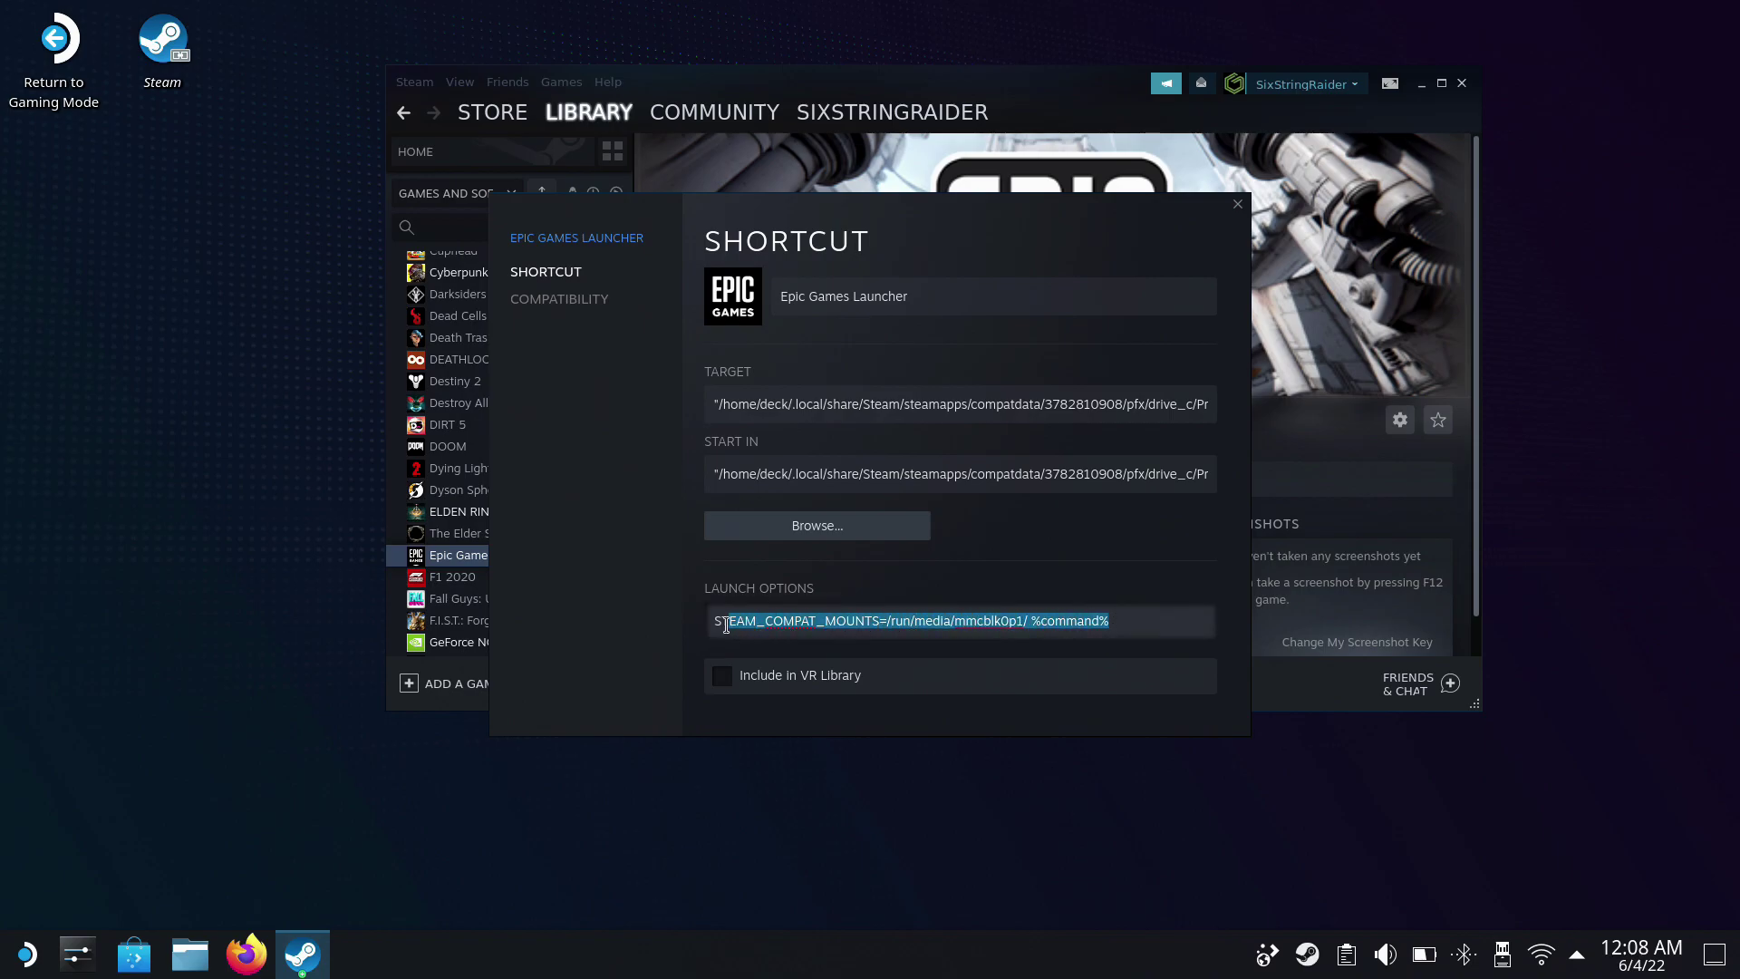
right_click(719, 626)
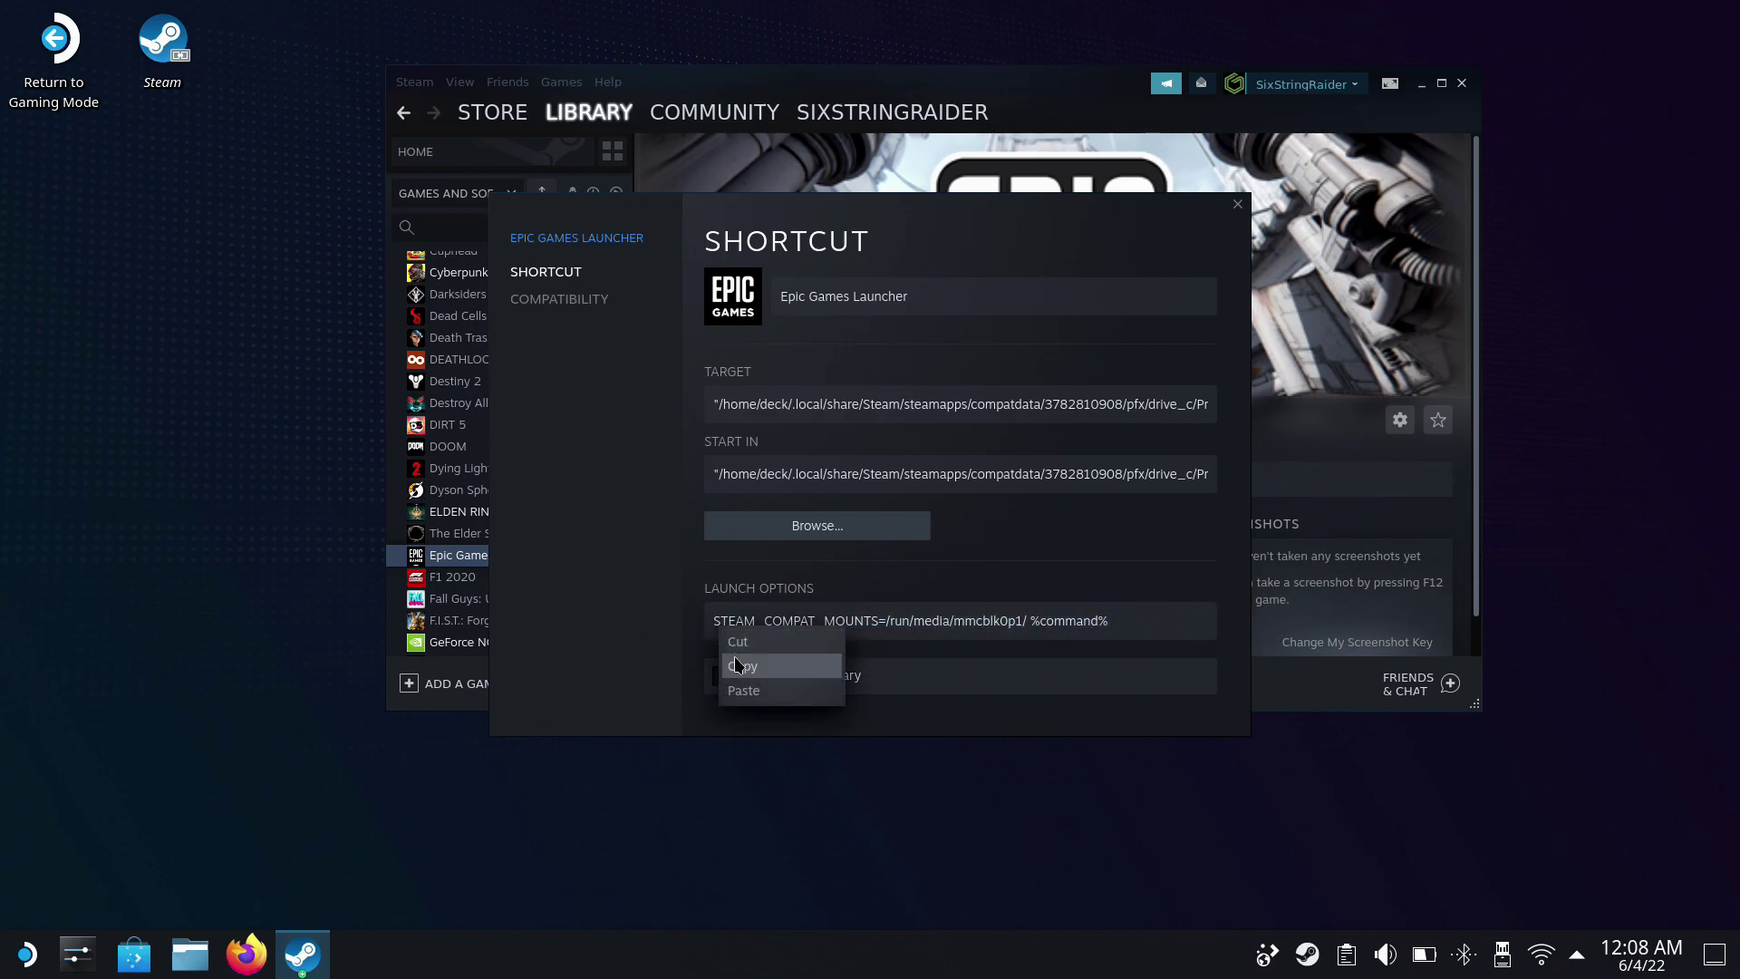
left_click(739, 660)
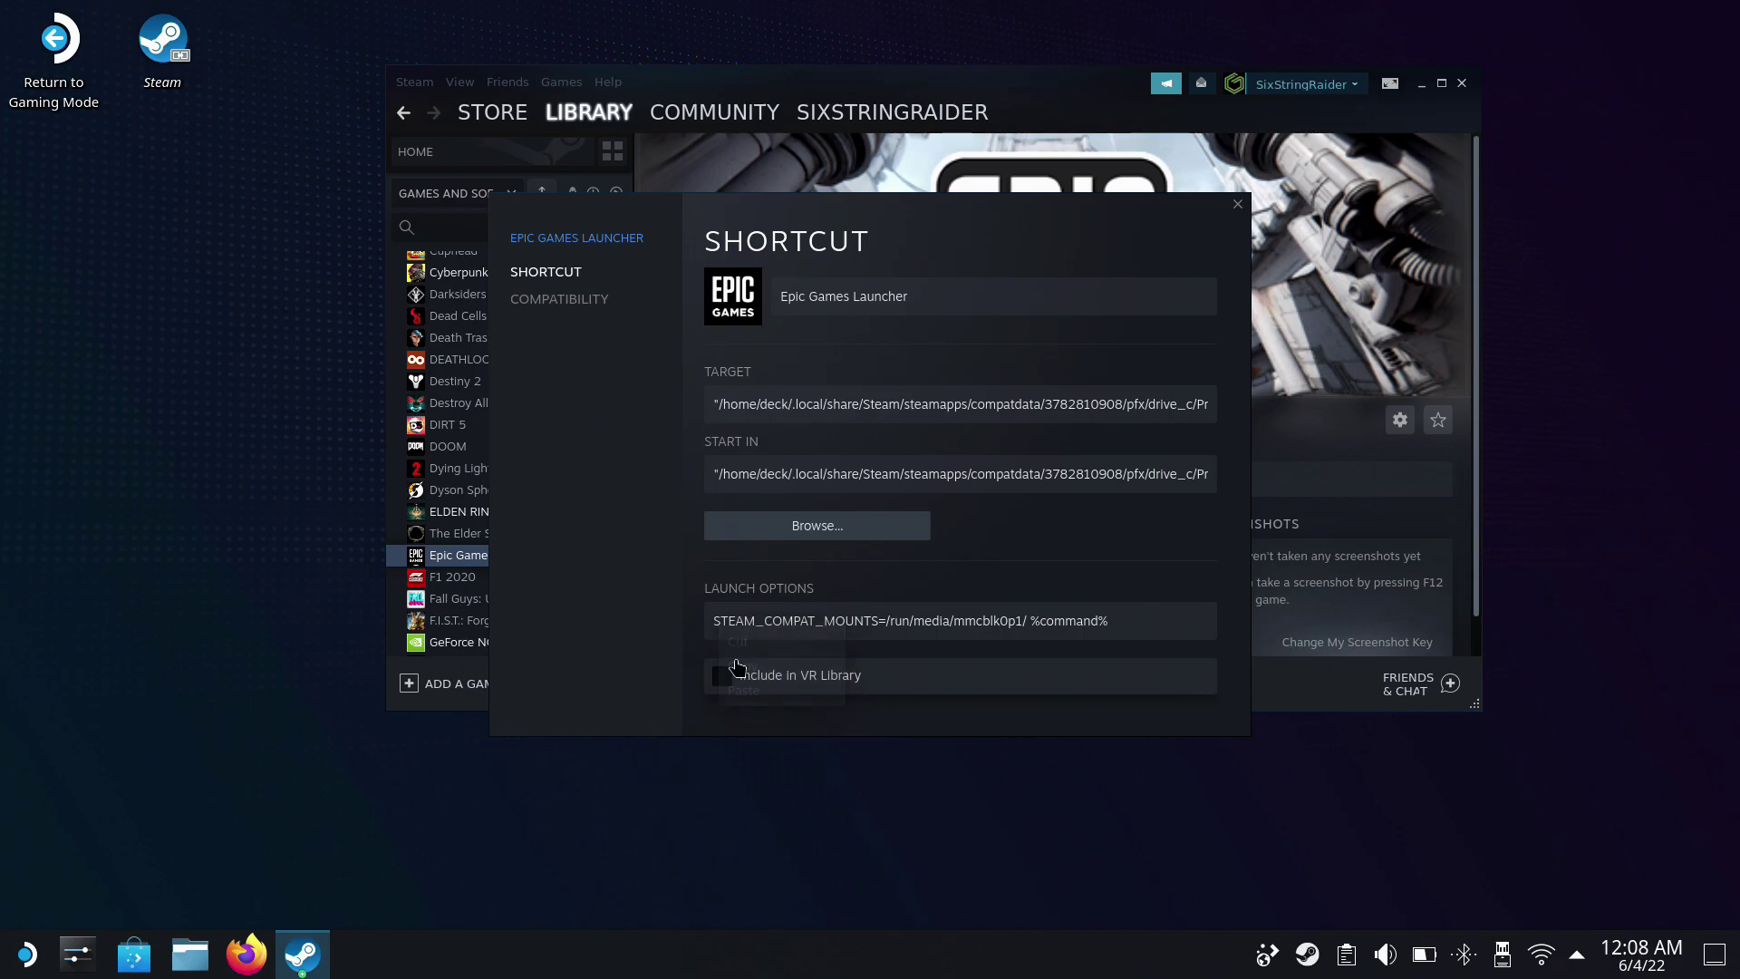
left_click(1237, 208)
Step: Set the launch options of Battle.net Launcher.exe to the copied STEAM_COMPAT_MOUNTS=/run/media/mmcblk0p1/ %command%
scroll(516, 408, "up", 8)
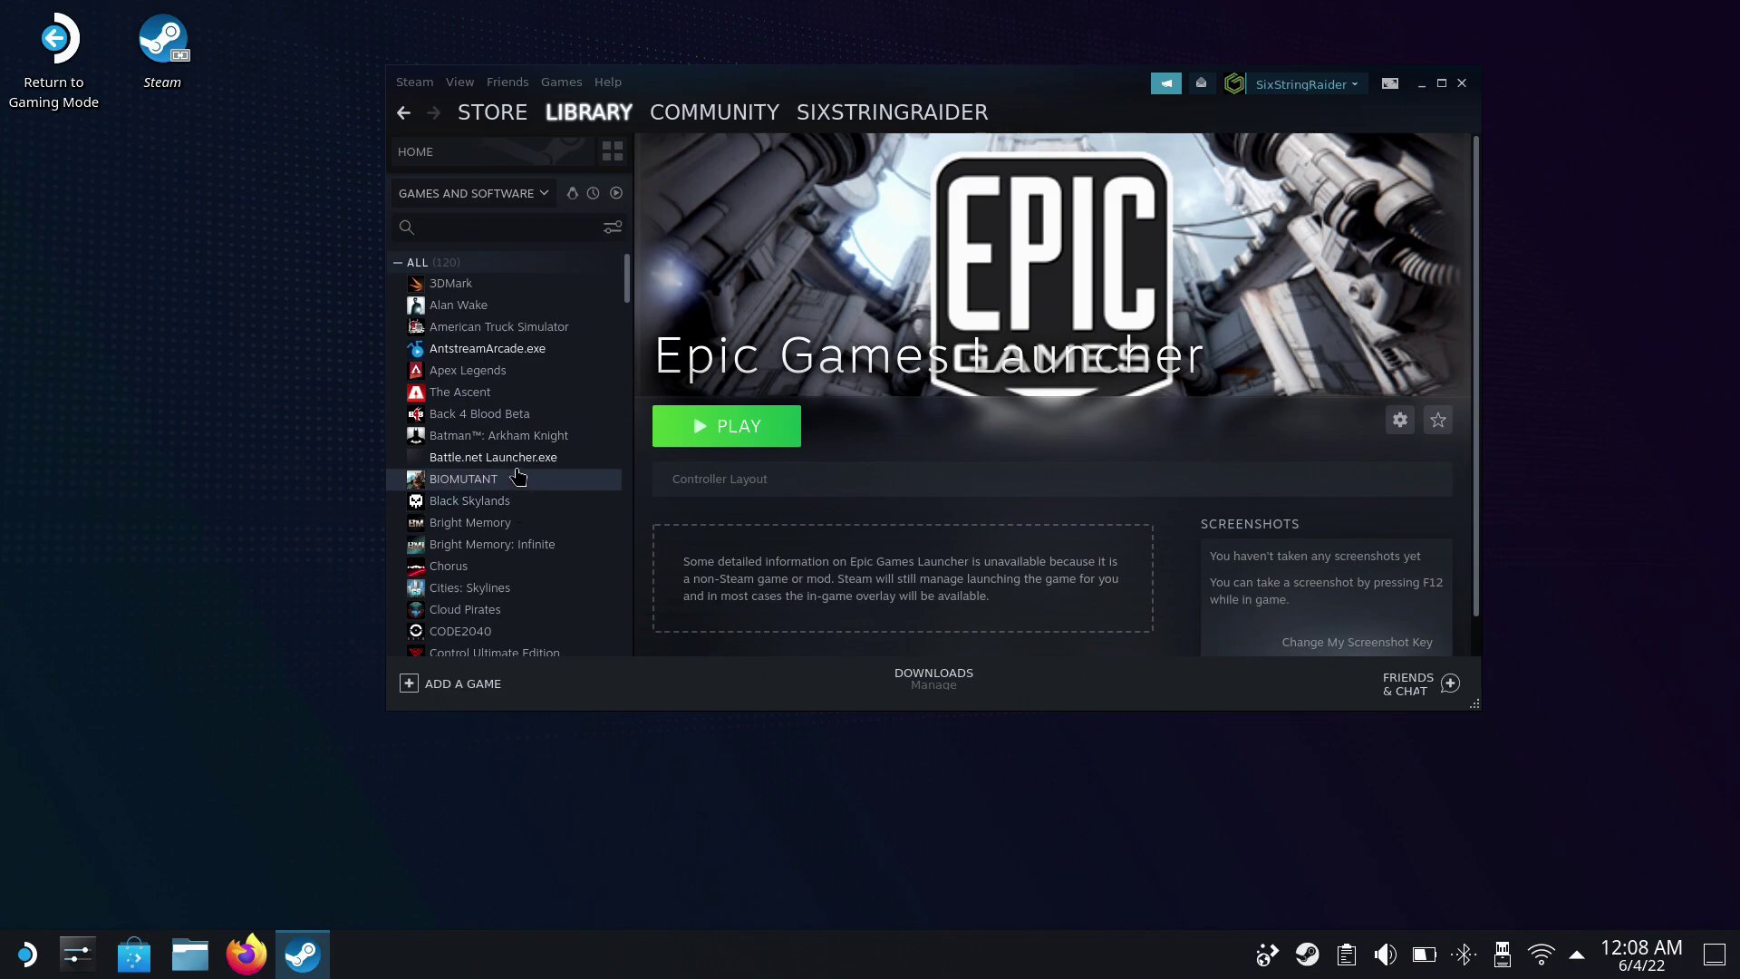
left_click(518, 459)
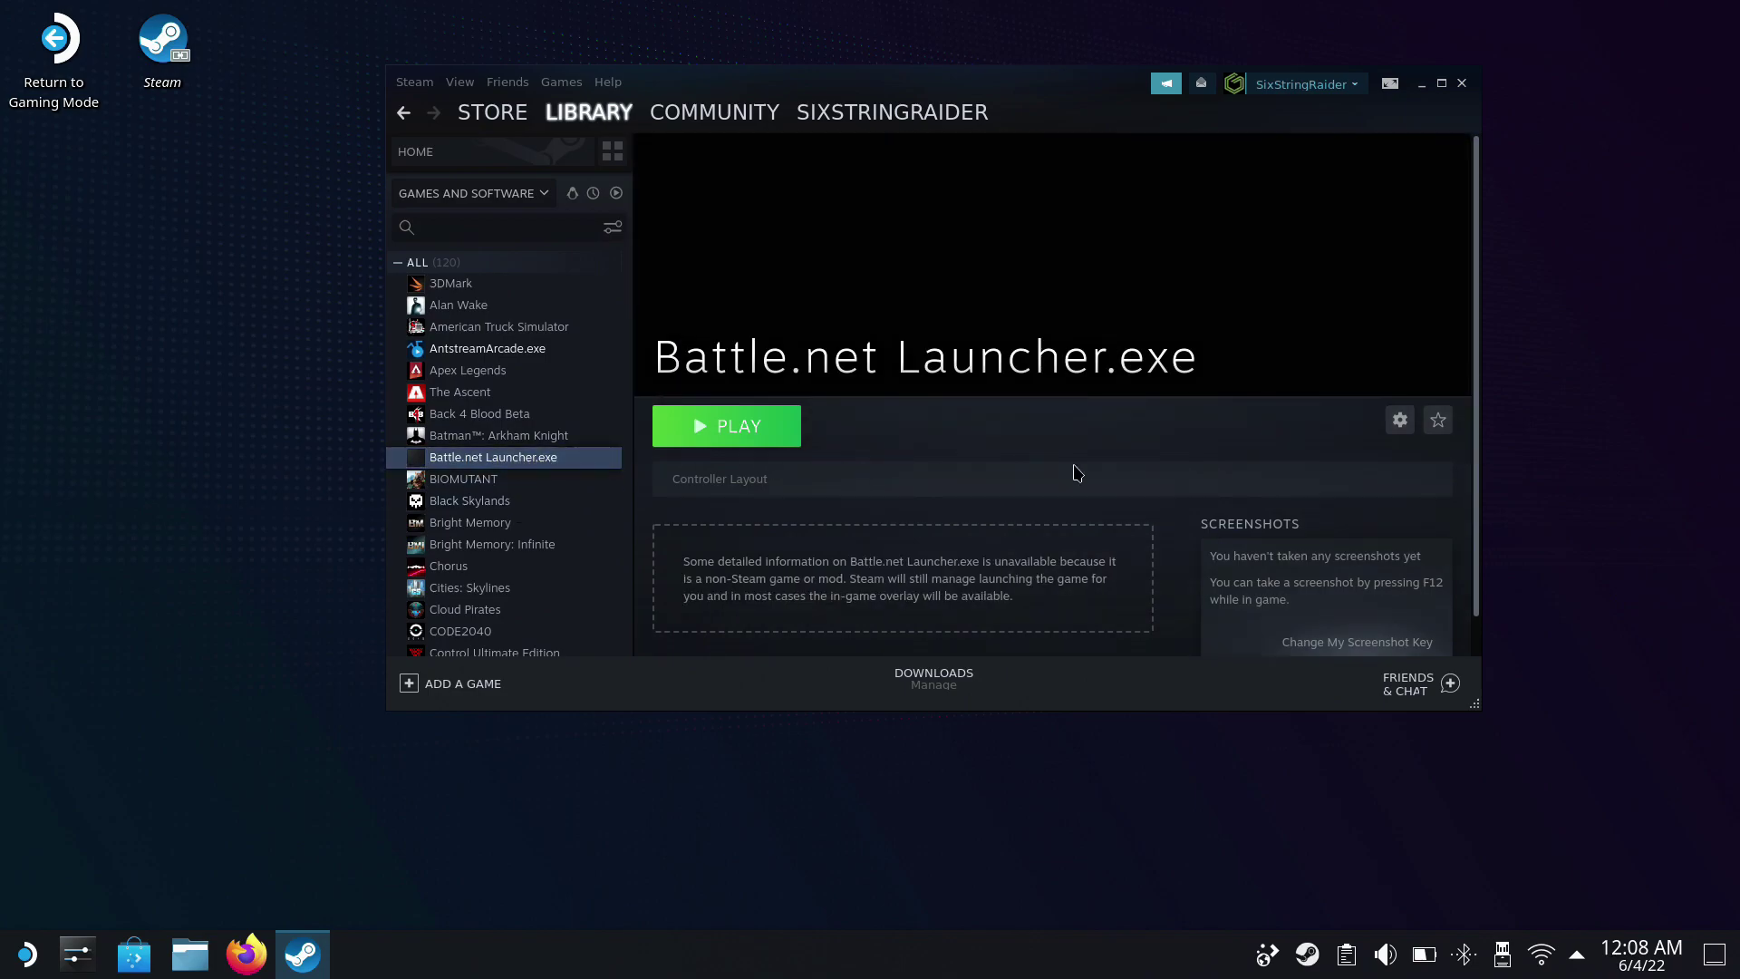
left_click(1401, 420)
left_click(1342, 524)
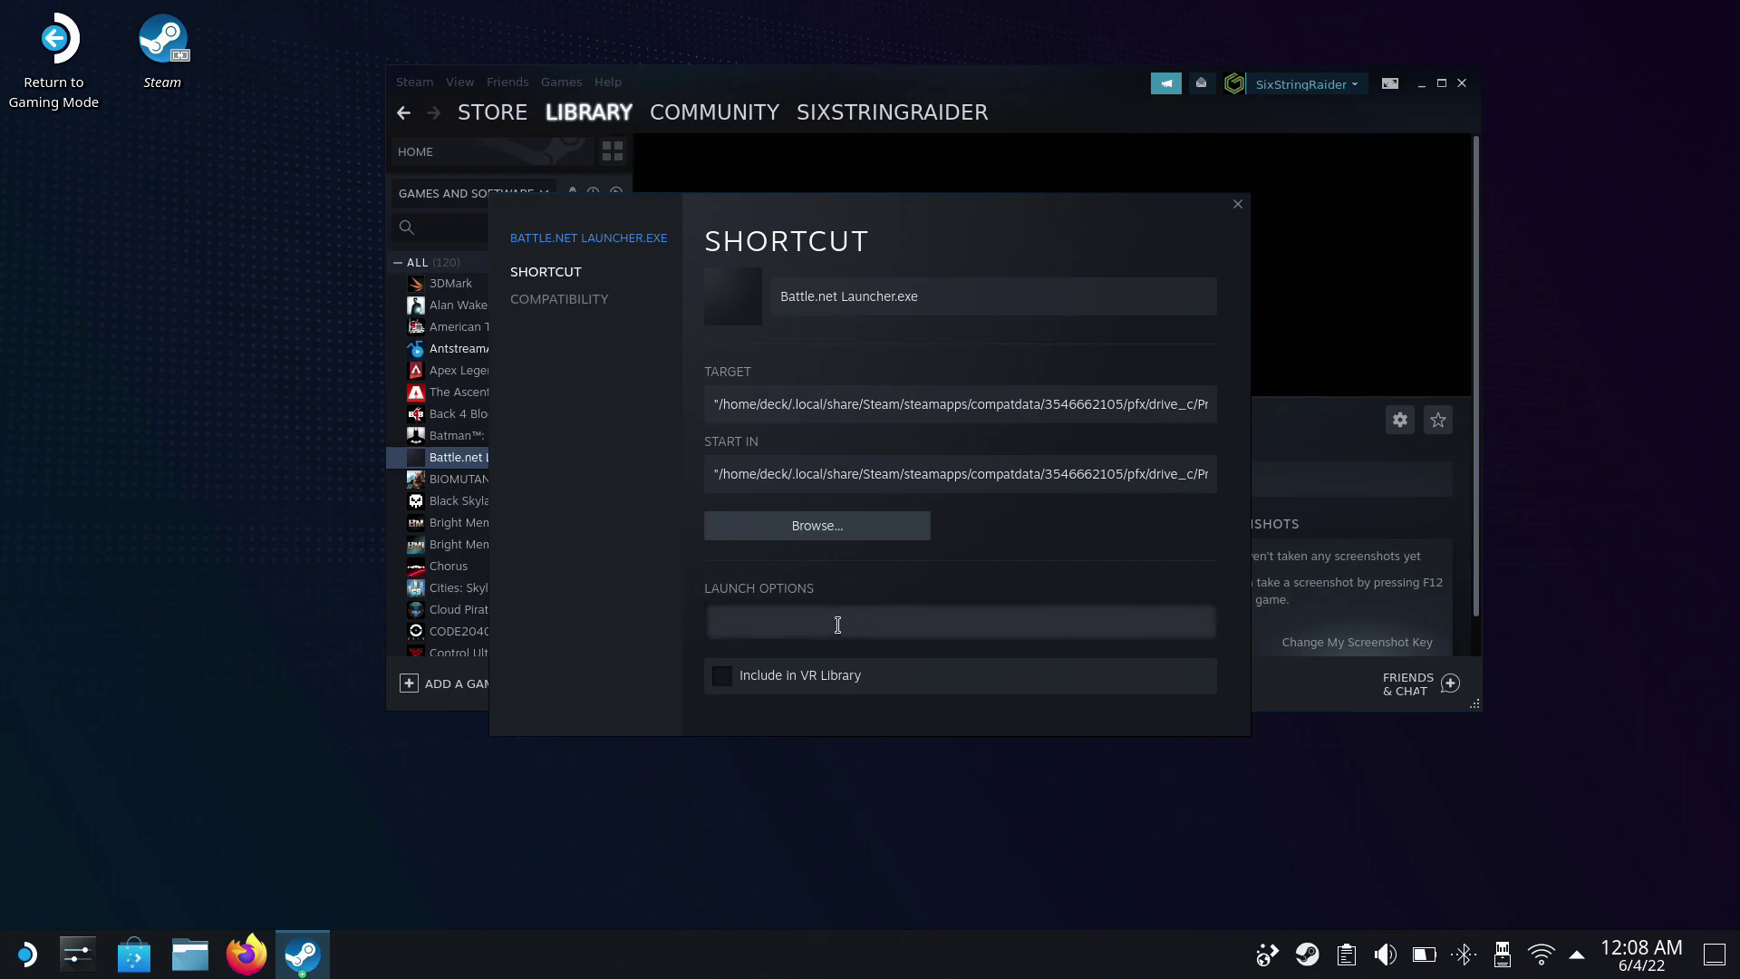
right_click(848, 627)
left_click(854, 642)
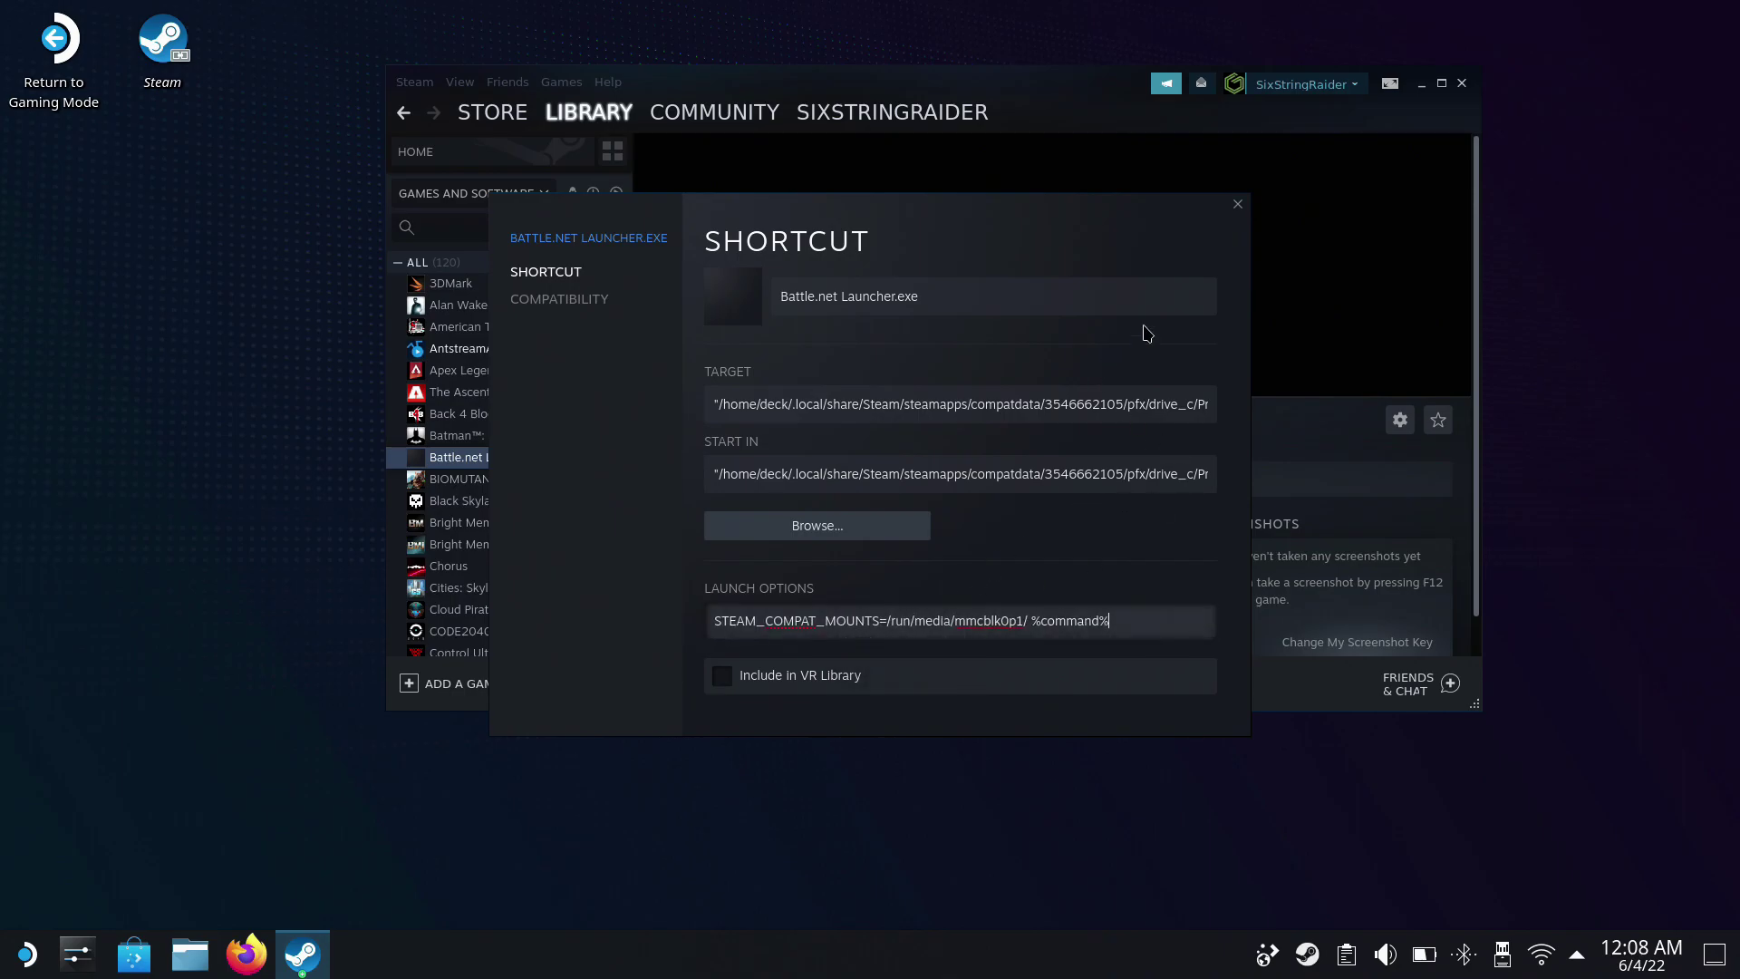
left_click(1238, 205)
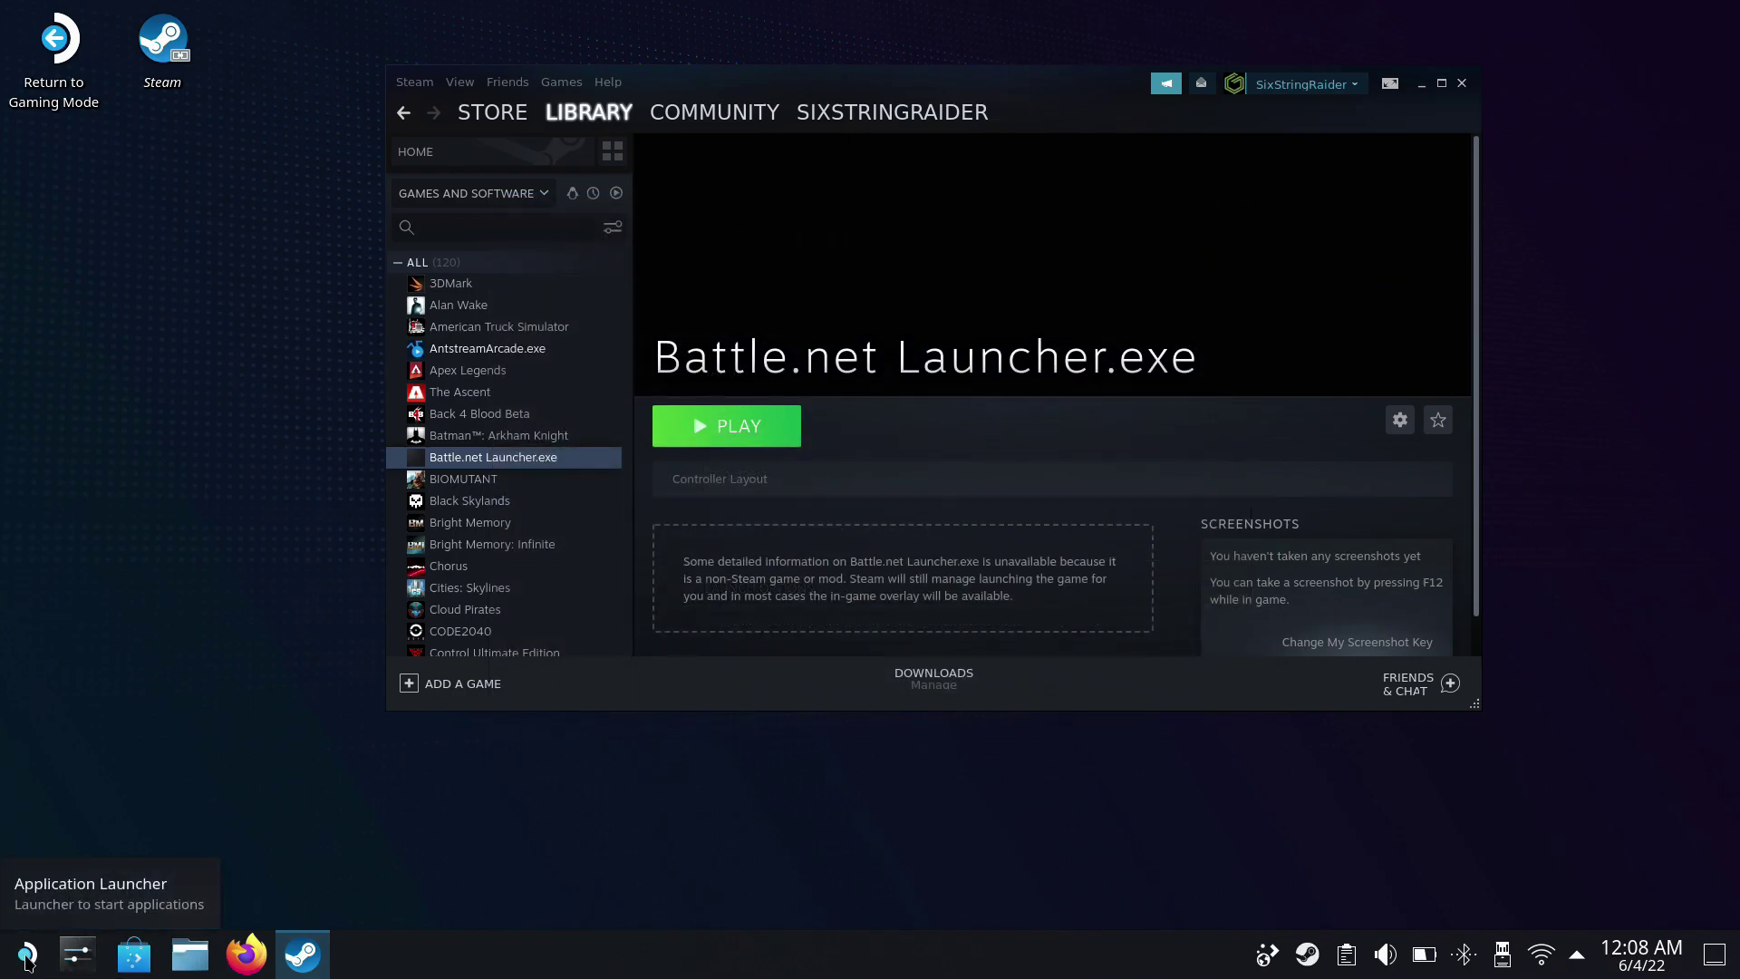
Step: Switch to the Dolphin file manager, open the removable device named primary and show its full folder path
left_click(193, 957)
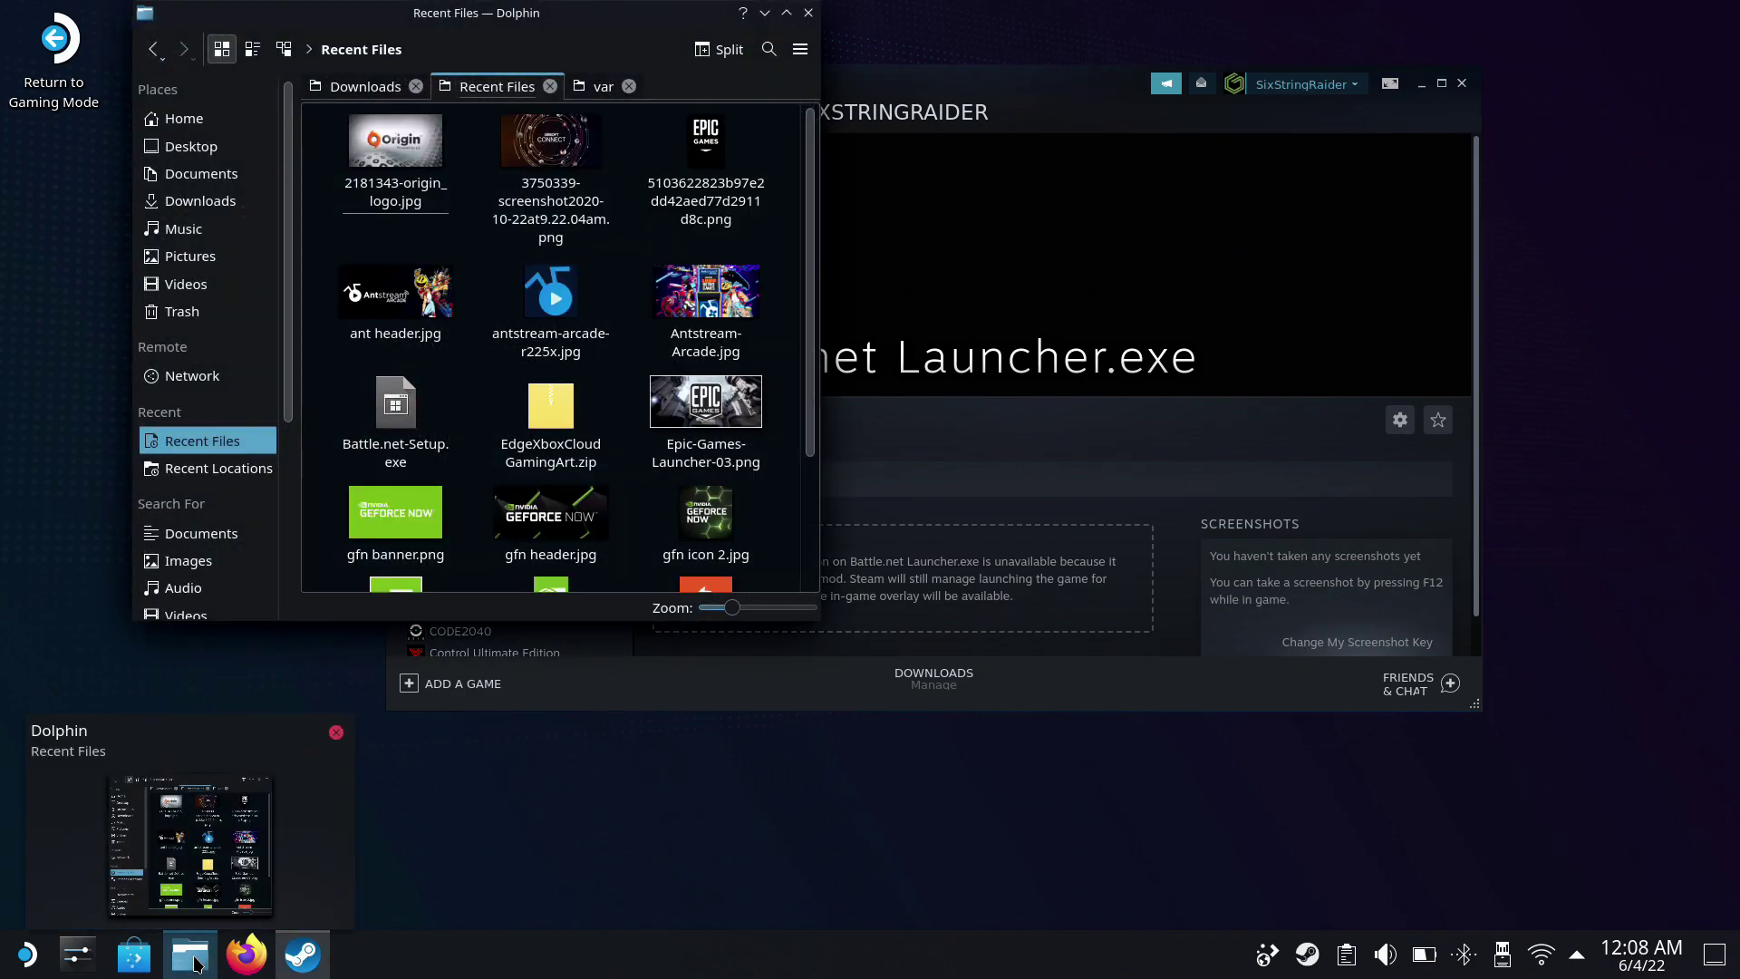
scroll(208, 544, "down", 5)
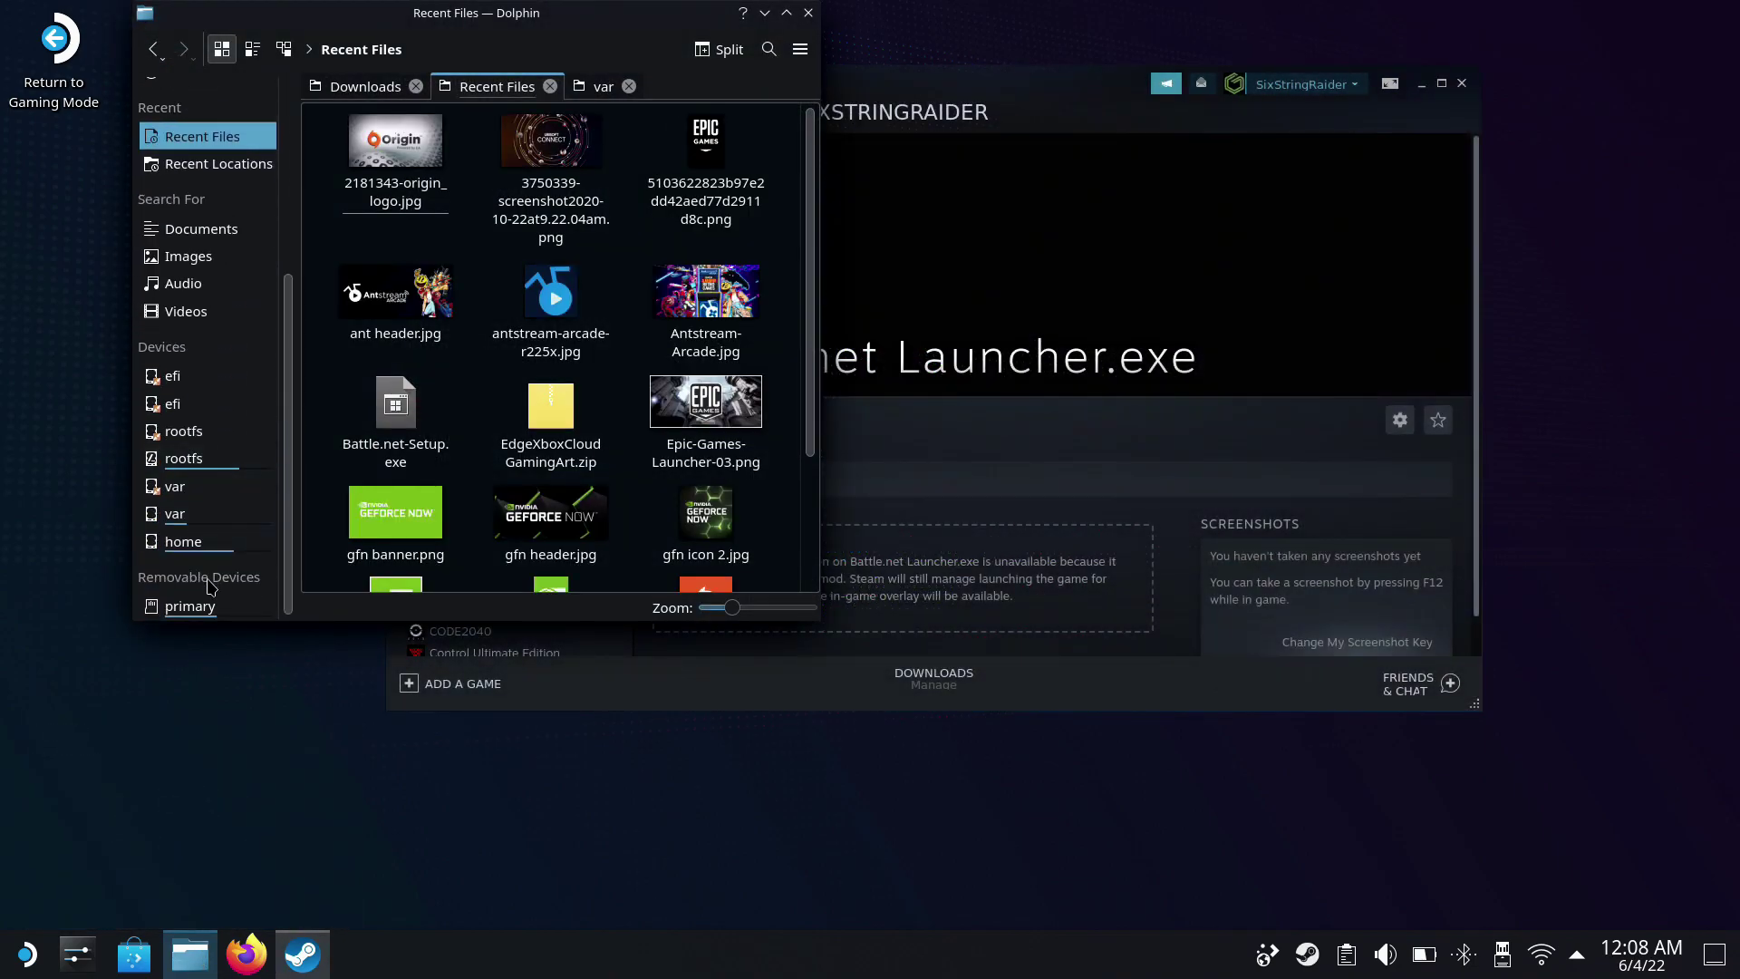
left_click(205, 606)
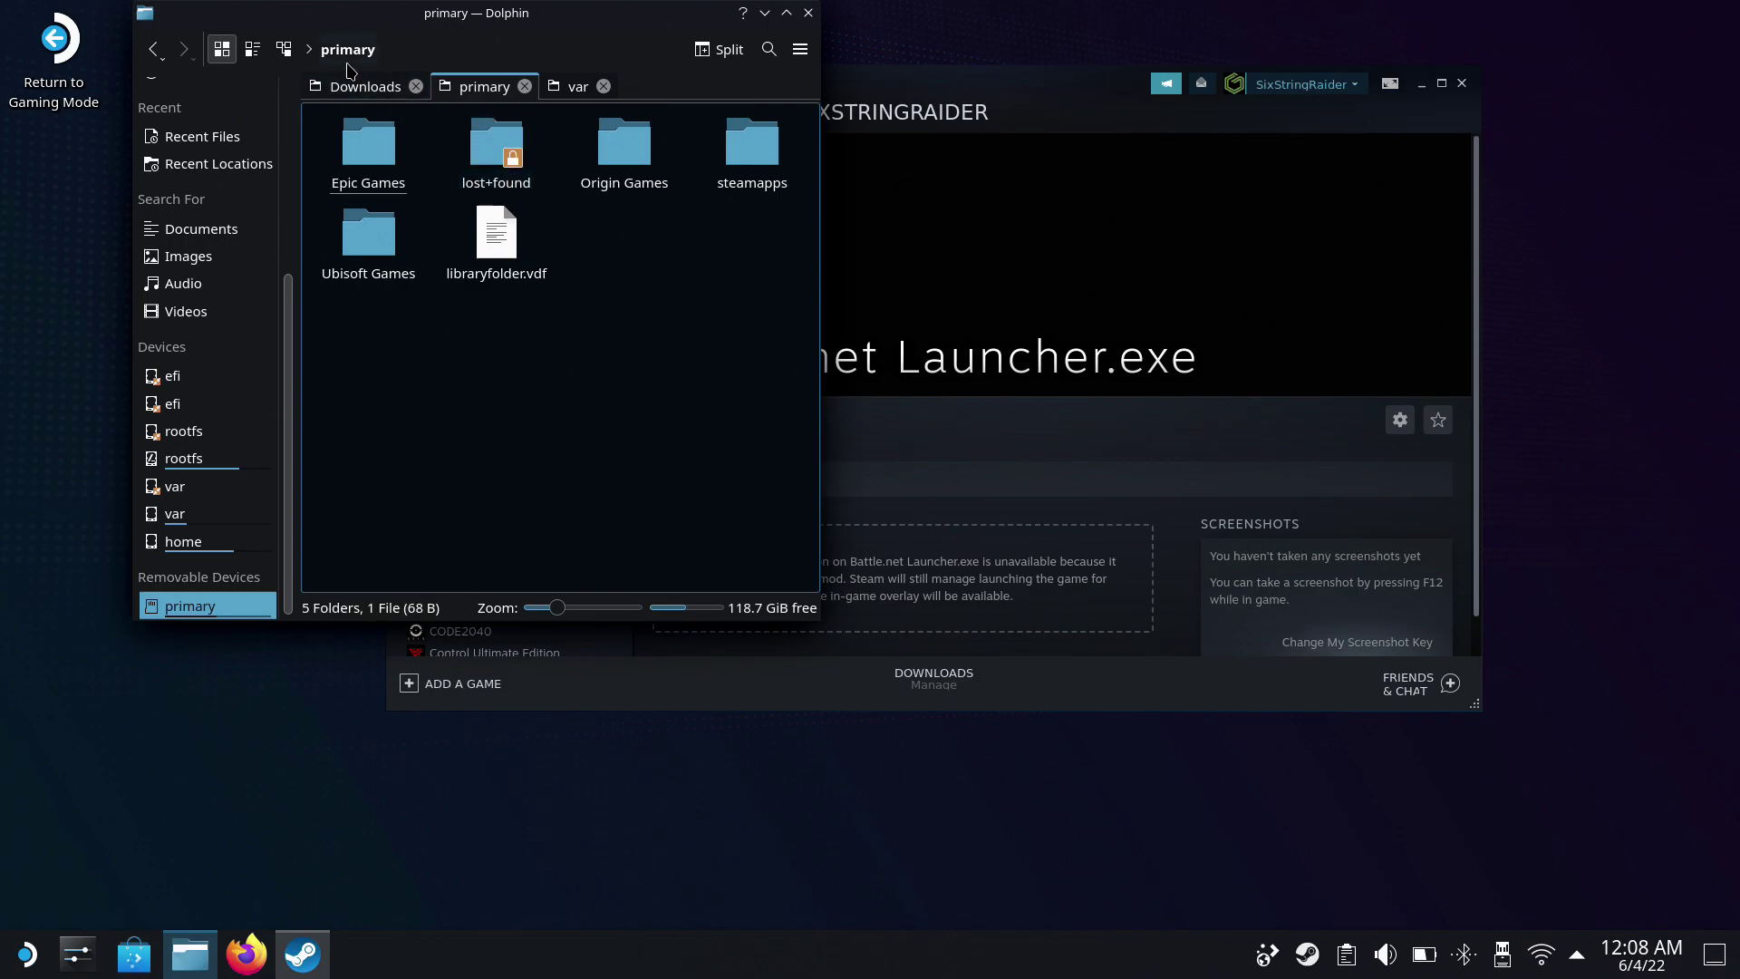
left_click(309, 50)
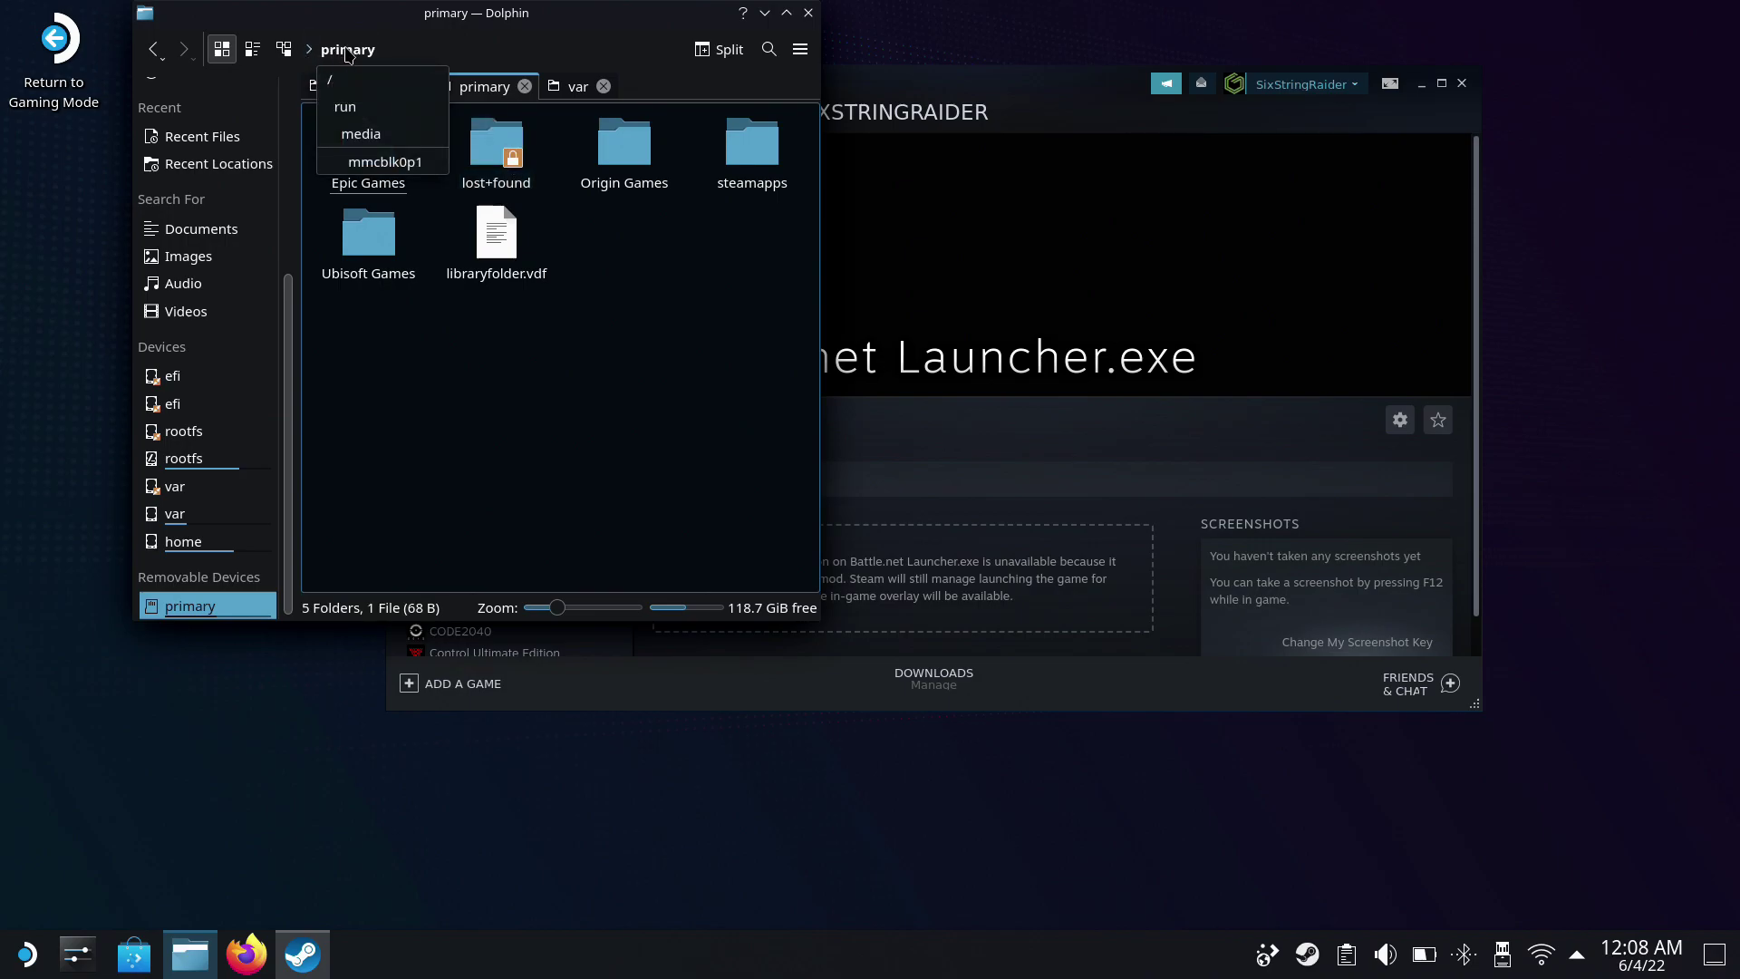
left_click(379, 56)
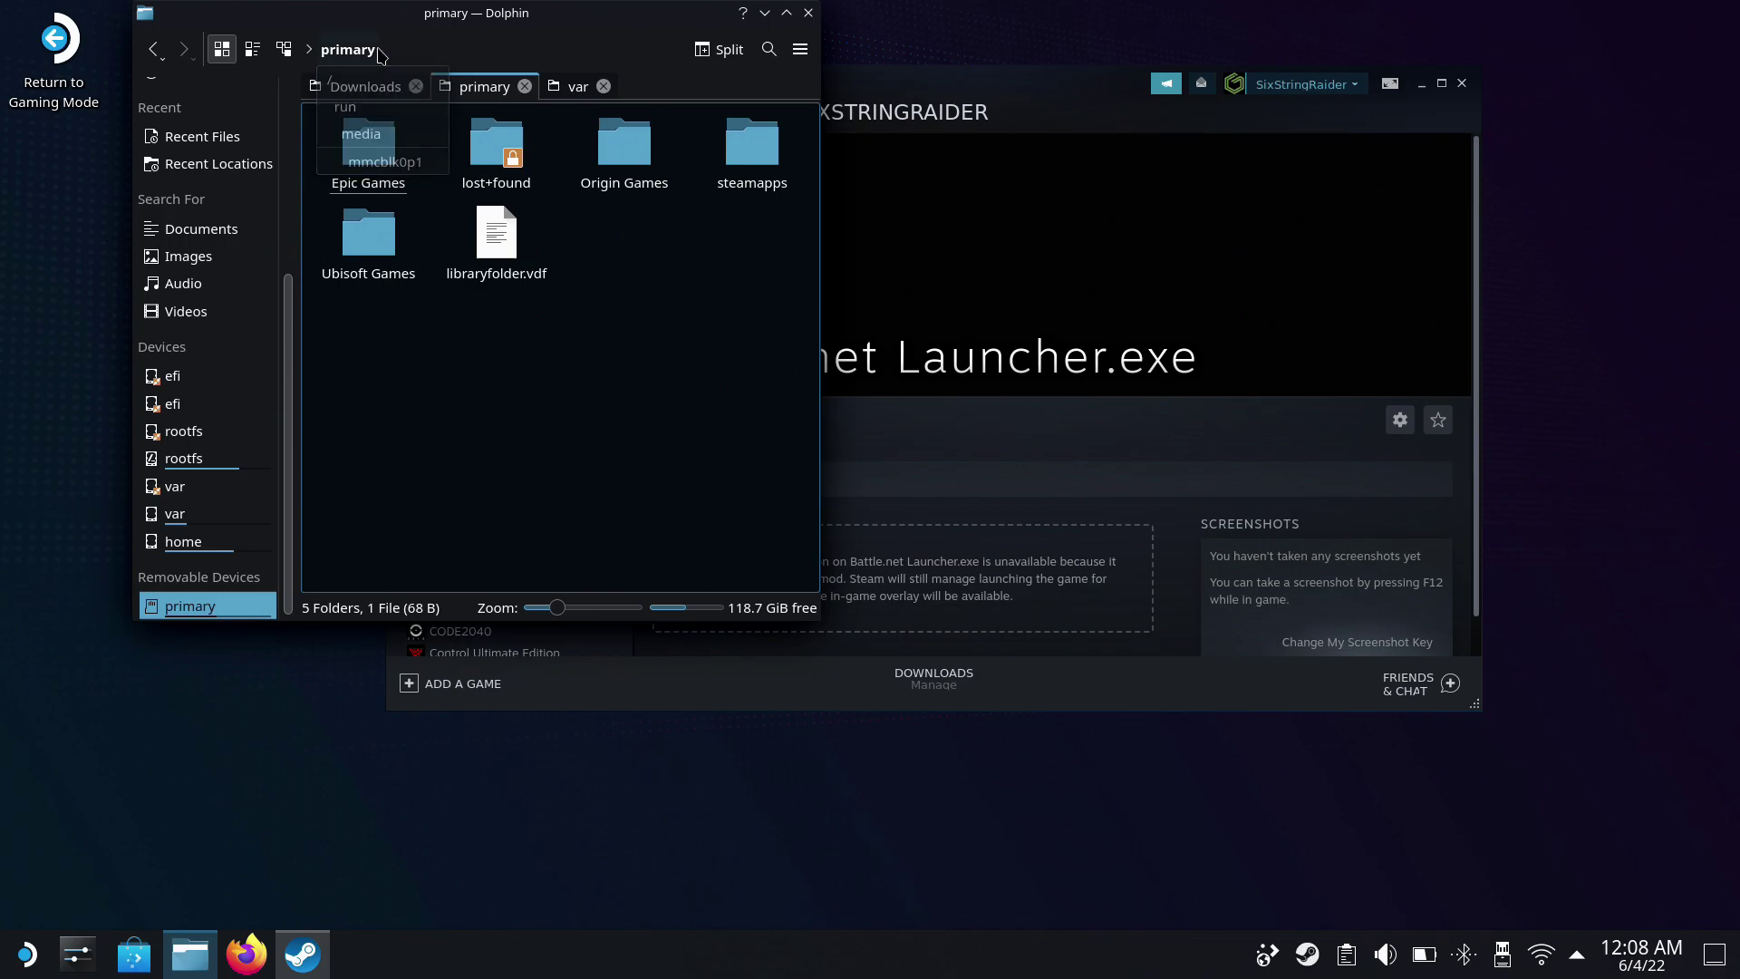
double_click(387, 49)
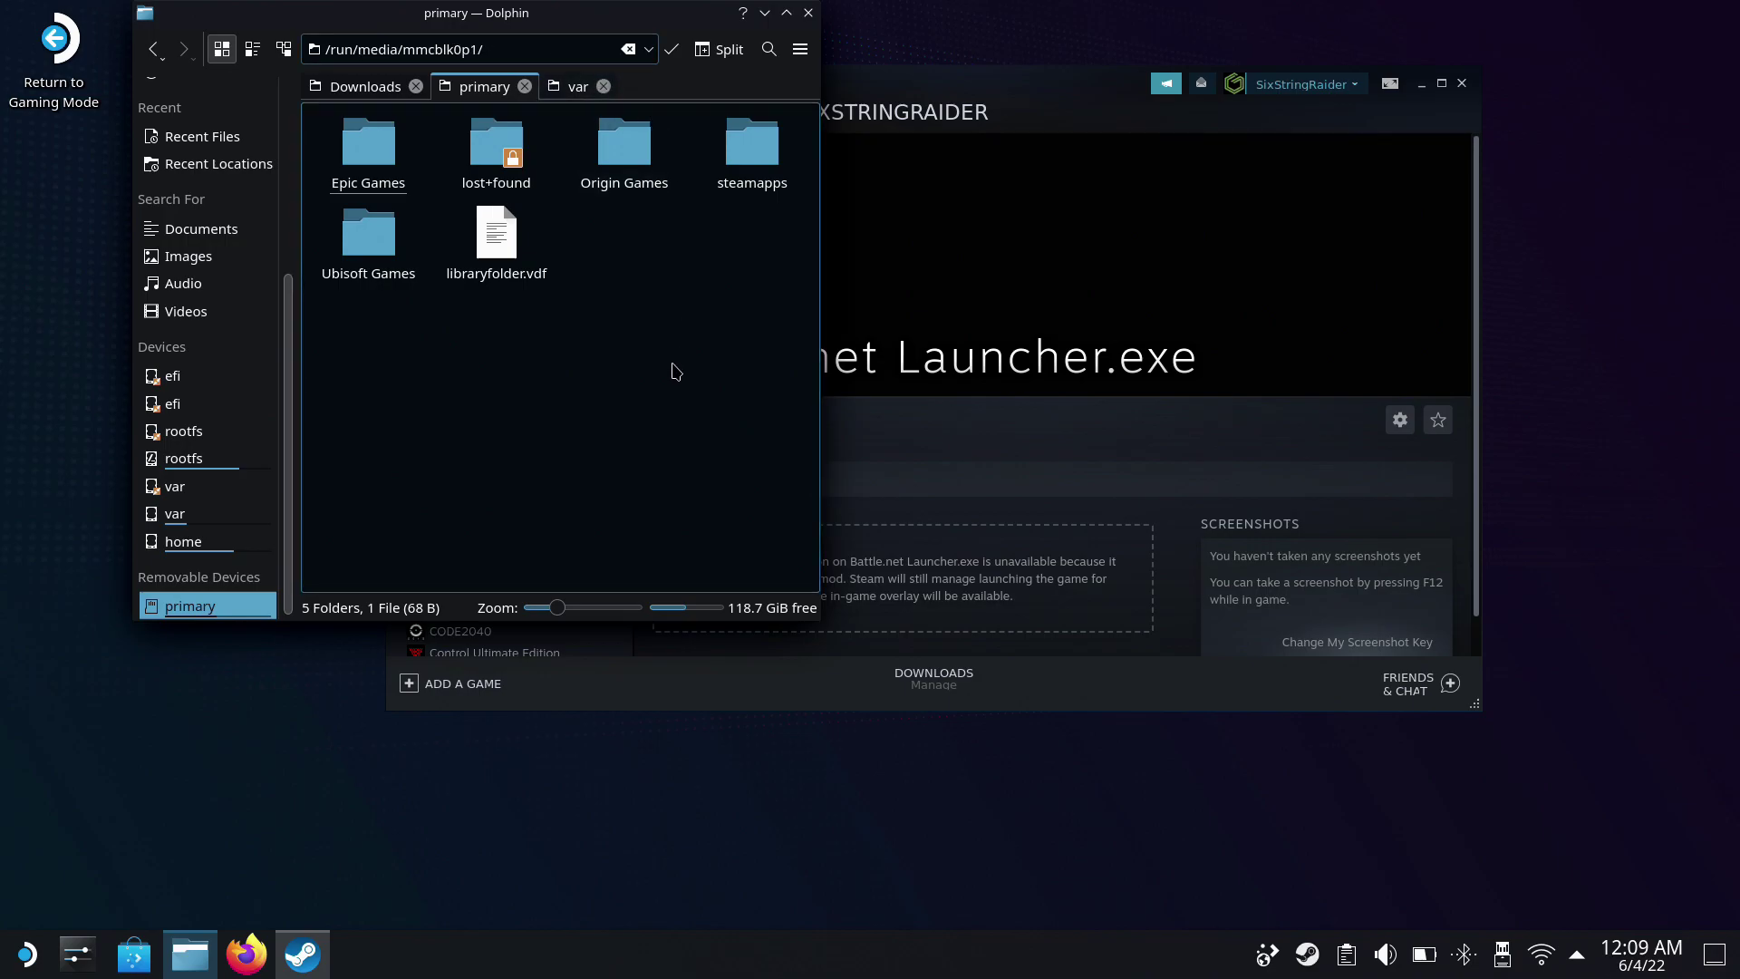
Step: Create a folder named BattleNet Games on the primary card and close the file manager
right_click(674, 372)
mouse_move(723, 406)
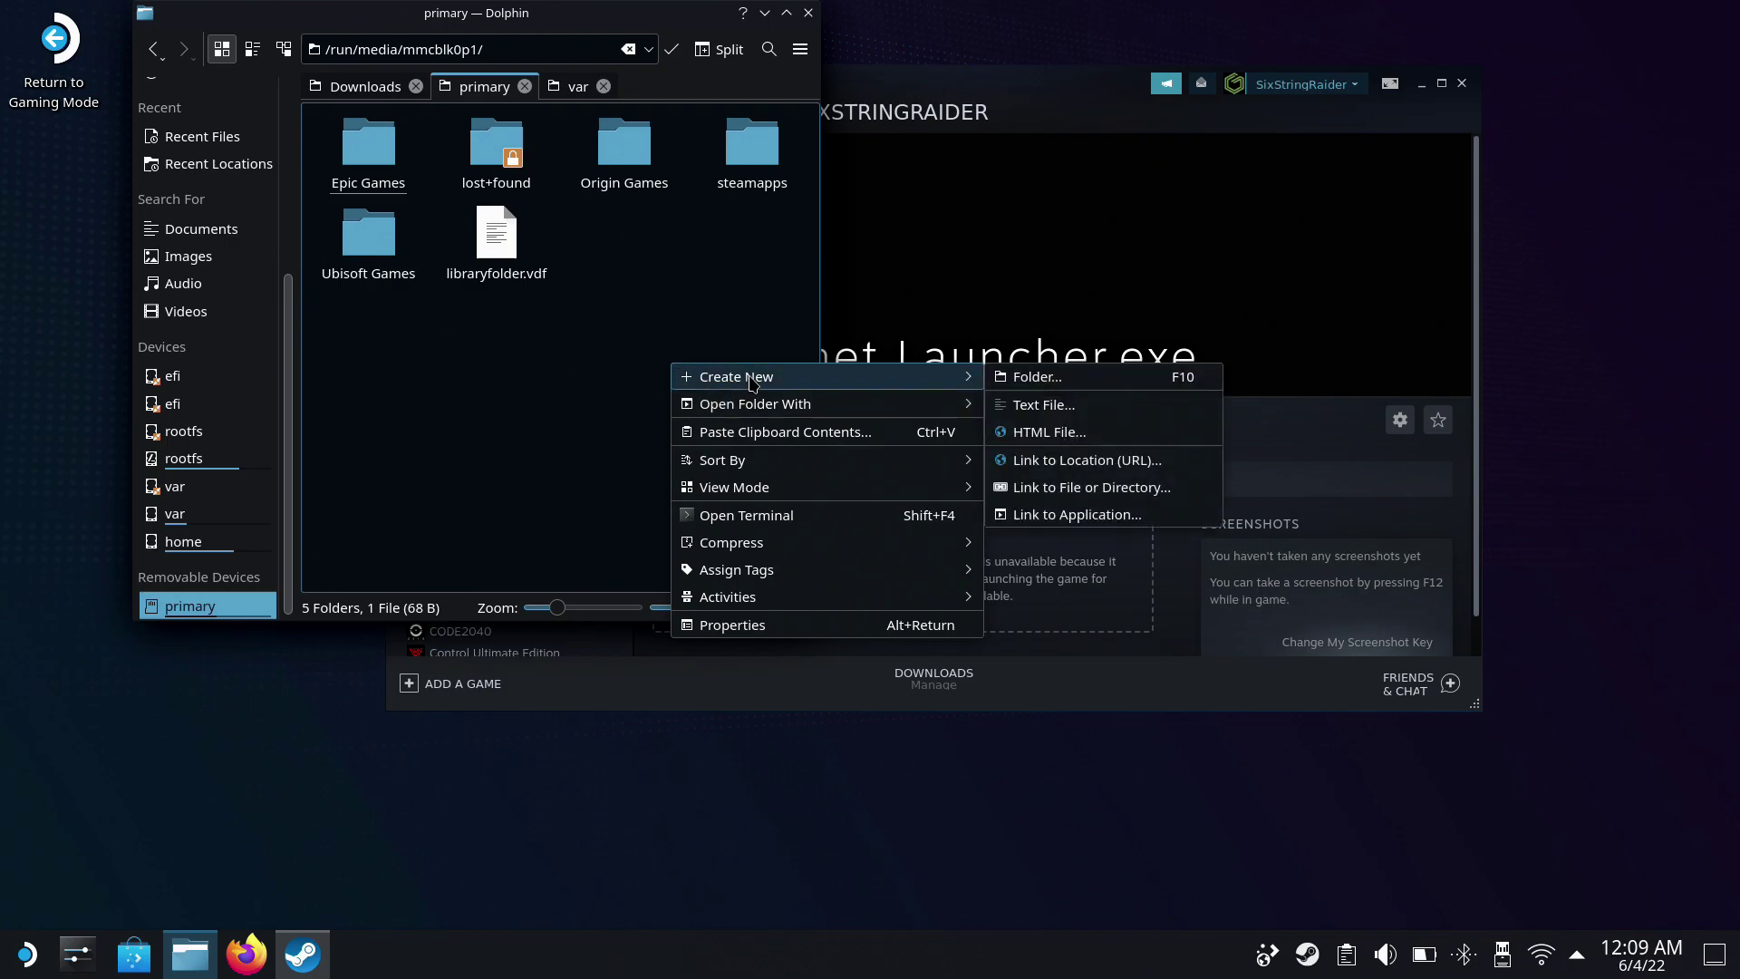
left_click(1026, 381)
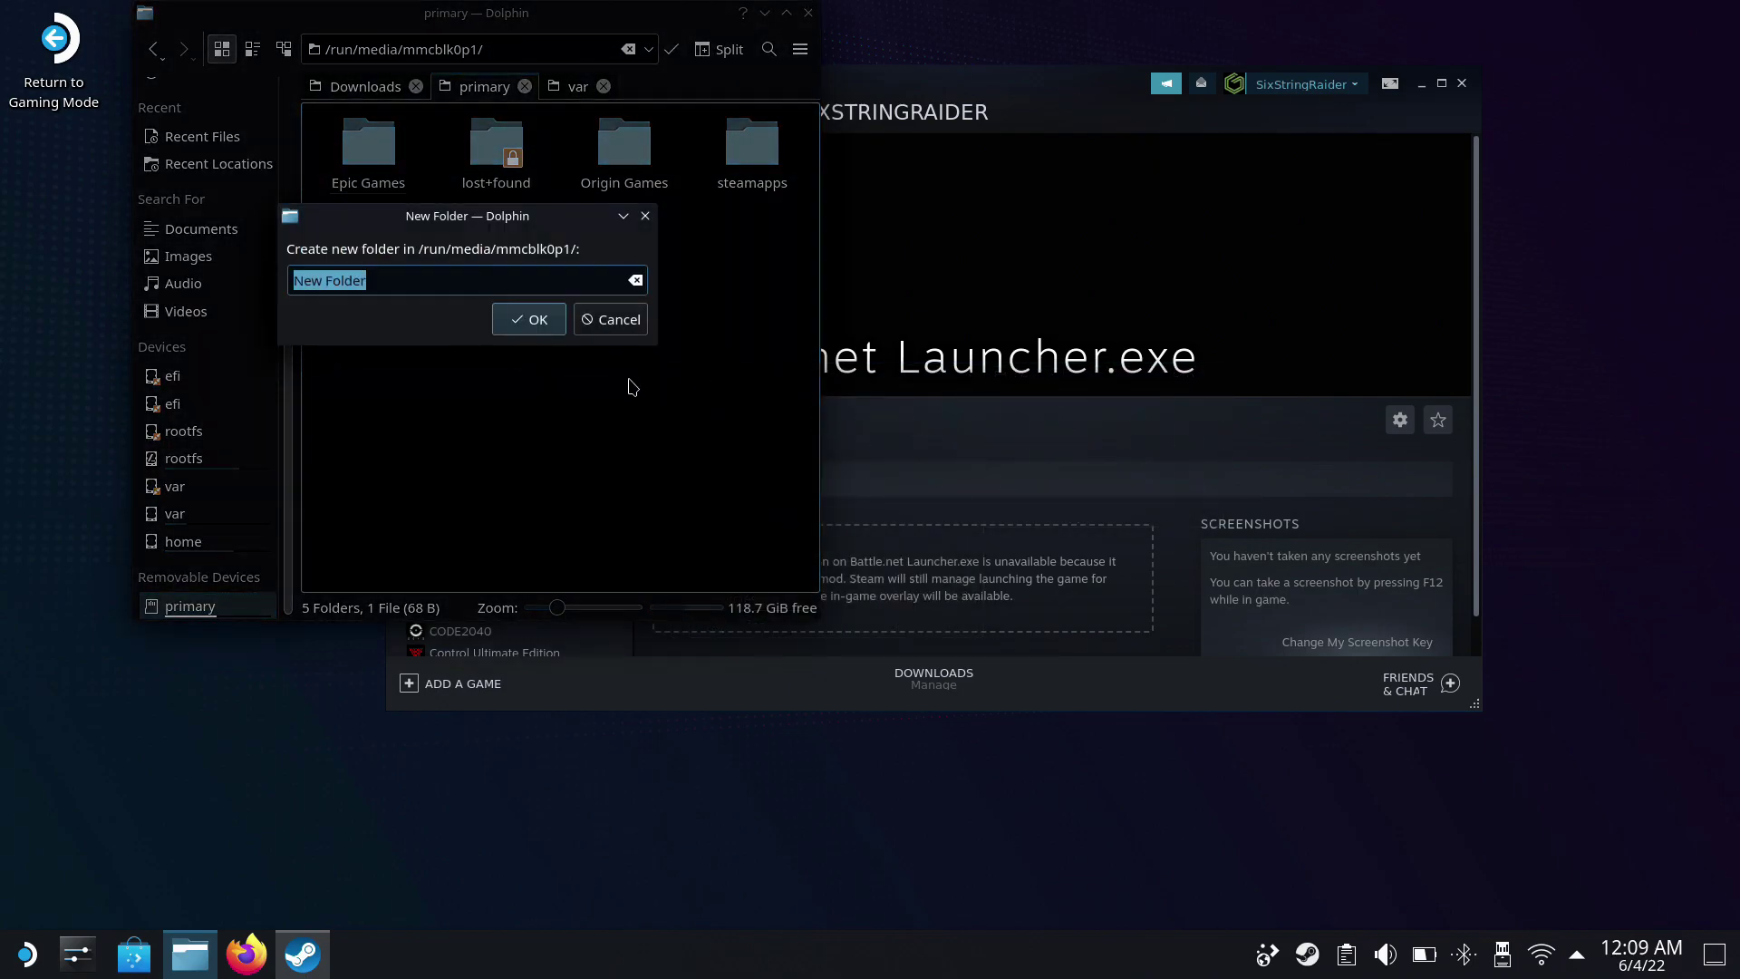
type("BattleNet Games")
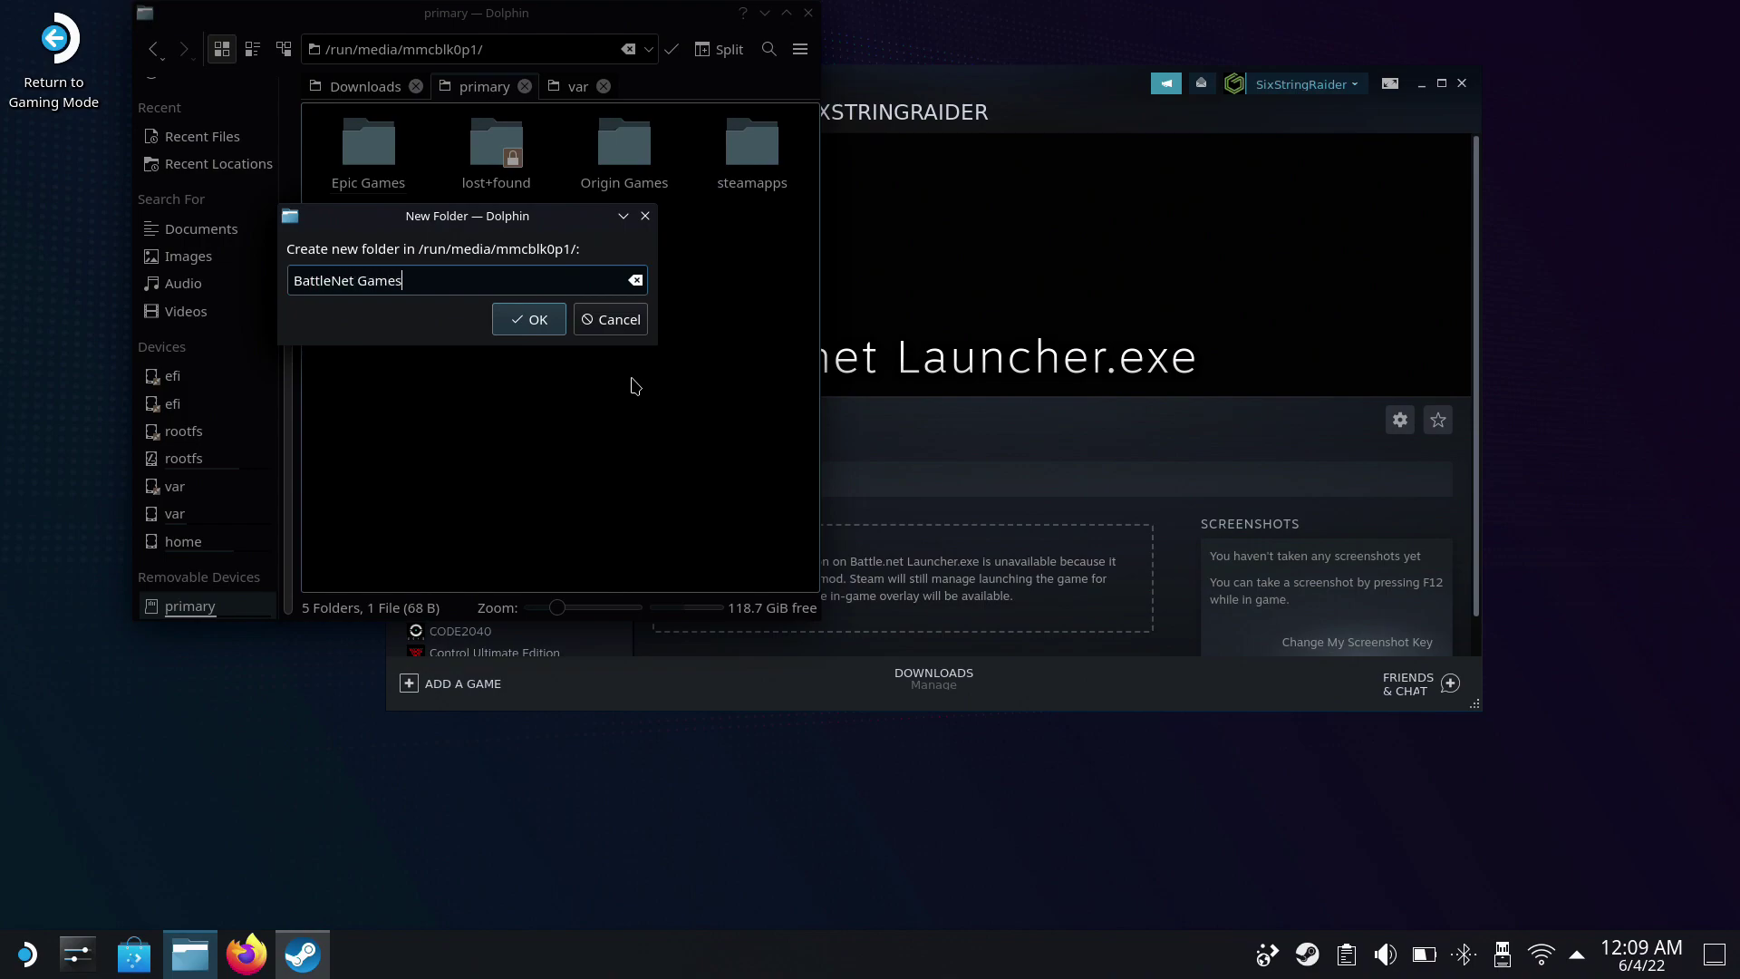
left_click(545, 324)
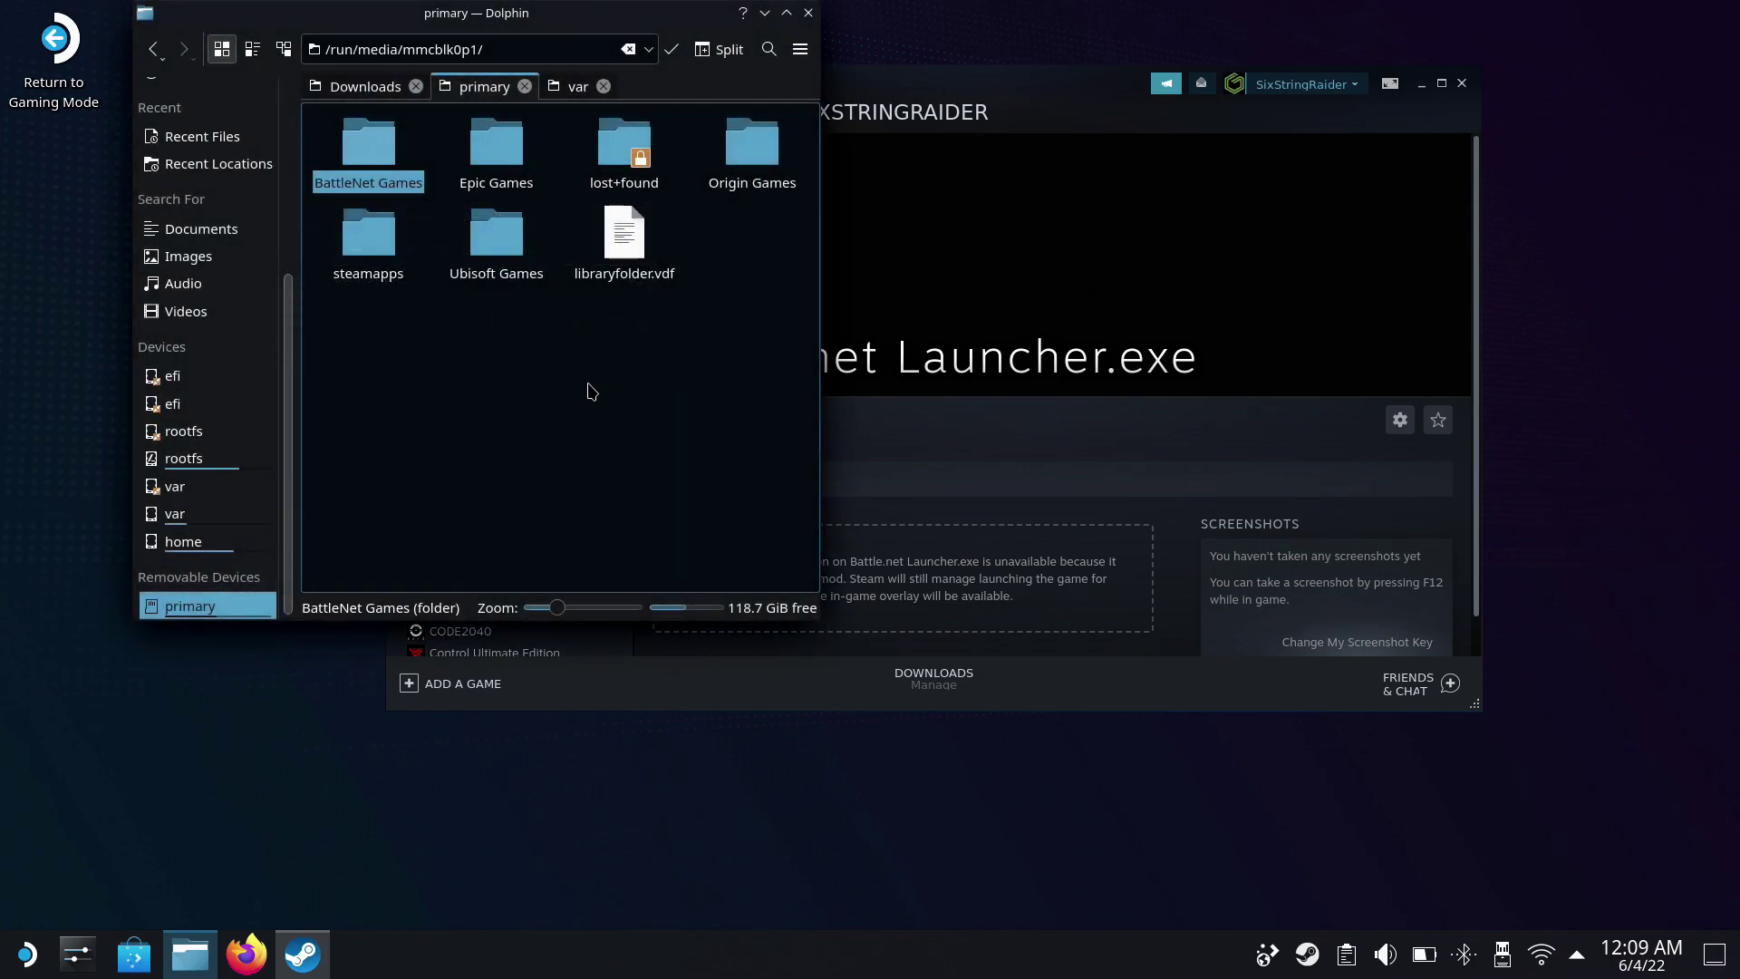
left_click(808, 12)
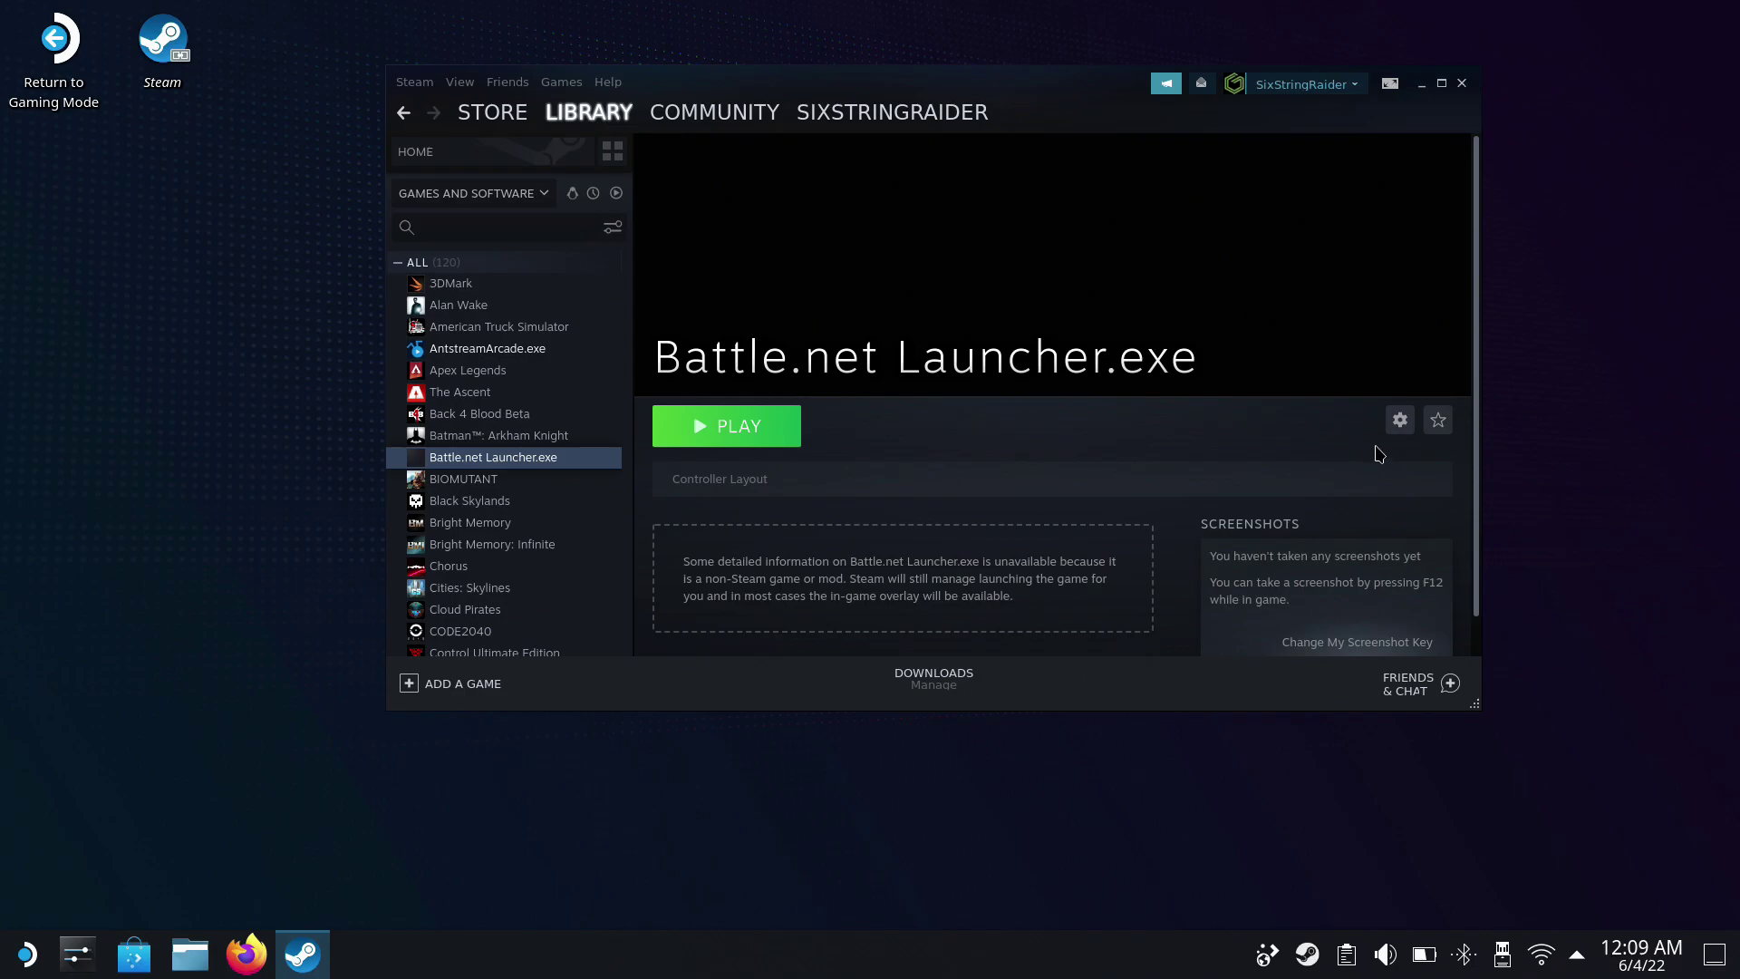
Step: Check the launch options in the Battle.net Launcher.exe properties and launch the program
left_click(1401, 421)
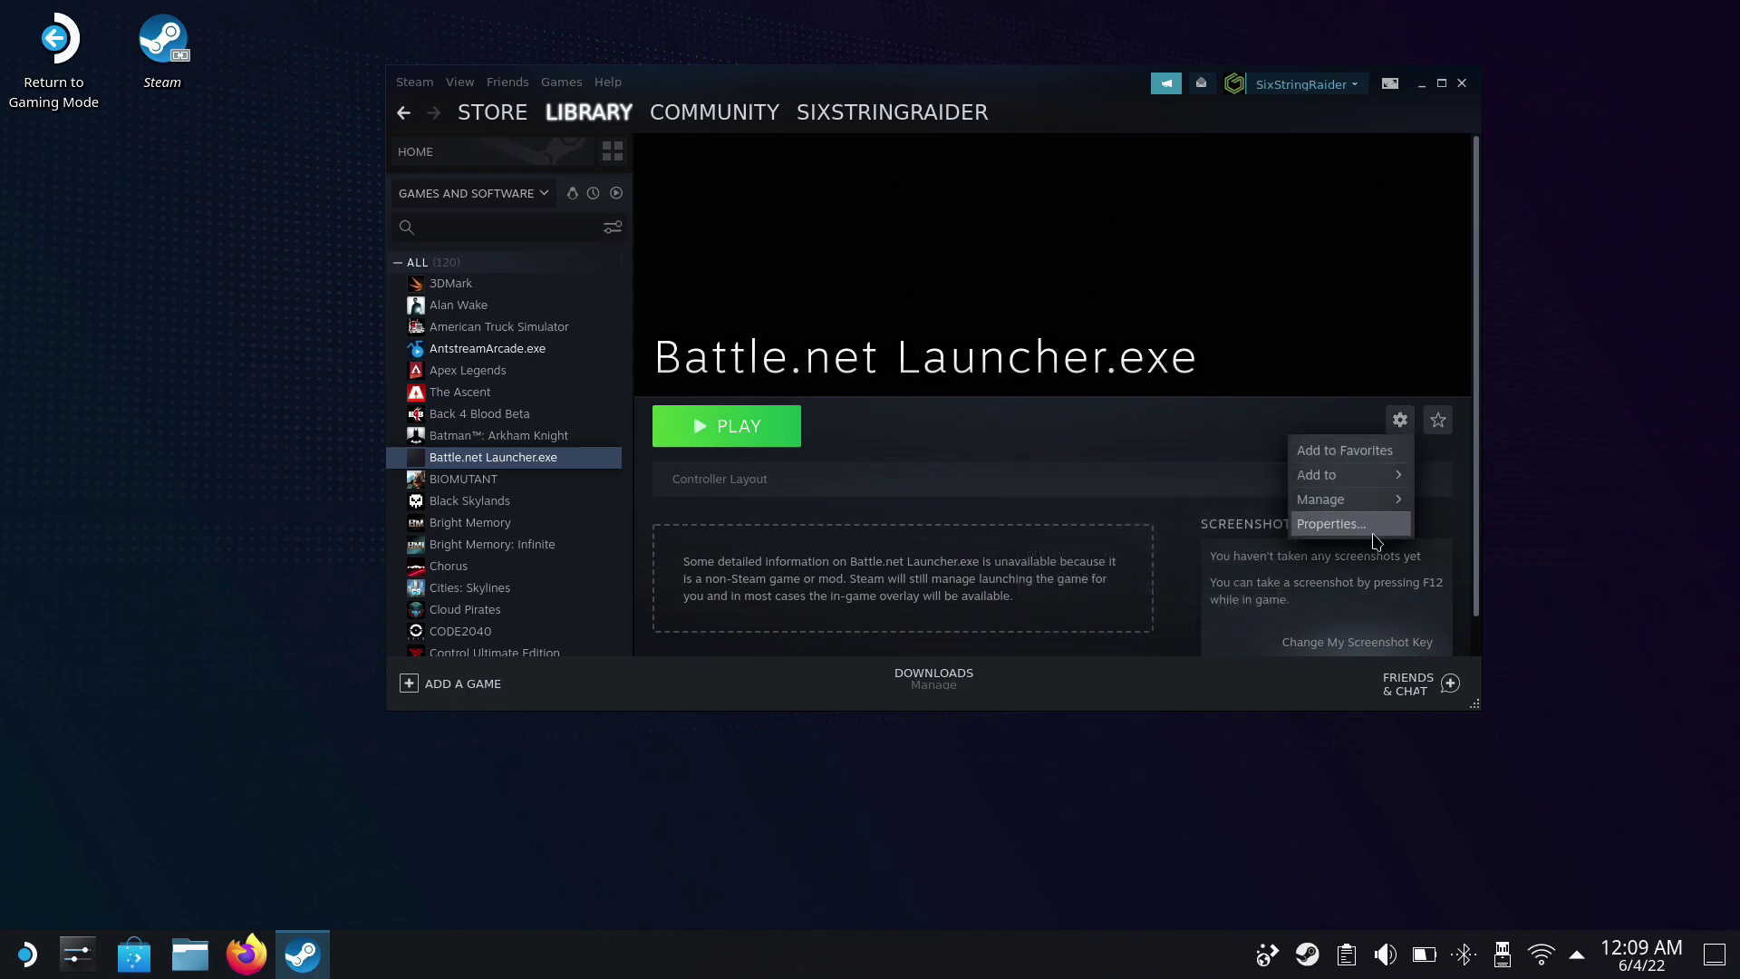
left_click(1331, 524)
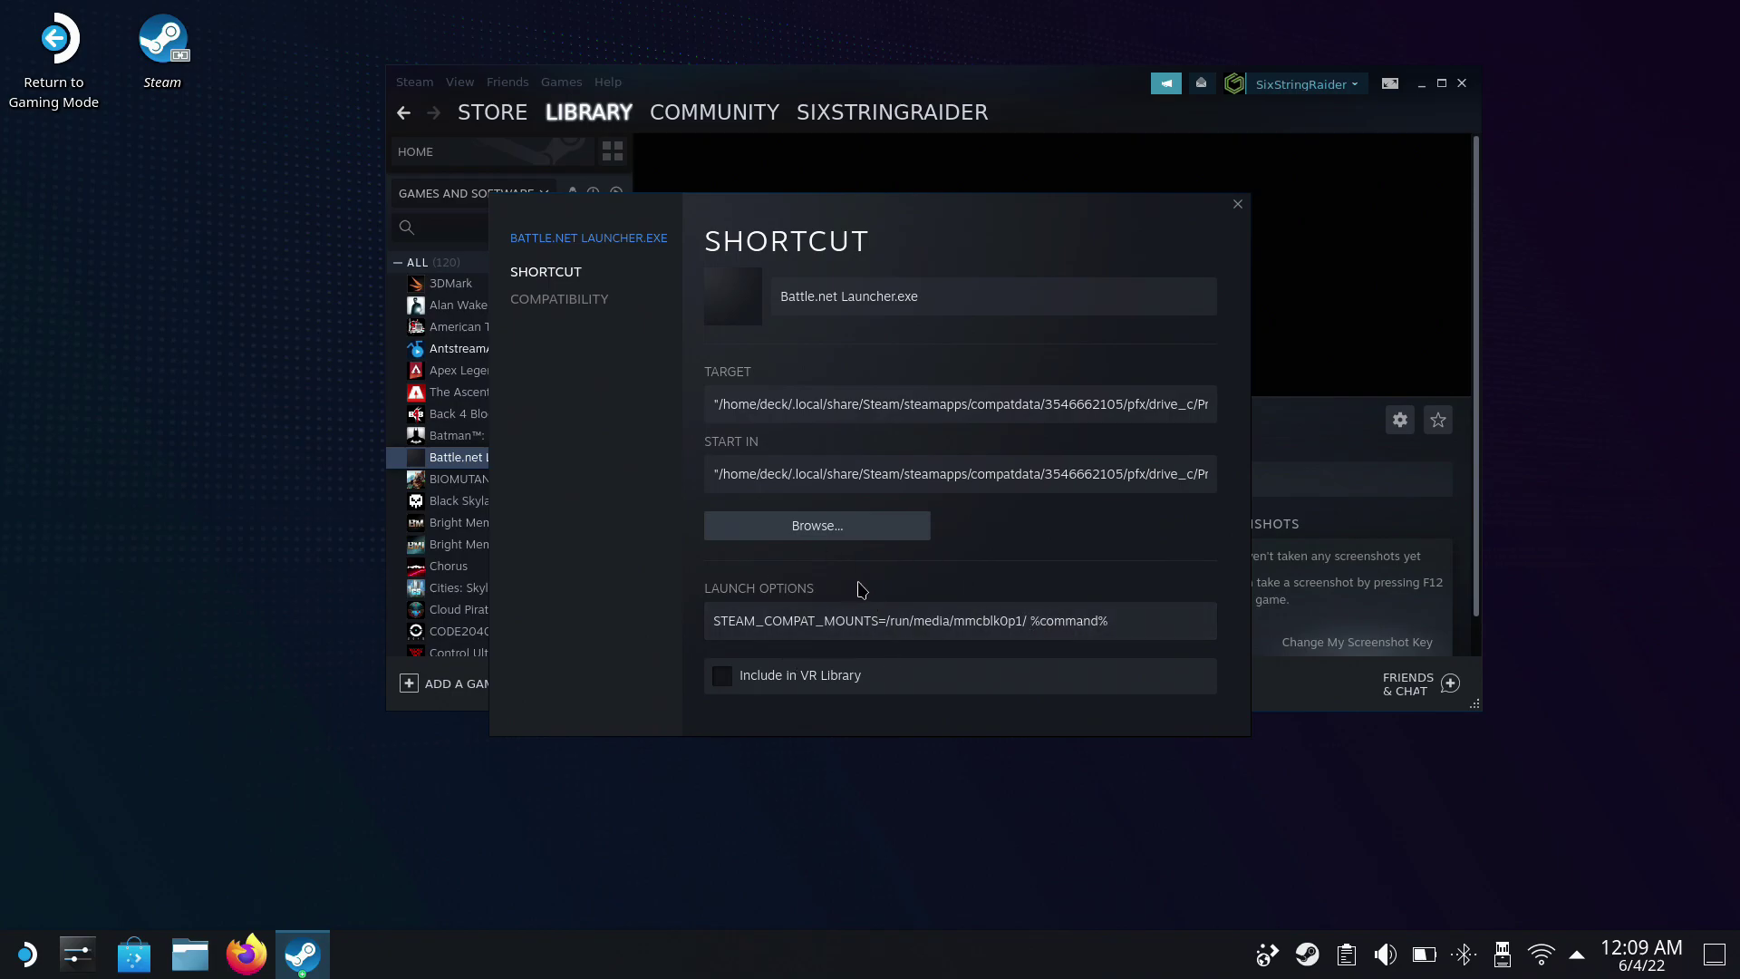
left_click(1238, 205)
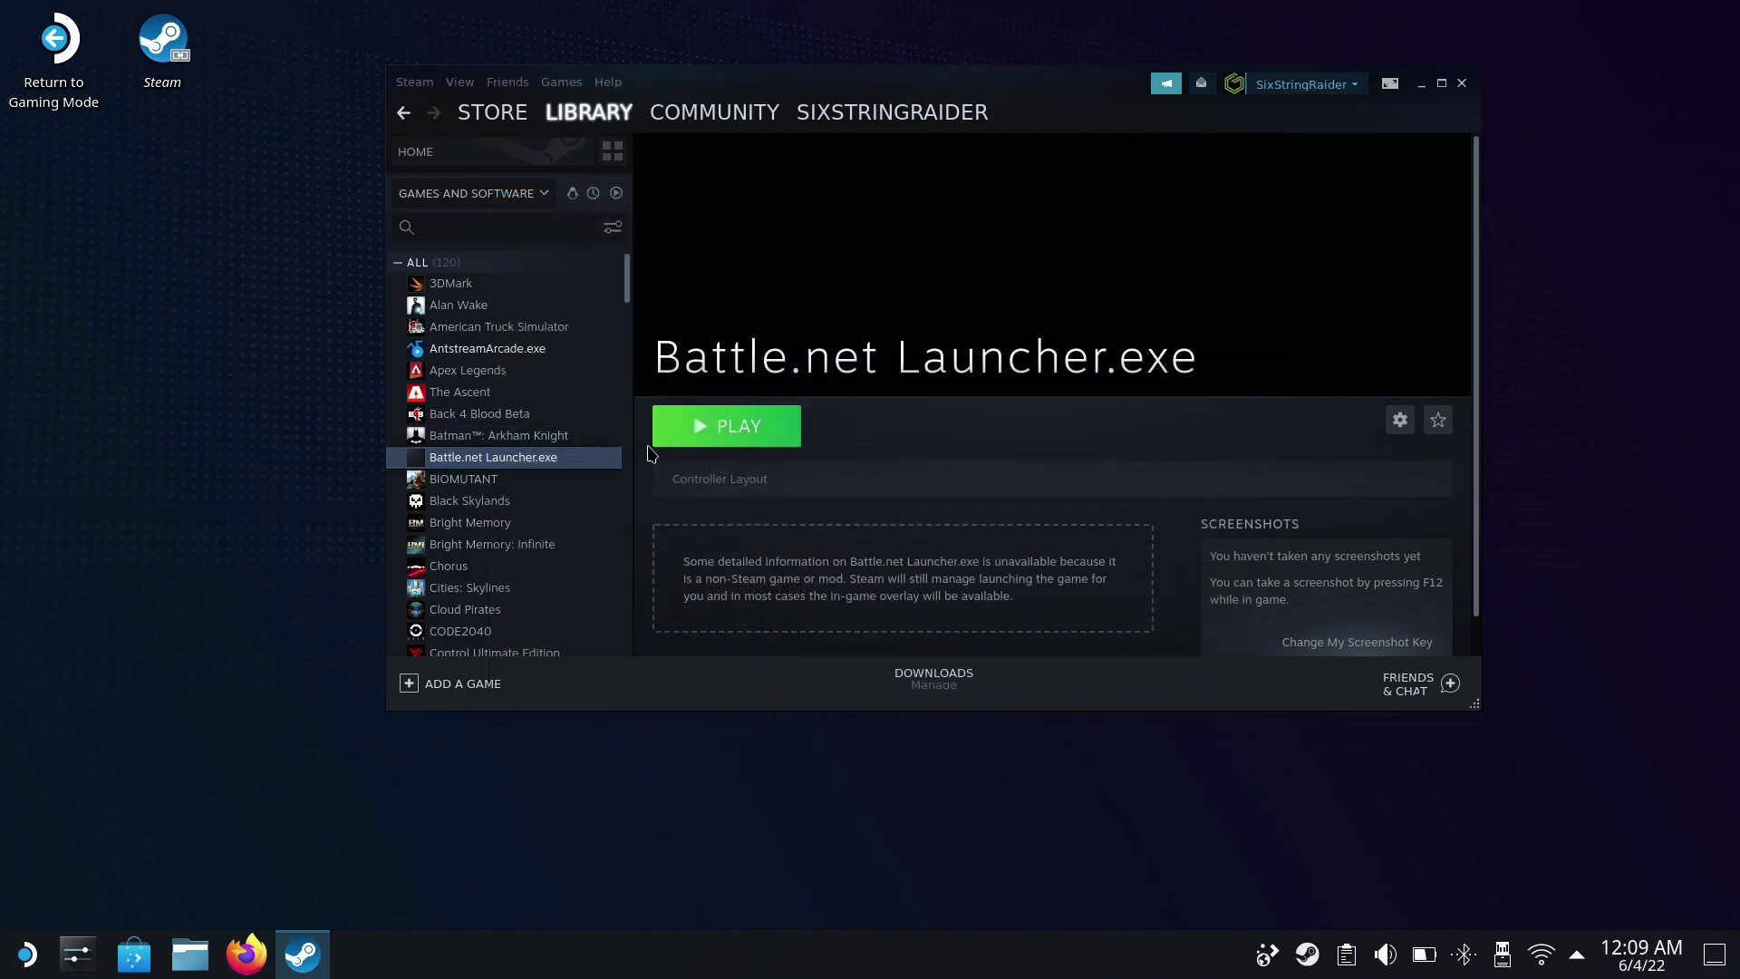
left_click(734, 429)
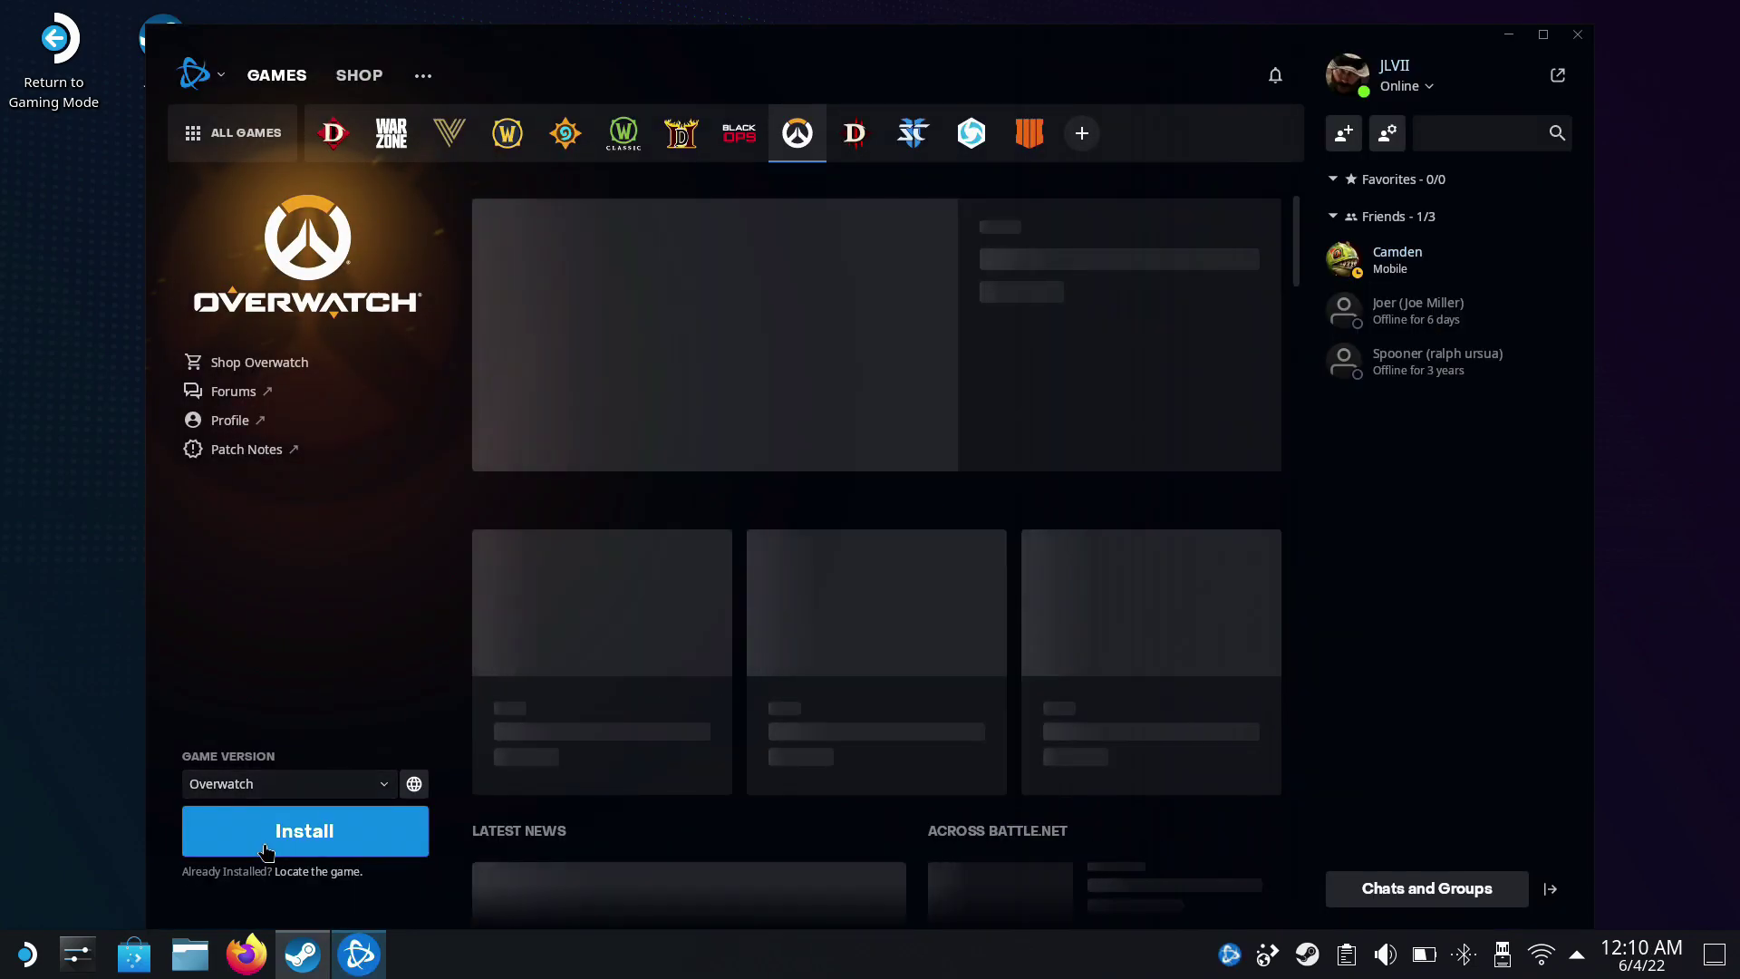
Step: Start installing Overwatch into the BattleNet Games folder on drive E:, with the desktop shortcut option turned off
left_click(267, 852)
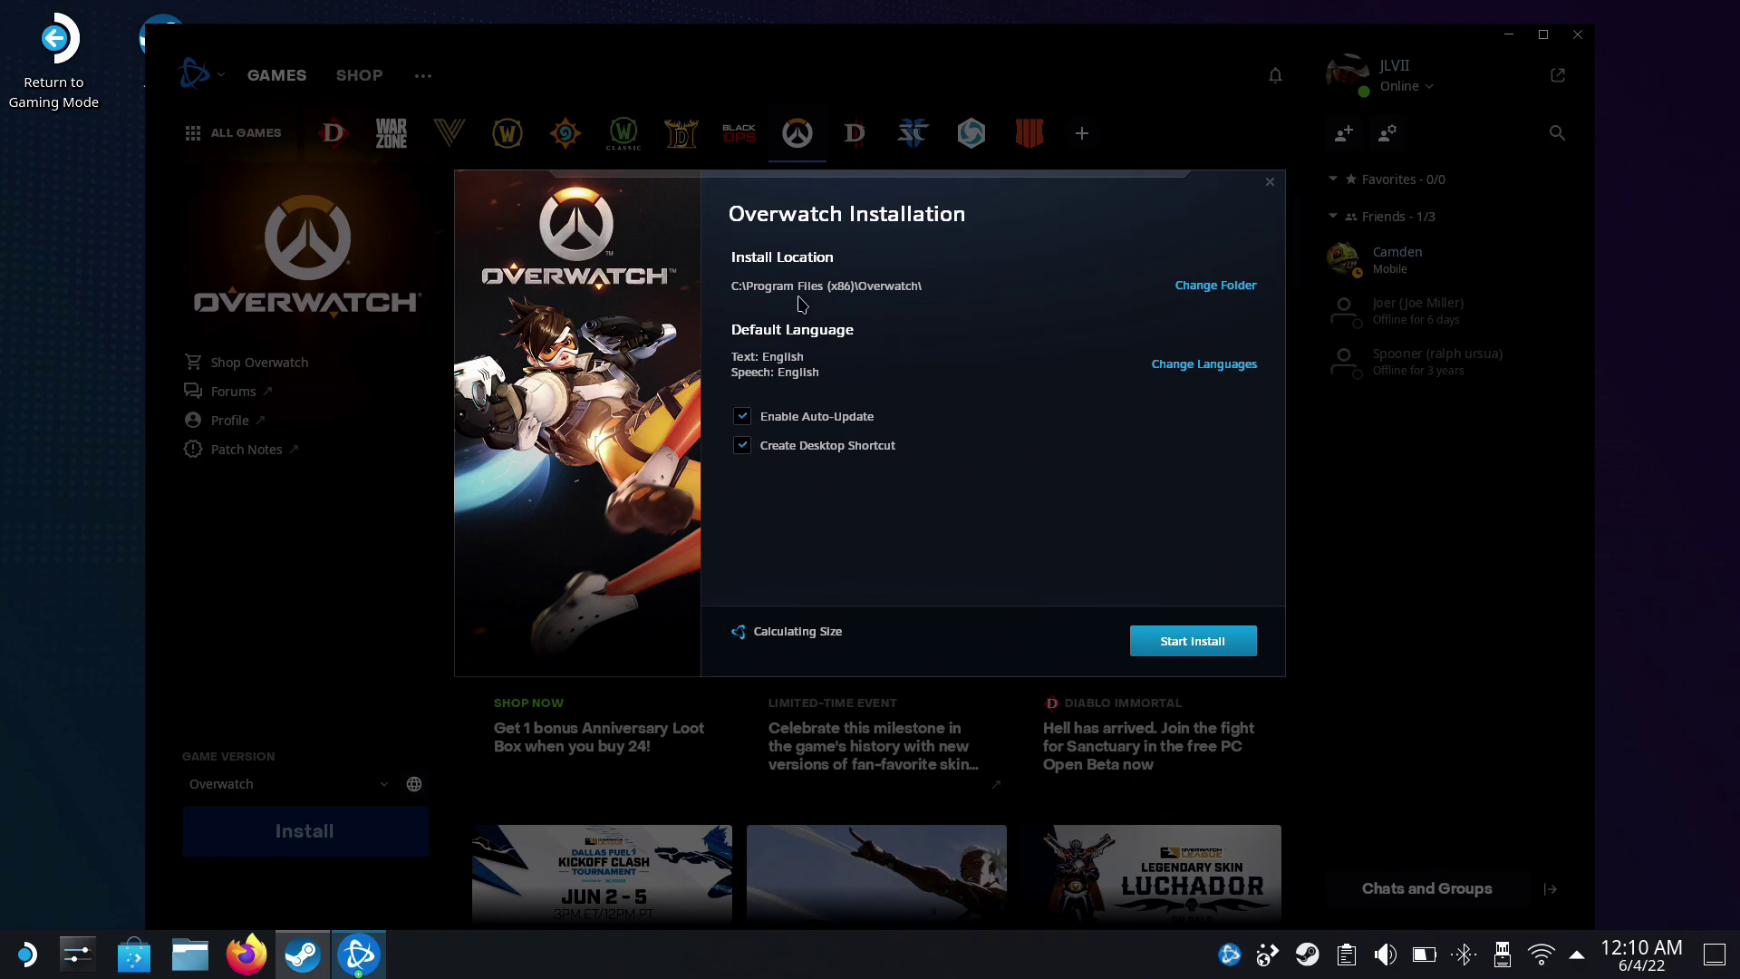
left_click(1215, 286)
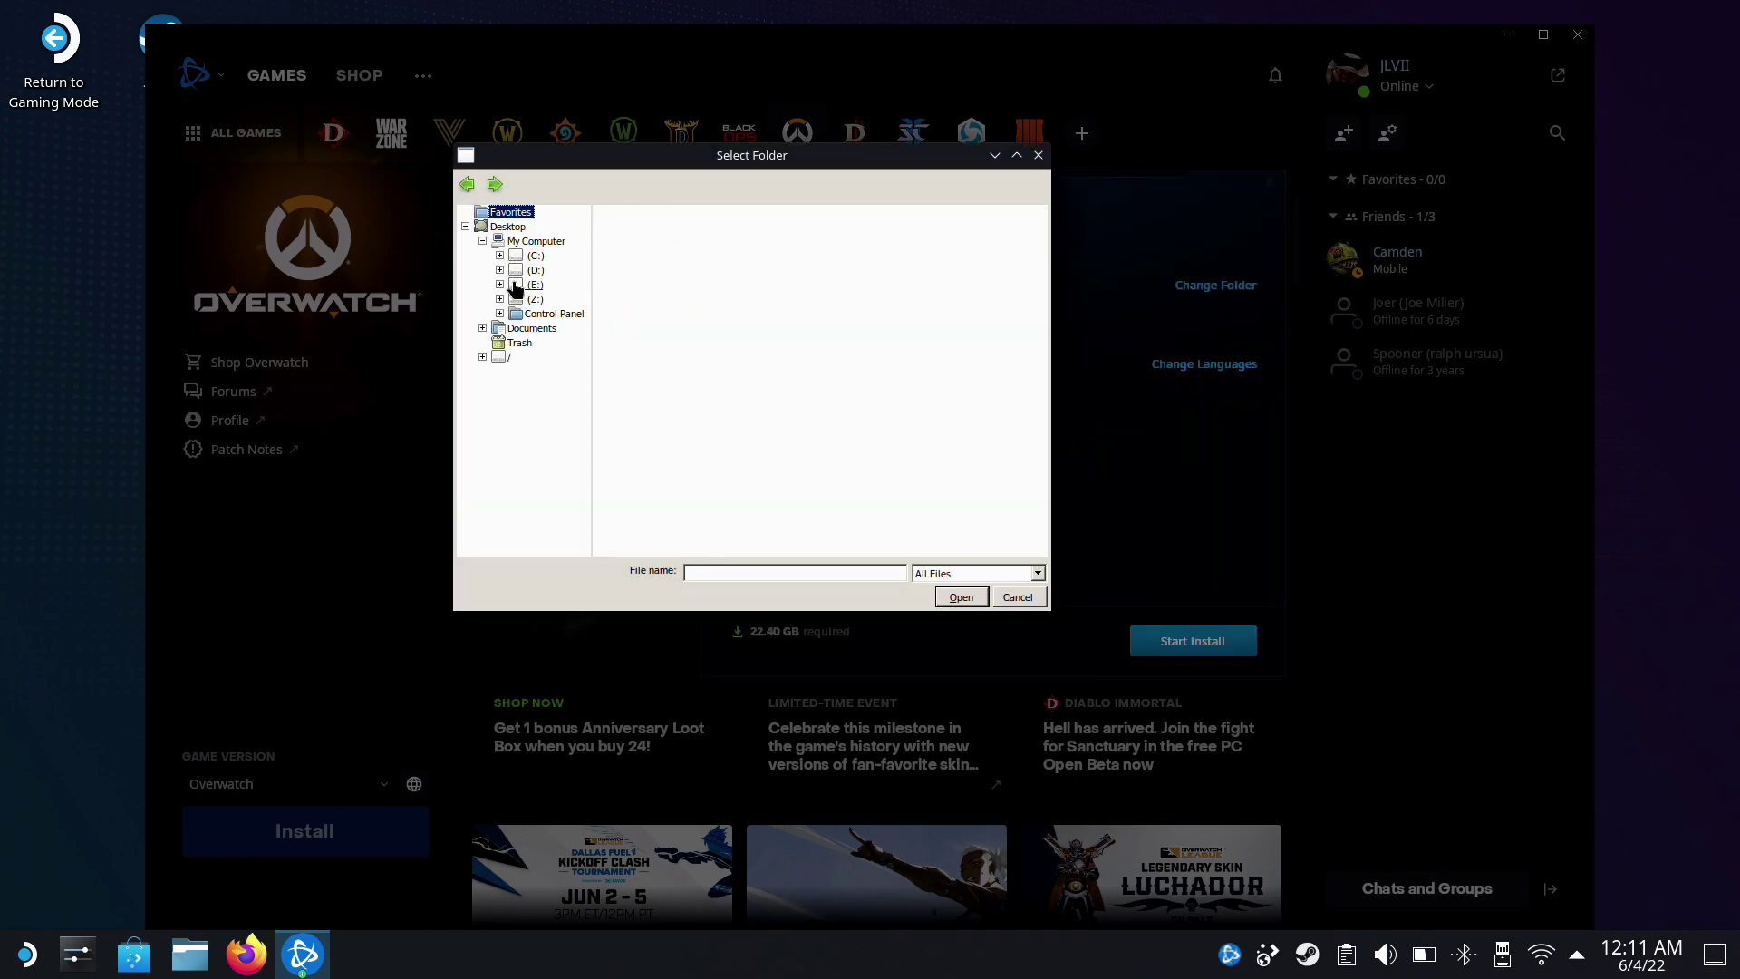
left_click(515, 285)
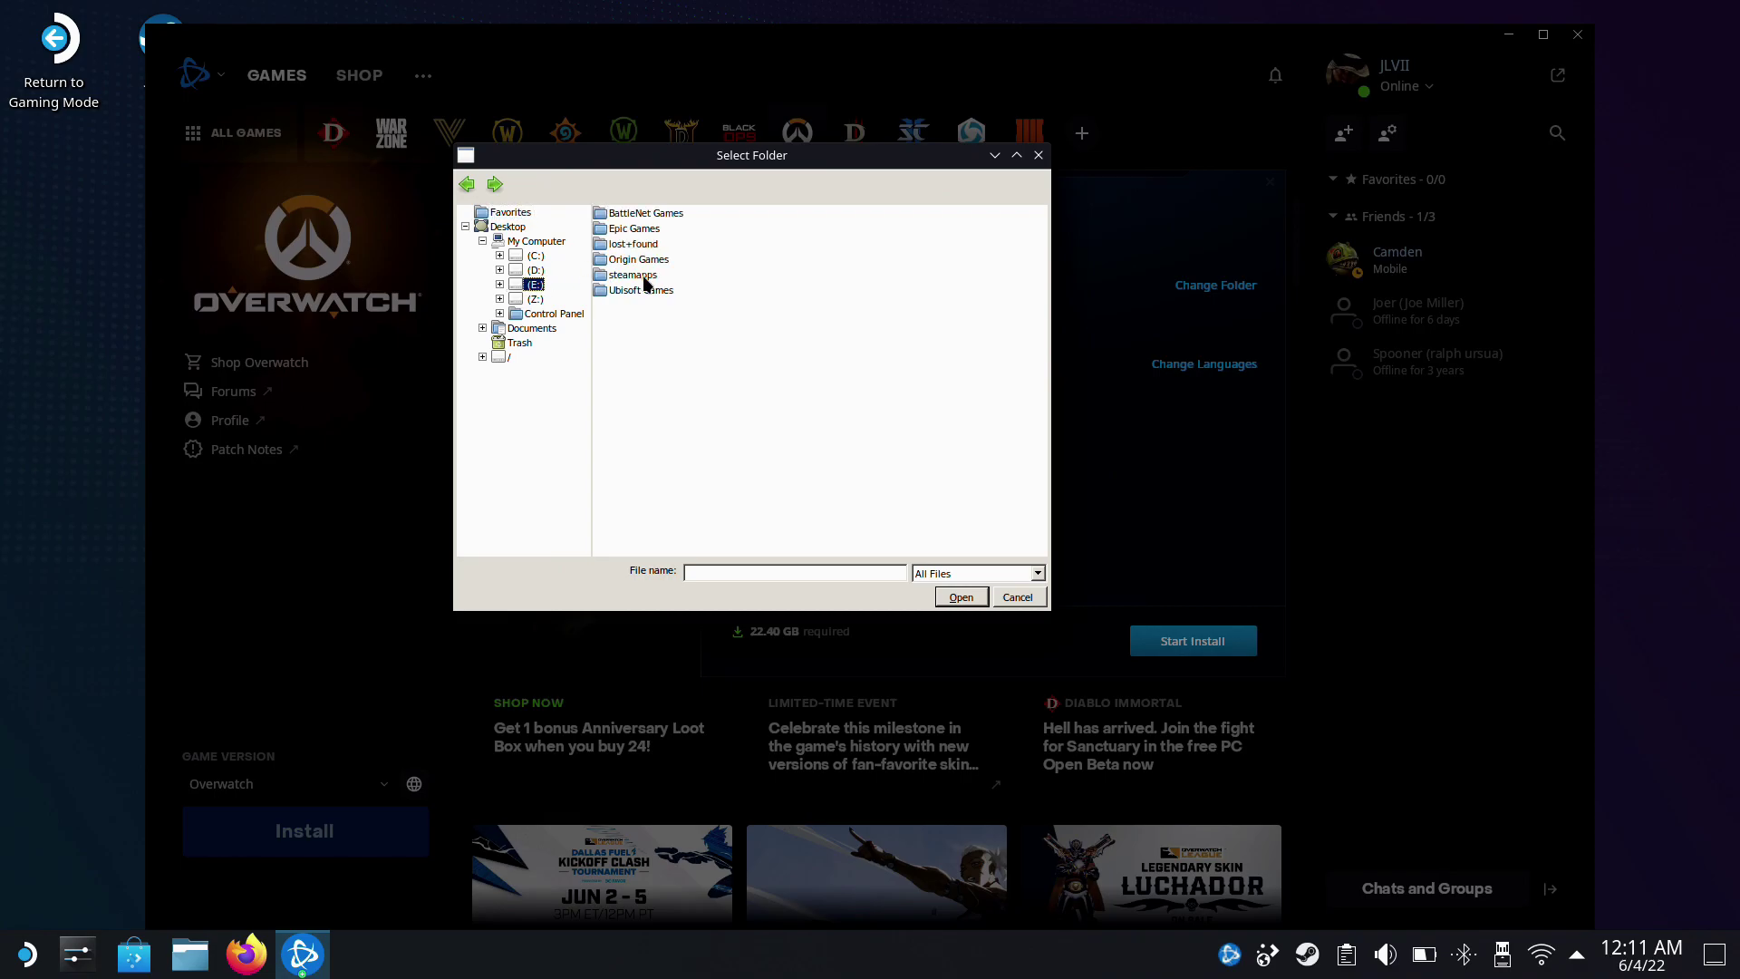
left_click(536, 257)
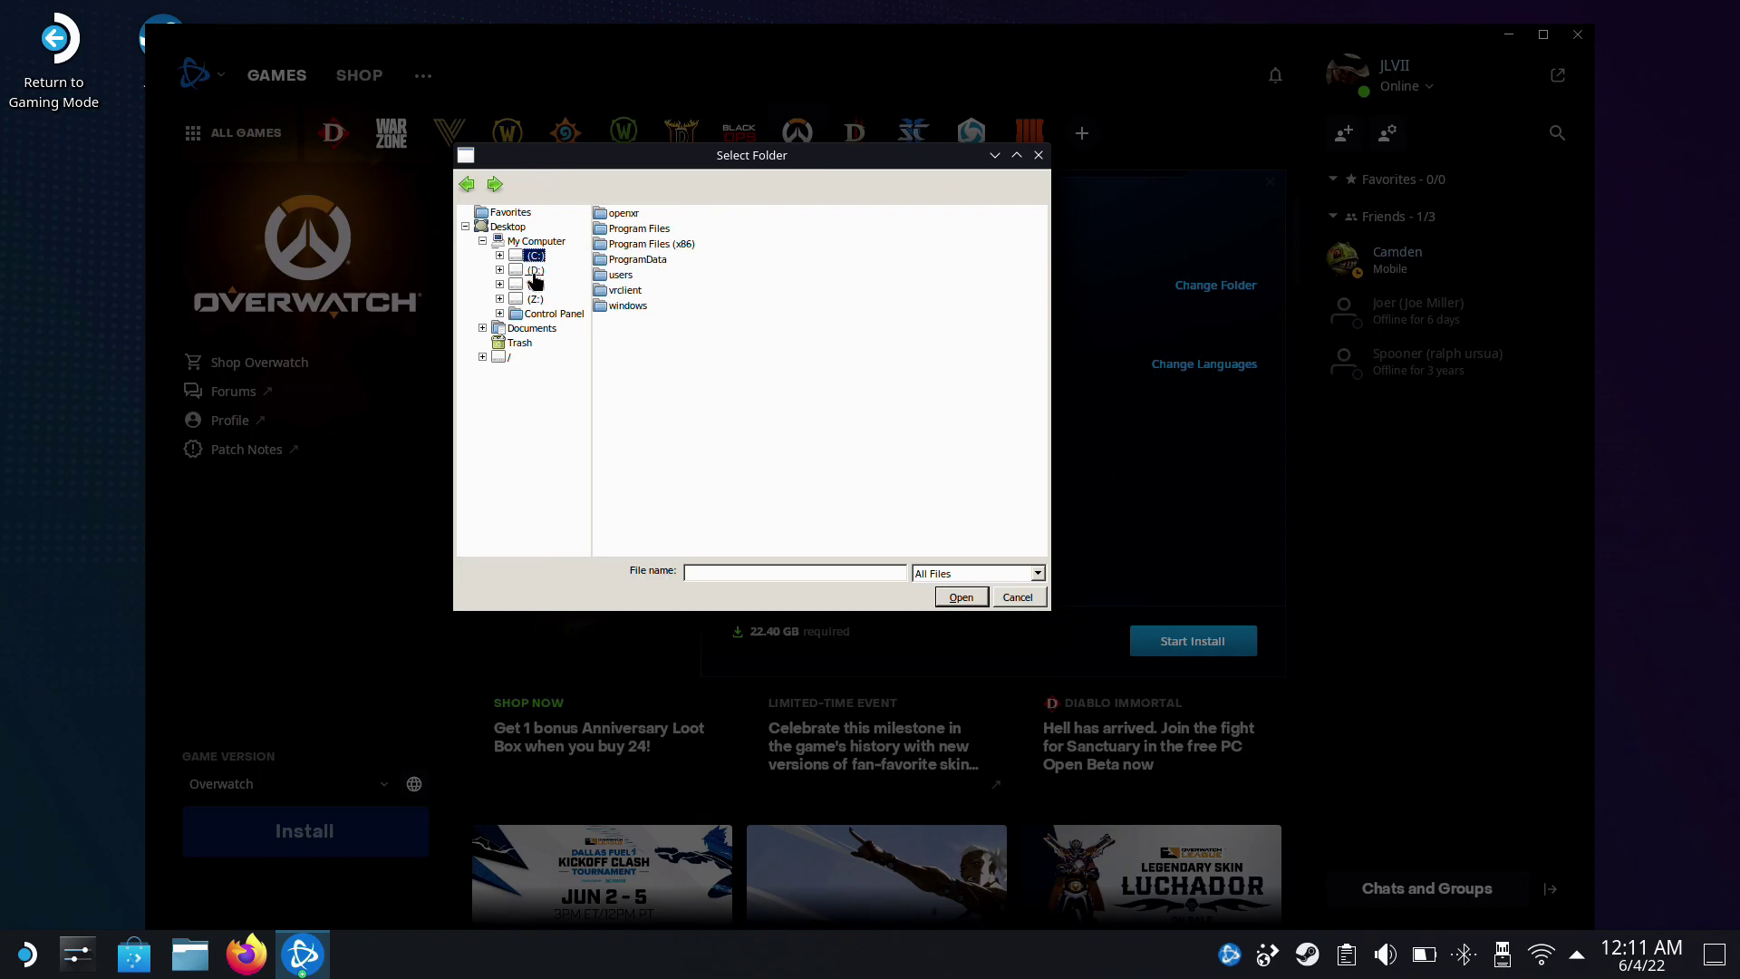
left_click(536, 271)
left_click(535, 299)
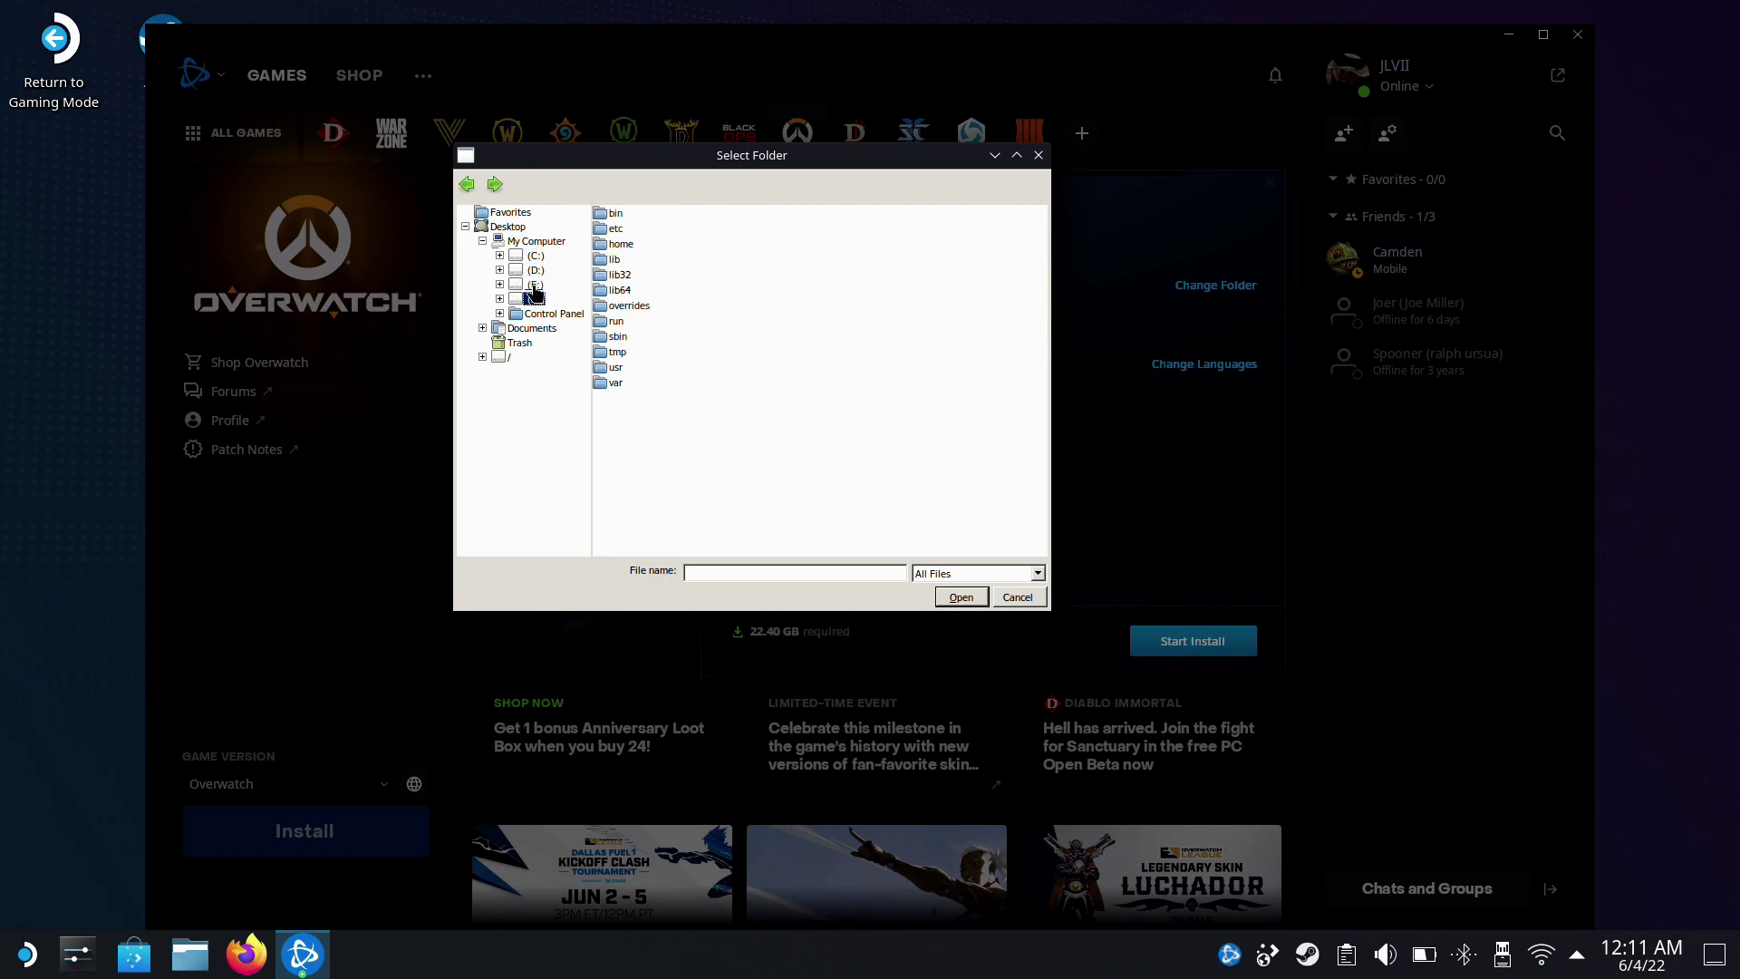
left_click(535, 285)
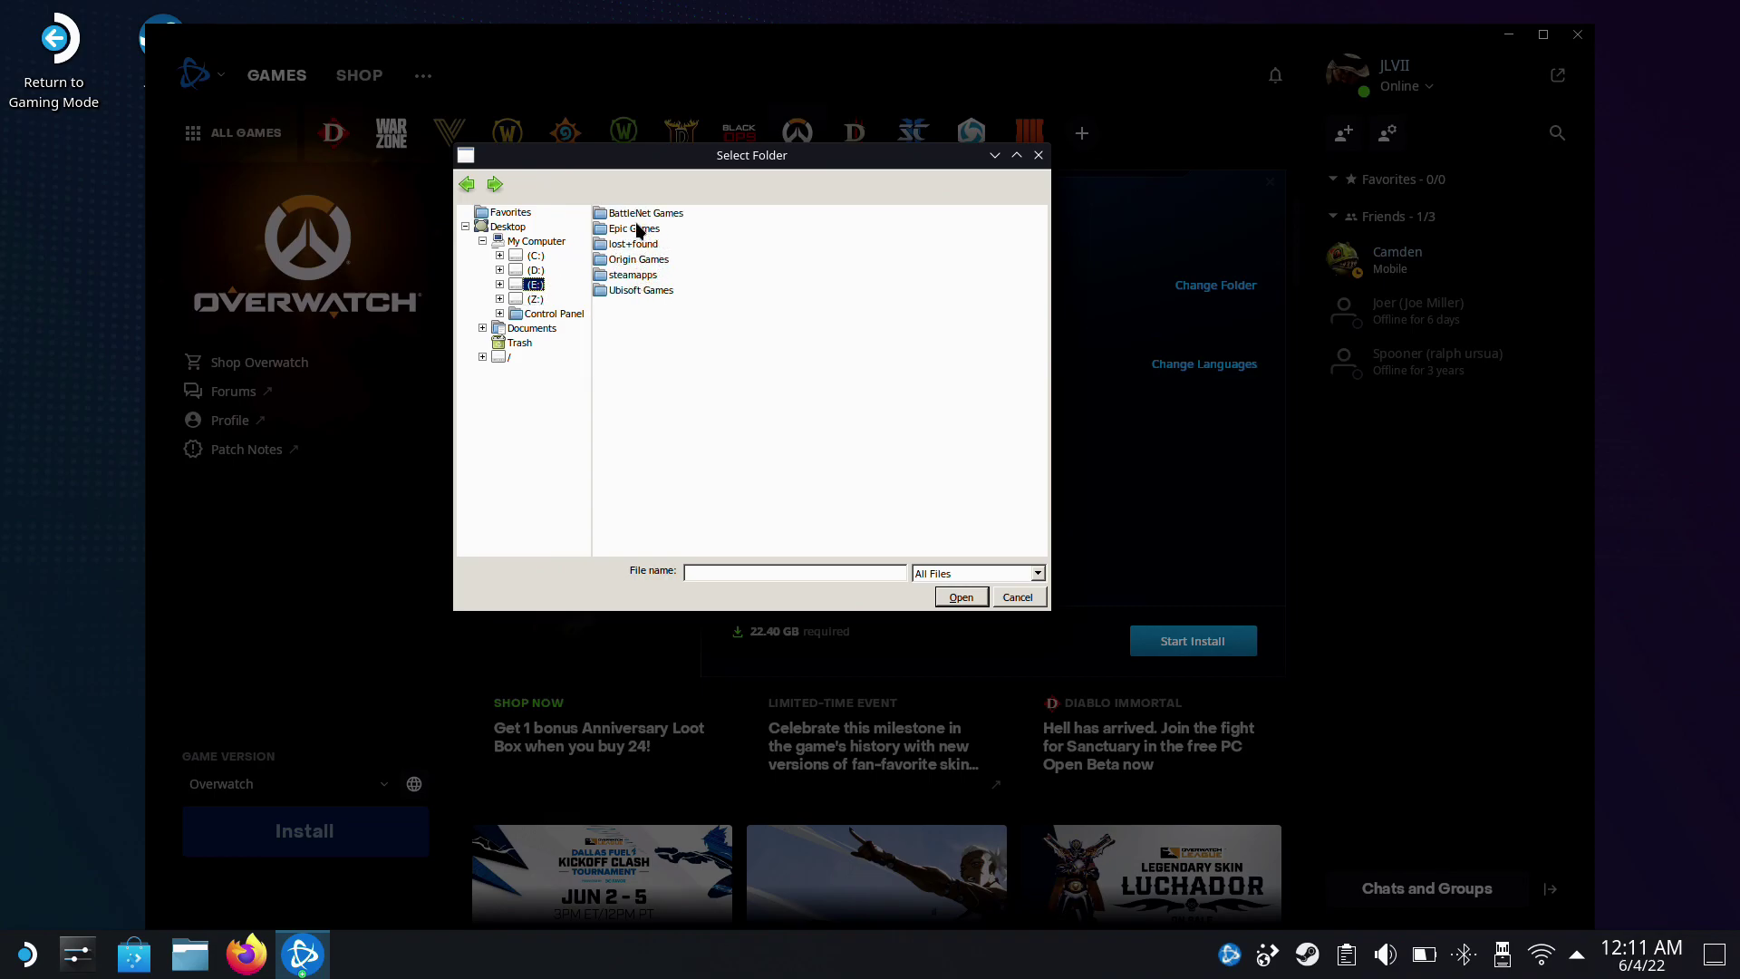
left_click(642, 214)
left_click(974, 597)
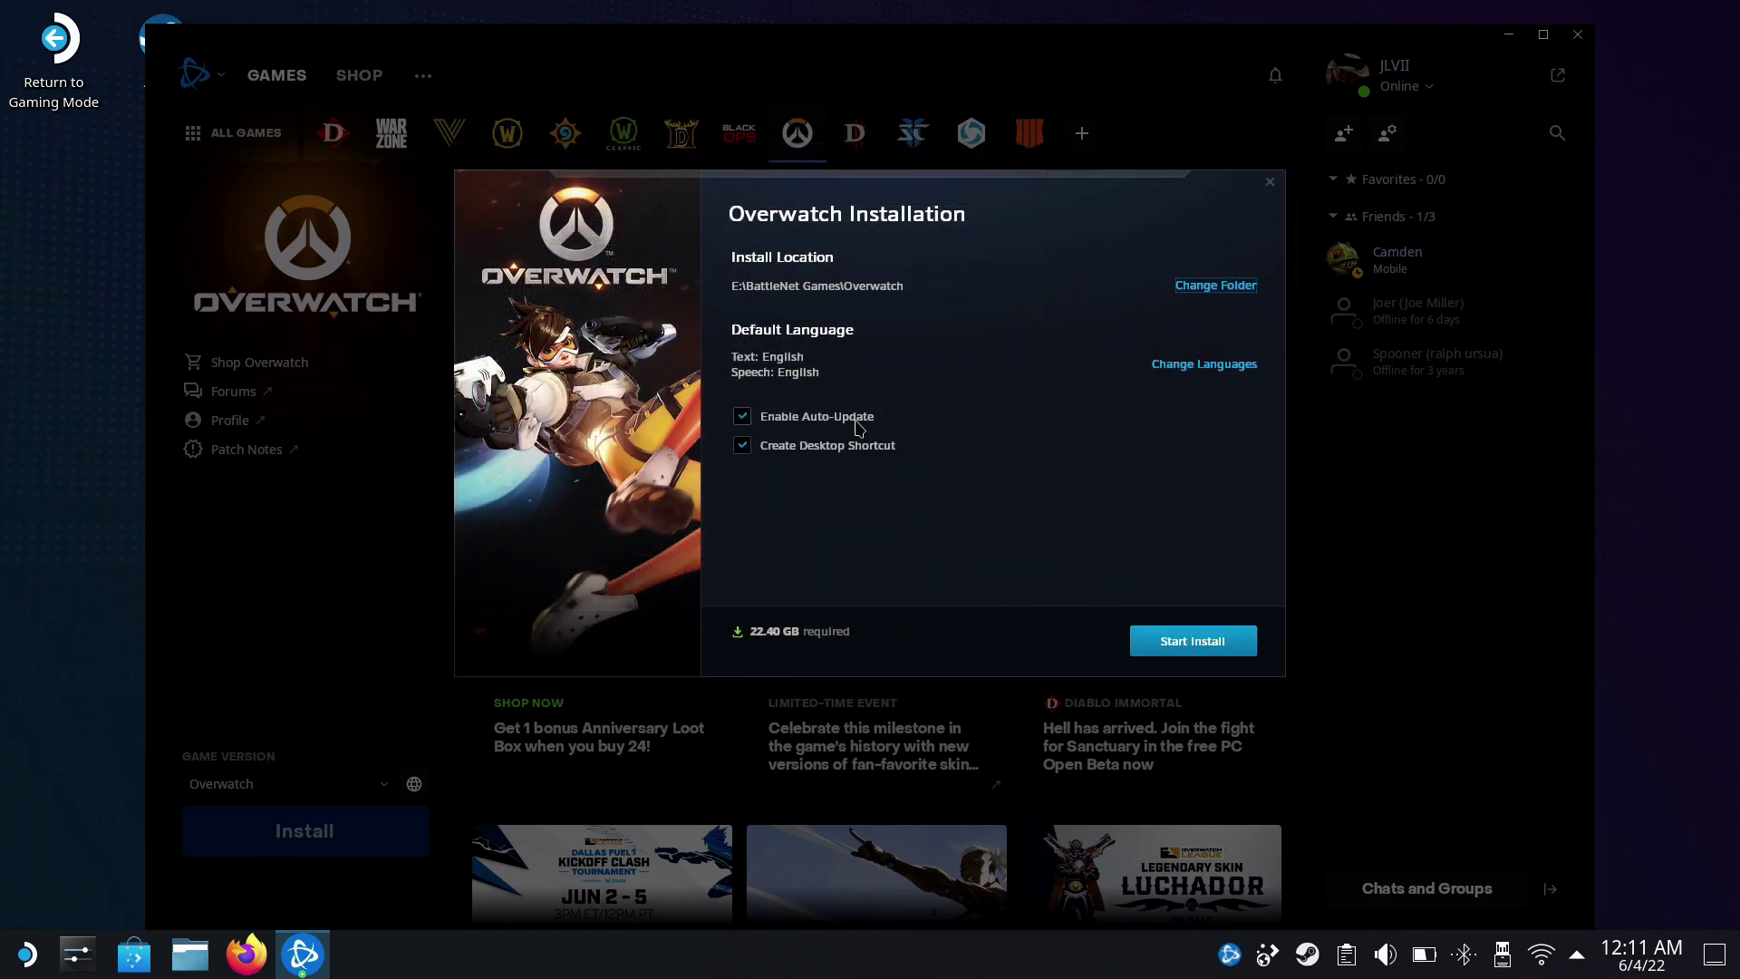
left_click(745, 446)
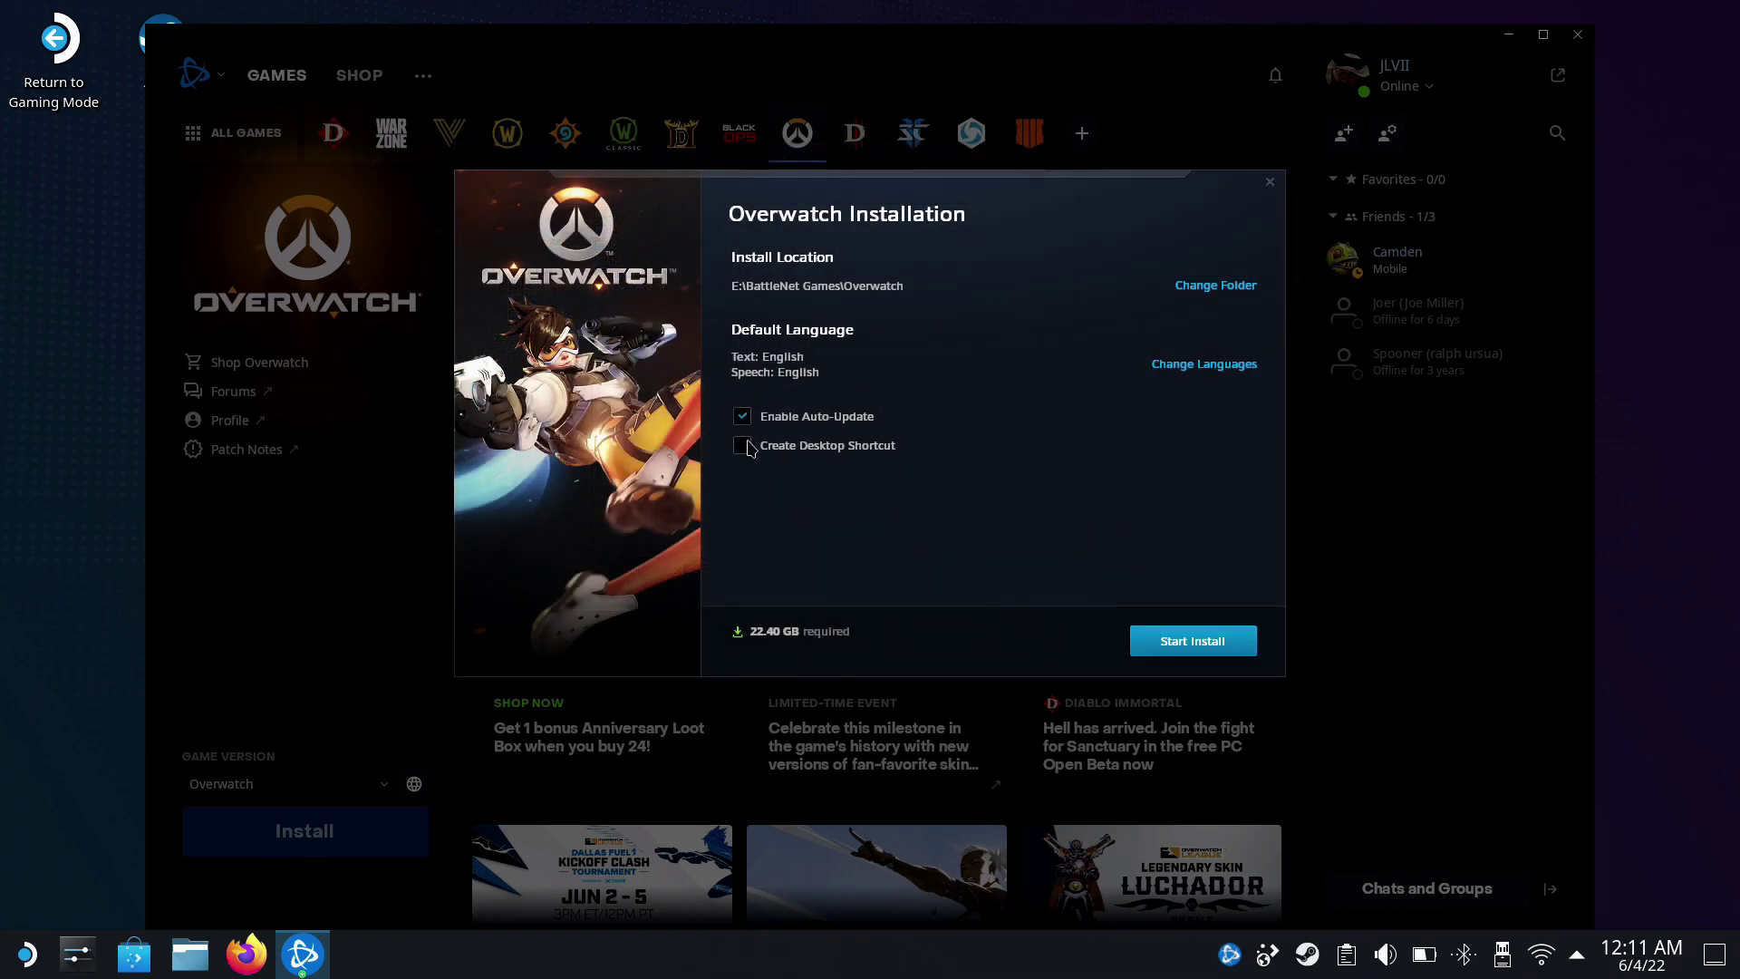
left_click(1181, 641)
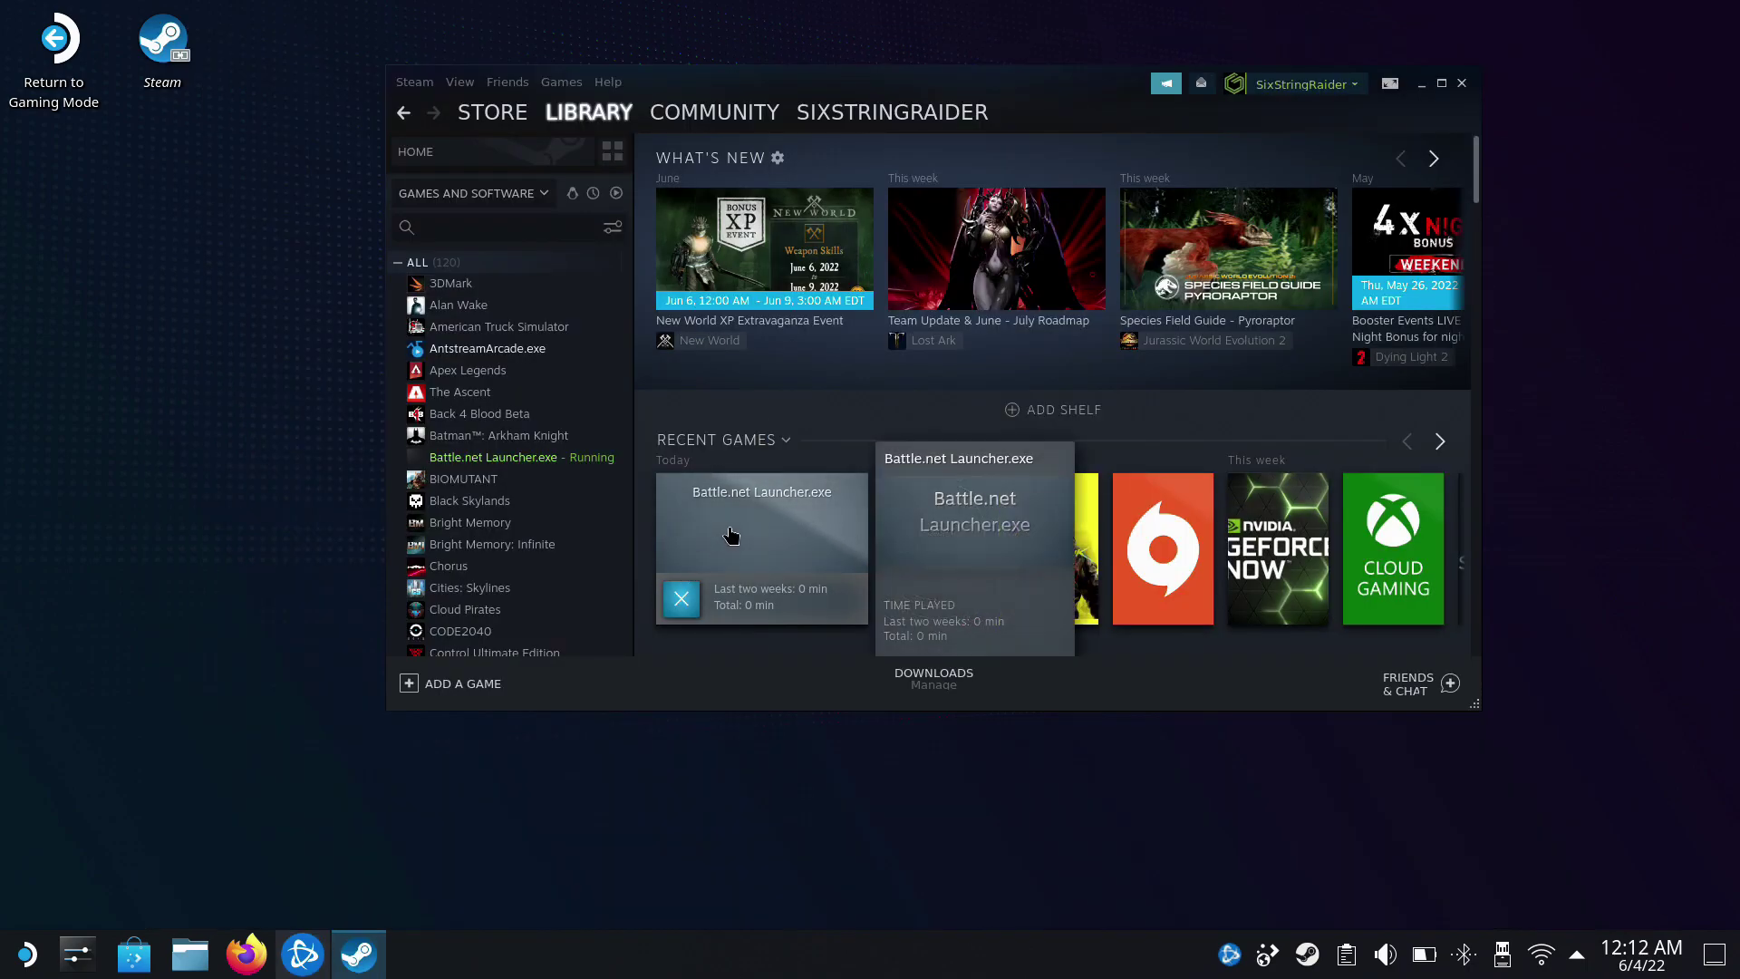
Step: Set the custom artwork of Battle.net Launcher.exe in the Steam library to battlenet banner.jpg from /home/deck/Downloads
right_click(730, 535)
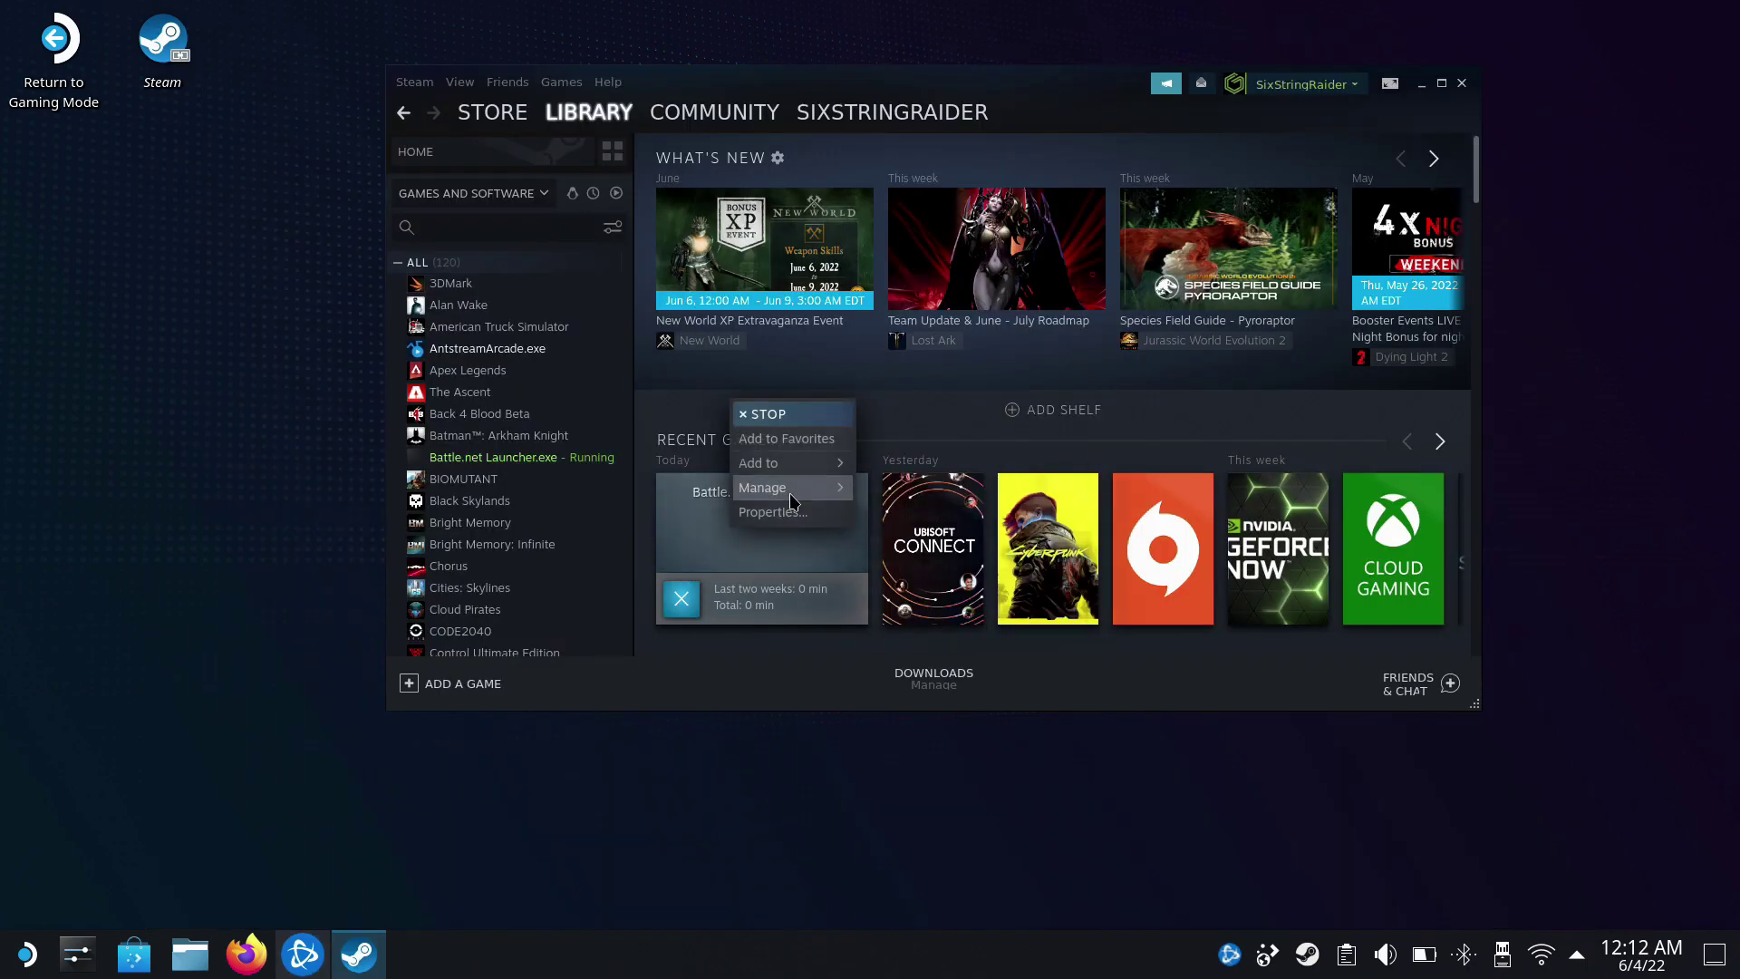
mouse_move(803, 499)
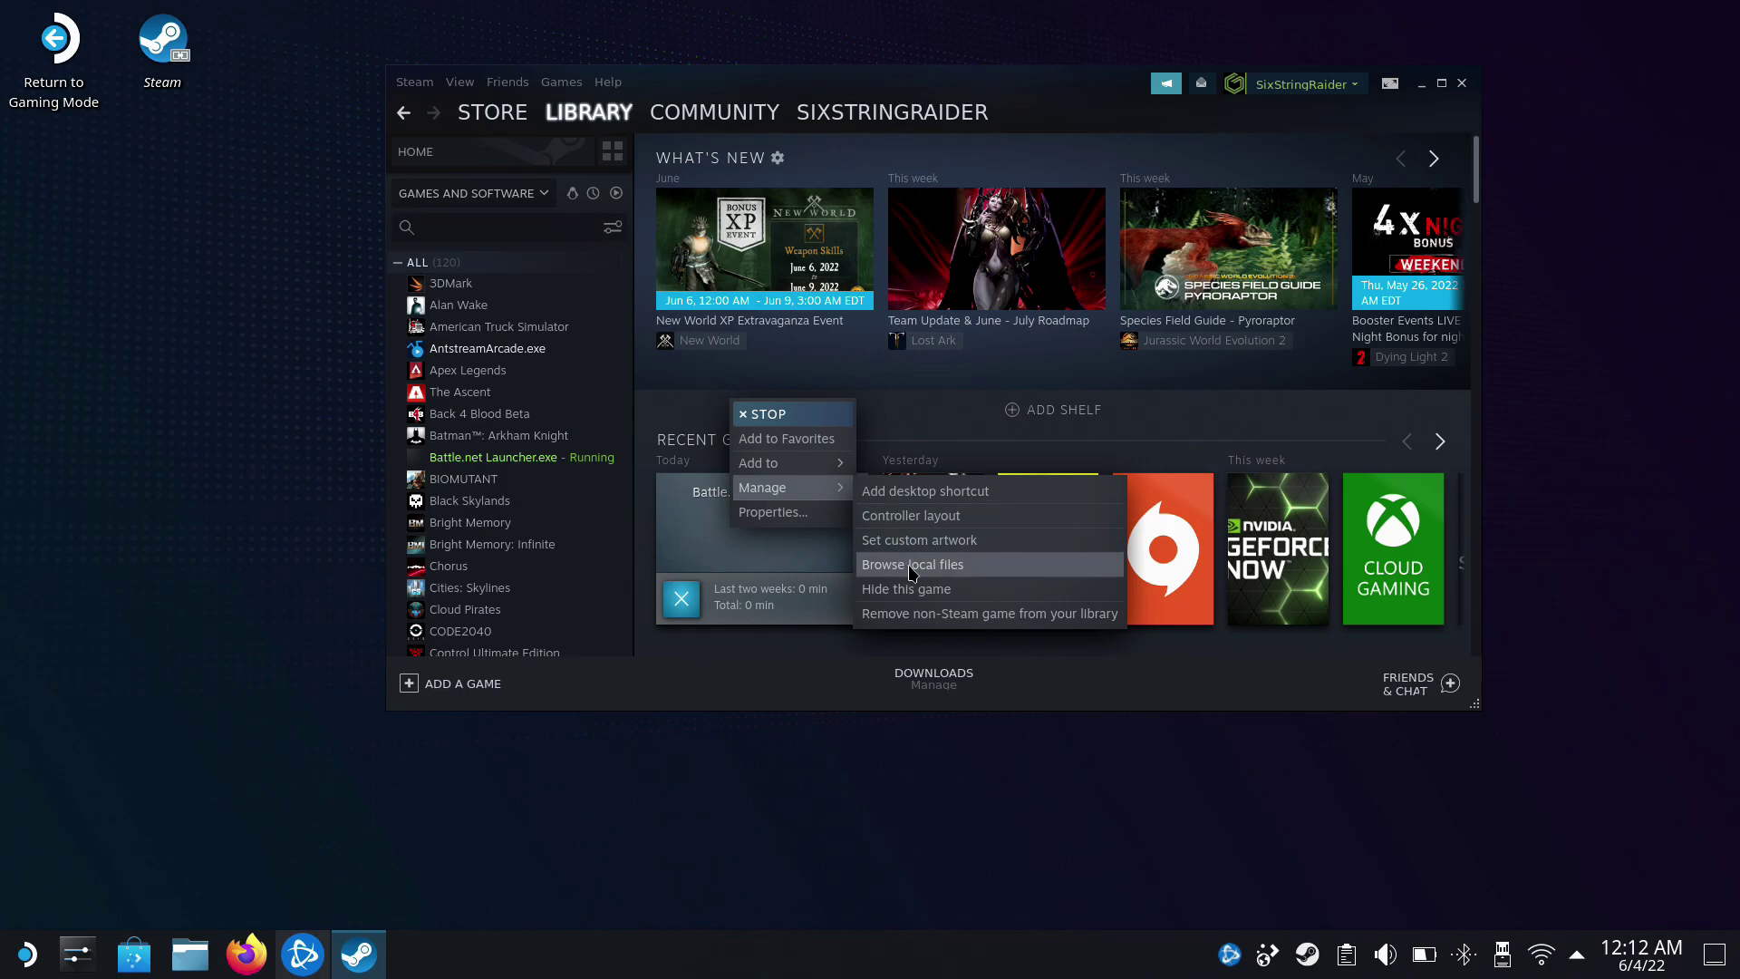
left_click(924, 544)
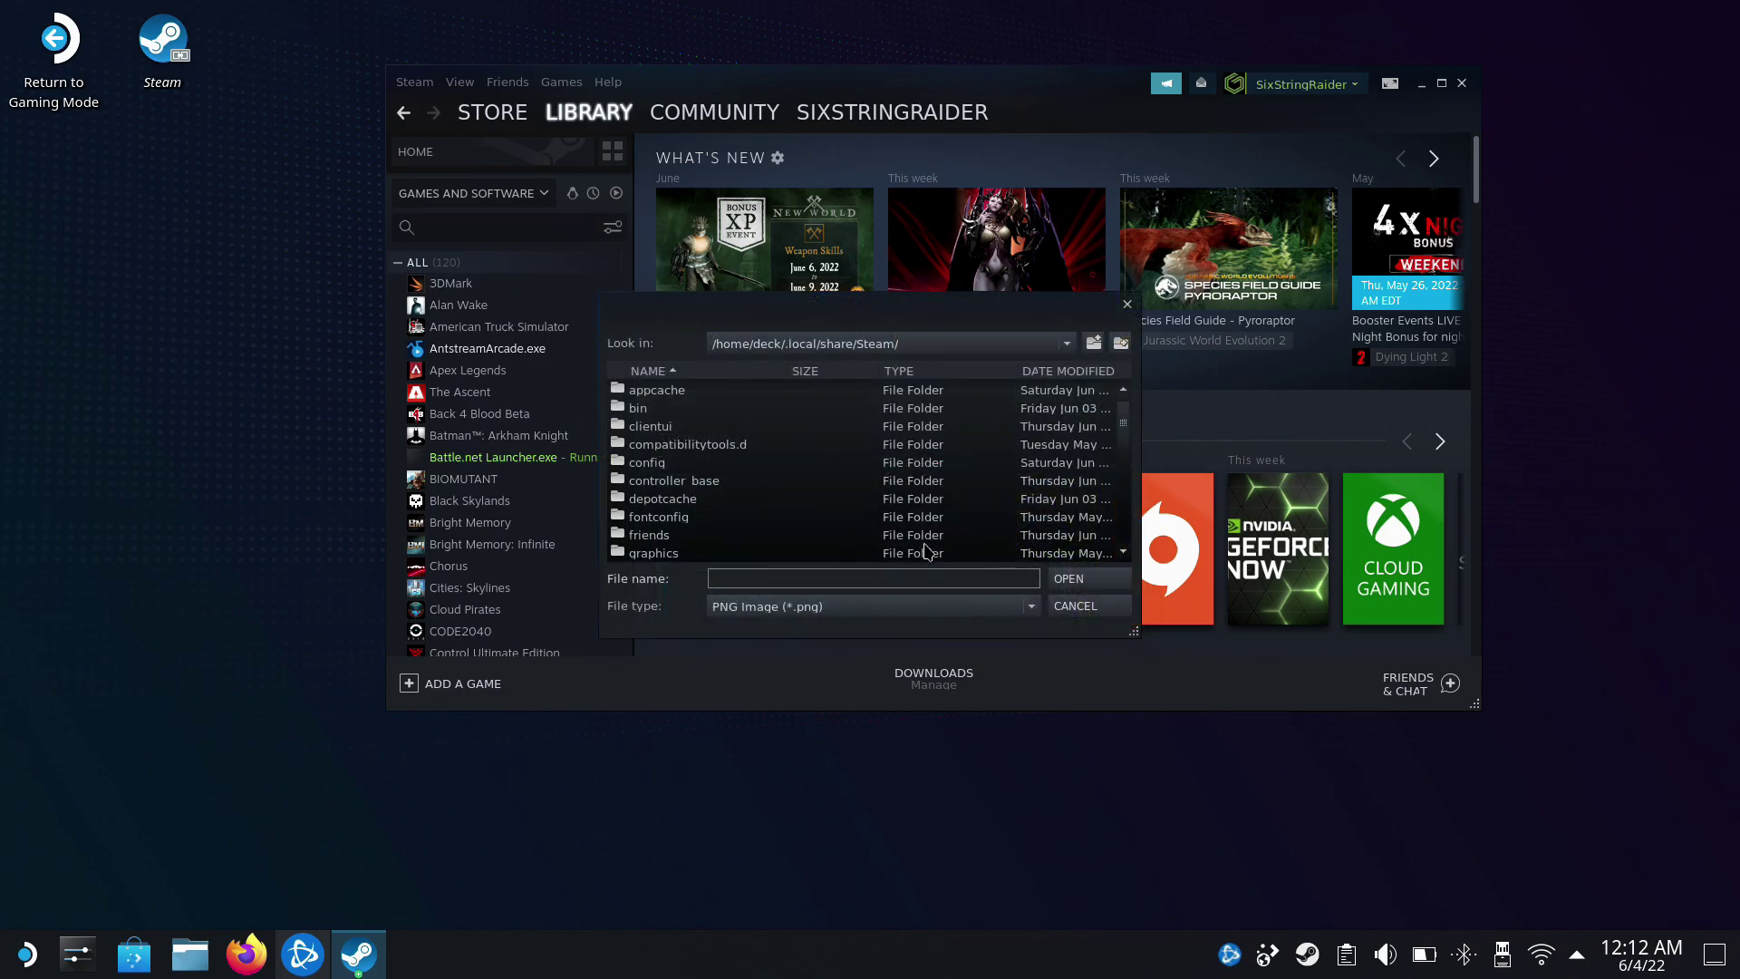
left_click(894, 608)
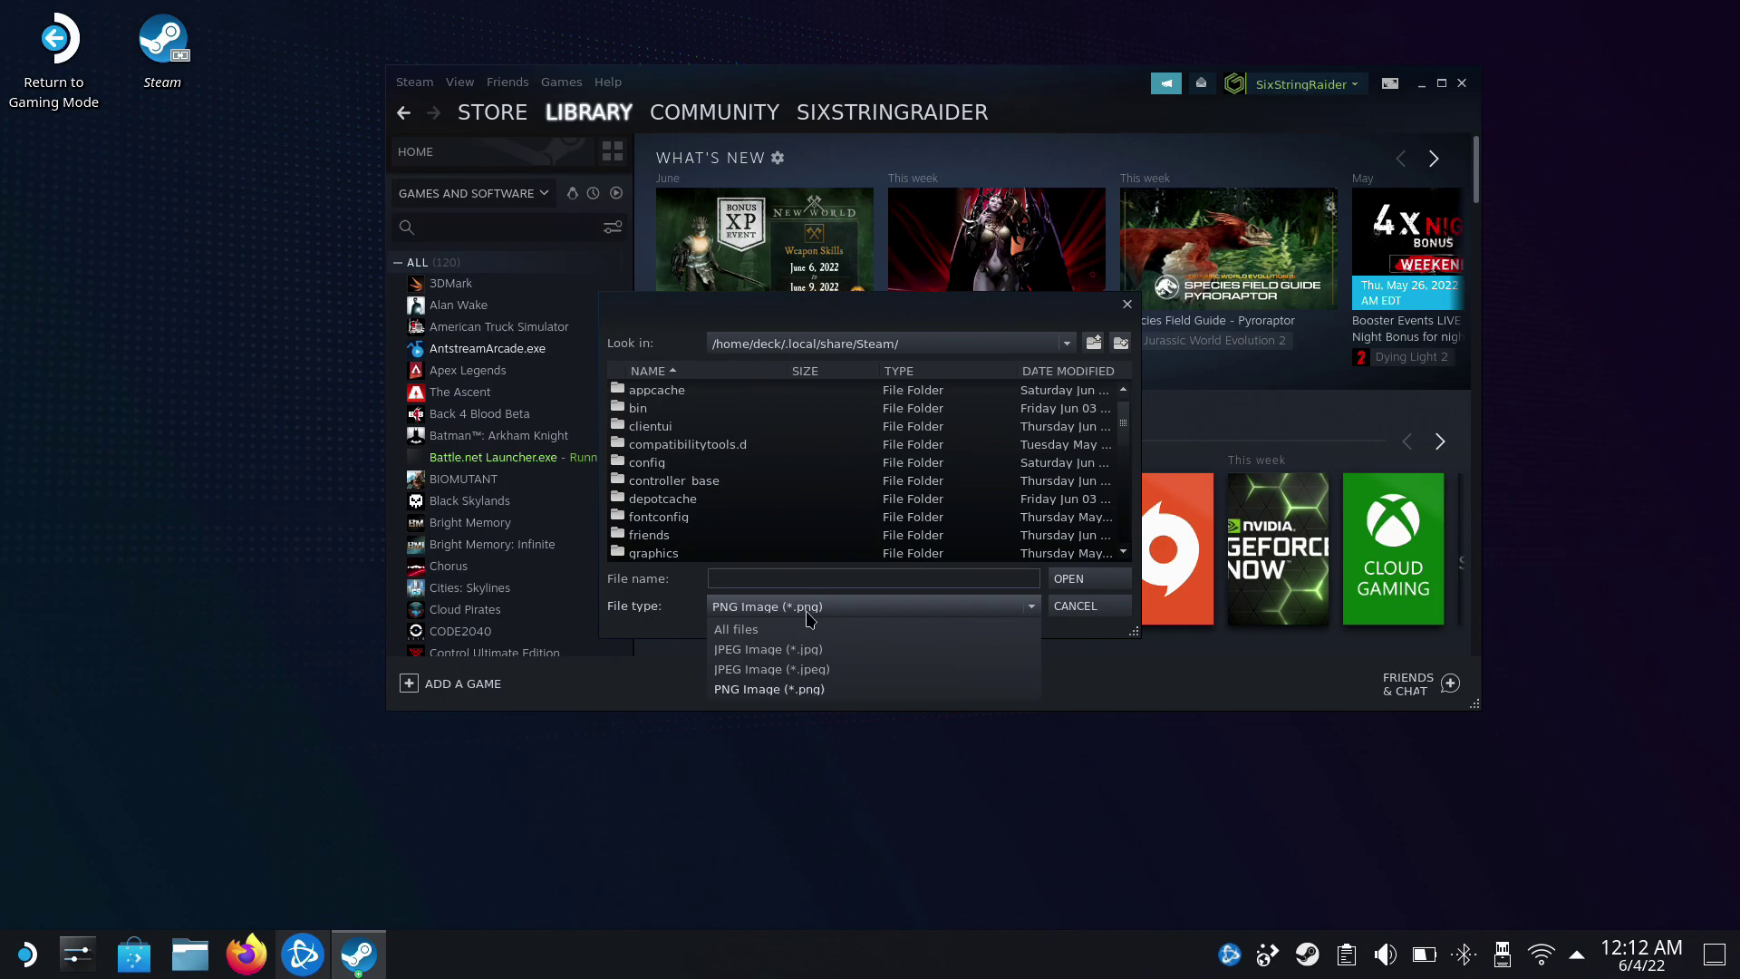
left_click(790, 629)
left_click(833, 343)
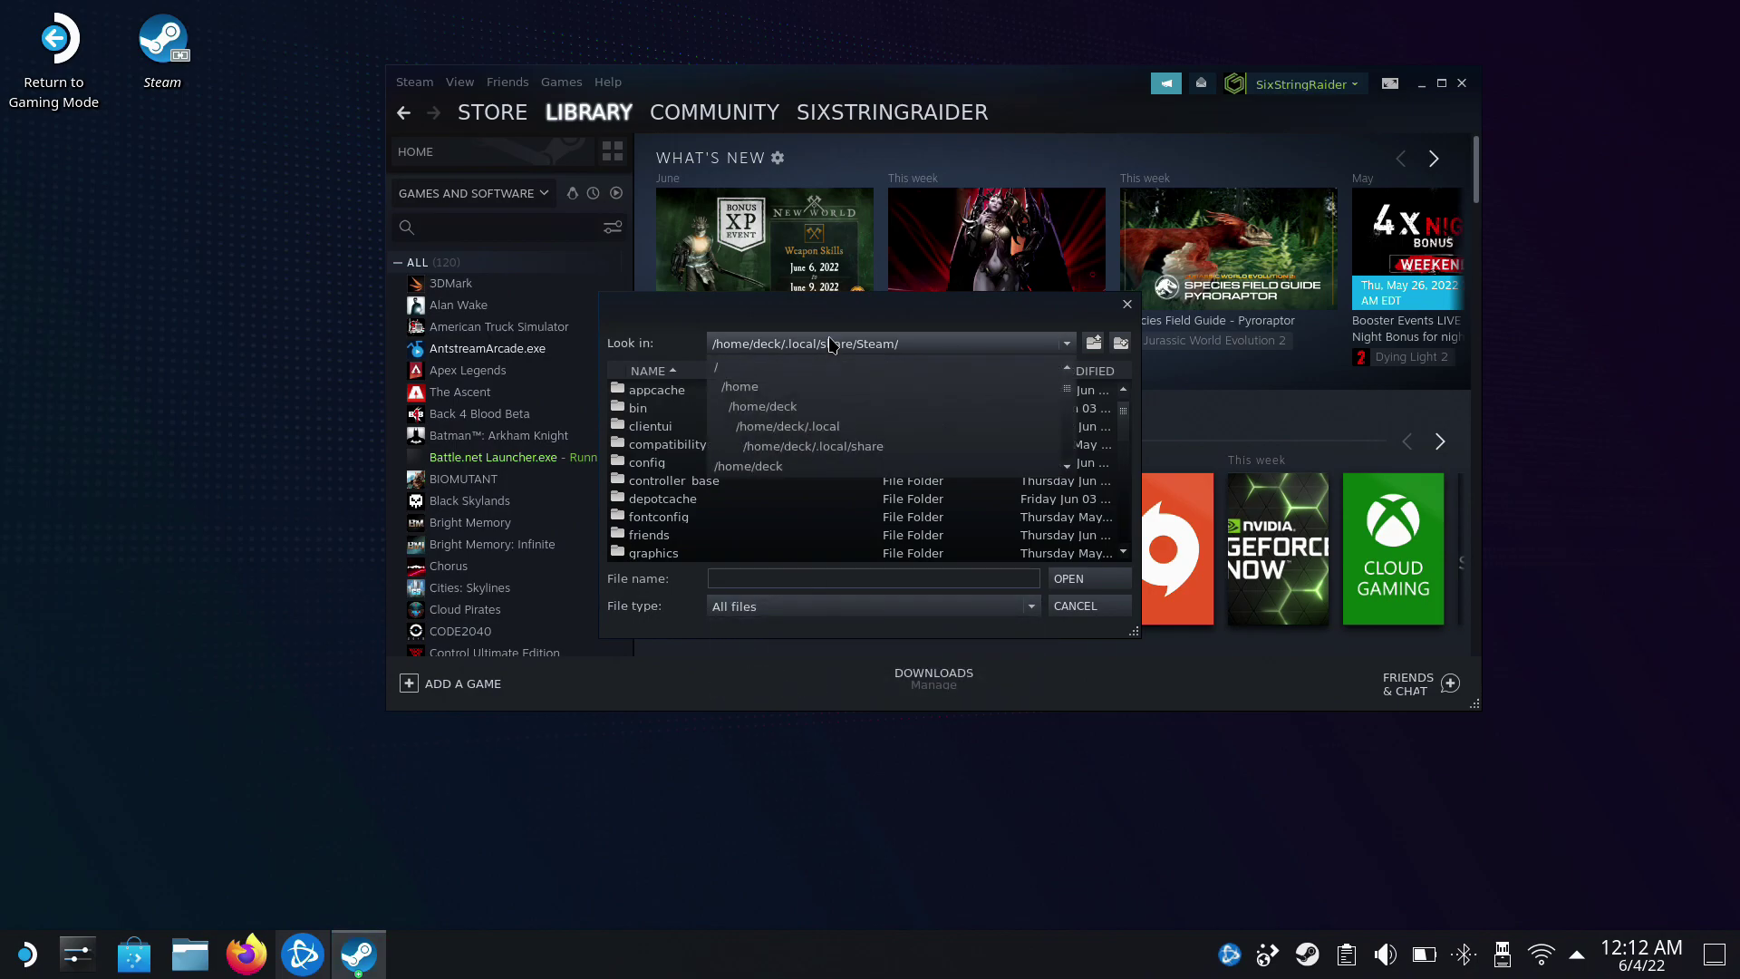
left_click(785, 408)
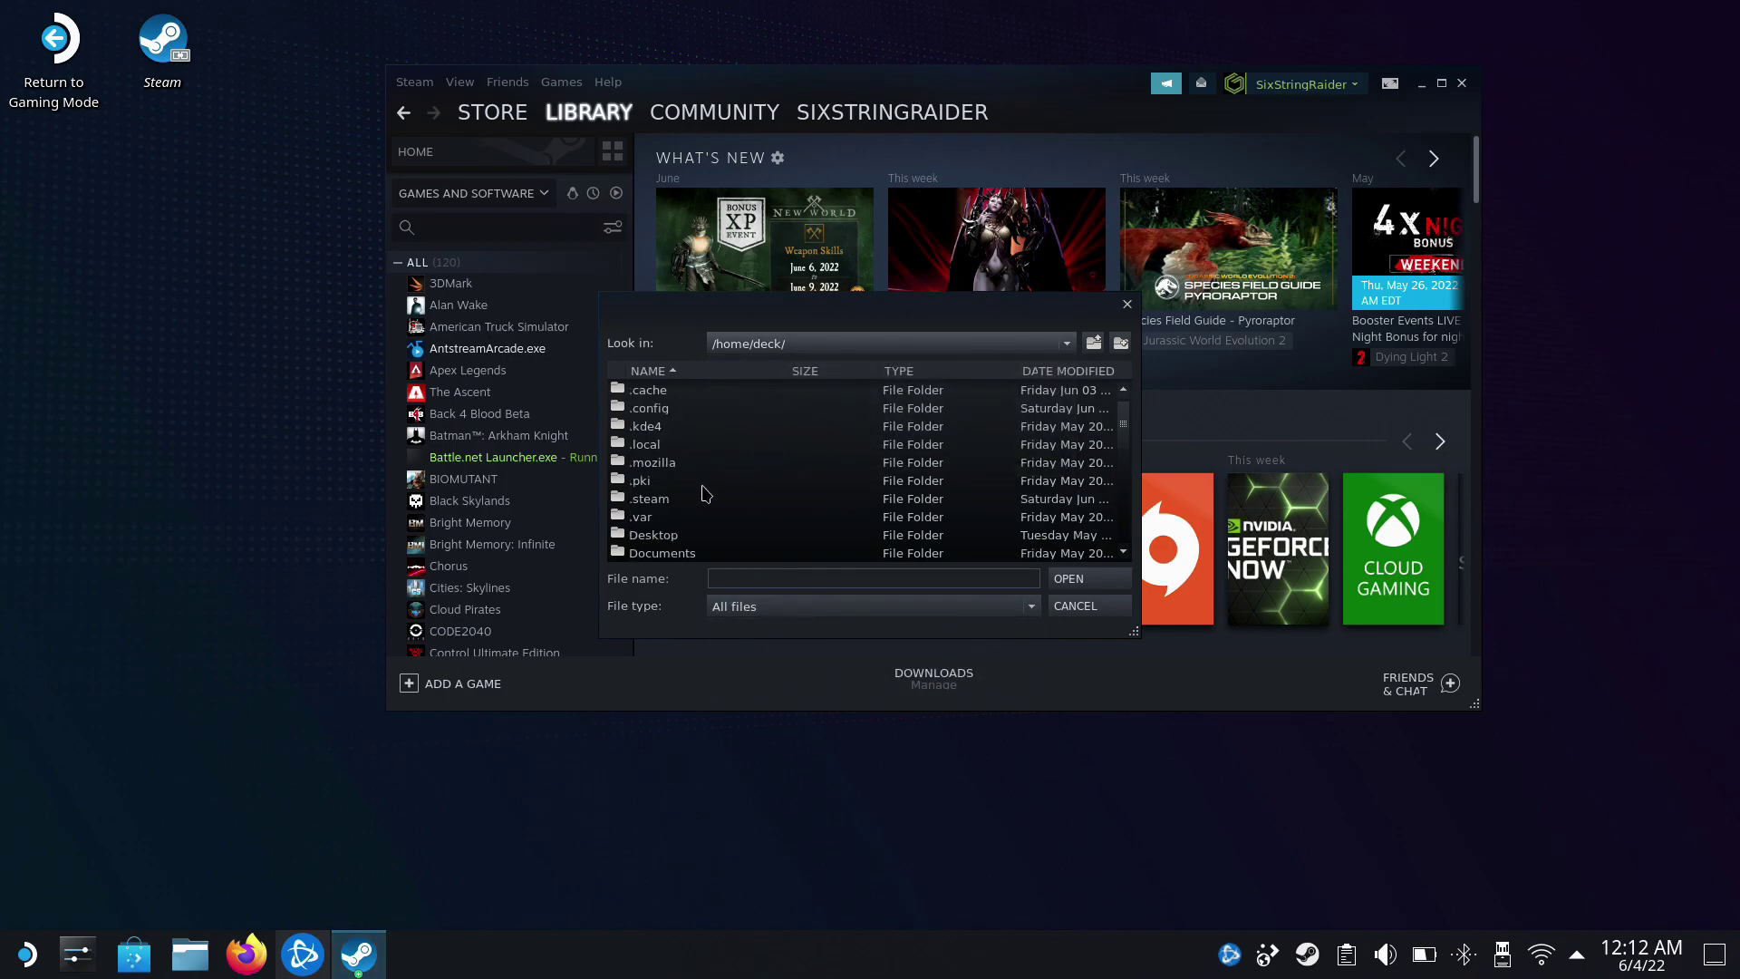
double_click(688, 540)
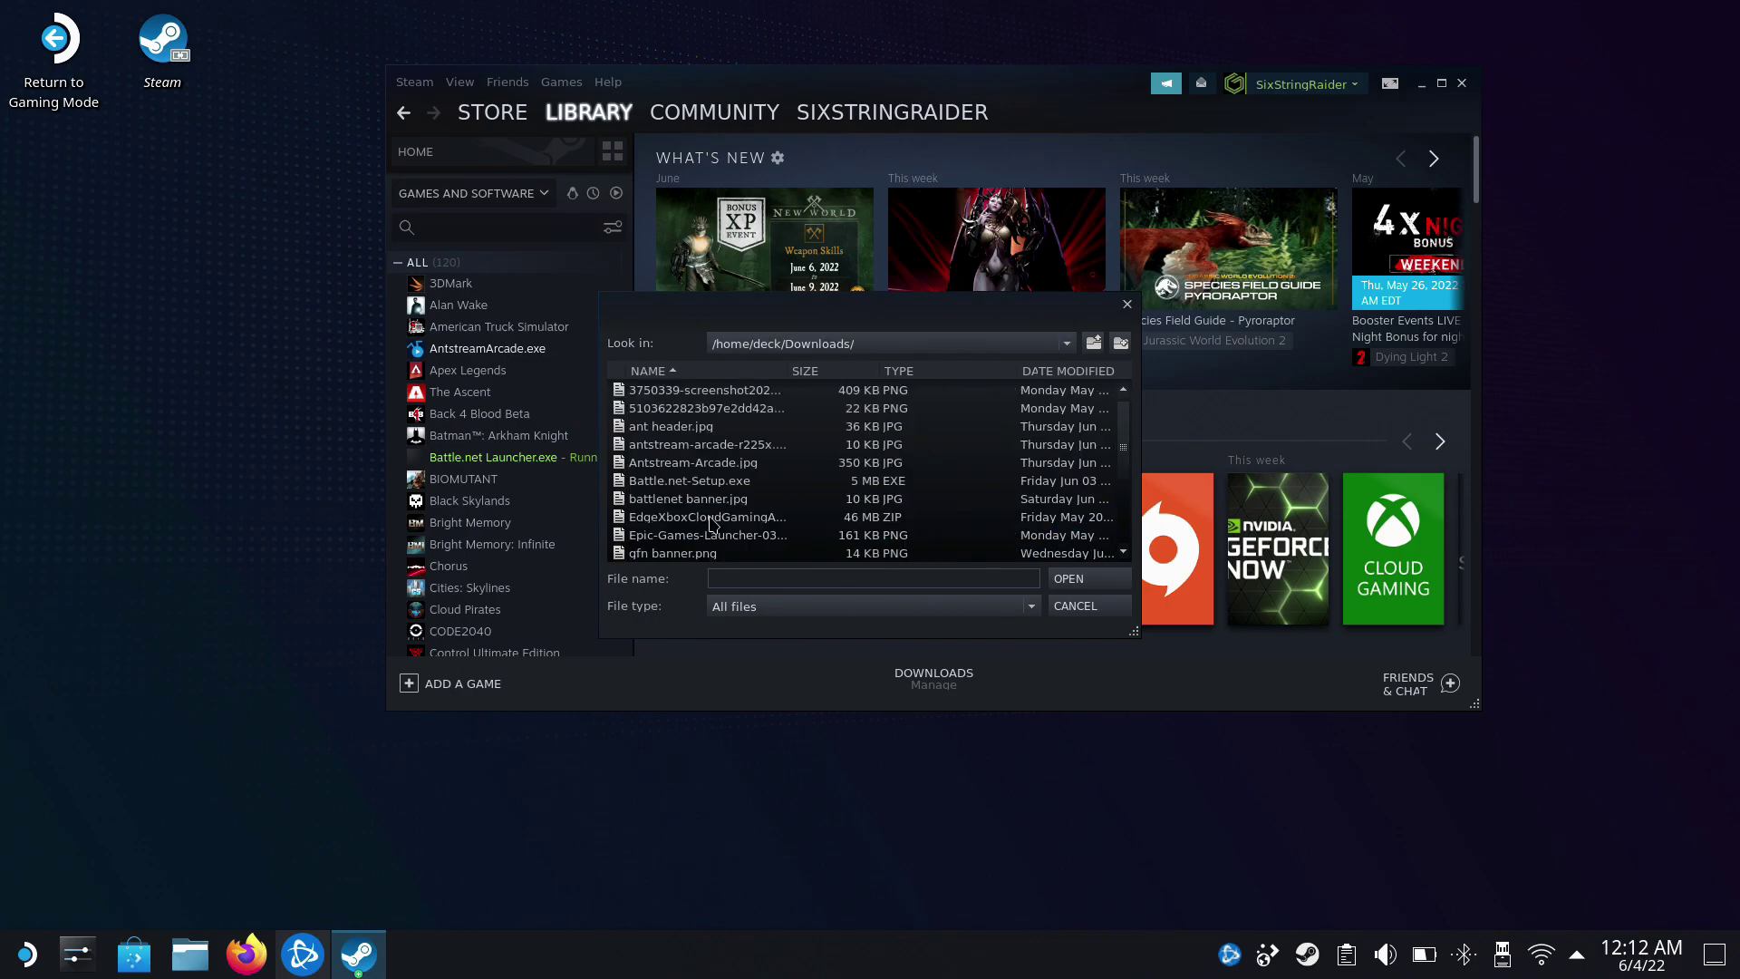
double_click(736, 501)
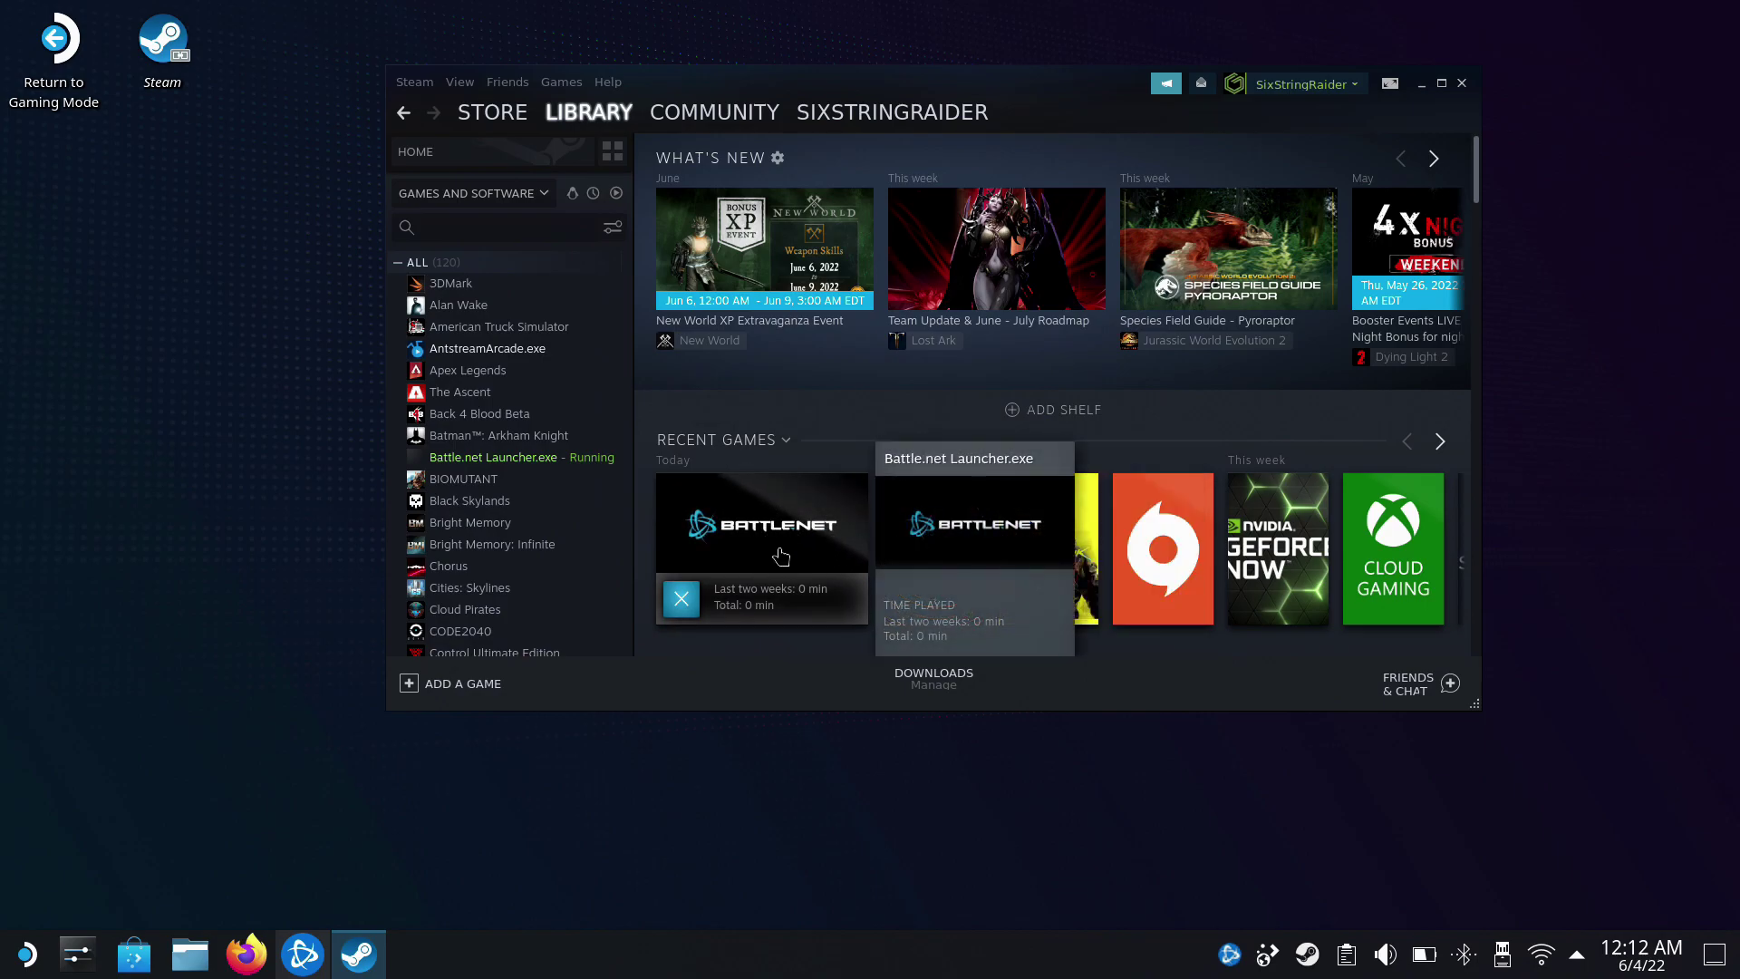
Step: Set battlenet banner.jpg as the custom background on the Battle.net Launcher.exe details page
left_click(517, 467)
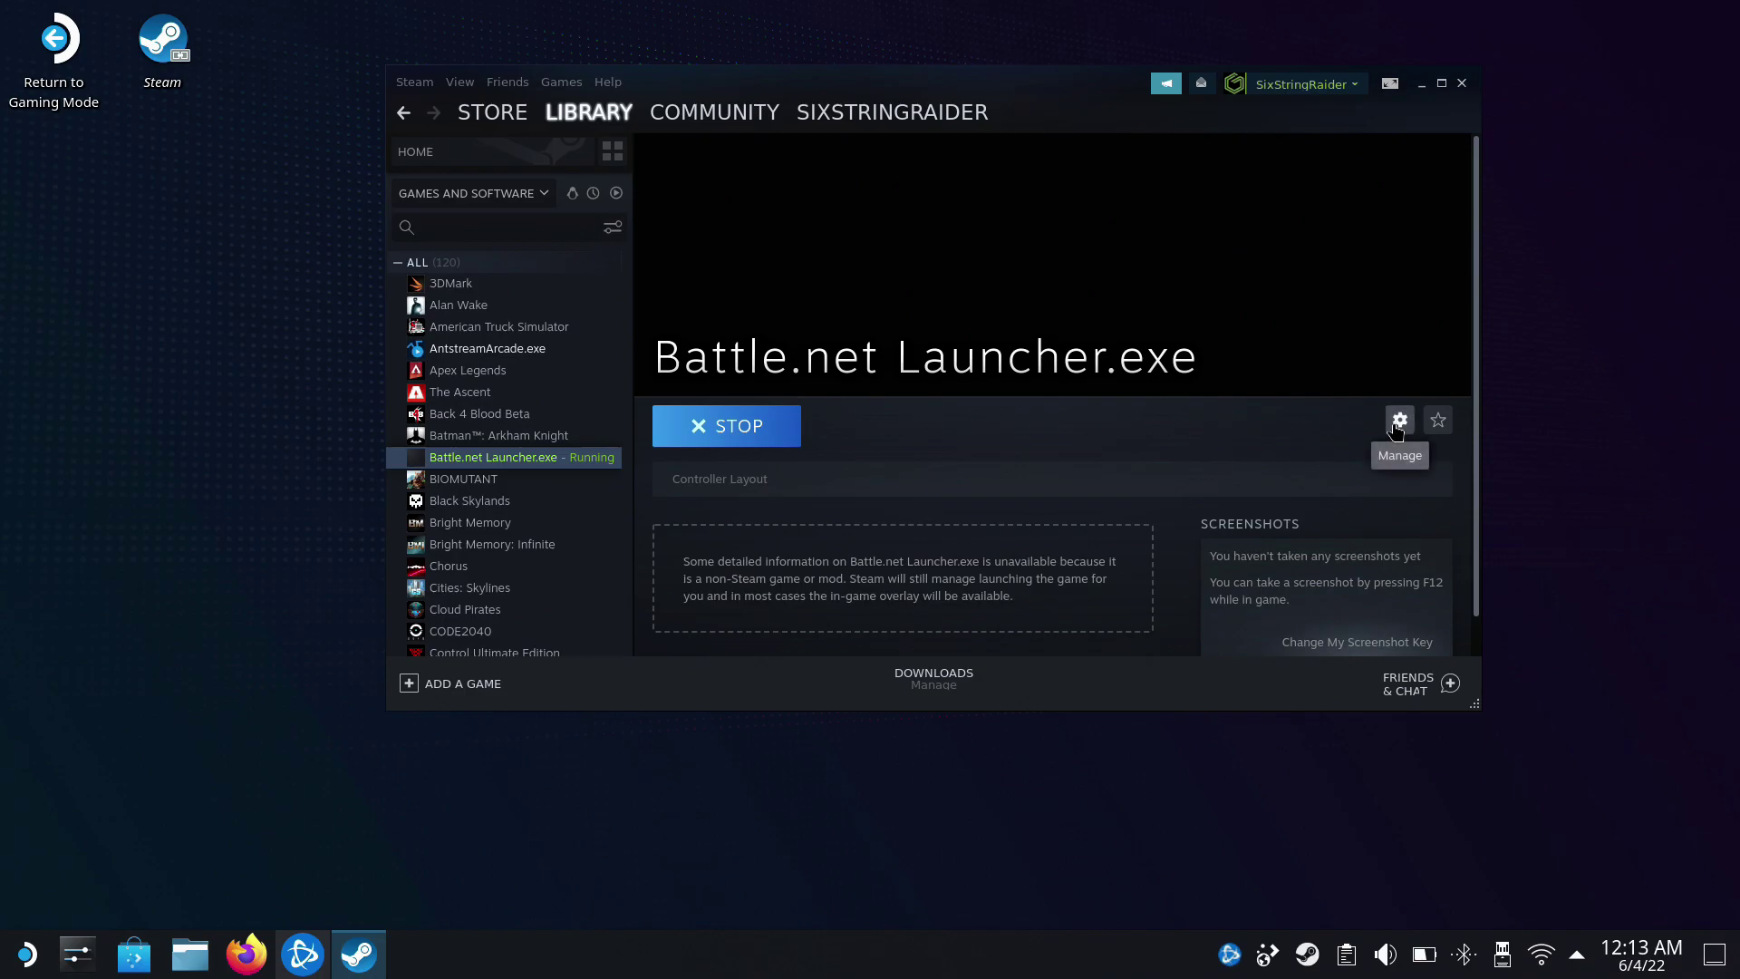
right_click(972, 257)
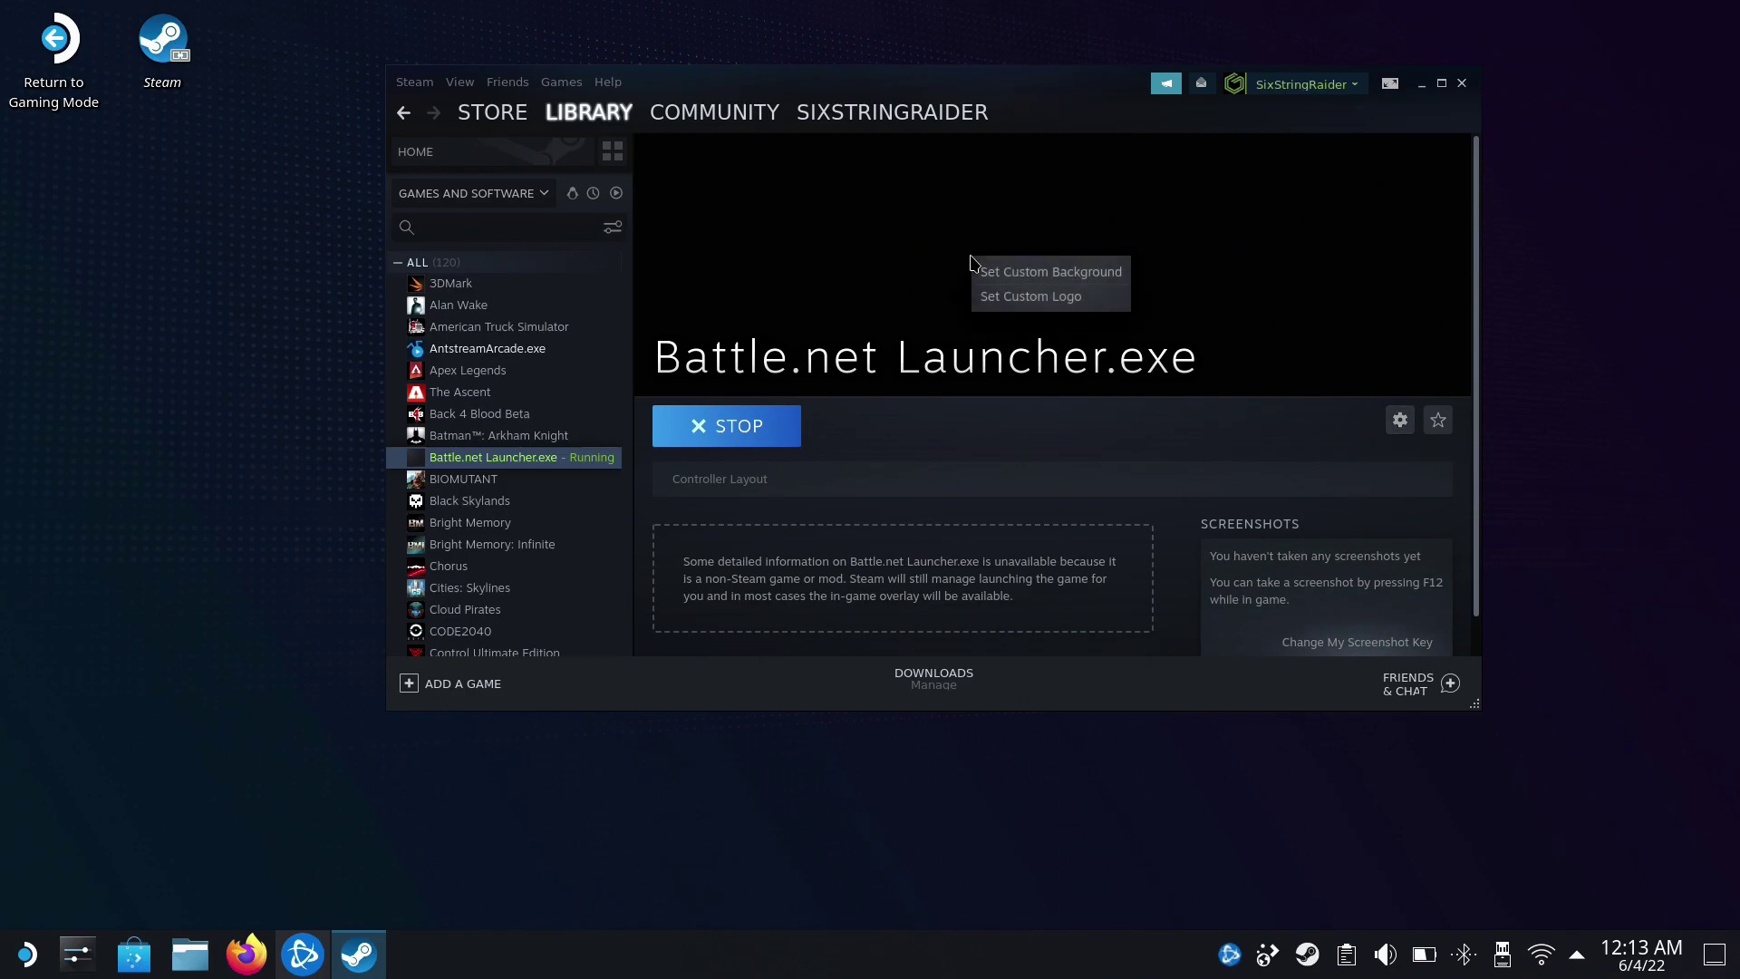
left_click(994, 274)
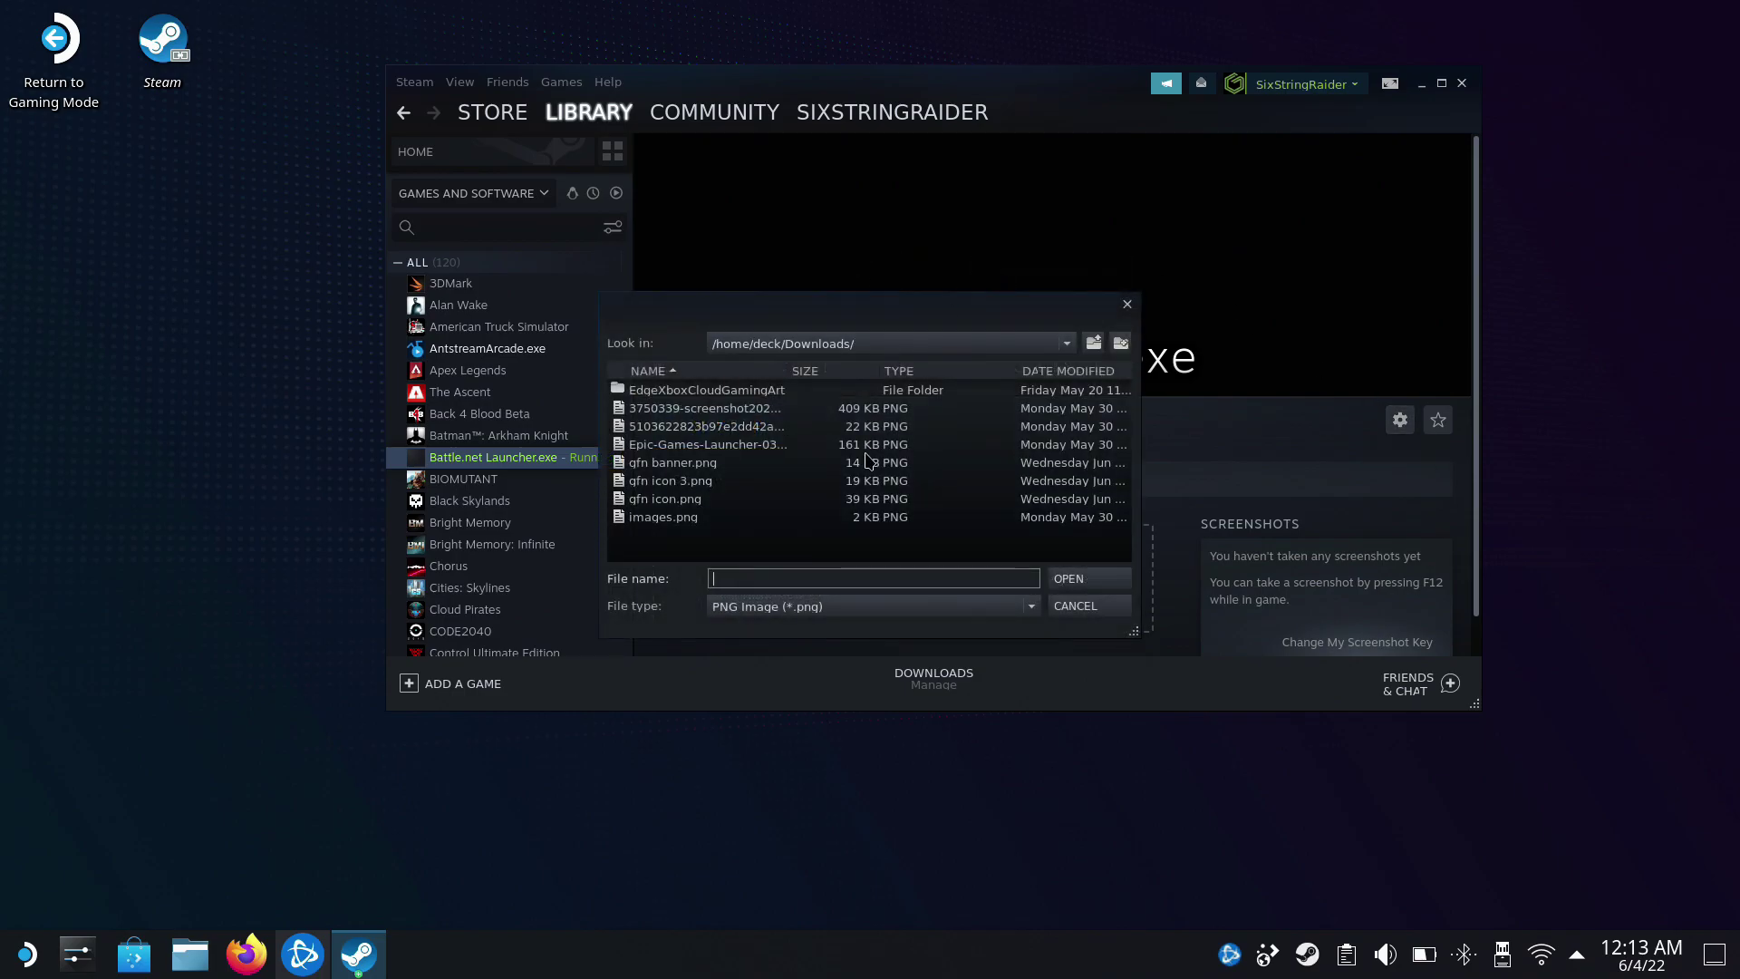
left_click(825, 605)
left_click(798, 629)
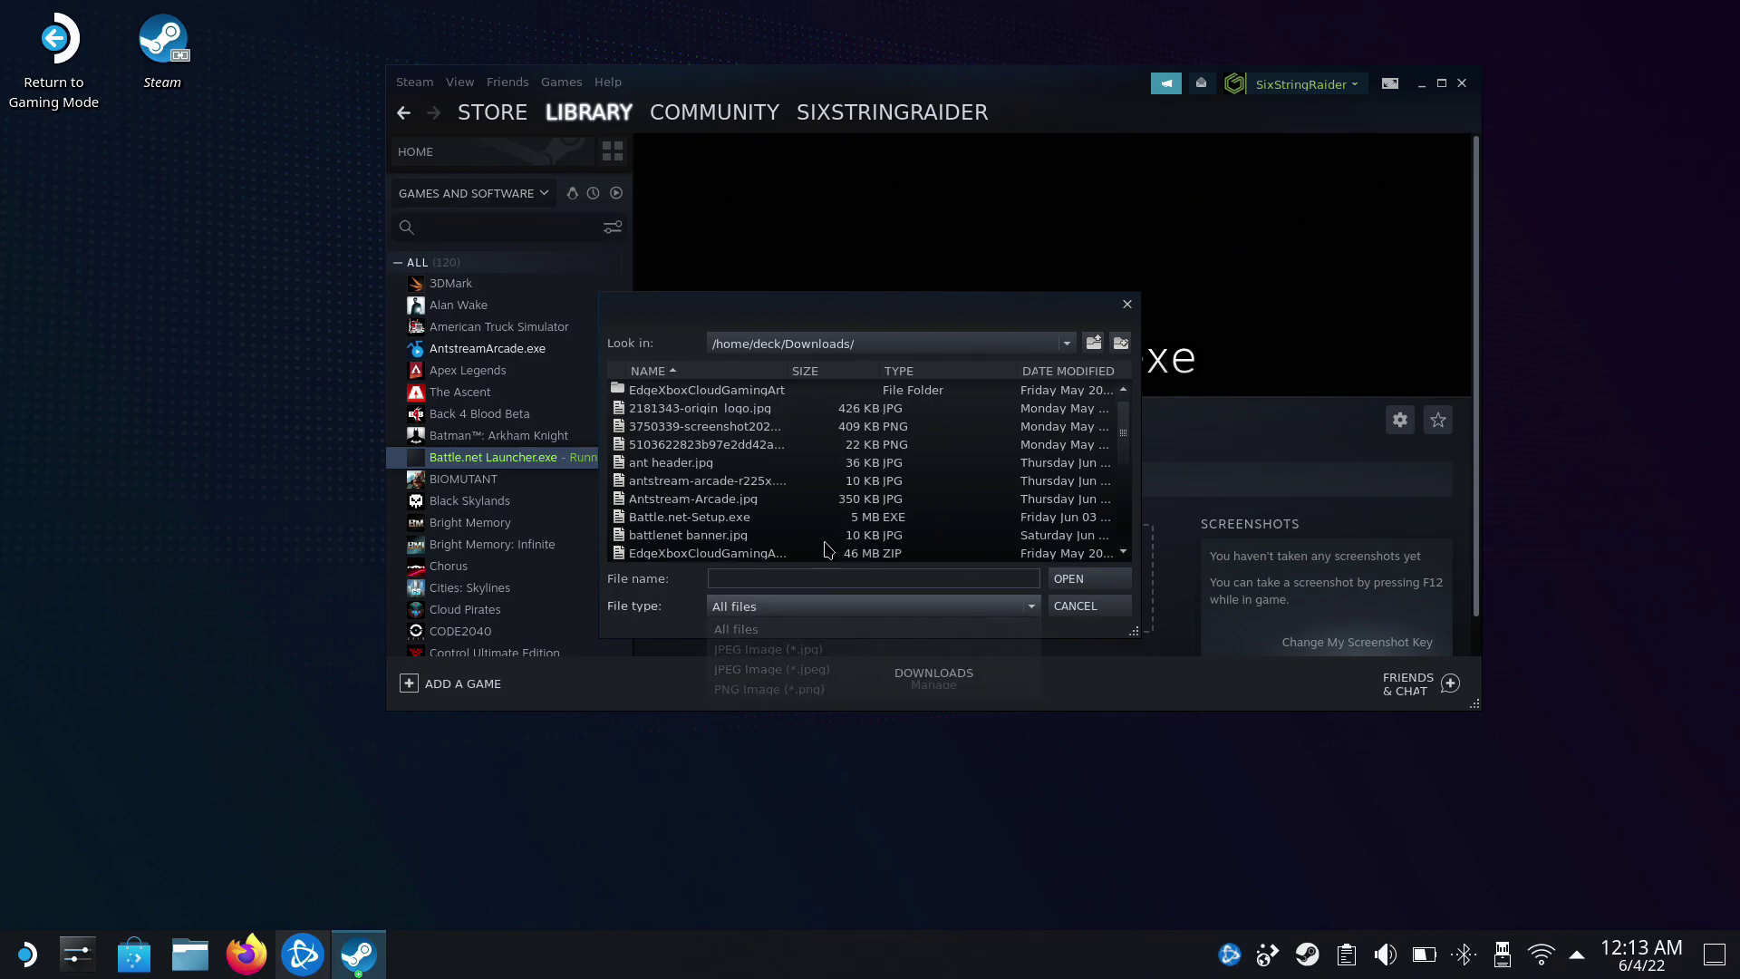
double_click(735, 535)
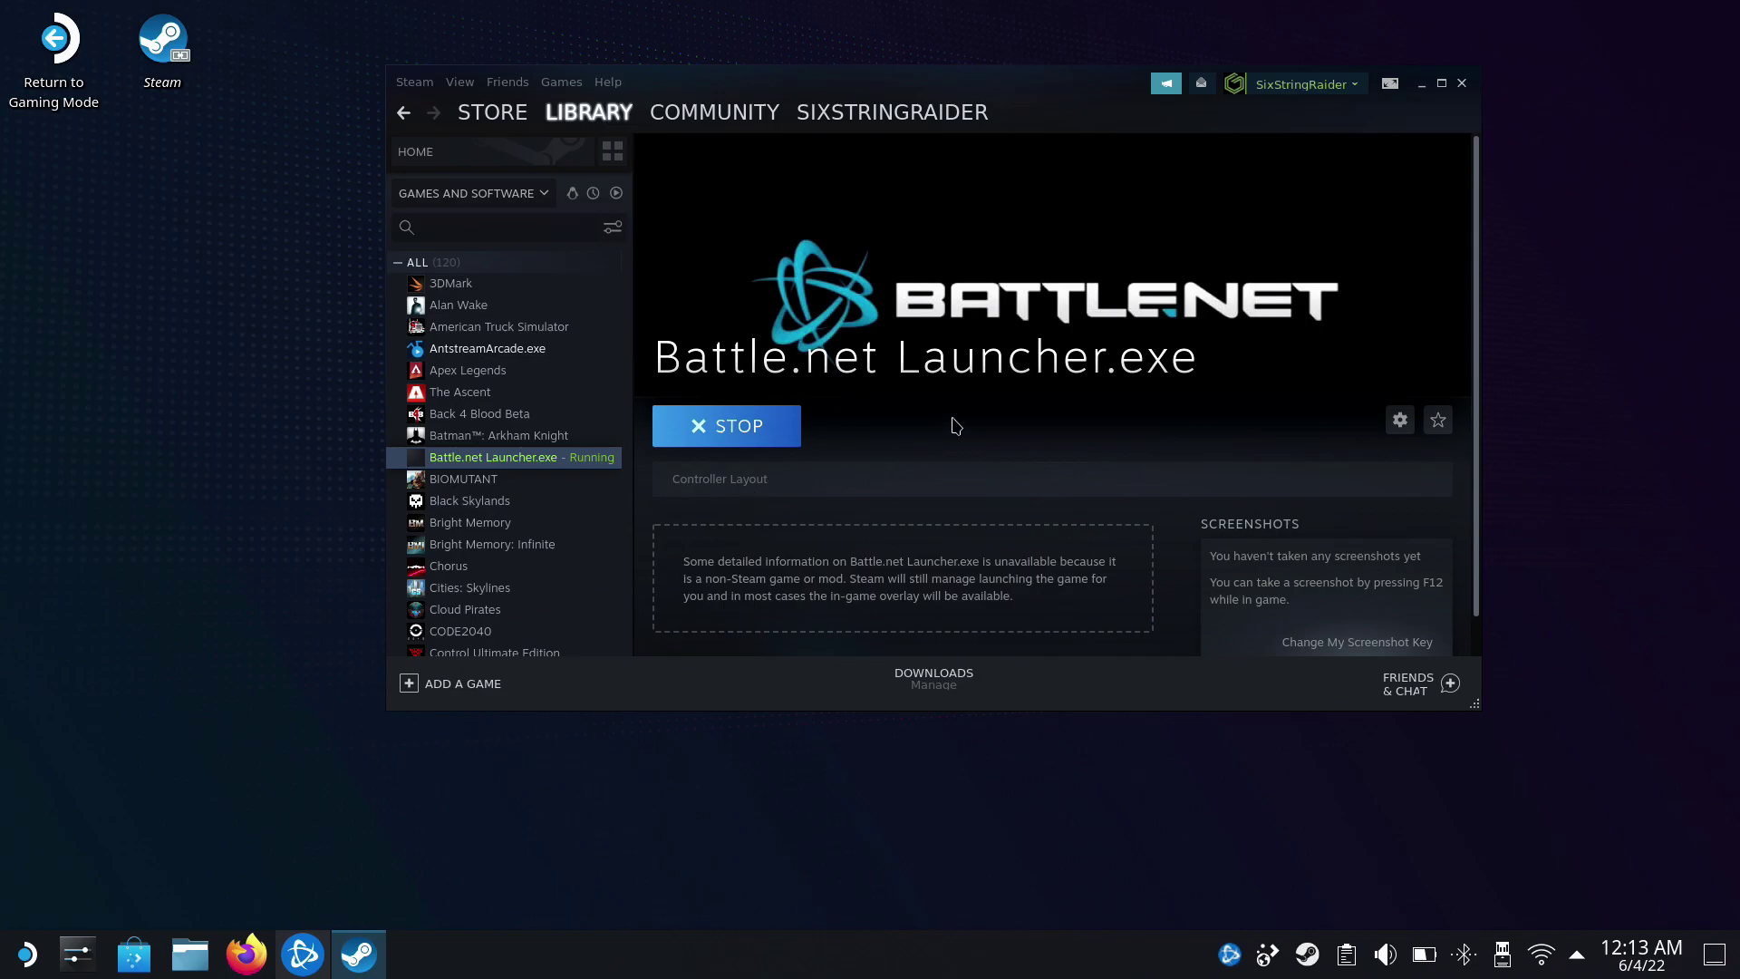
Step: Set the Battle.net Launcher.exe shortcut icon to the steam icon image from /home/deck/Downloads and close the properties
left_click(1401, 420)
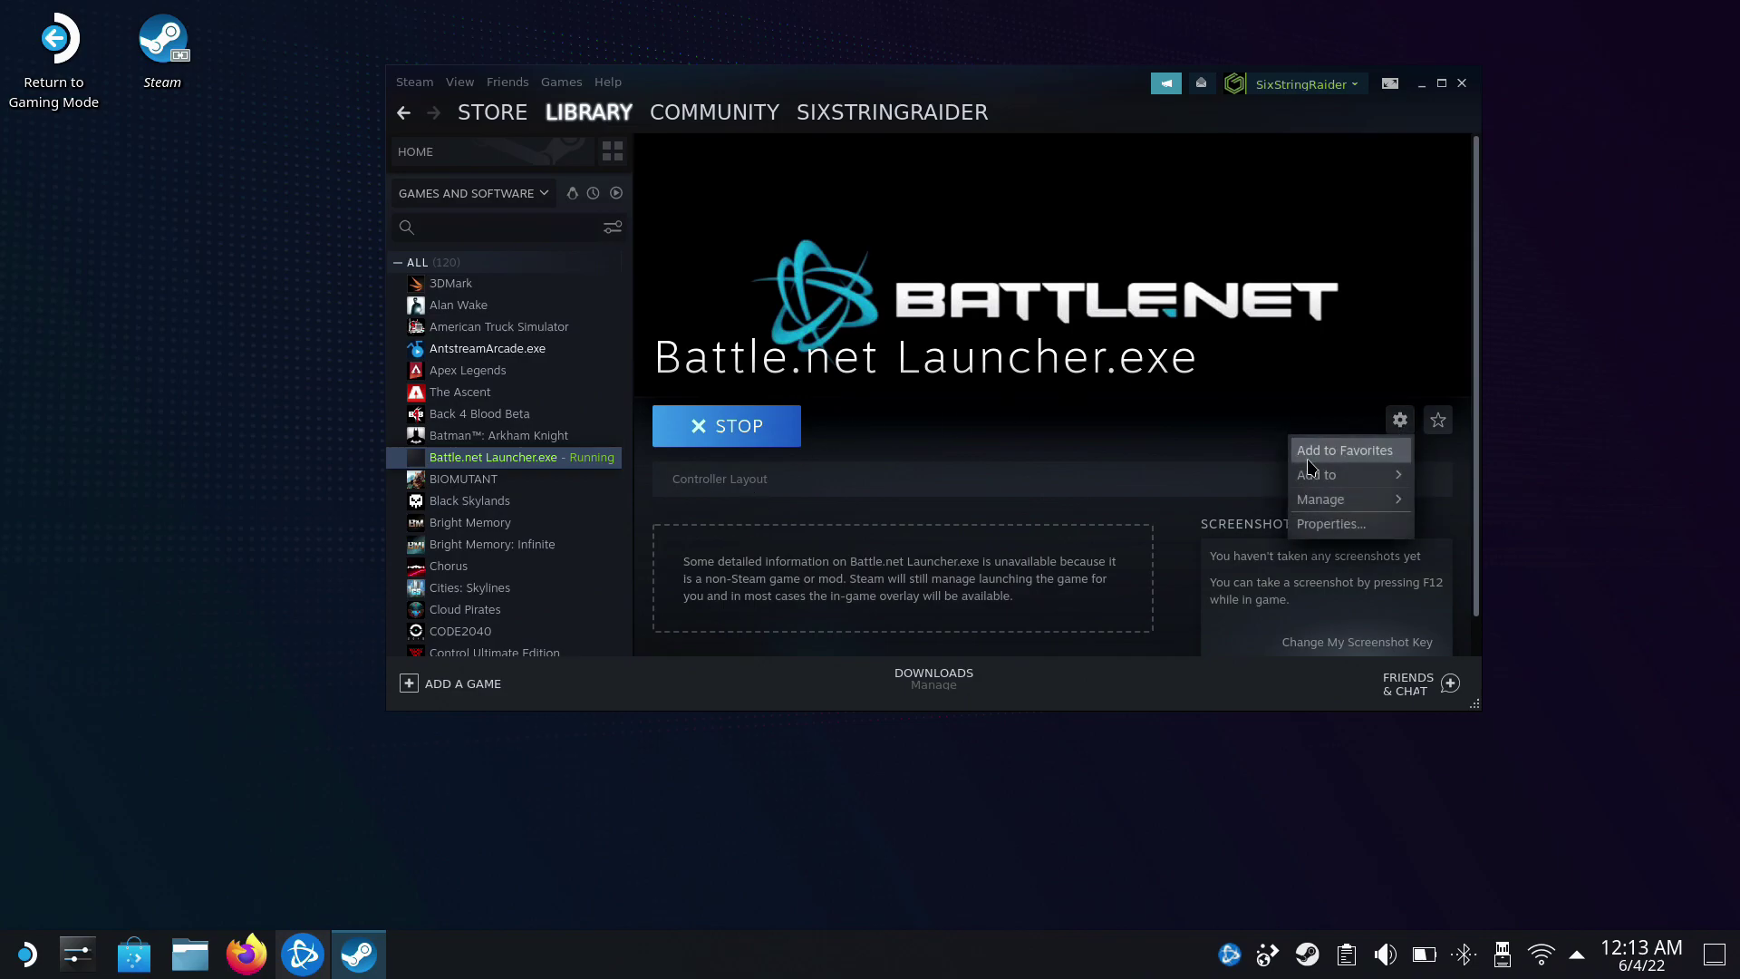
left_click(1325, 524)
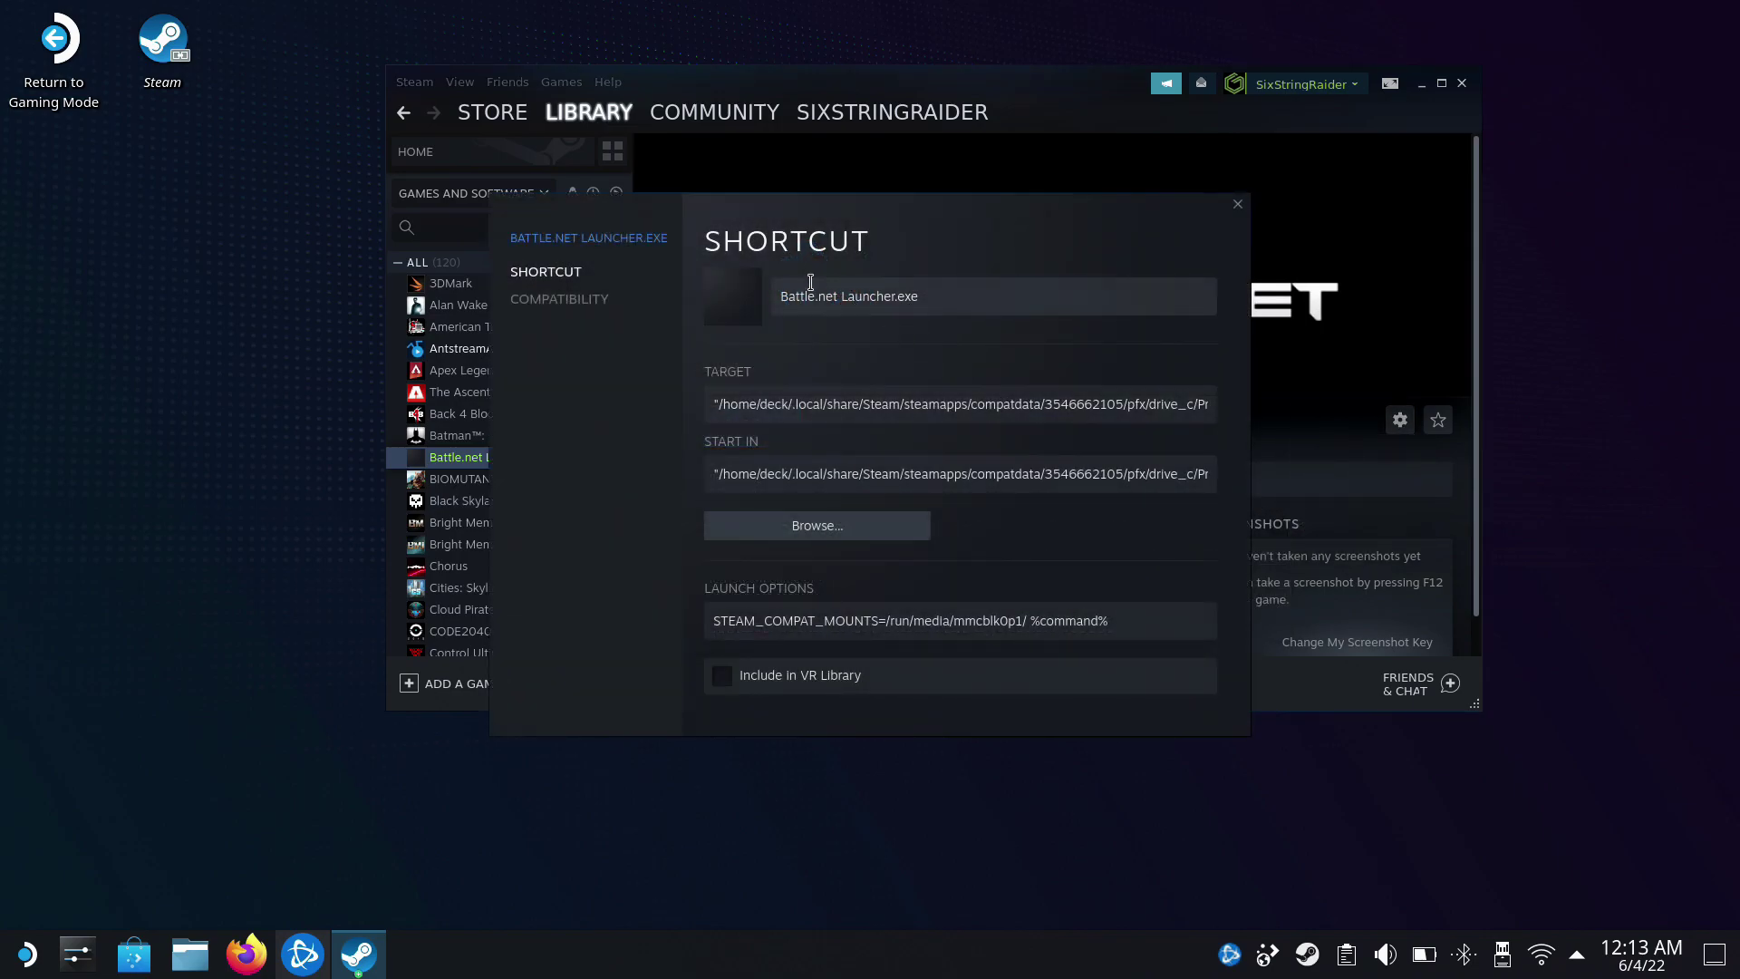
left_click(717, 298)
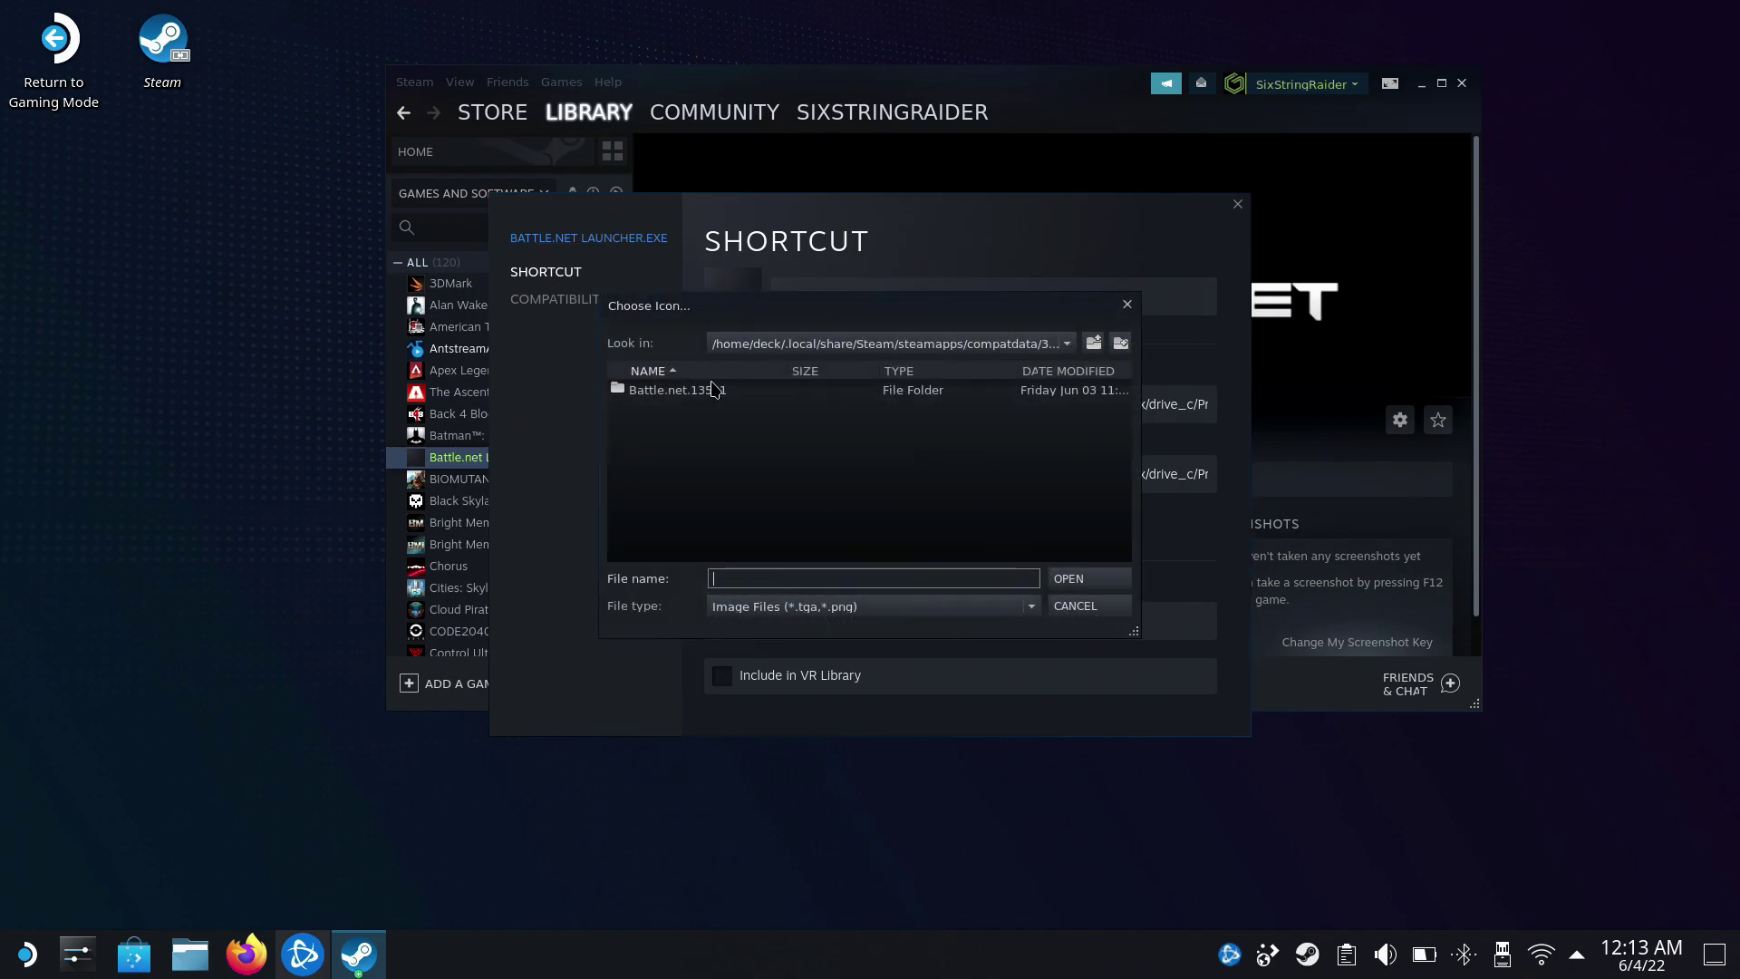
left_click(766, 608)
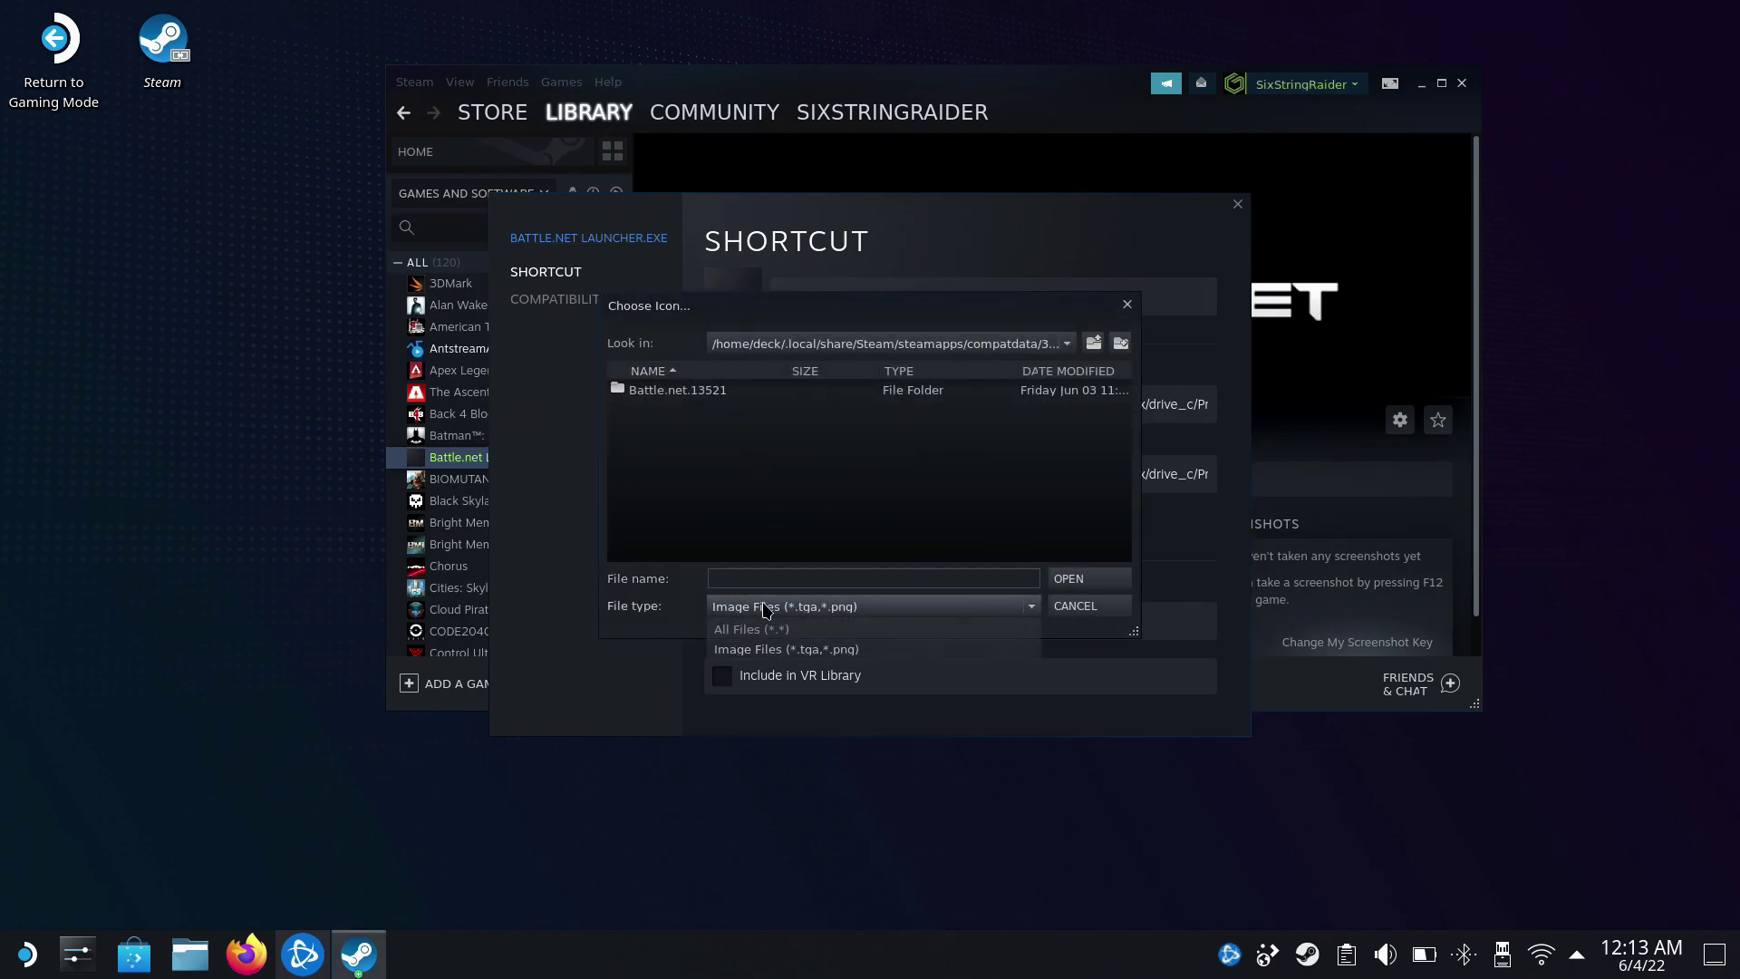
left_click(837, 344)
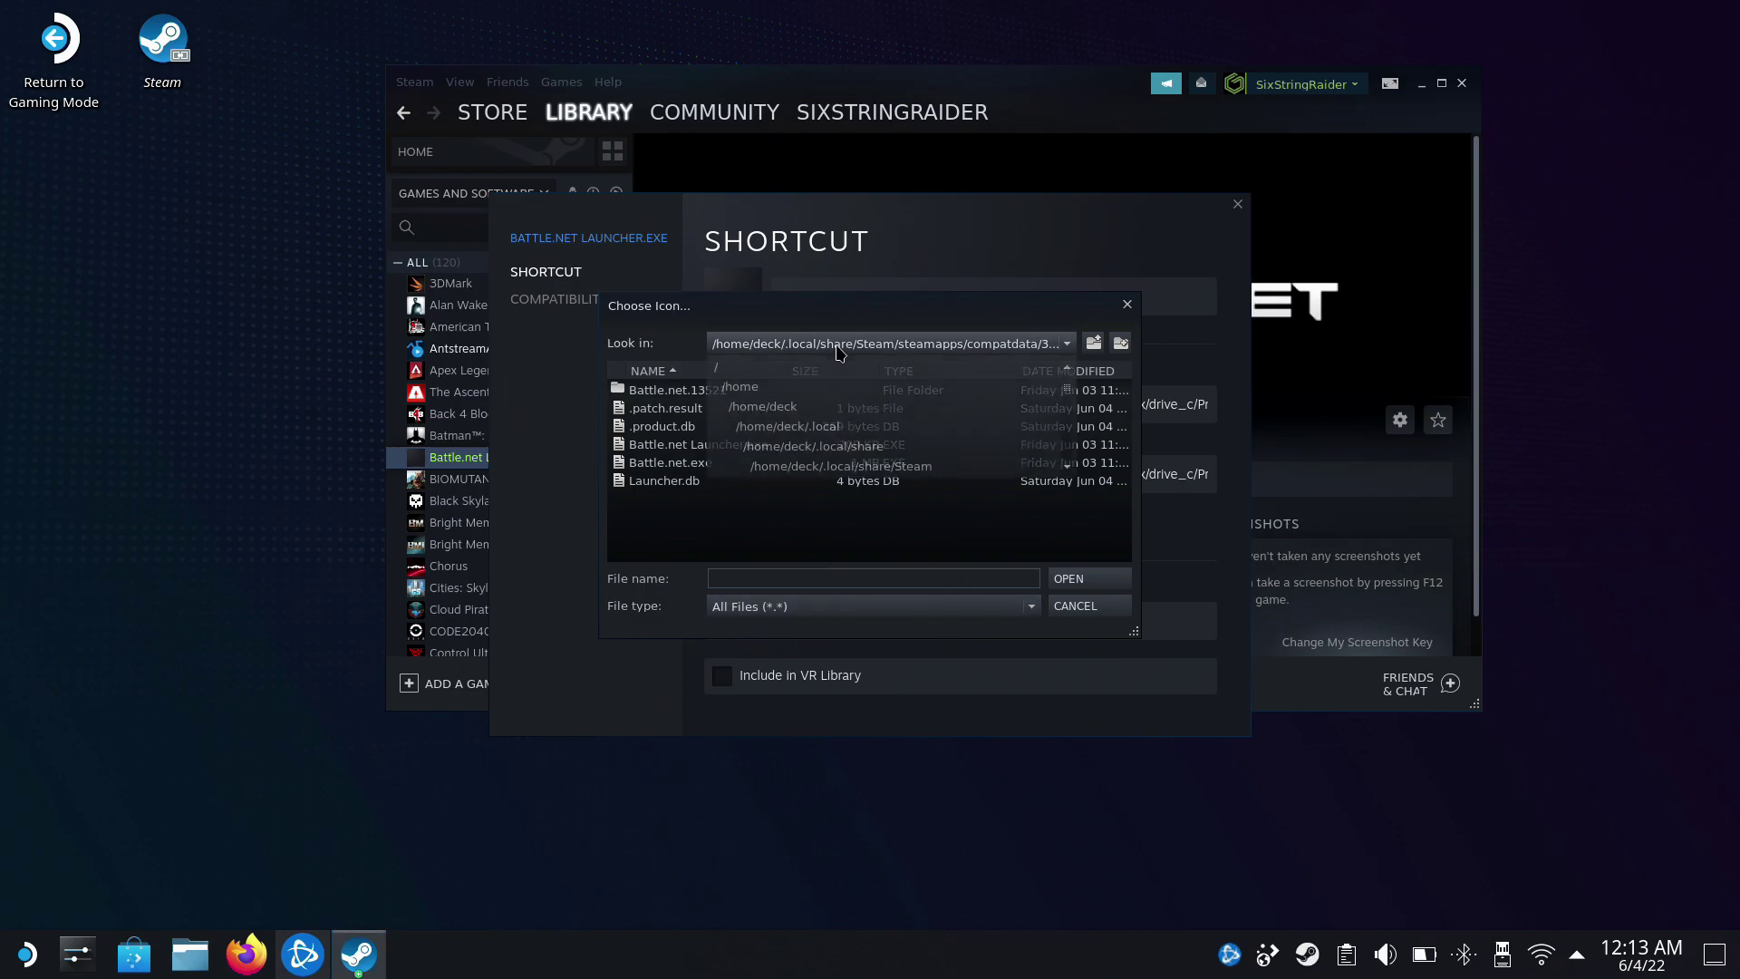
left_click(796, 407)
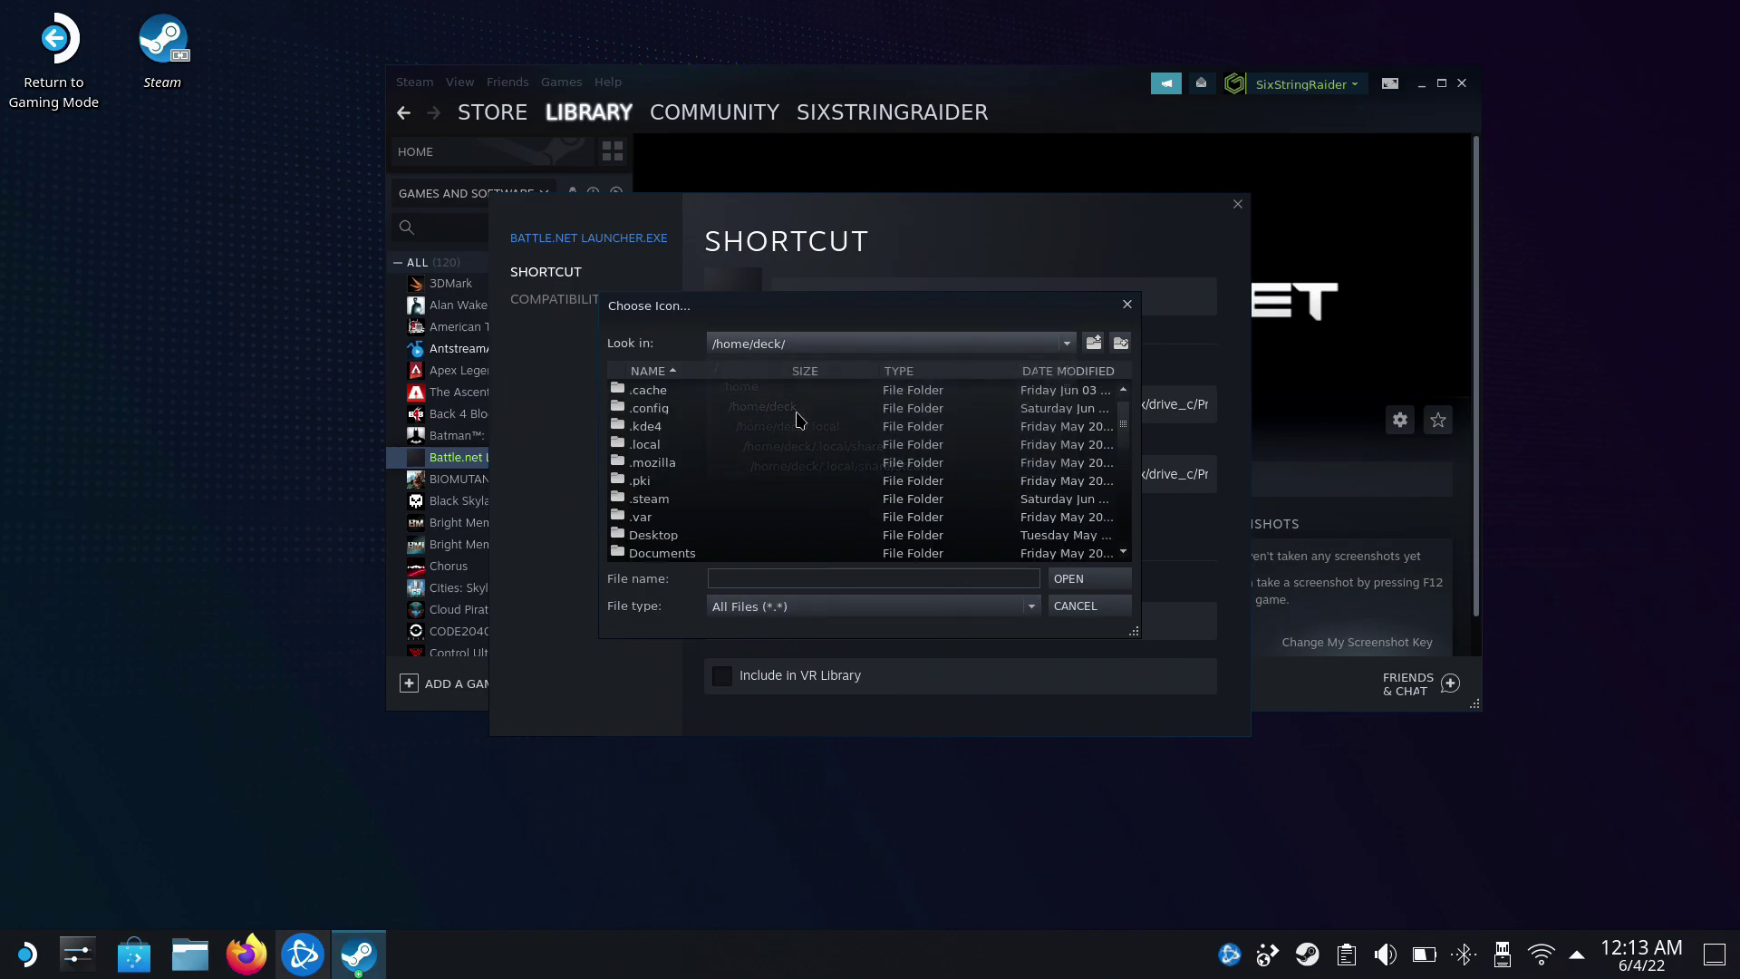
double_click(721, 535)
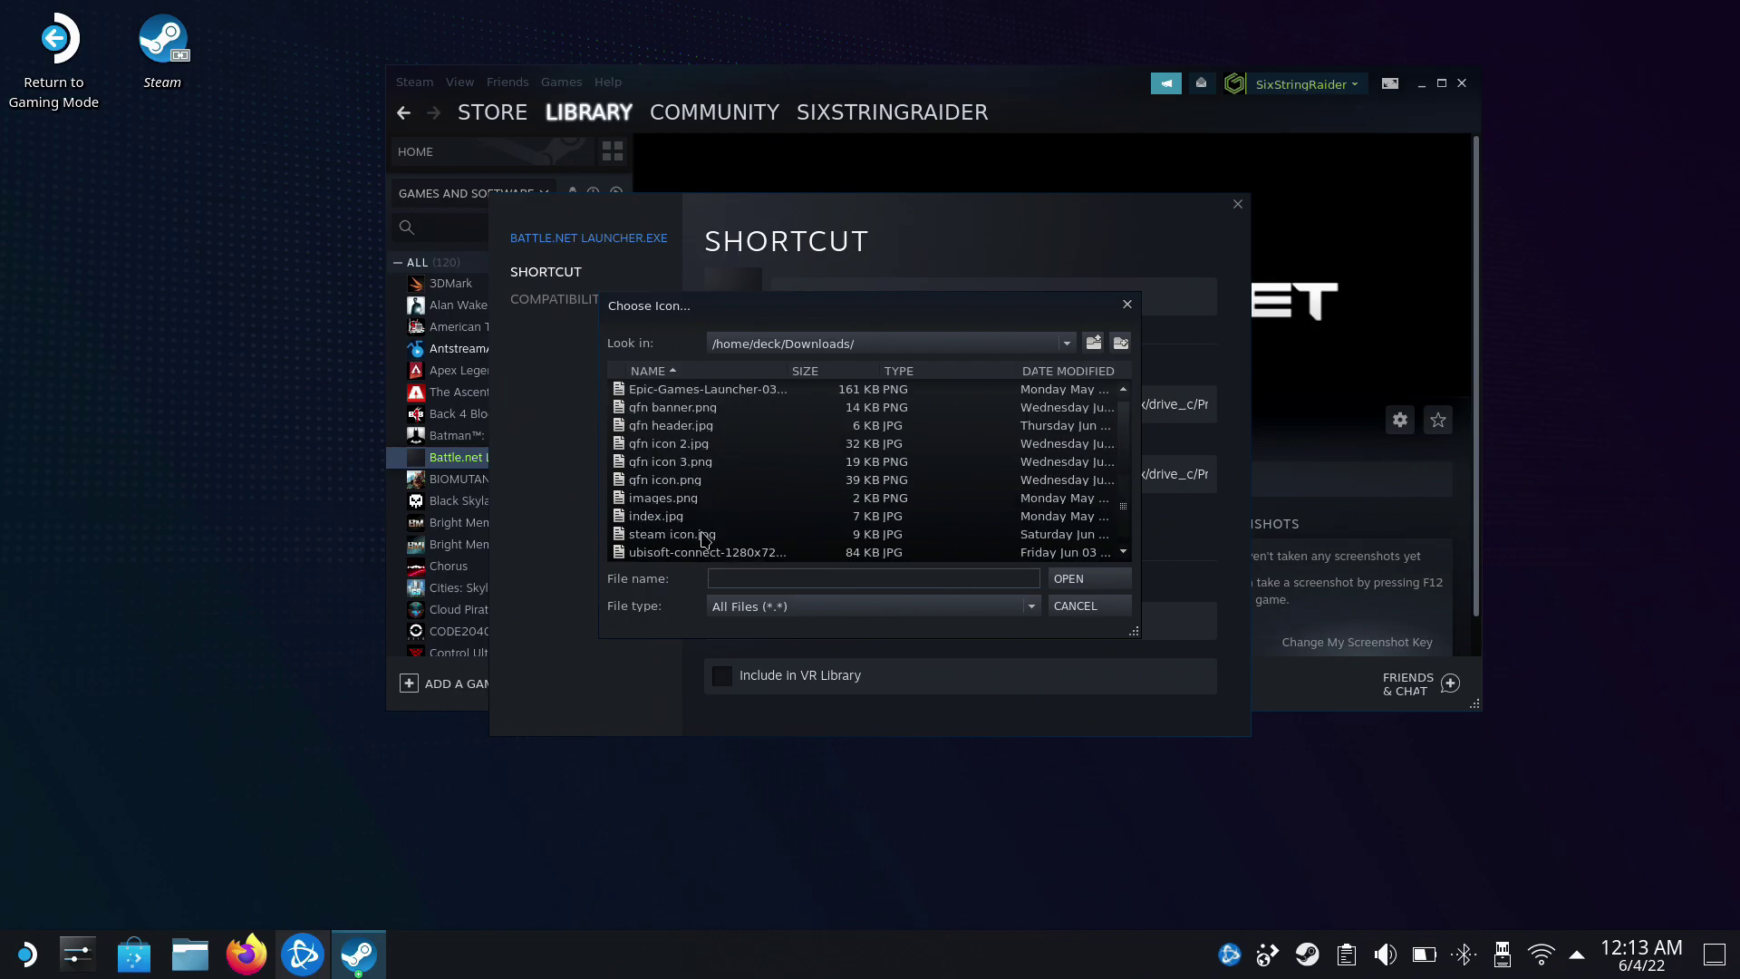
double_click(712, 539)
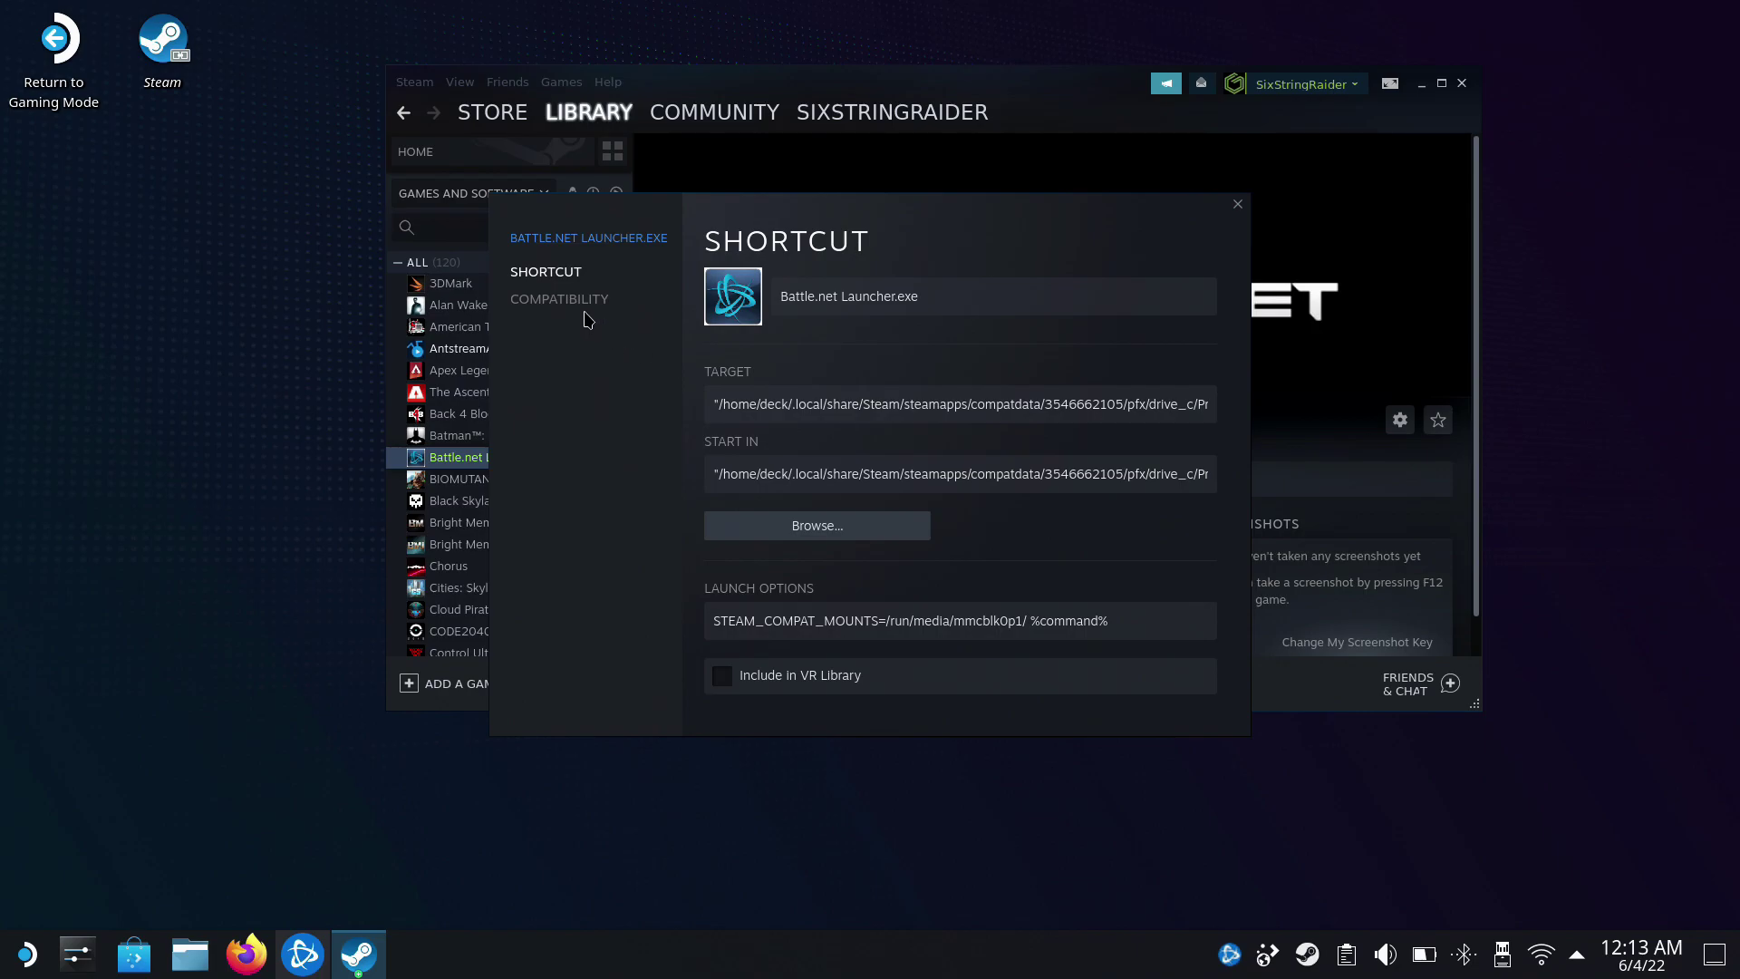
left_click(1237, 205)
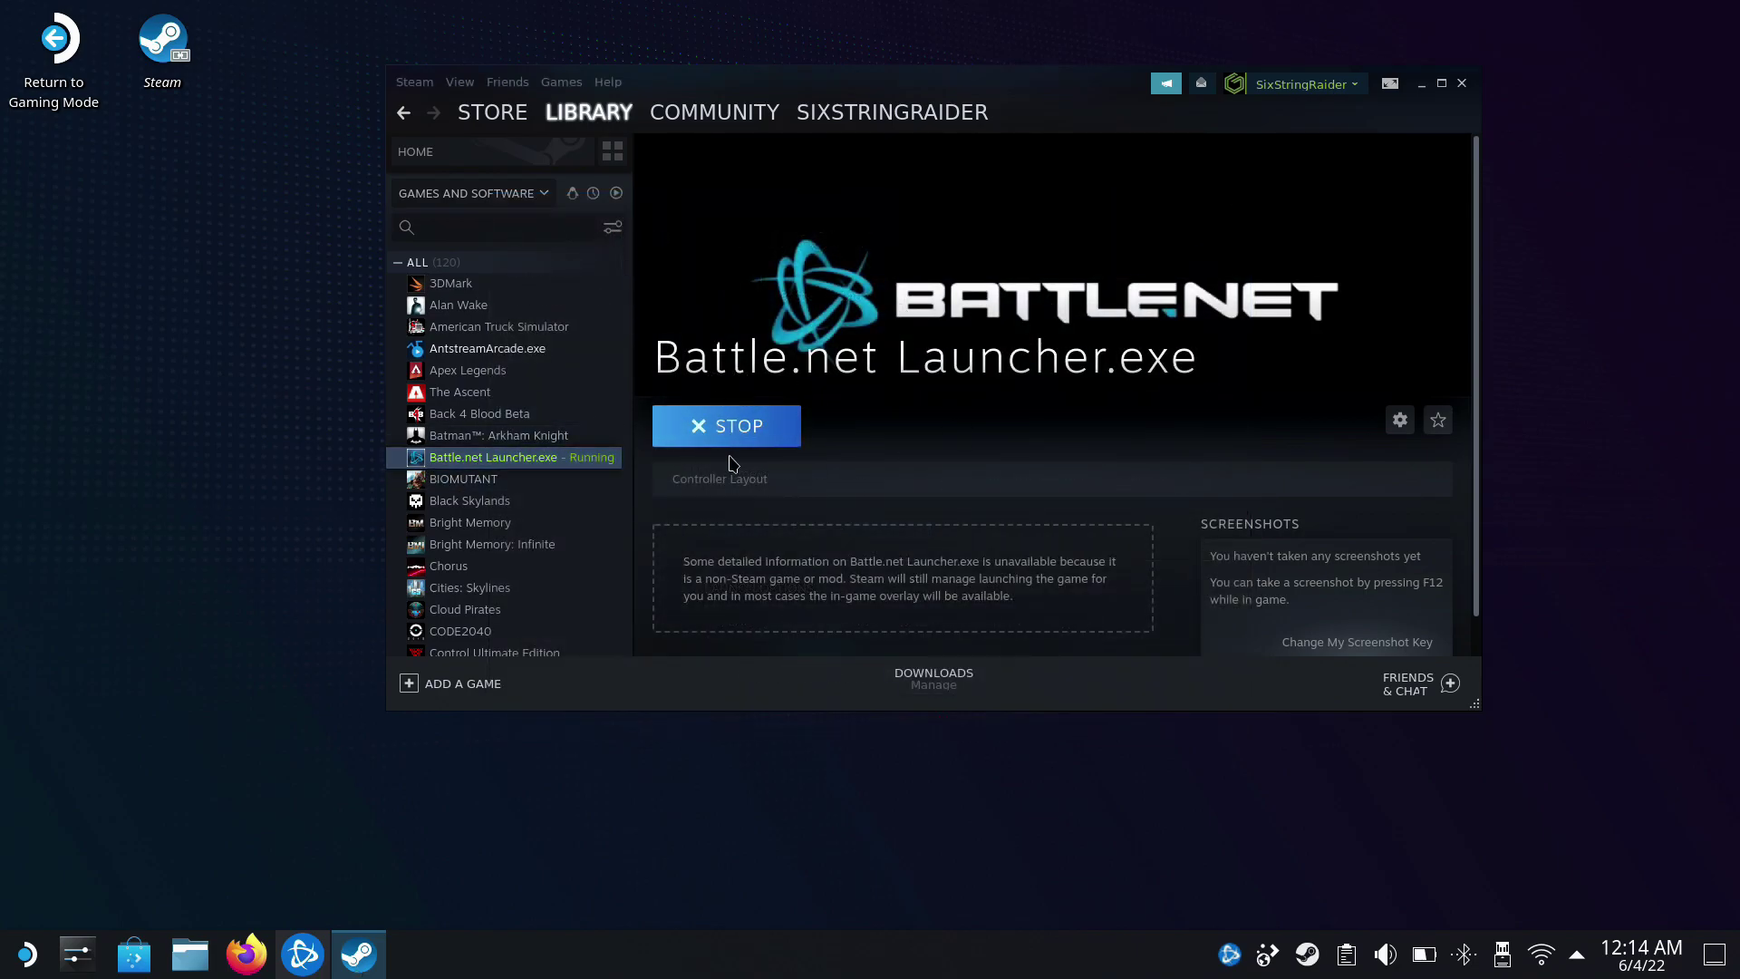
Step: Return to the library overview and check the Battle.net Launcher.exe artwork among the recent games
left_click(581, 118)
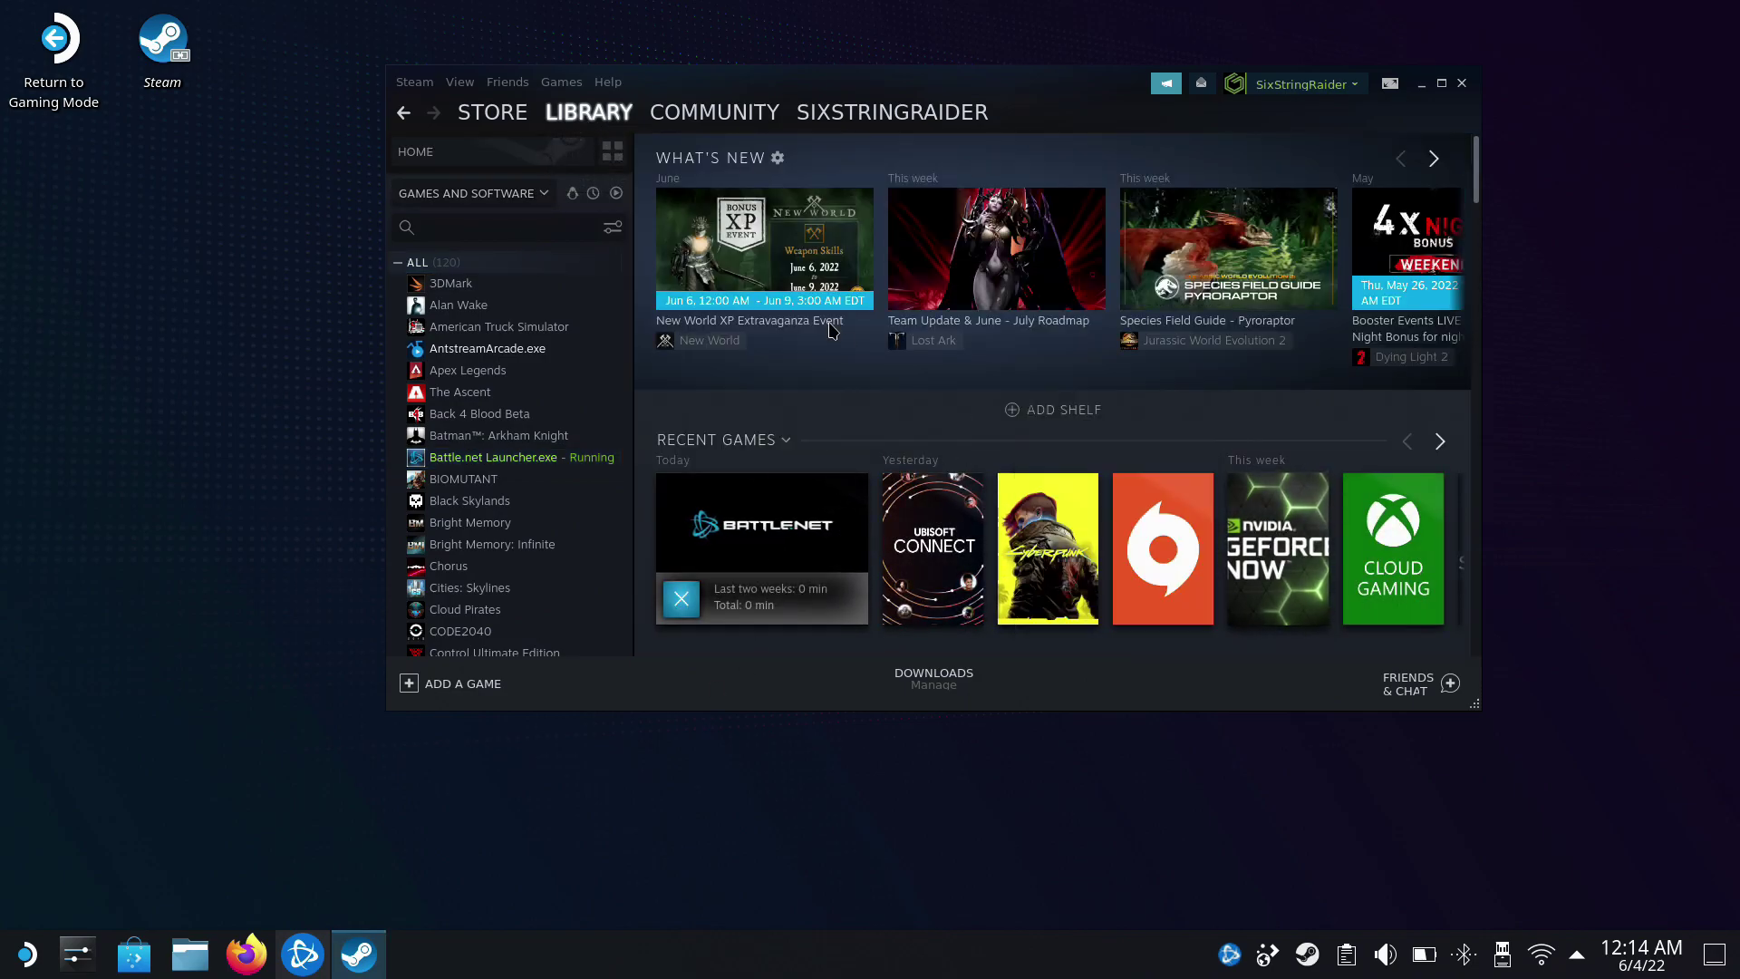
mouse_move(811, 554)
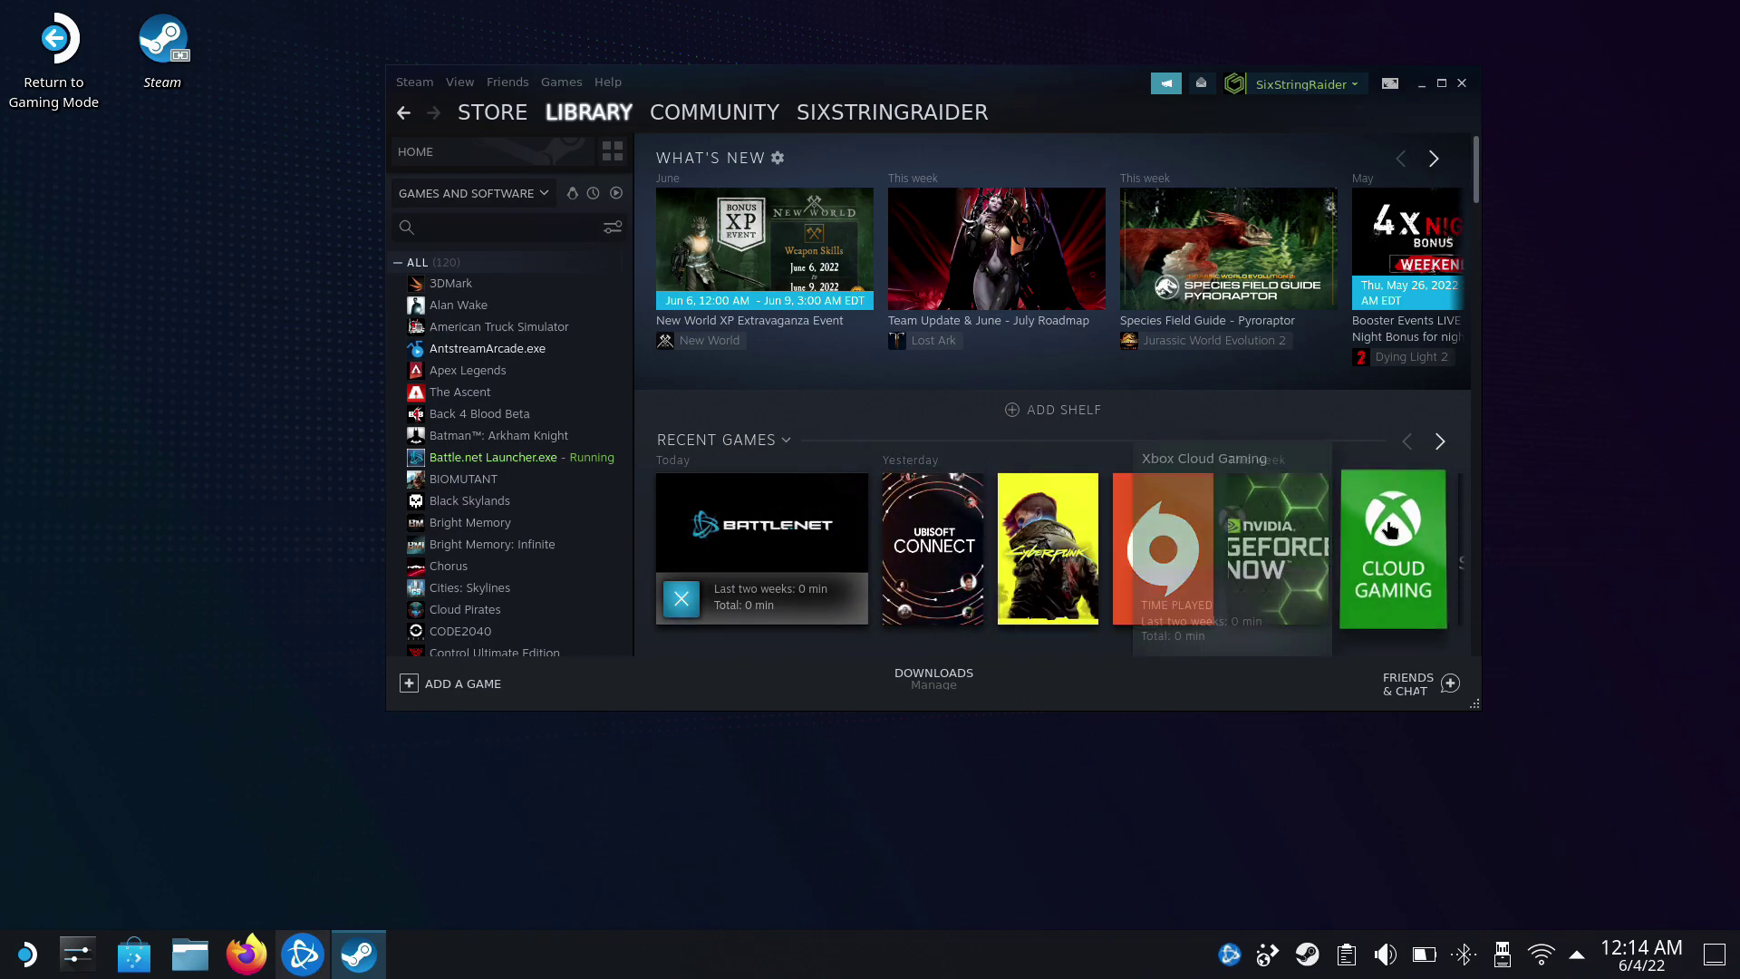
mouse_move(715, 523)
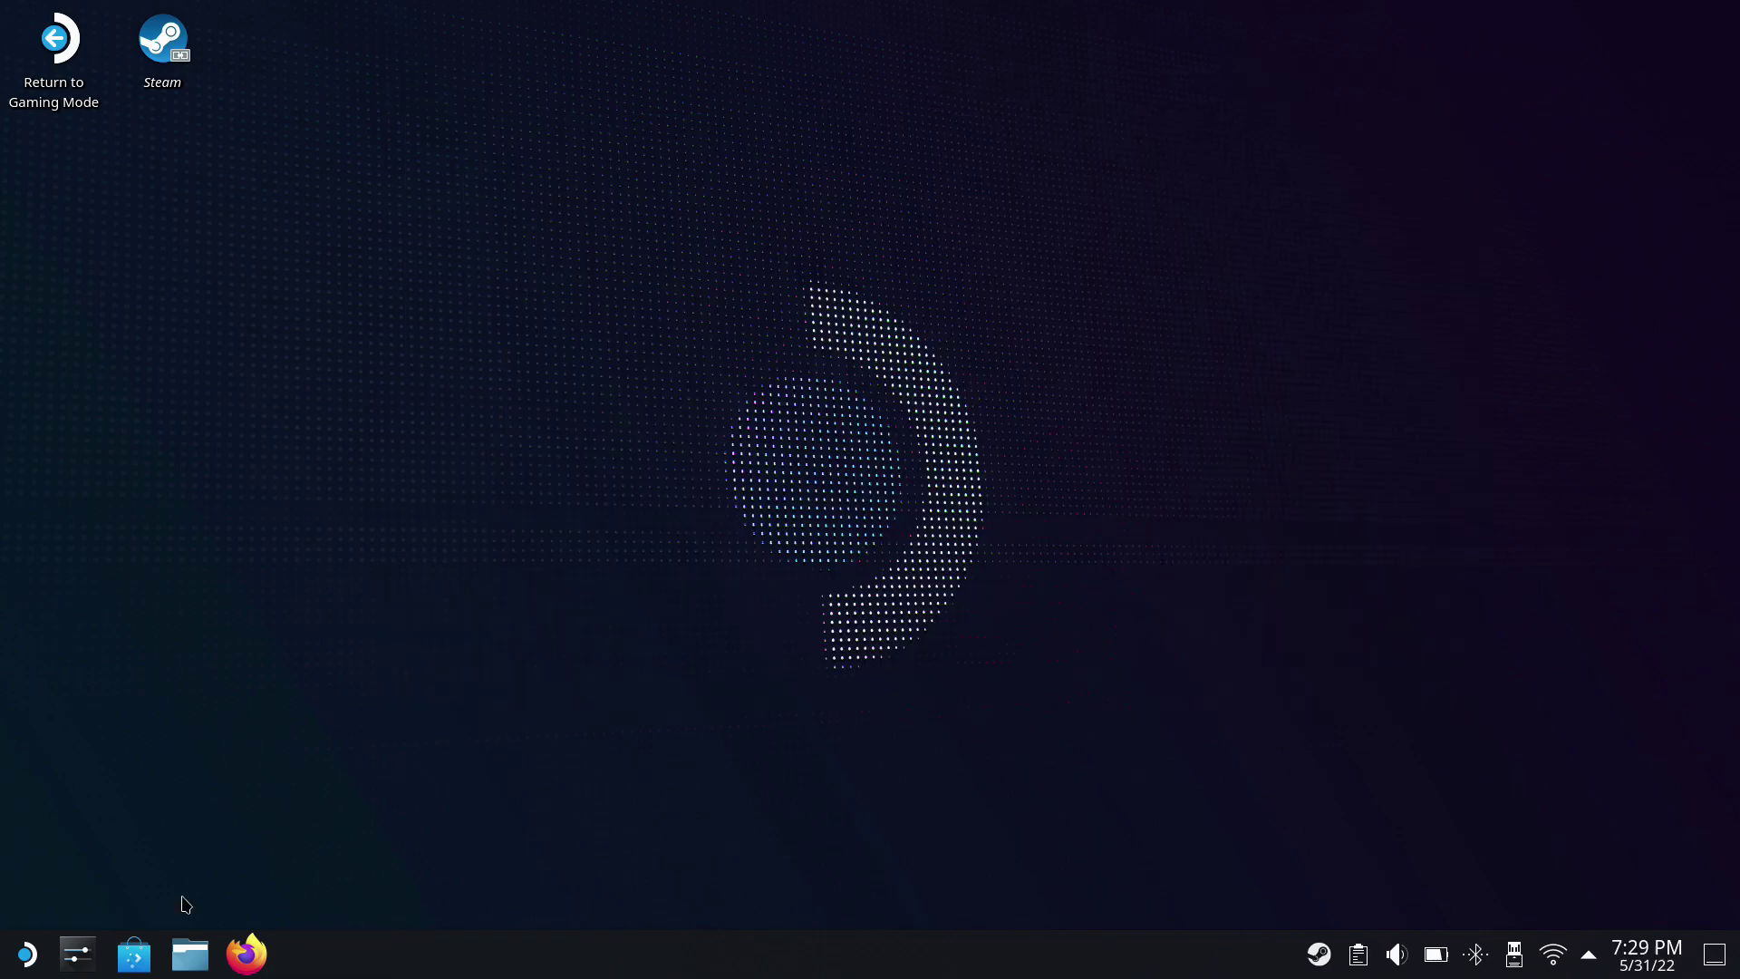
Step: Switch to Discover, find ProtonUp-Qt by searching for "proton", and launch it
left_click(134, 961)
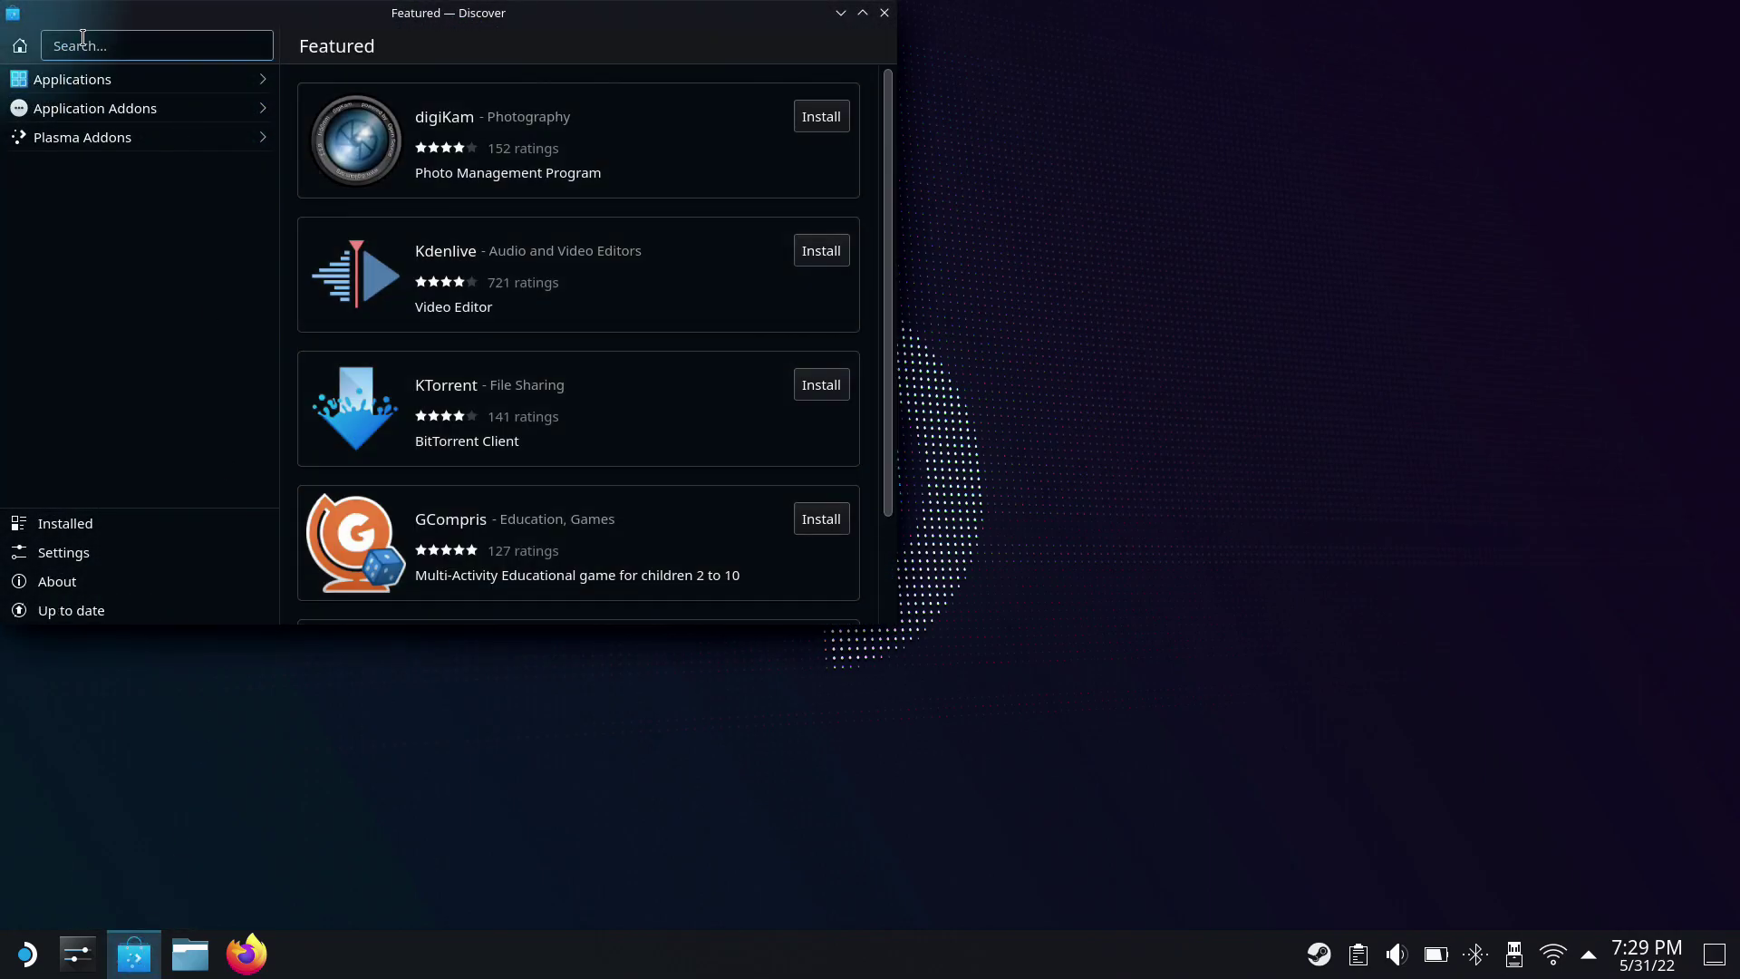
type("p")
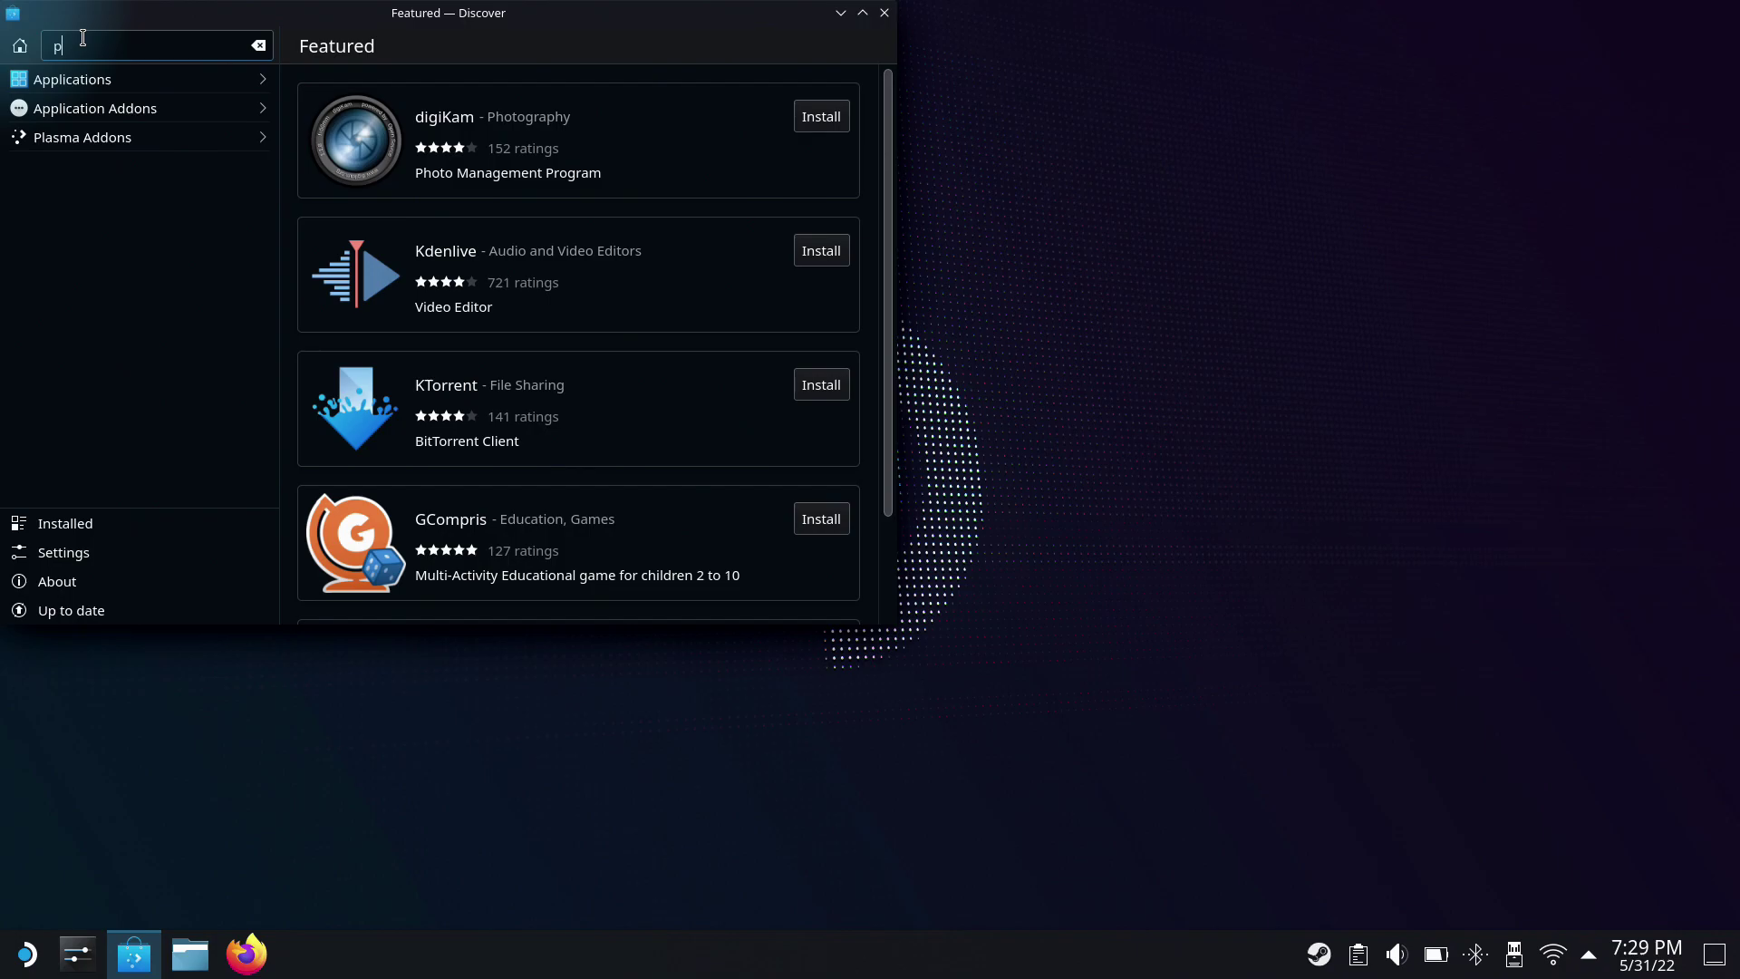
type("roton")
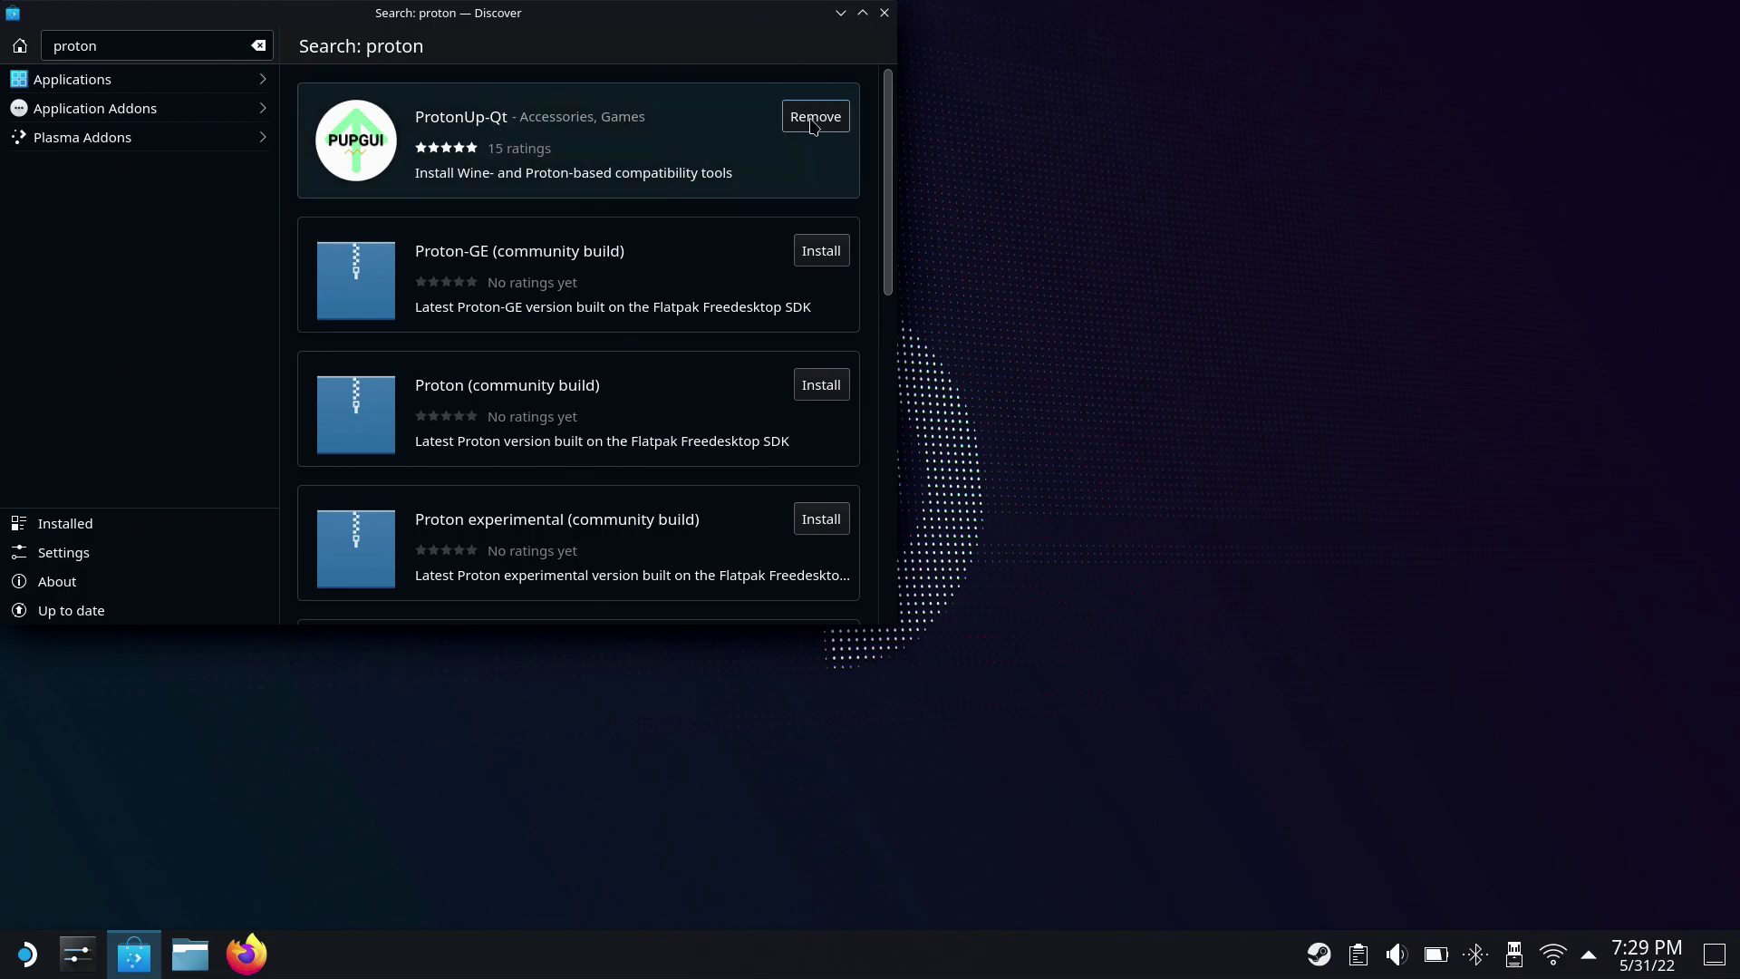
left_click(661, 162)
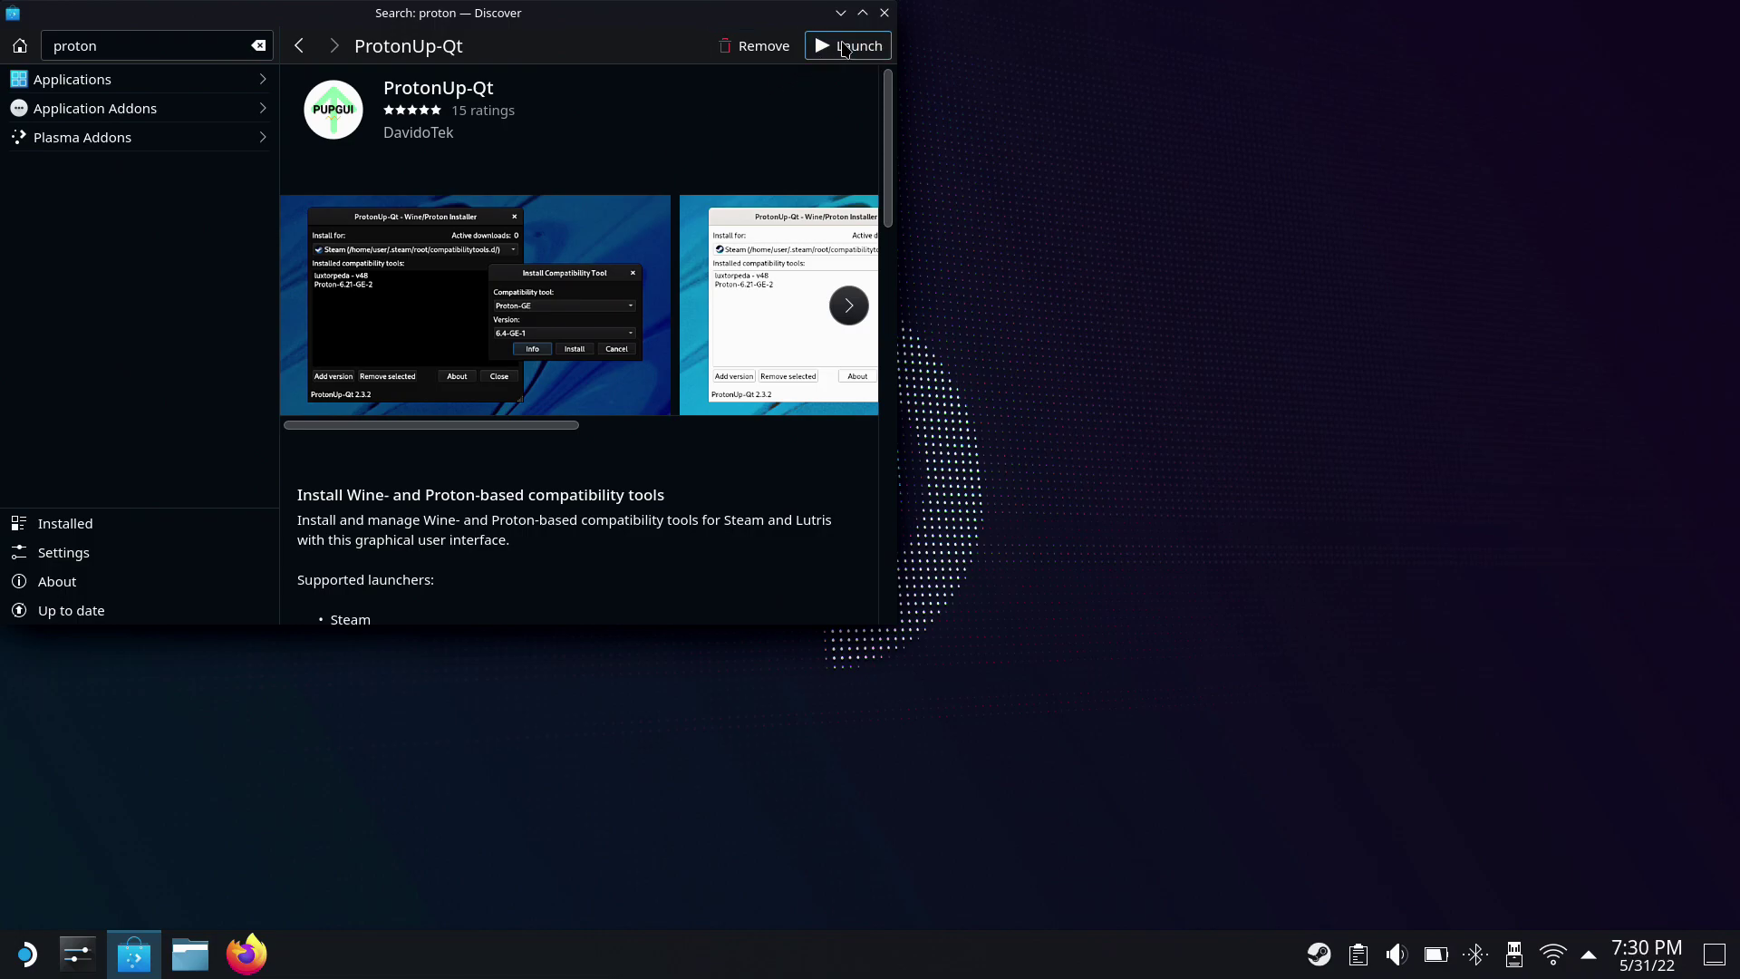
left_click(843, 48)
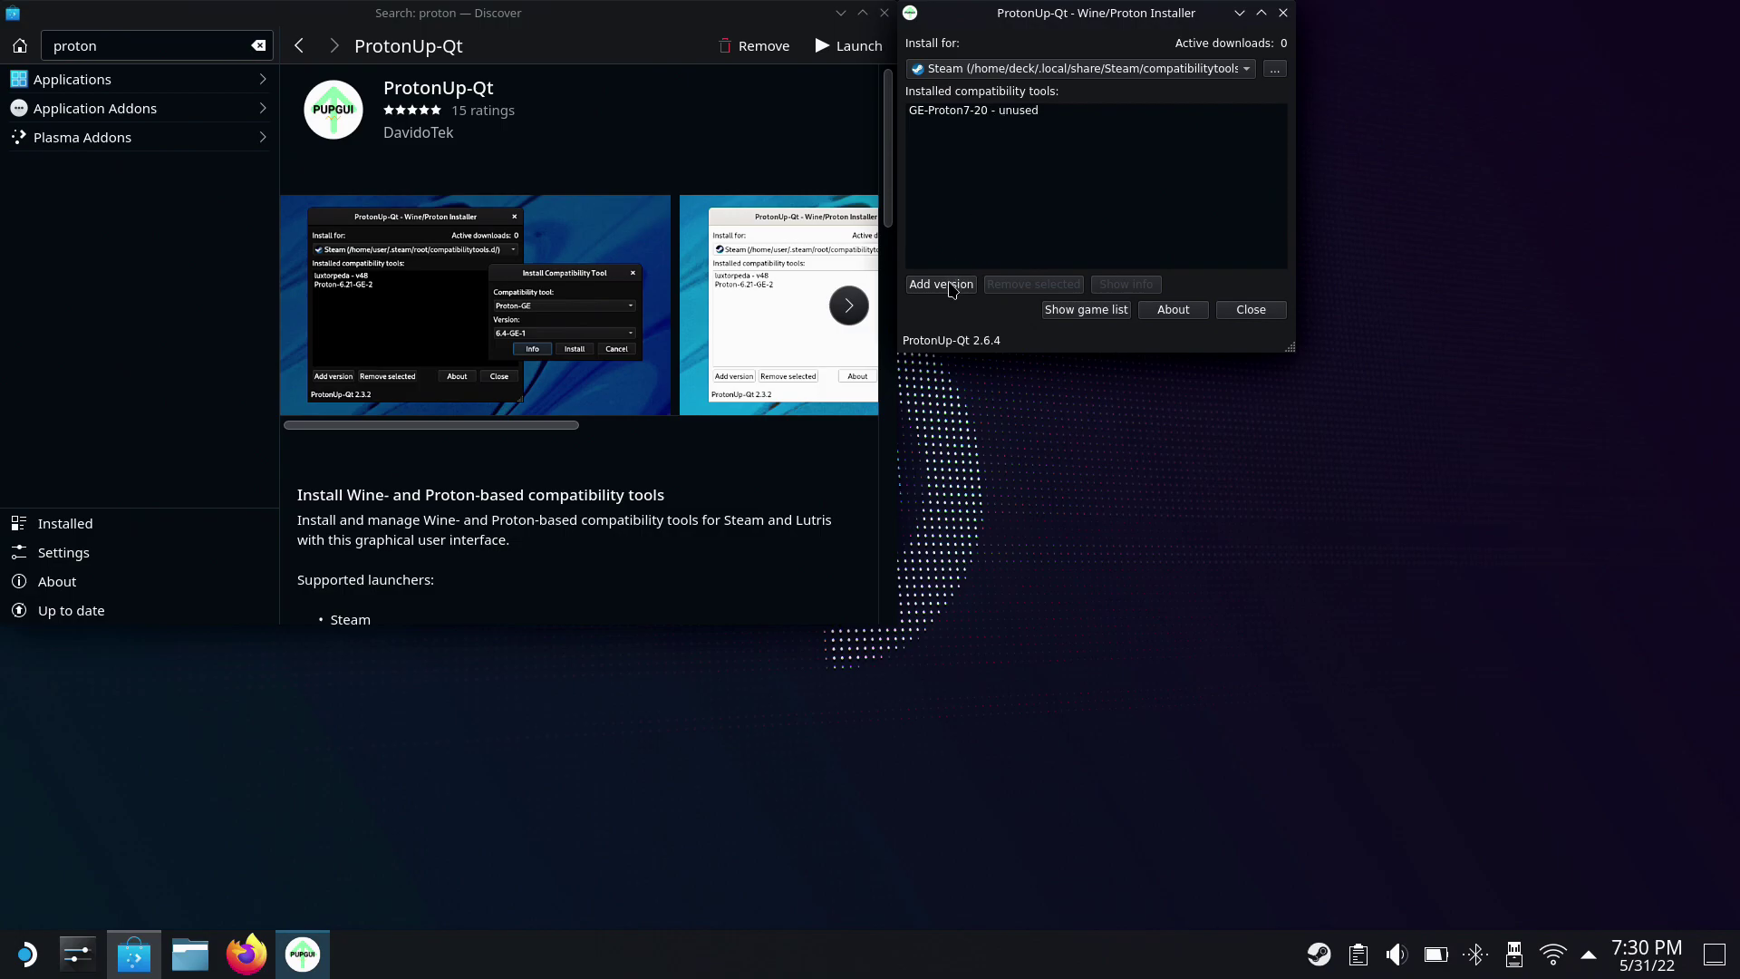
Step: Start adding a compatibility tool version with Proton-GE selected, review the available versions, and cancel the installation
left_click(950, 286)
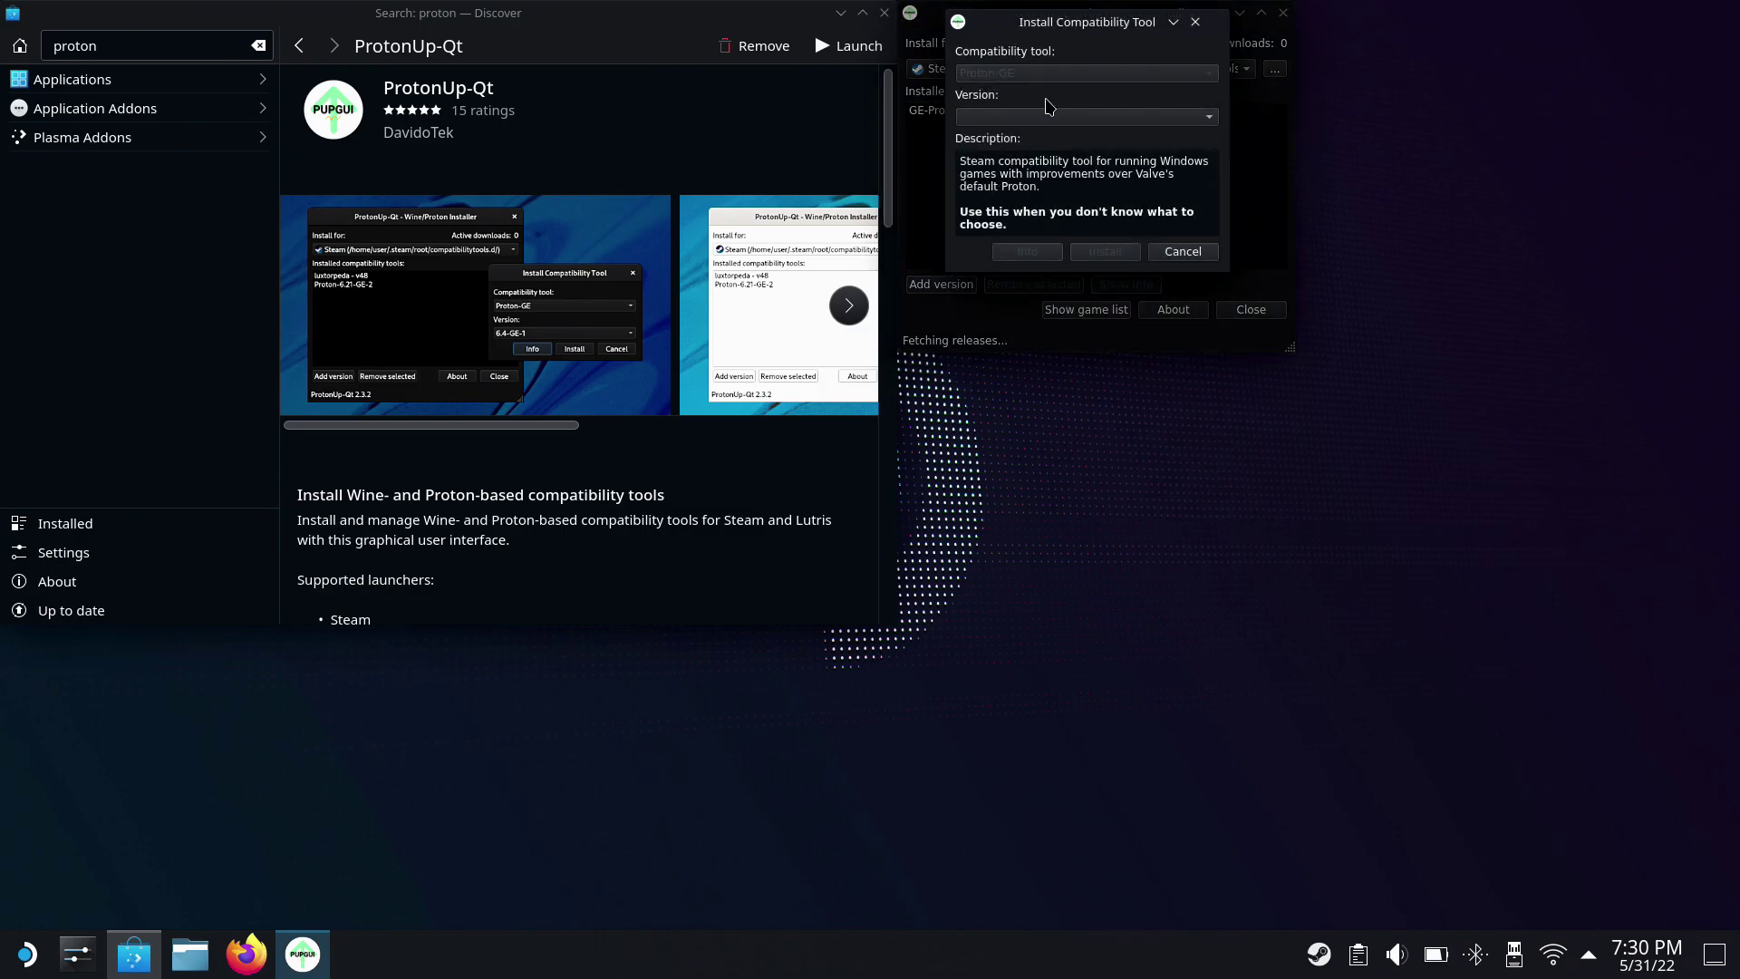
left_click(1038, 76)
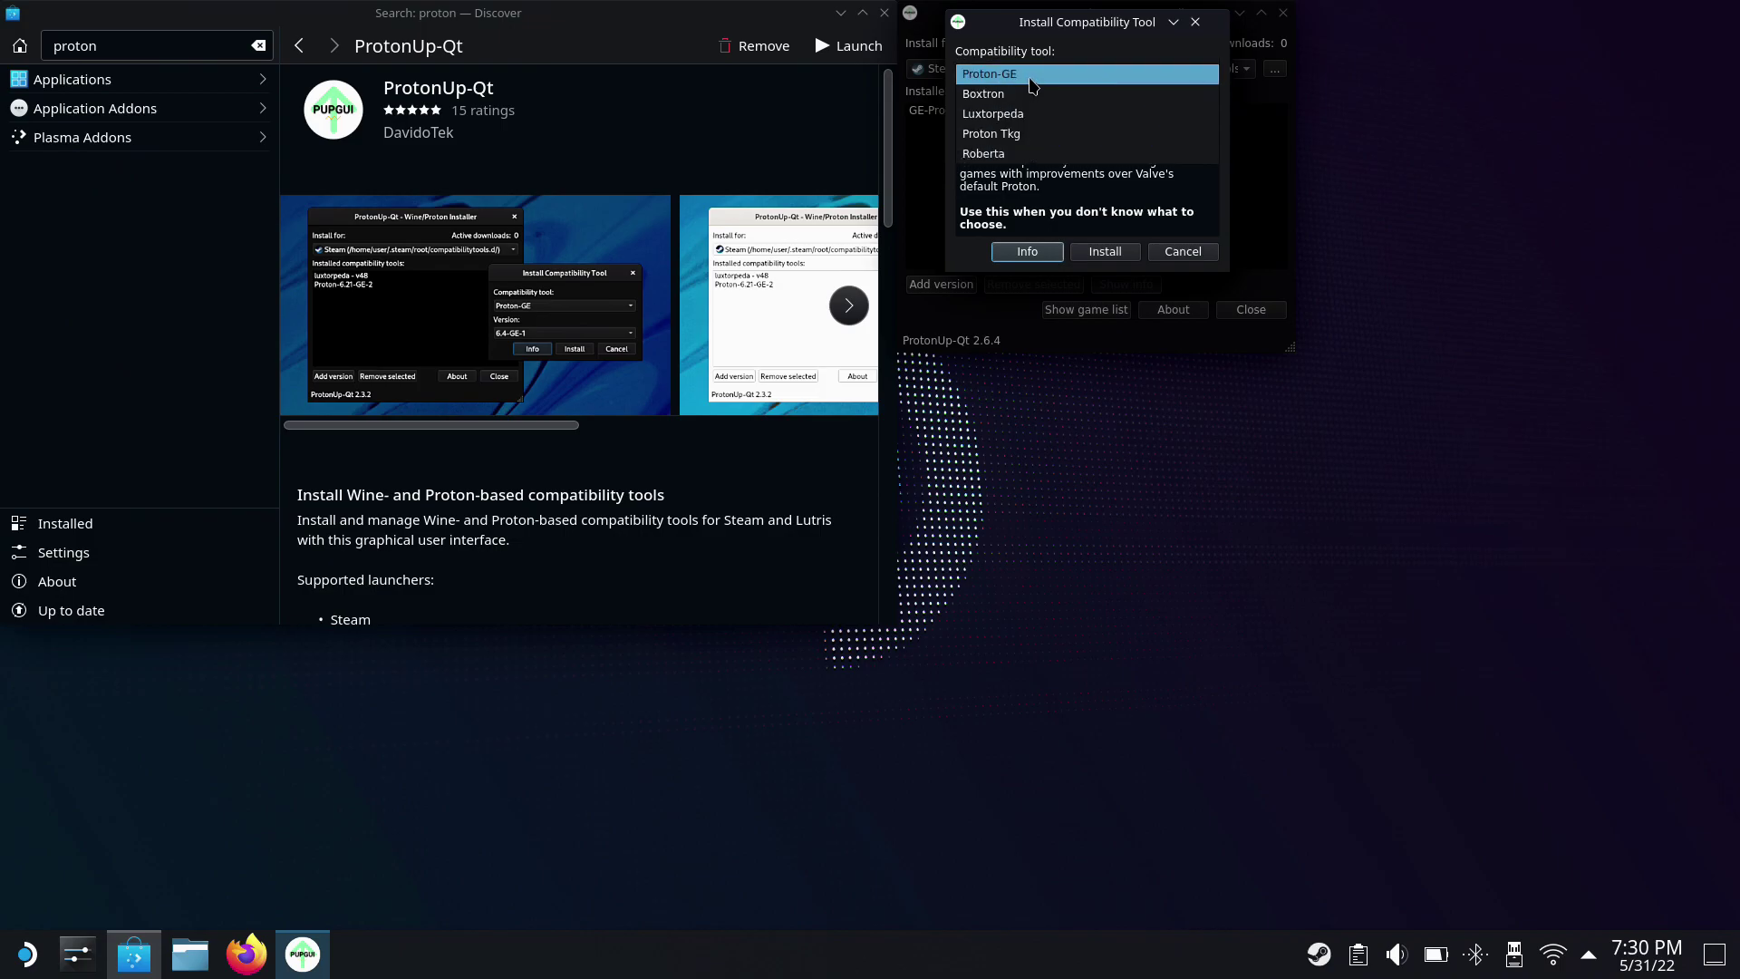
left_click(1031, 78)
left_click(1038, 115)
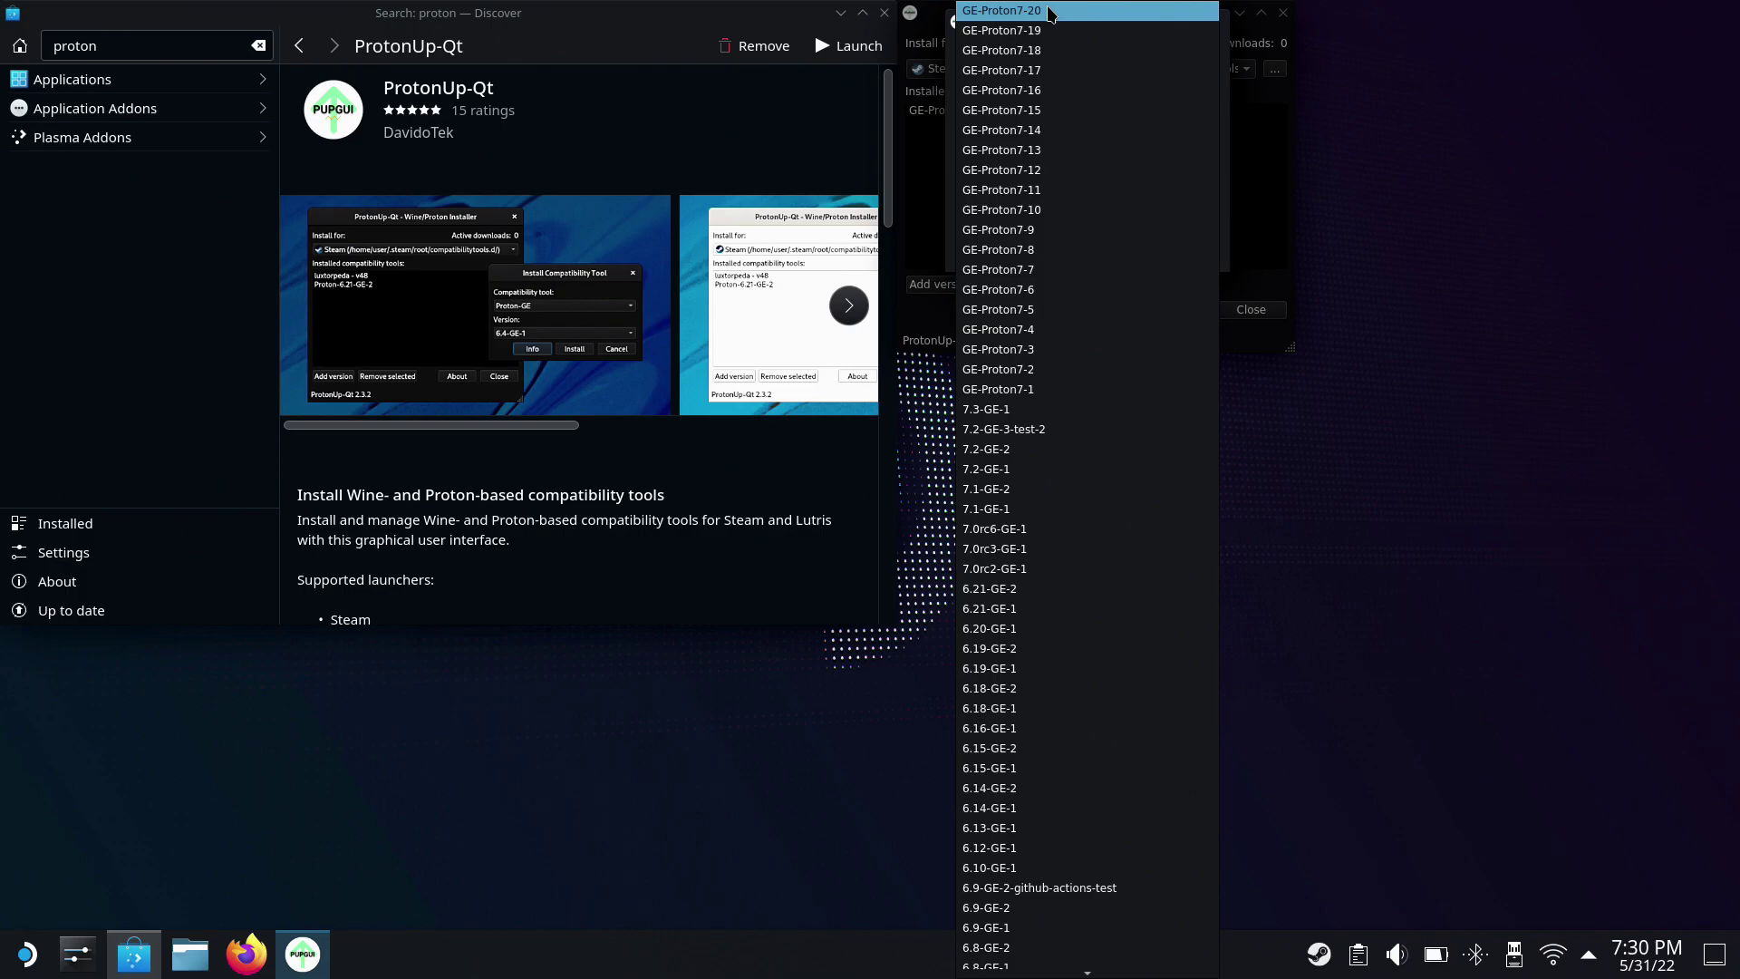
left_click(1321, 84)
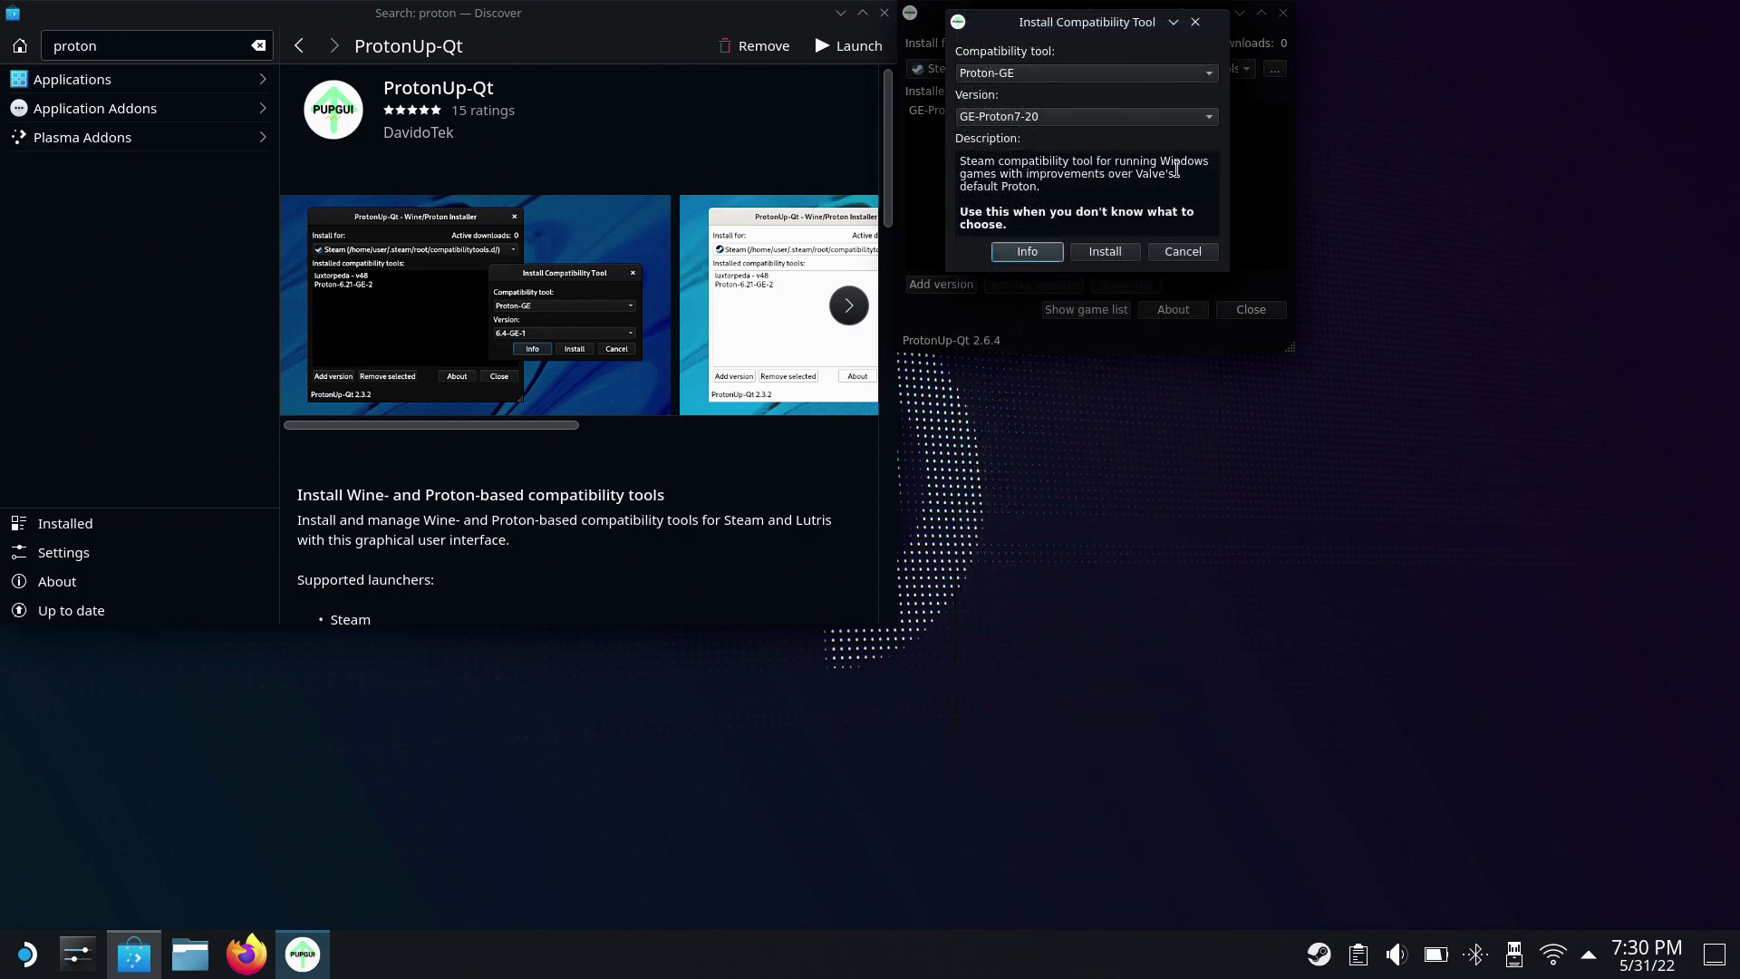
left_click(1195, 257)
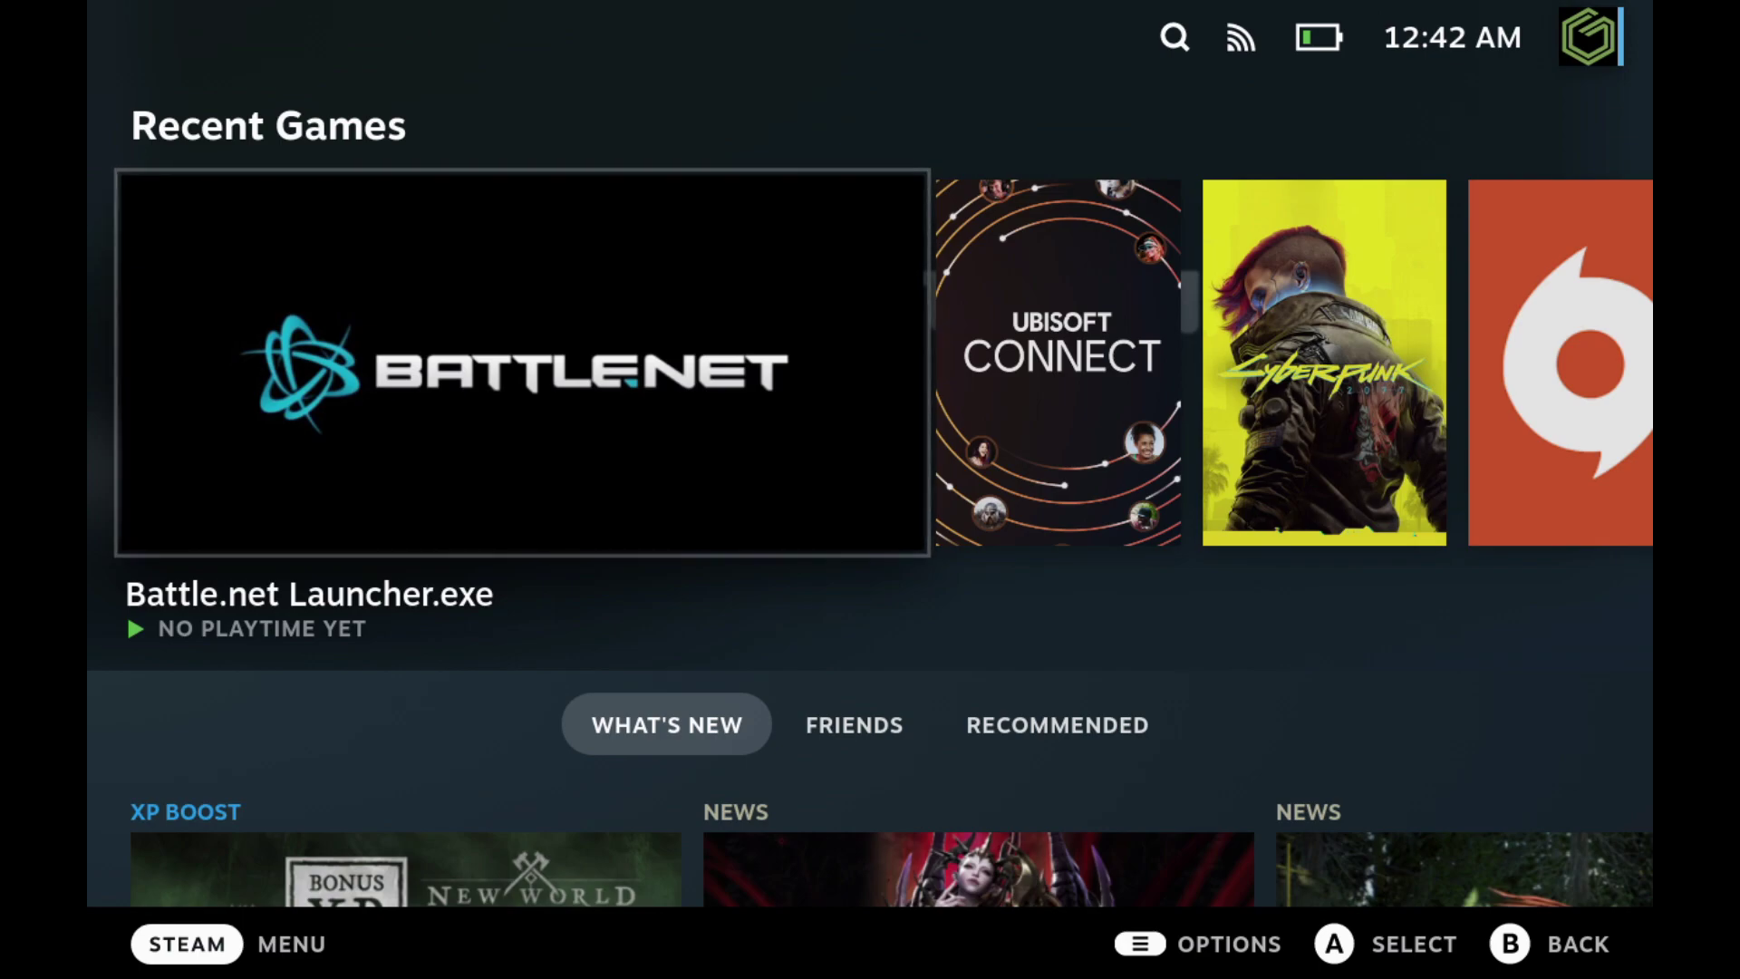
Step: Launch Battle.net Launcher.exe from the recent games in Steam's Gaming Mode
key("Return")
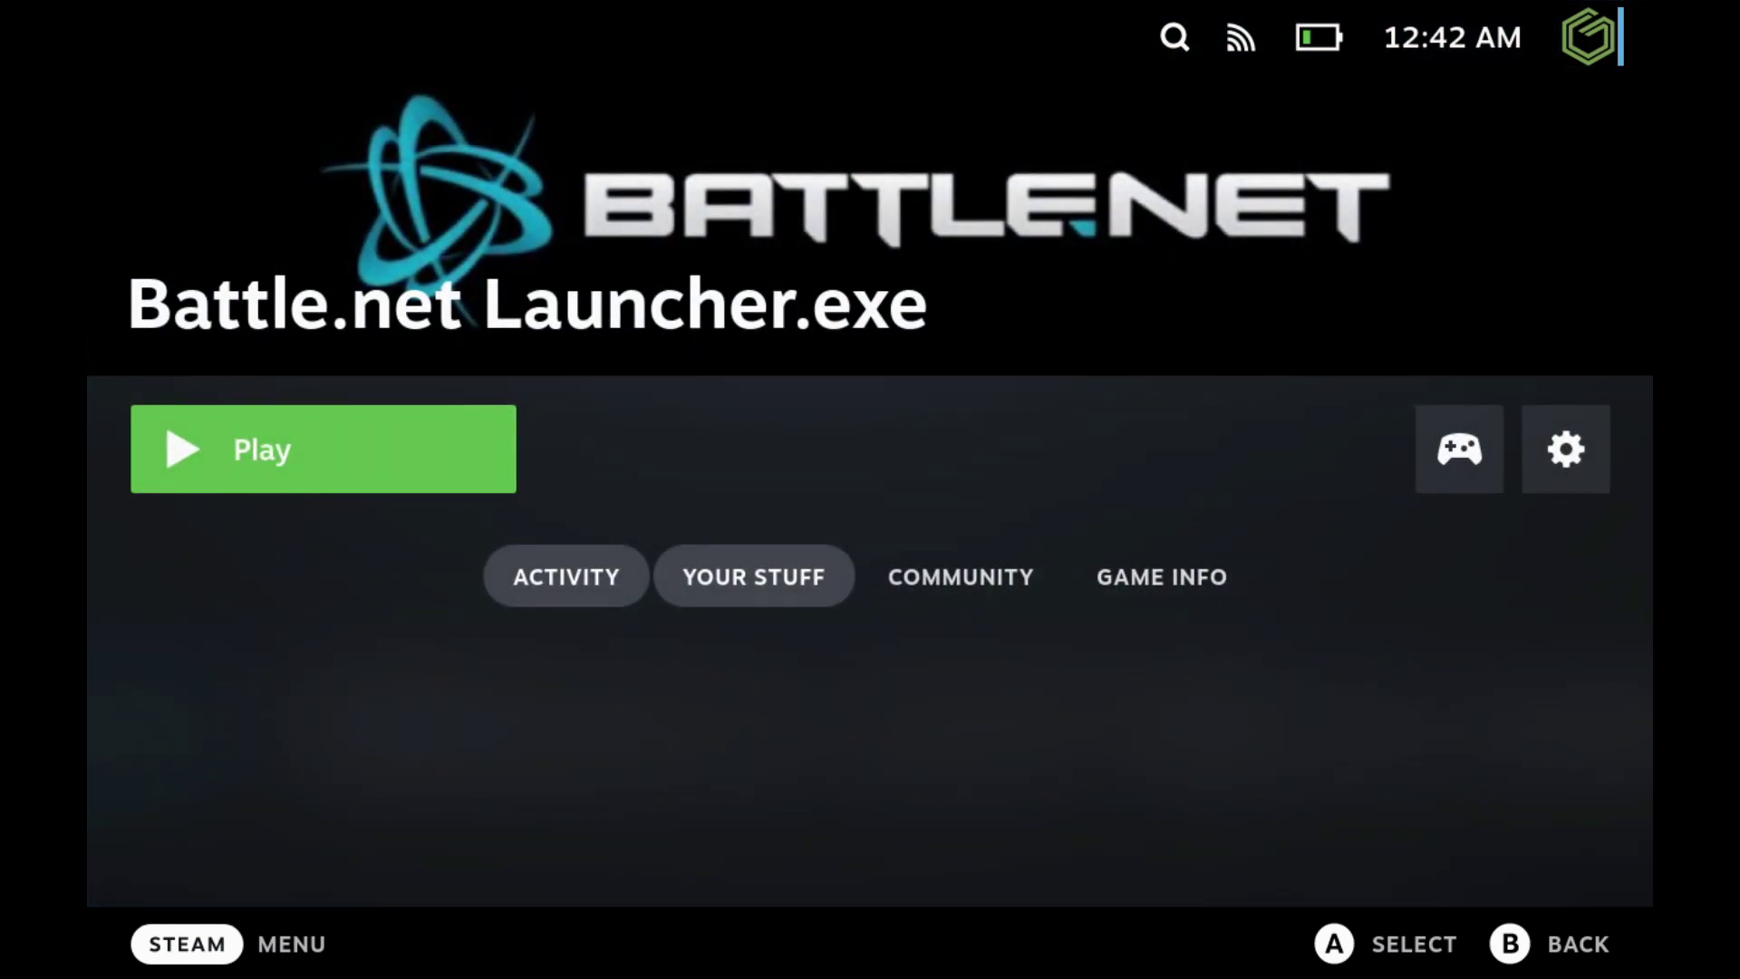
key("Return")
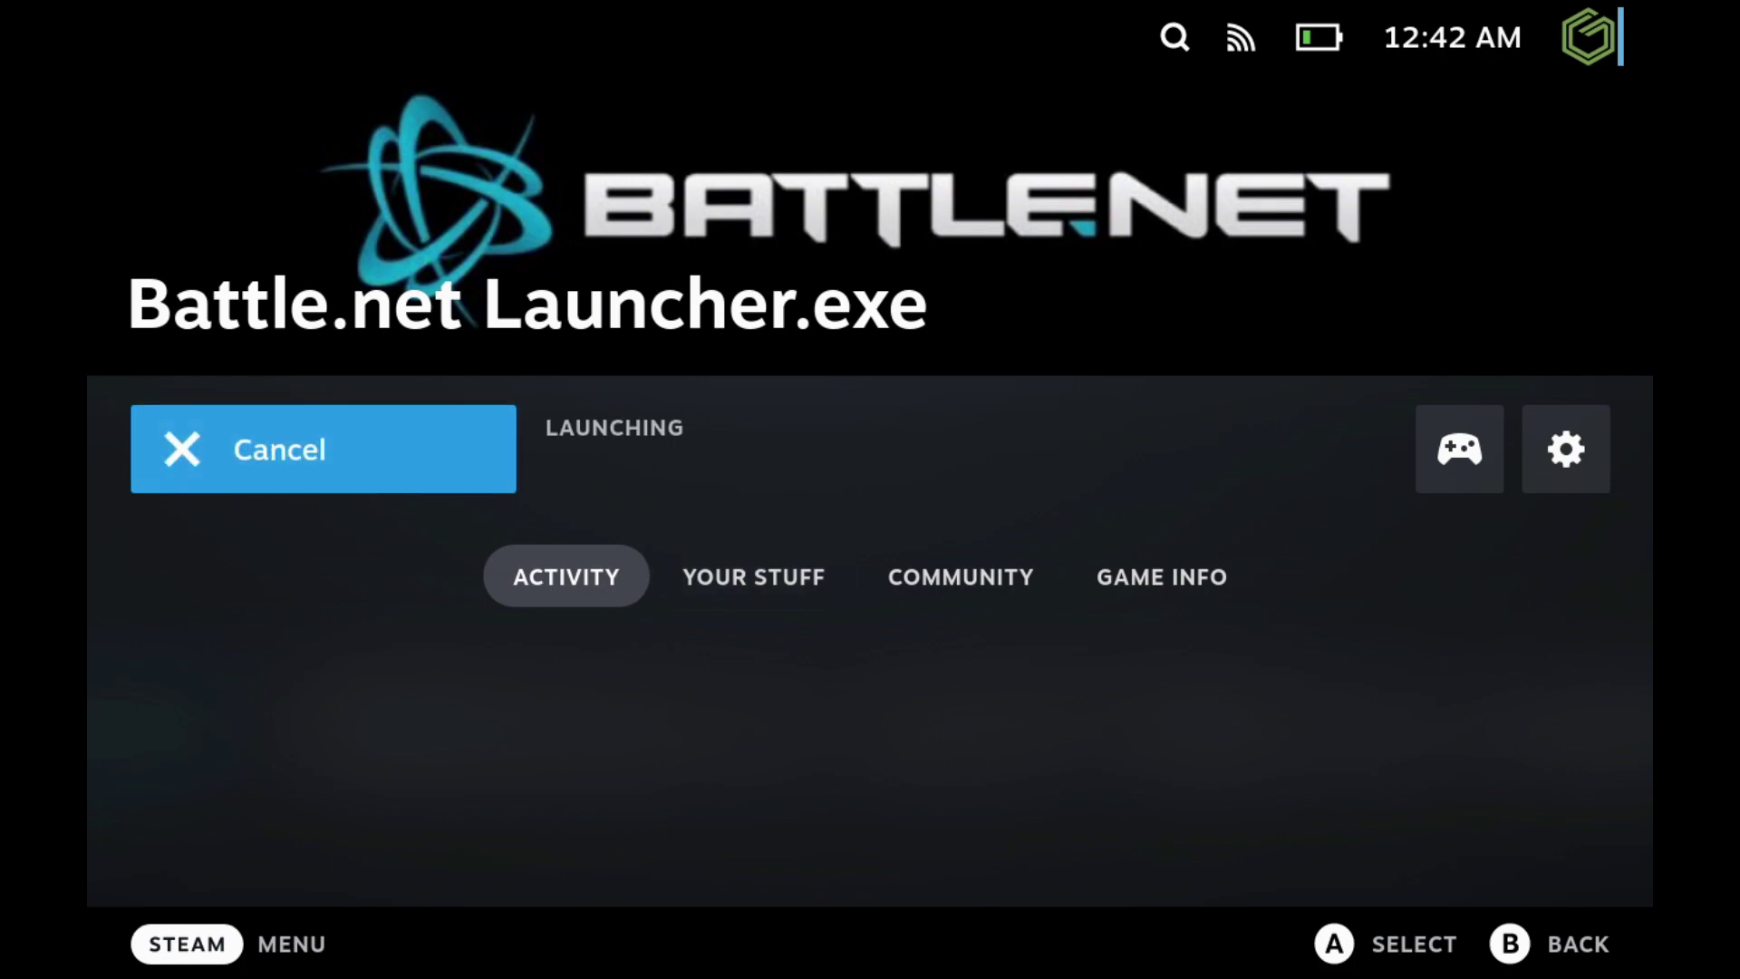